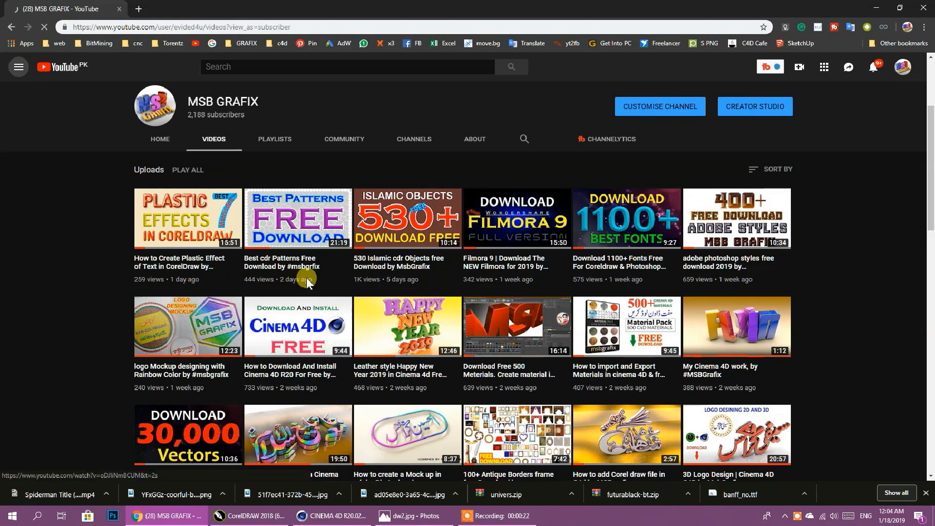
Look over the header and the recent uploads on the MSB GRAFIX channel's video page
click(878, 8)
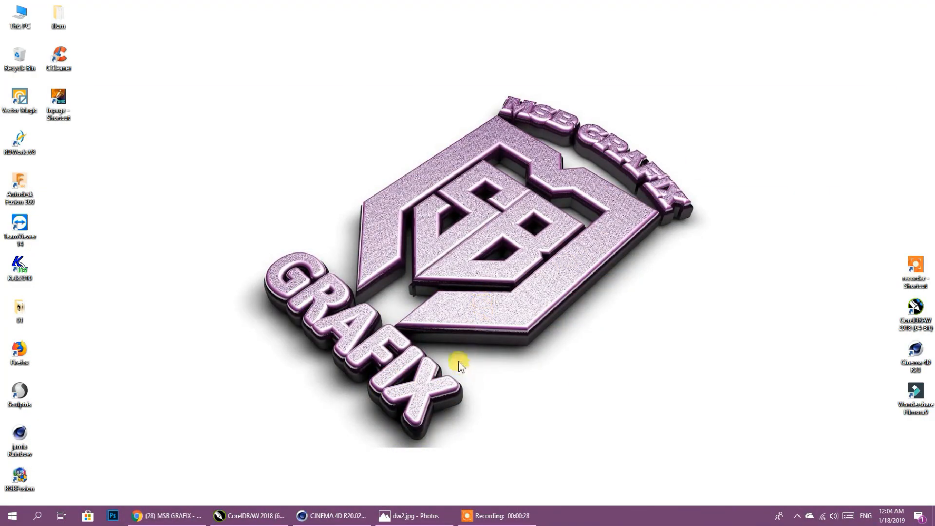
click(185, 515)
scroll(443, 351, down, 8)
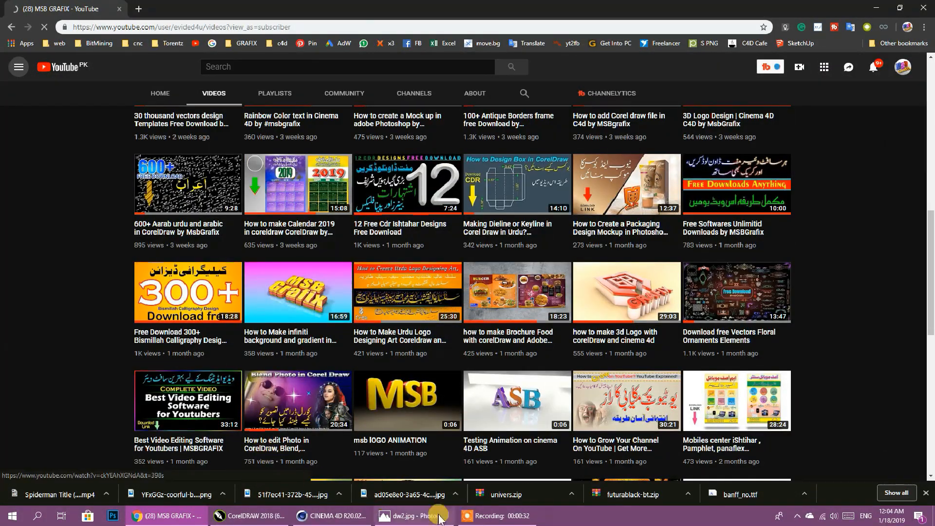
click(480, 518)
click(609, 501)
click(885, 480)
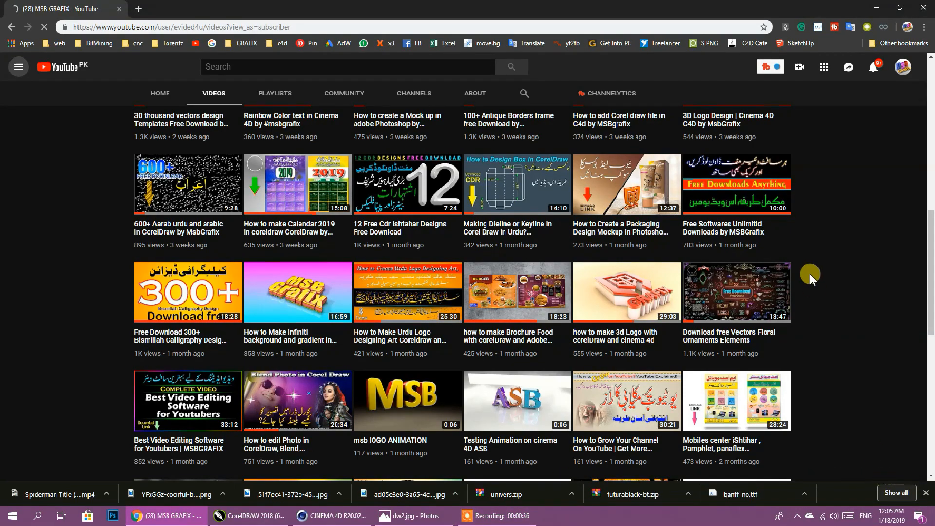
scroll(810, 274, up, 3)
scroll(811, 274, down, 3)
scroll(815, 282, up, 4)
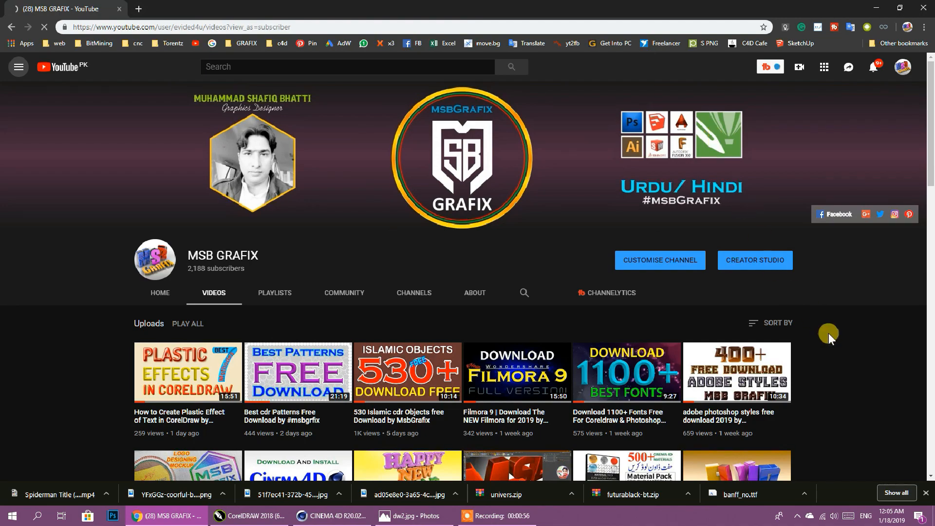
scroll(829, 333, down, 4)
scroll(828, 333, up, 4)
scroll(829, 333, down, 10)
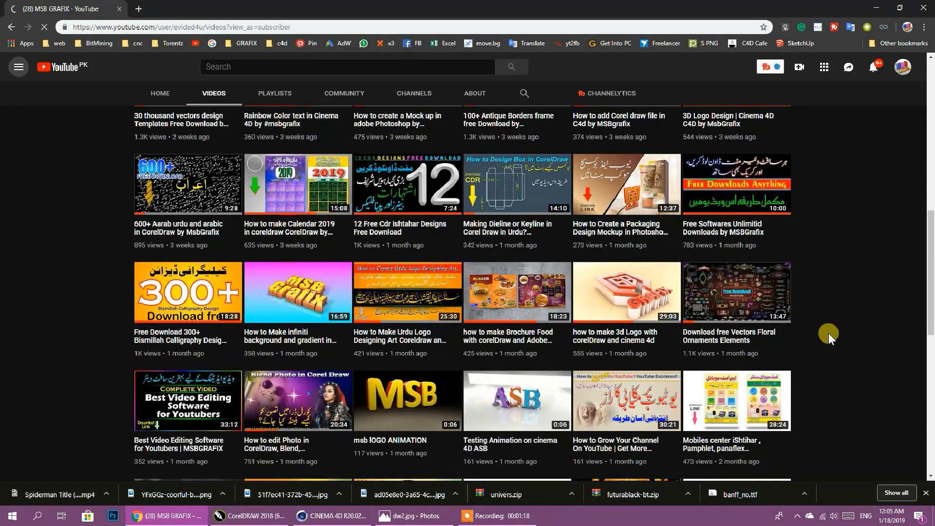
Examine the older CorelDRAW and Cinema 4D tutorials down to the end of the channel's loaded uploads, and minimise the browser
scroll(829, 333, down, 2)
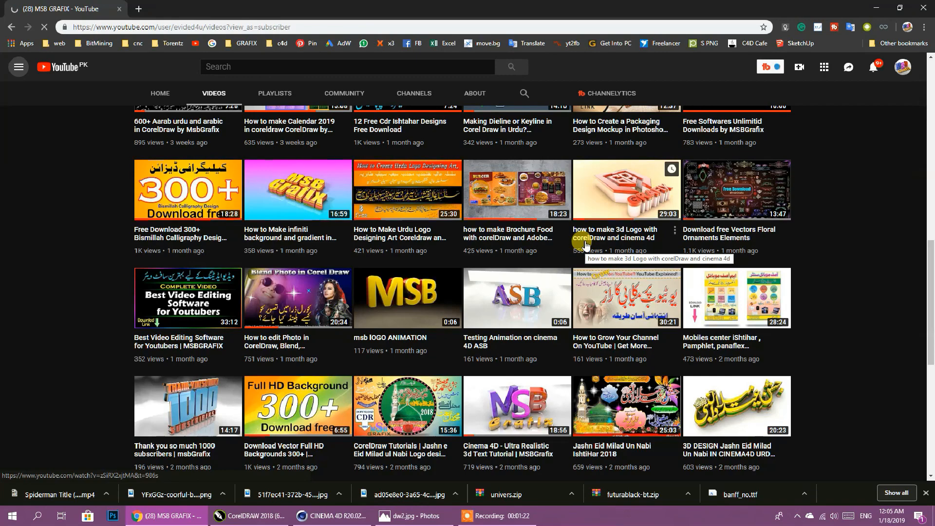
scroll(586, 245, up, 2)
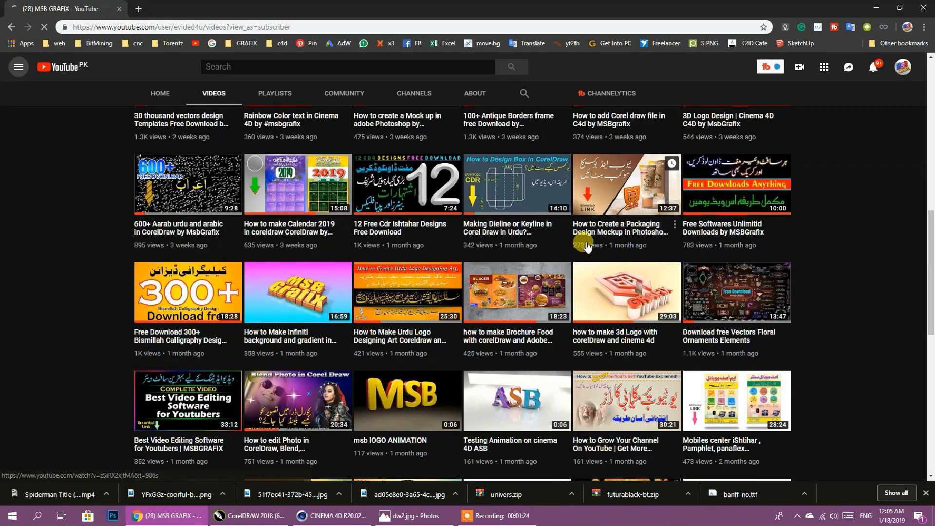
scroll(584, 242, down, 2)
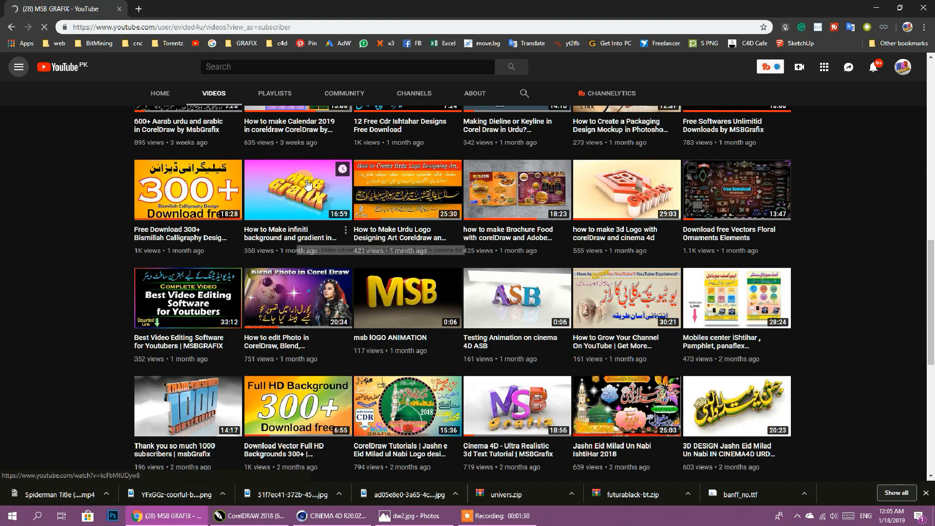
scroll(464, 309, down, 5)
scroll(185, 265, down, 2)
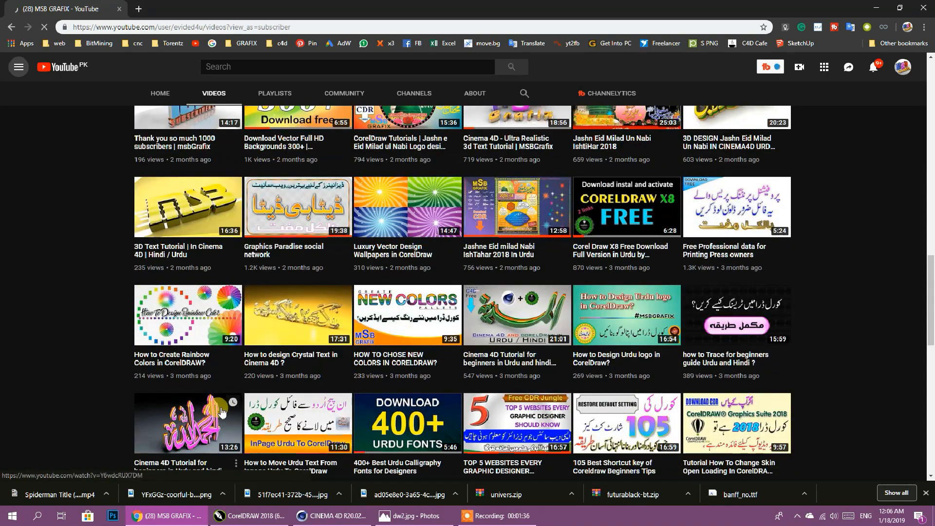
scroll(302, 356, down, 3)
scroll(767, 238, down, 3)
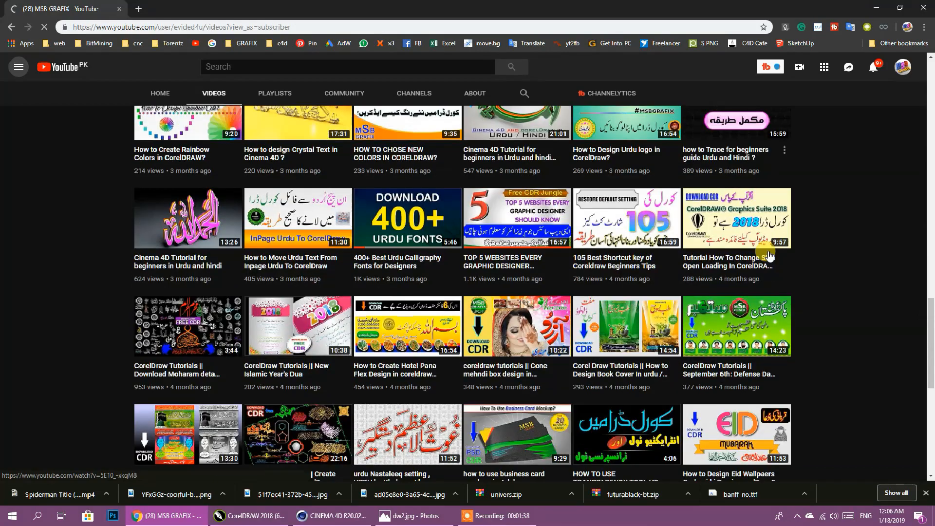
scroll(803, 293, down, 3)
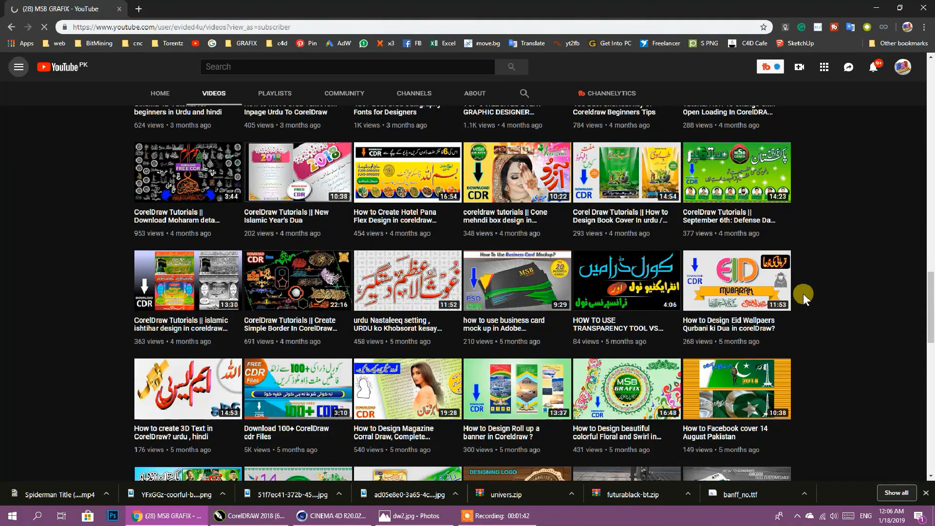
scroll(803, 294, down, 5)
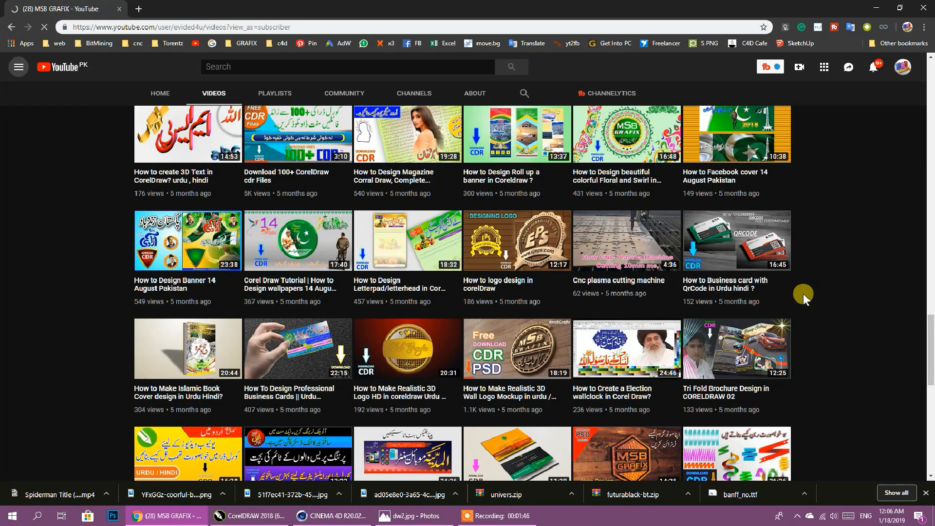
scroll(802, 293, down, 3)
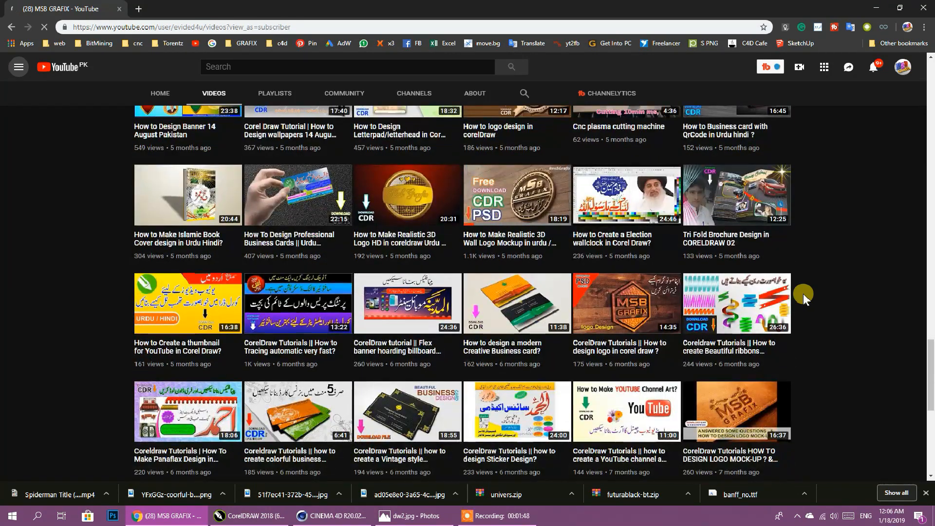
scroll(807, 298, down, 5)
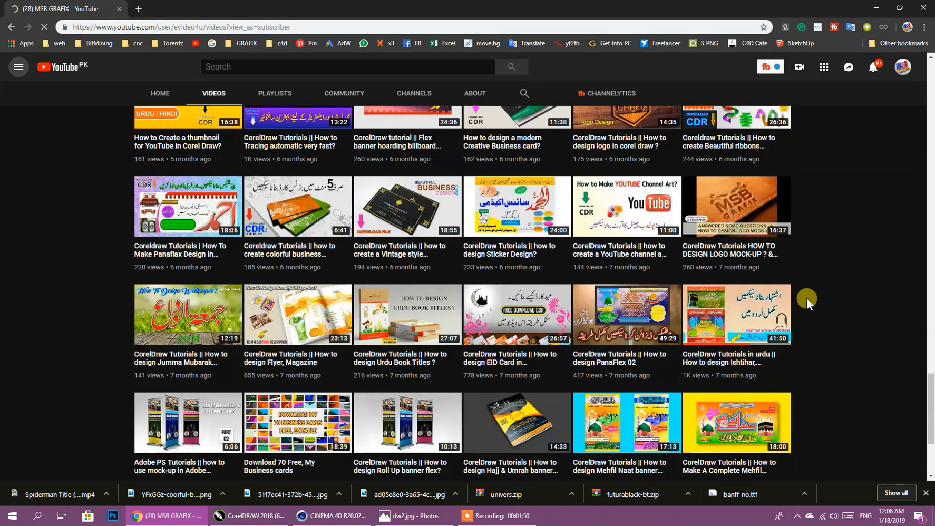
scroll(806, 298, down, 2)
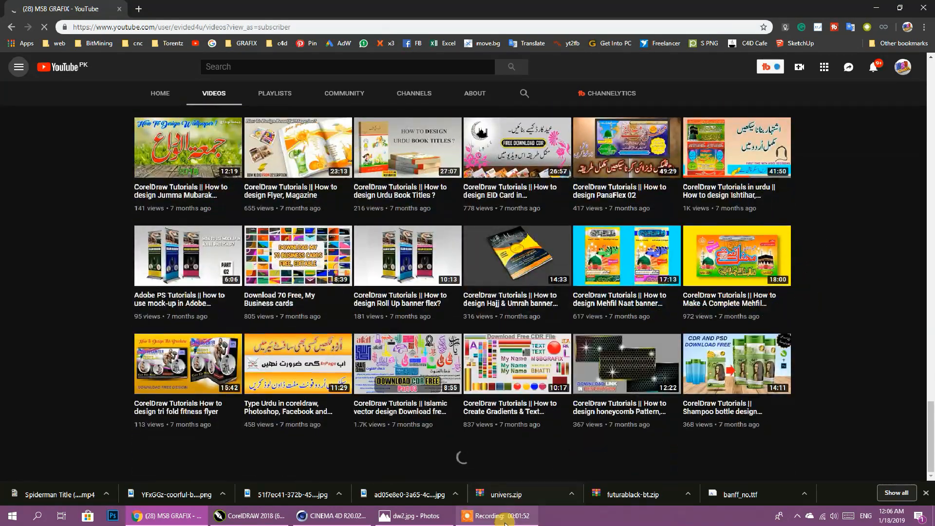
scroll(745, 294, down, 1)
scroll(755, 296, up, 4)
scroll(757, 296, up, 2)
click(876, 7)
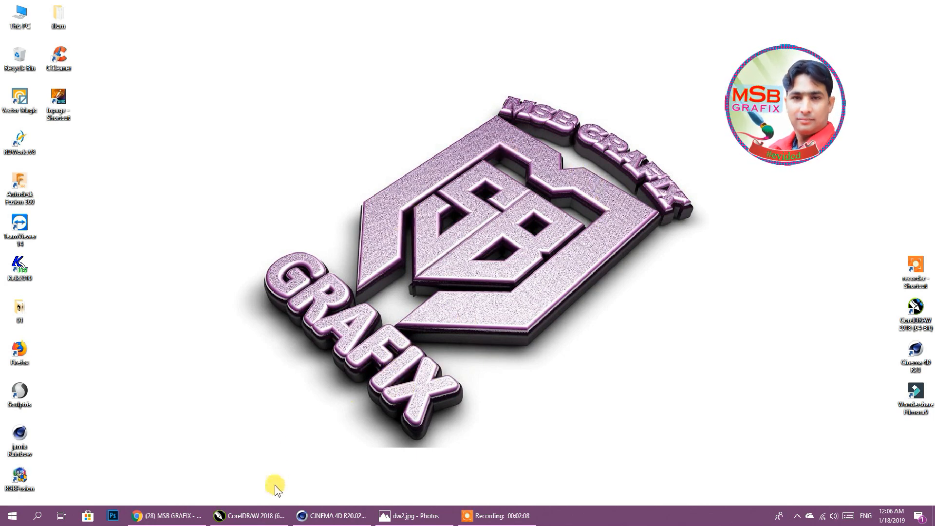
Switch to CorelDRAW and examine the red two-line Urdu verse below the black poem on the Poetry.cdr page
click(249, 516)
click(619, 296)
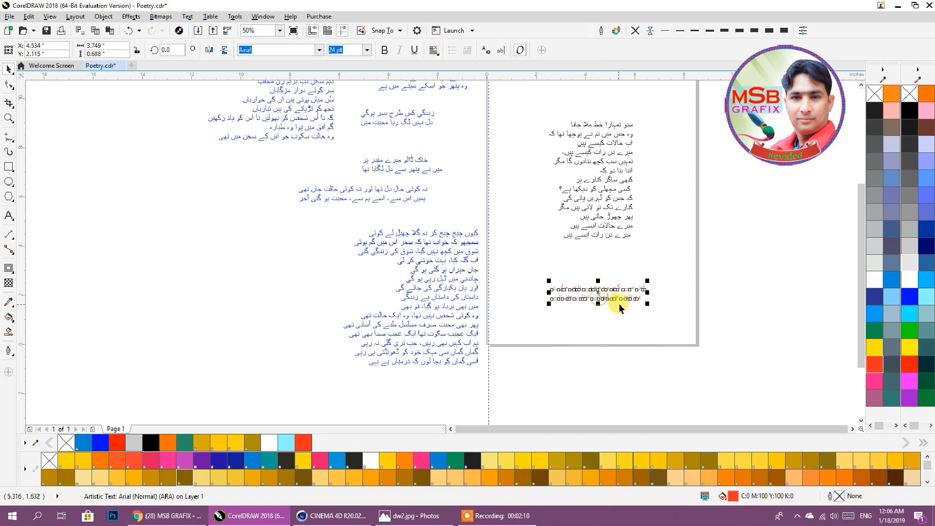
scroll(642, 296, up, 5)
scroll(642, 296, down, 5)
middle_drag(641, 298, 552, 329)
scroll(525, 336, up, 2)
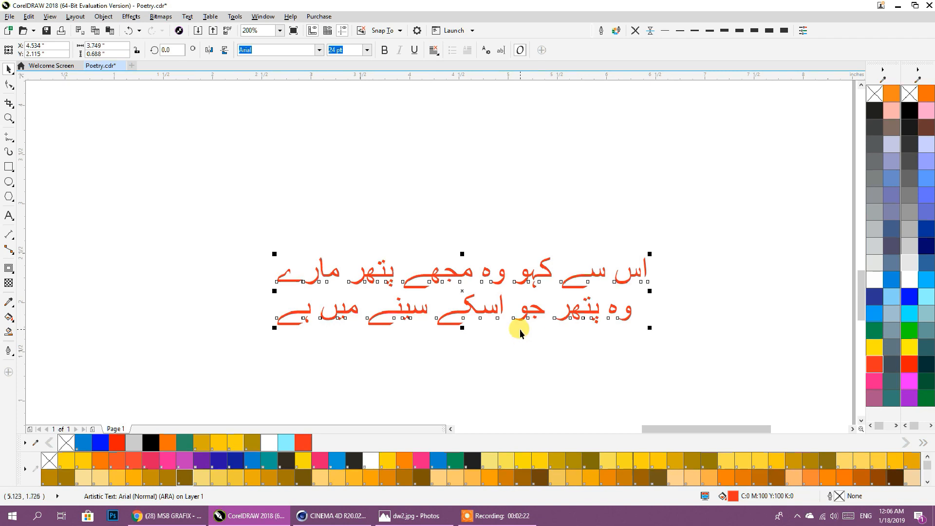
scroll(520, 332, down, 4)
scroll(520, 333, up, 3)
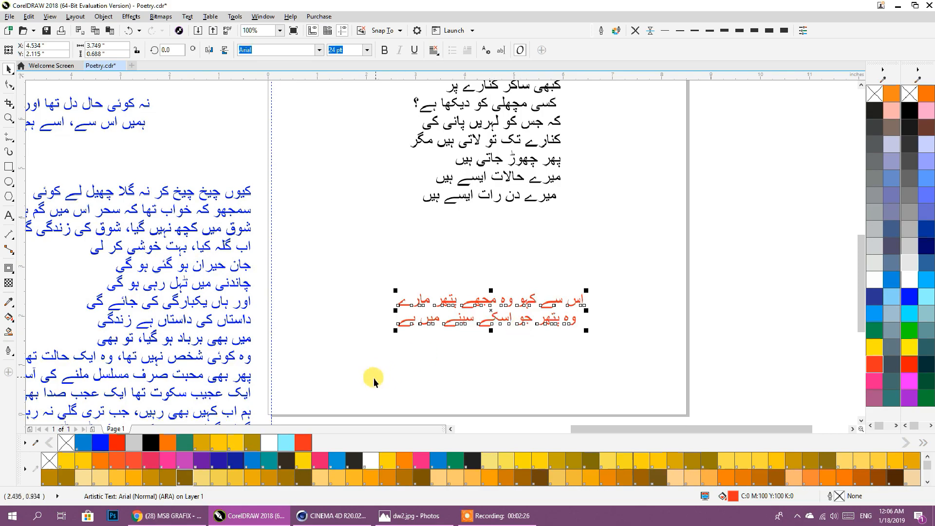
Switch to Chrome and review the channel's uploads from the older videos back to the newest, and minimise the browser
click(326, 517)
click(166, 516)
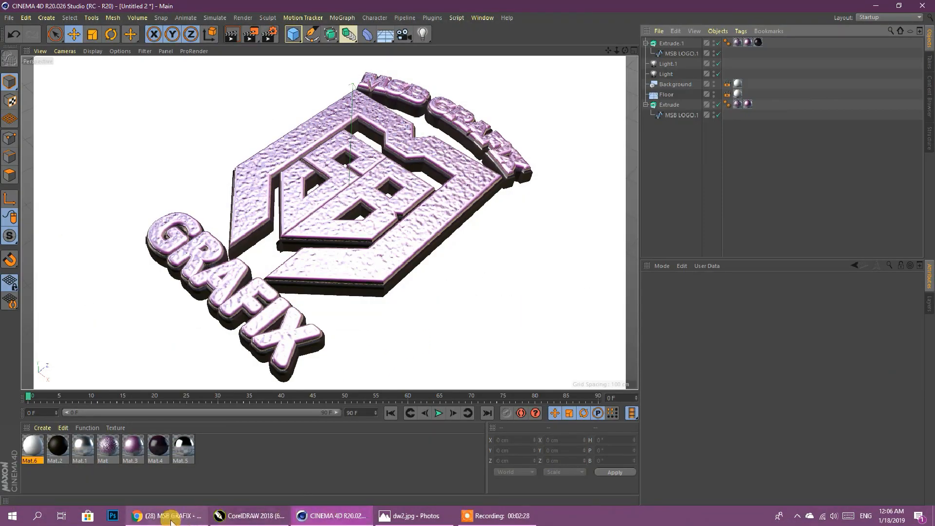
scroll(531, 321, up, 8)
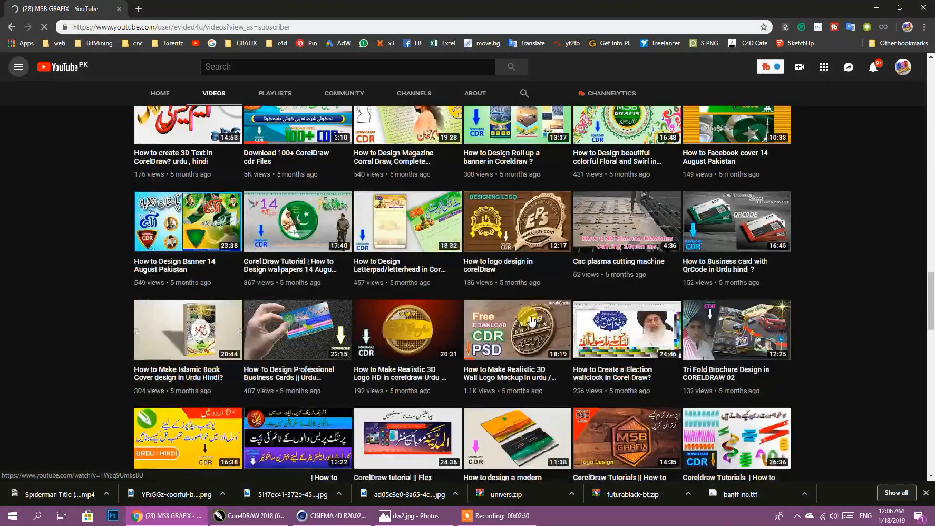
scroll(492, 306, up, 2)
scroll(492, 304, up, 7)
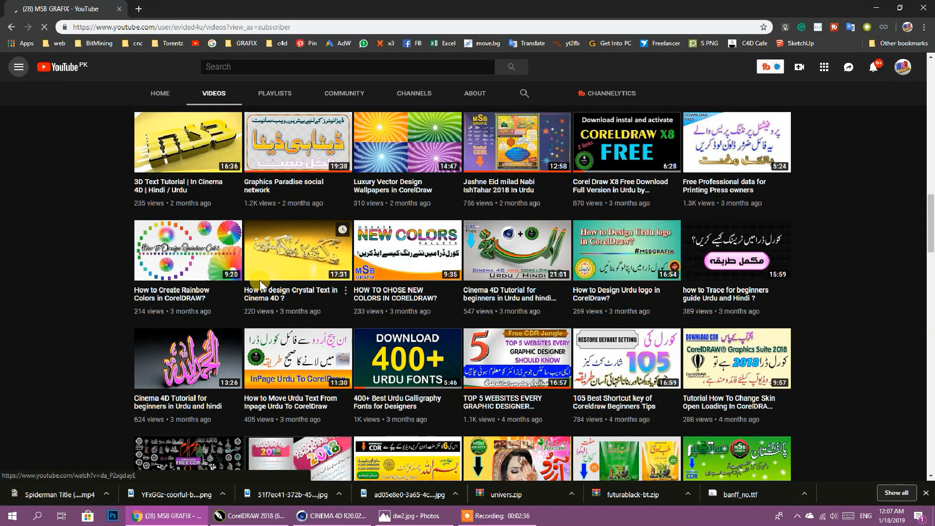
scroll(259, 280, up, 4)
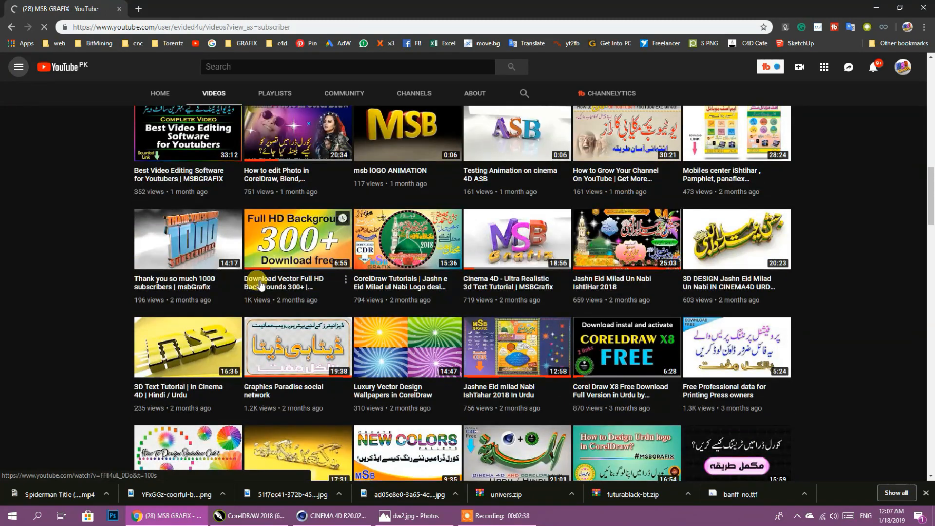
scroll(455, 281, up, 1)
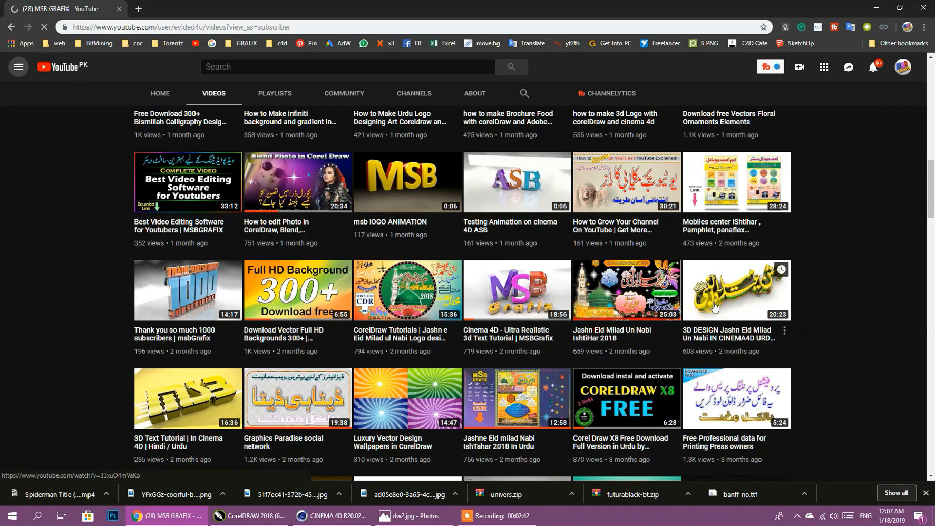
scroll(213, 307, up, 3)
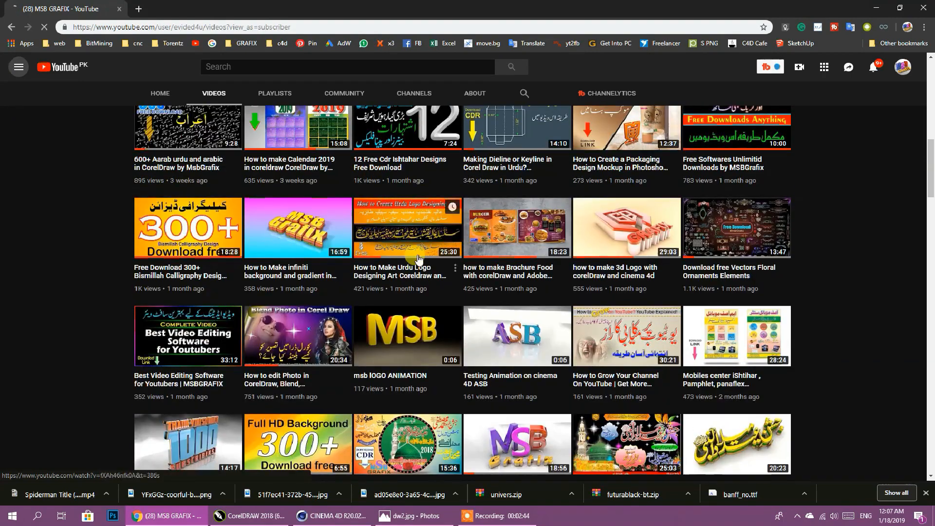
scroll(567, 273, up, 3)
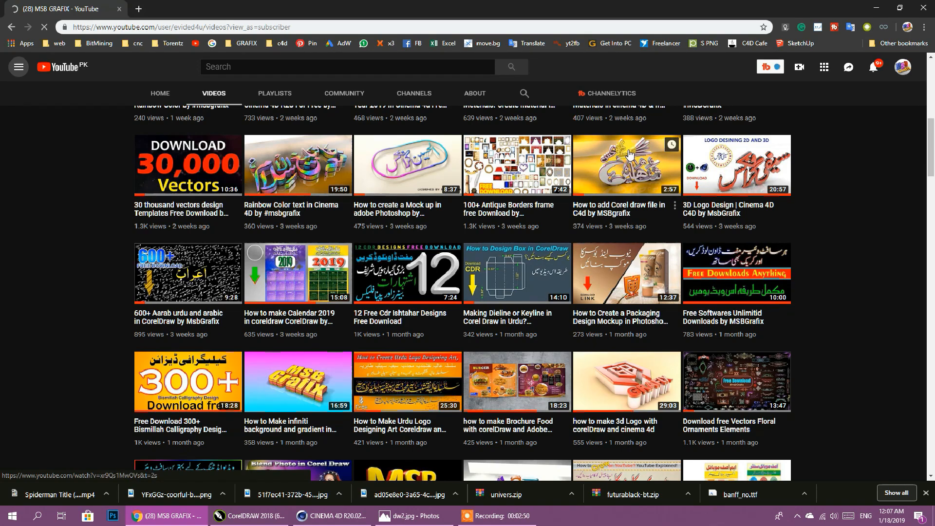
scroll(432, 233, up, 2)
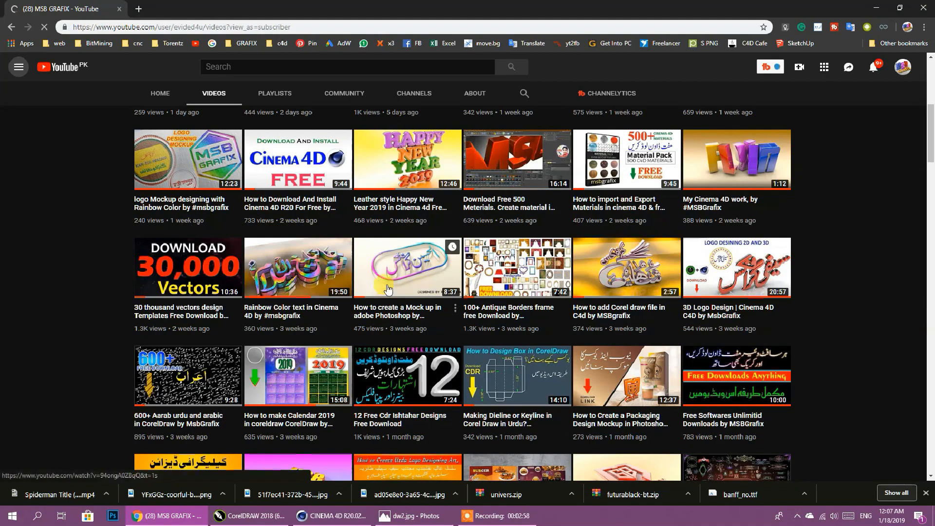
scroll(413, 323, up, 3)
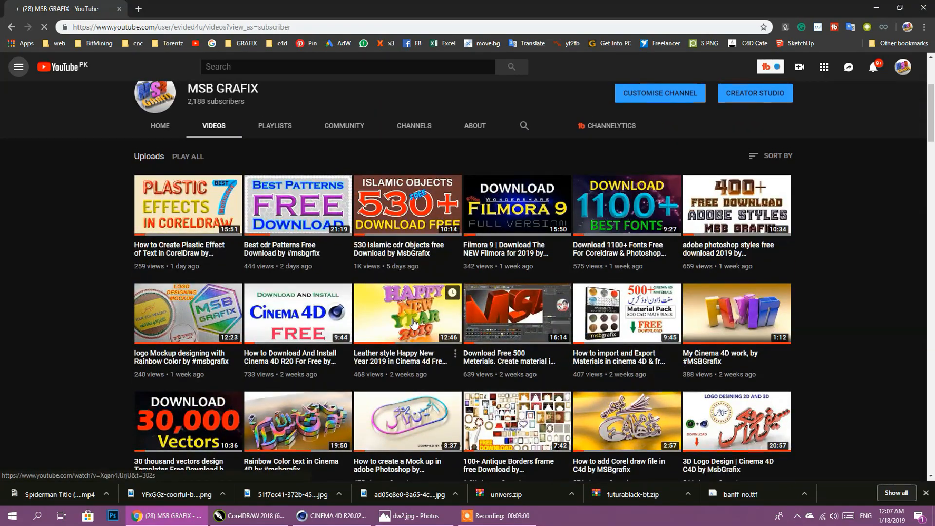
scroll(413, 322, down, 3)
scroll(767, 227, up, 3)
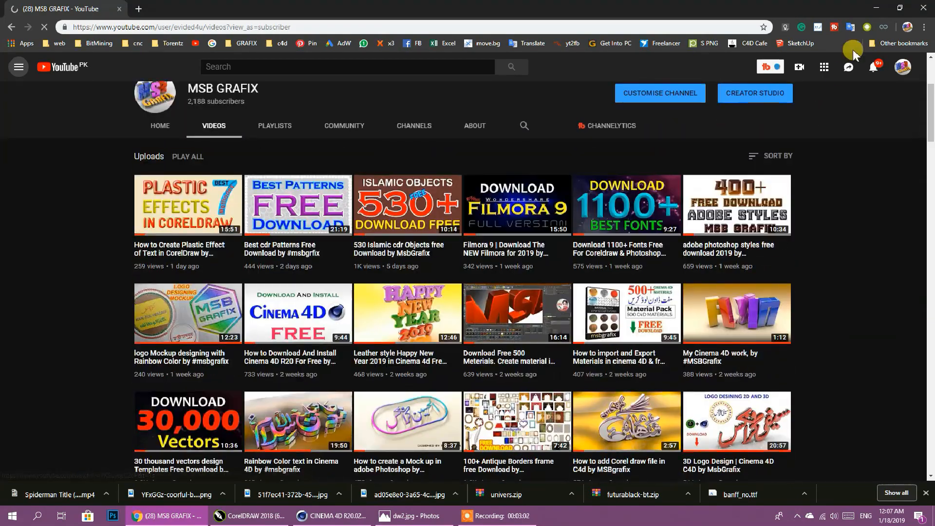
click(877, 8)
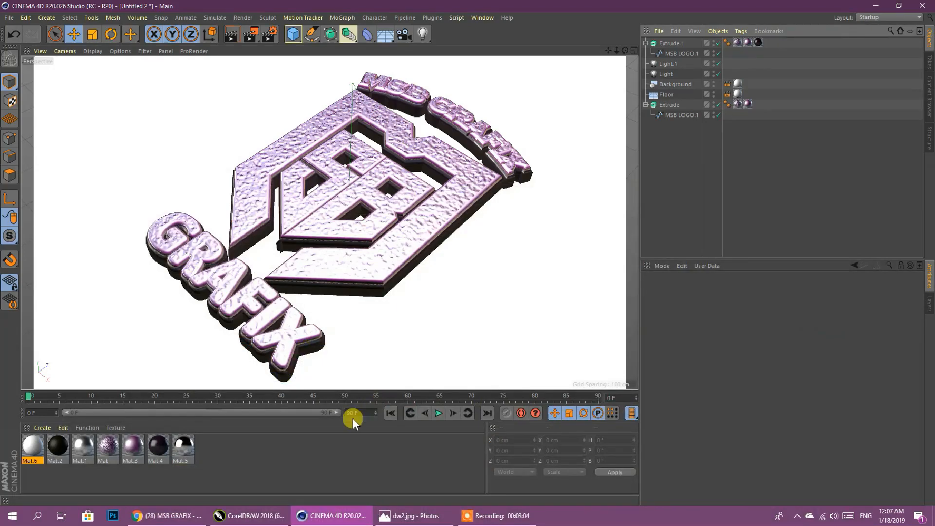
click(472, 515)
click(611, 500)
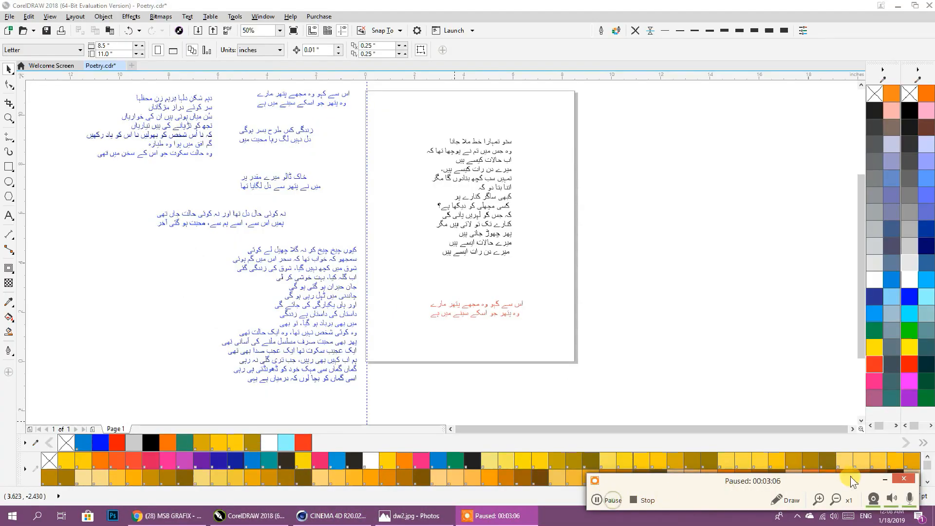
click(885, 479)
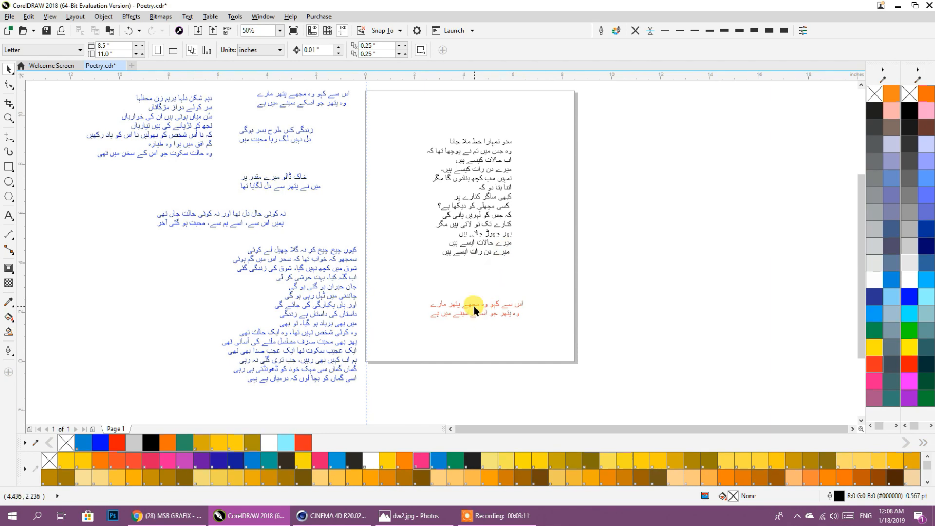
Minimise CorelDRAW and switch to Photos to view the DECENT PRINTER 3D text render dw2.jpg
click(525, 307)
click(592, 287)
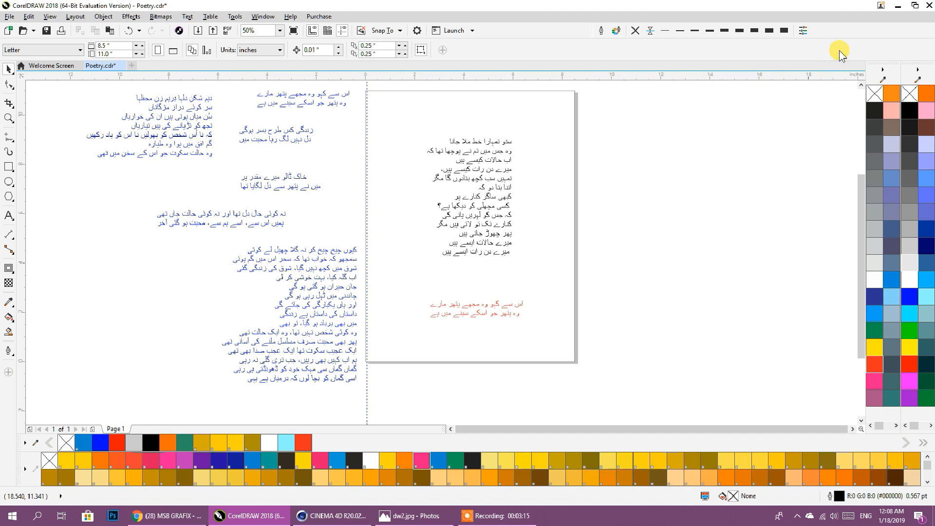
click(898, 6)
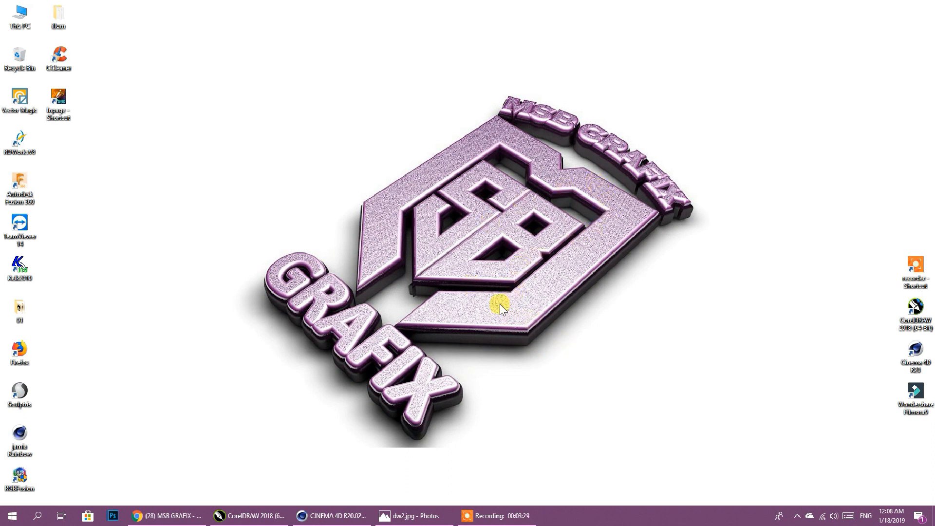
click(413, 515)
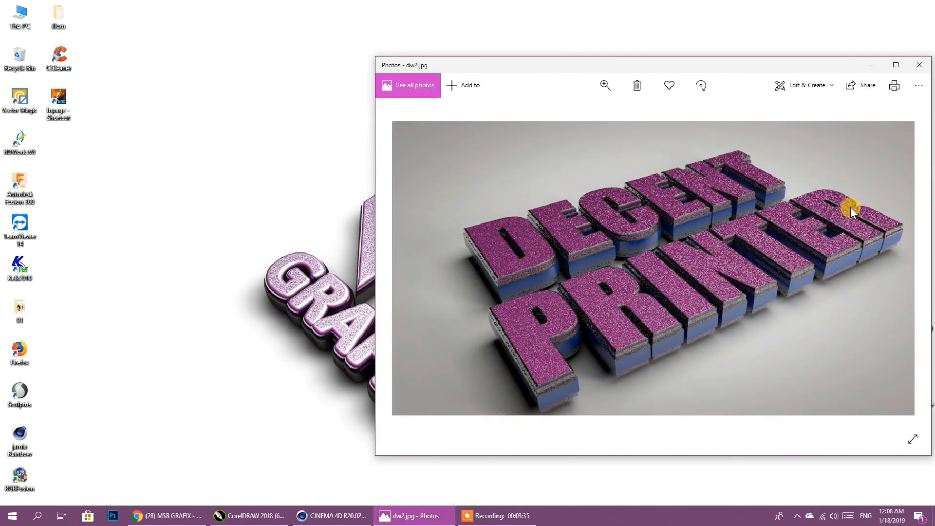
Close the Photos preview, switch to CorelDRAW and select the red two-line Urdu verse on the Poetry.cdr page
click(919, 69)
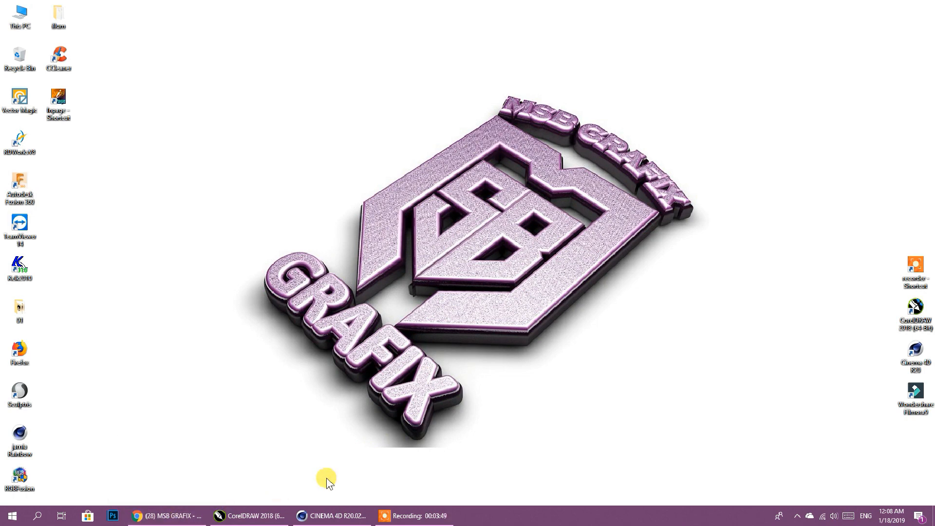
click(264, 515)
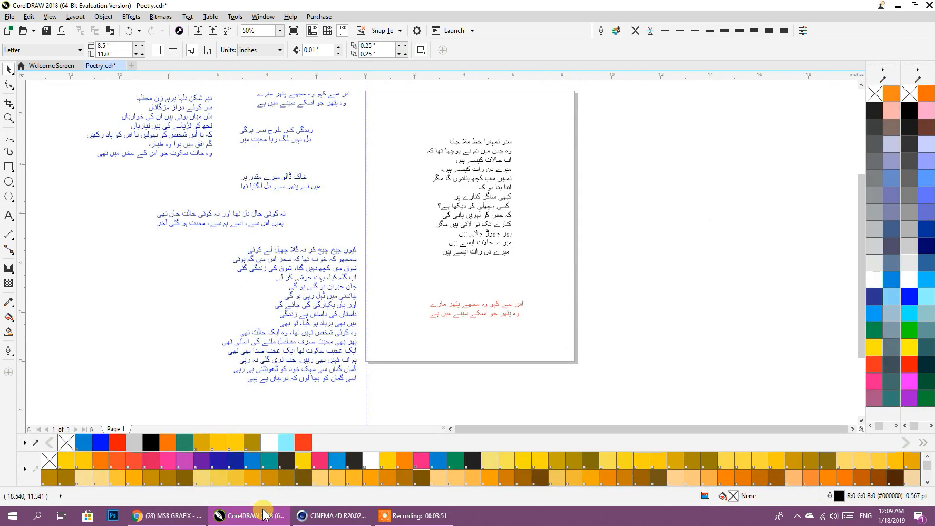
drag(455, 313, 457, 315)
scroll(458, 316, up, 3)
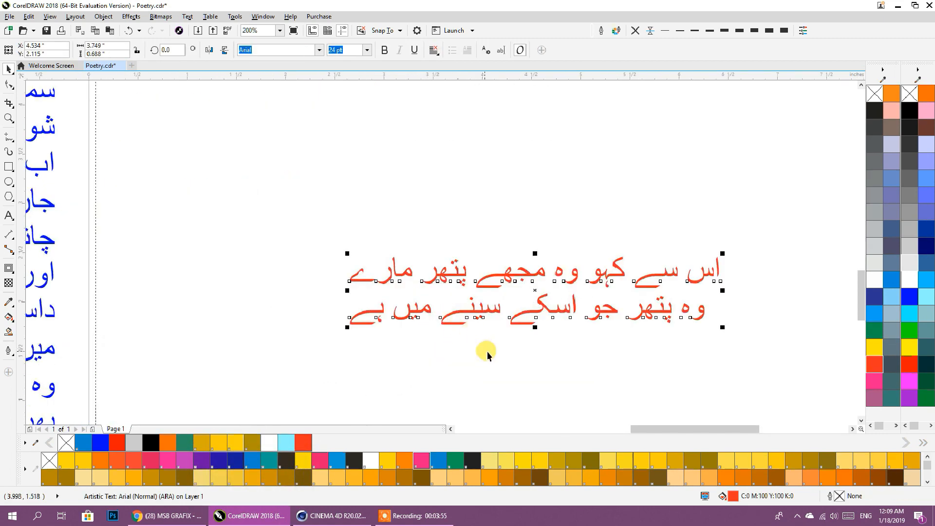
Preview fonts such as Aslam, AlQalam Mehwish Ali, Air Strip Arabic and Al Qalam Quran on the selected red verse
click(320, 49)
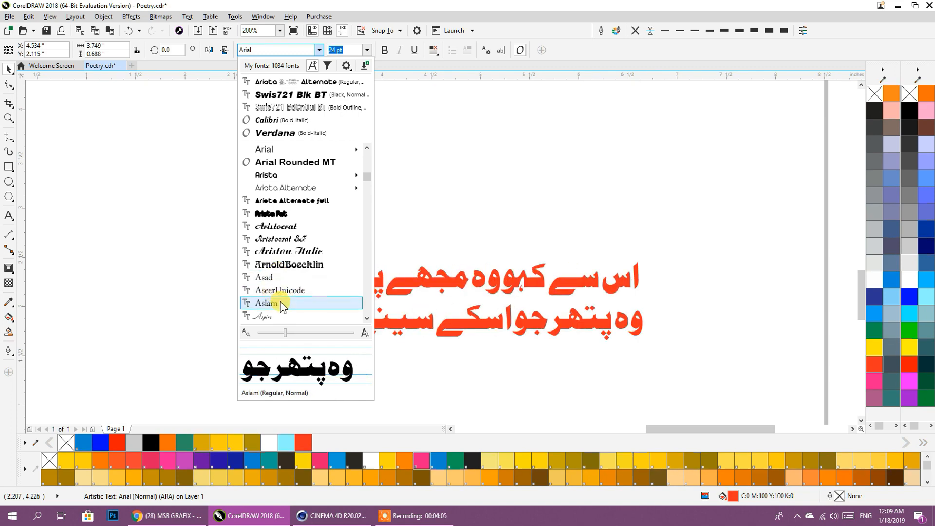
scroll(282, 305, up, 6)
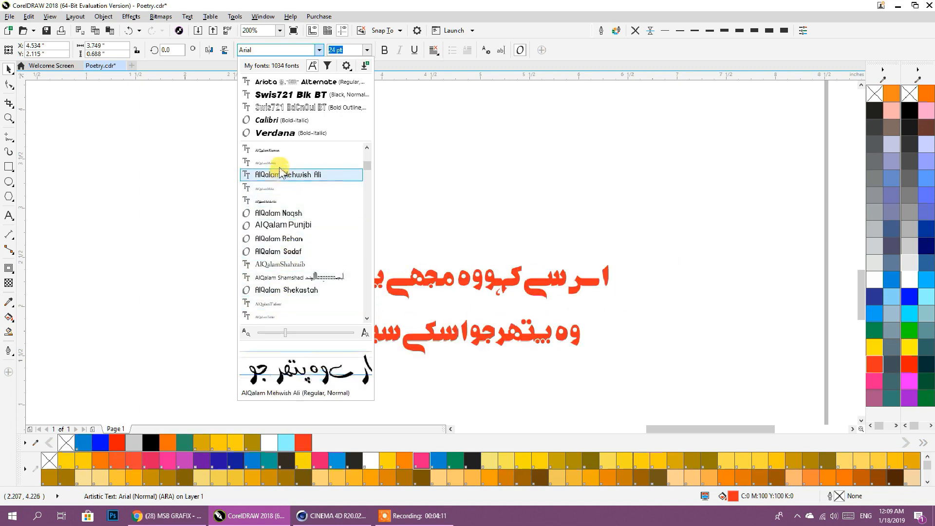
scroll(293, 246, up, 2)
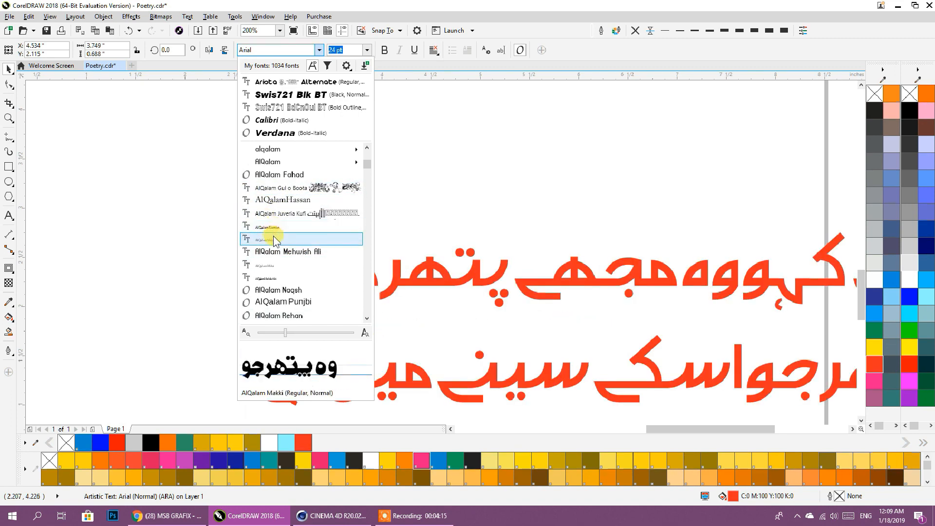
scroll(272, 236, up, 1)
scroll(273, 236, up, 1)
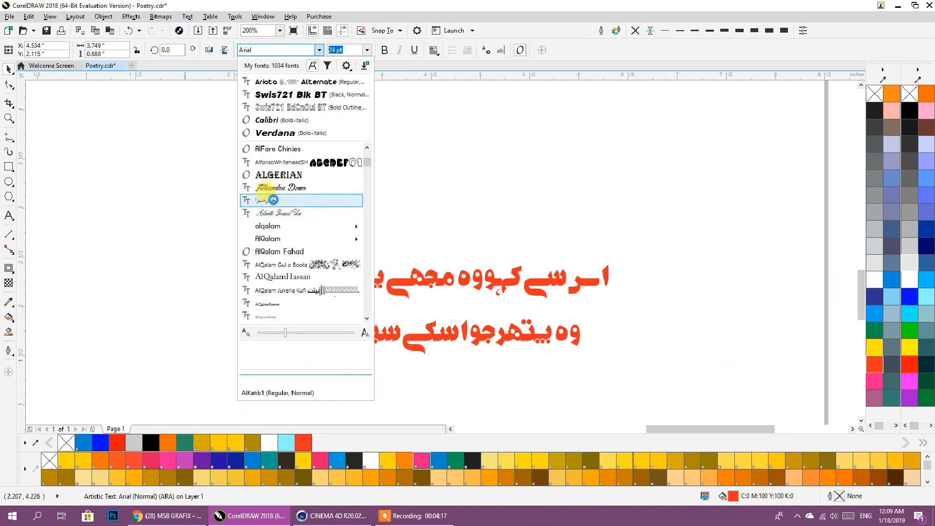
scroll(282, 233, up, 4)
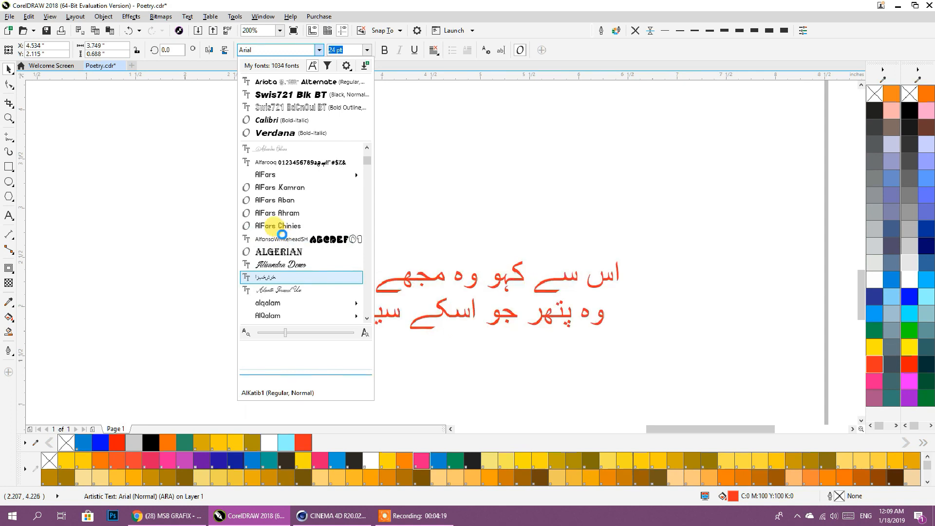
scroll(282, 234, up, 4)
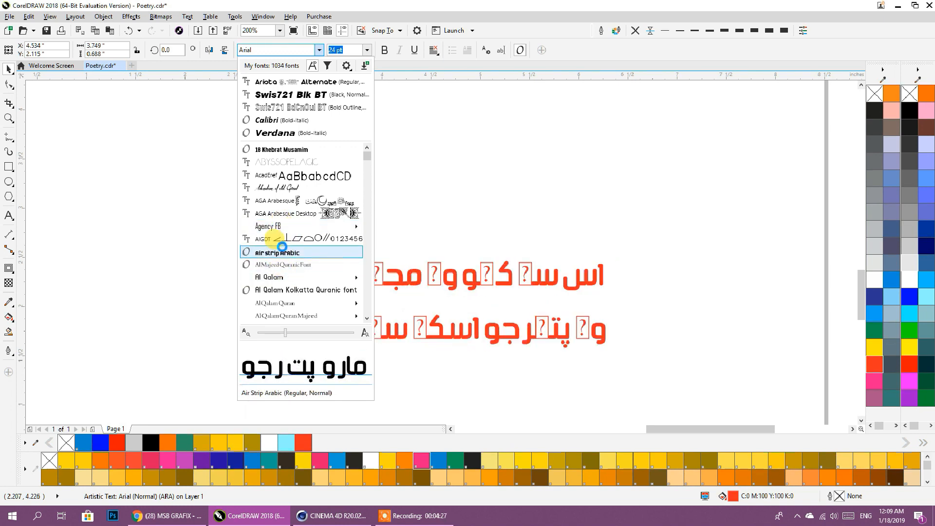
mouse_move(290, 226)
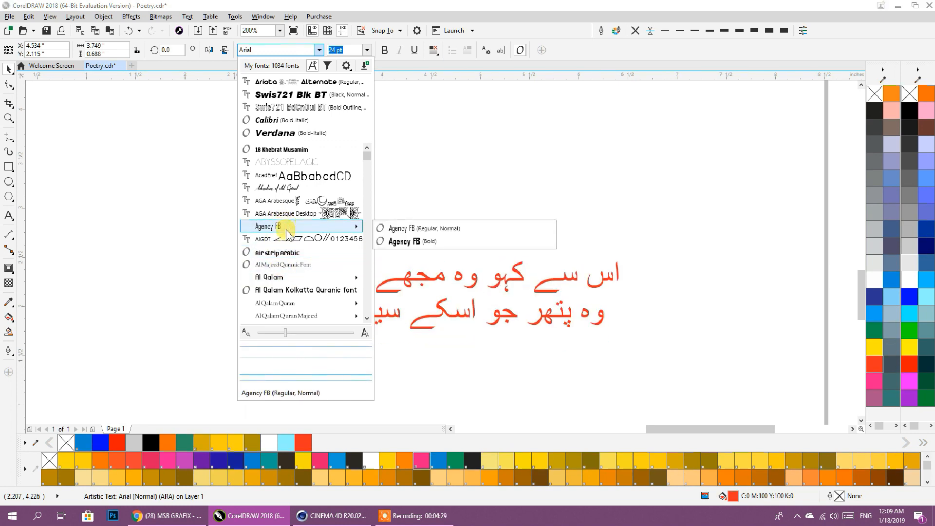
scroll(285, 239, down, 2)
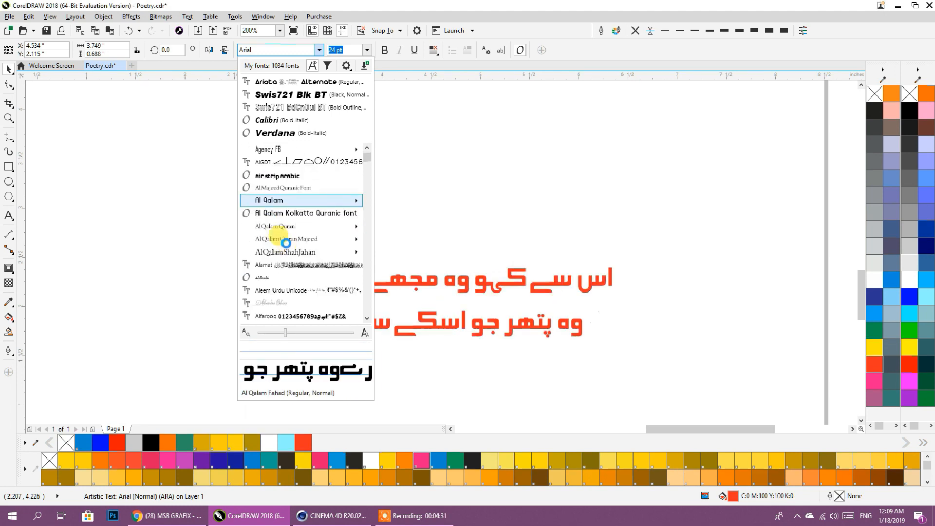
scroll(285, 239, down, 1)
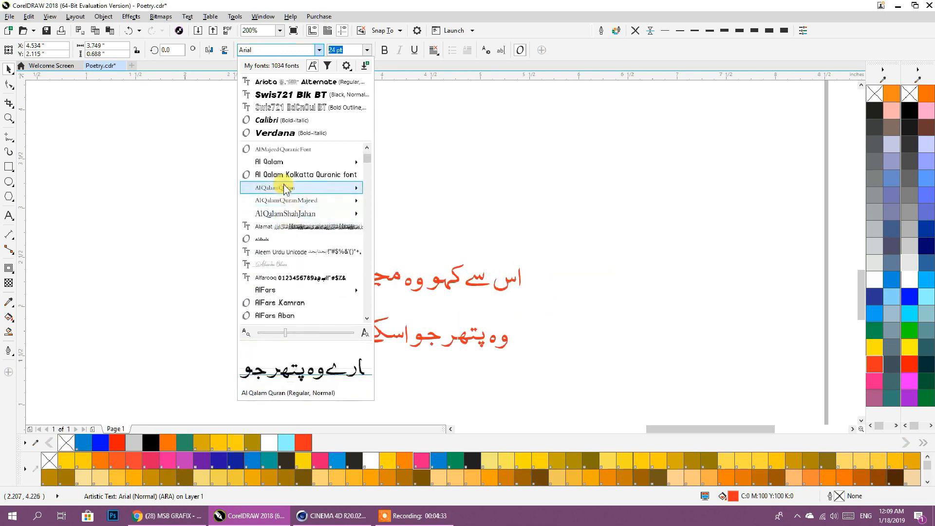
Find the fonts matching "alvi" and apply Alvi Nastaleeq to the red verse
click(260, 50)
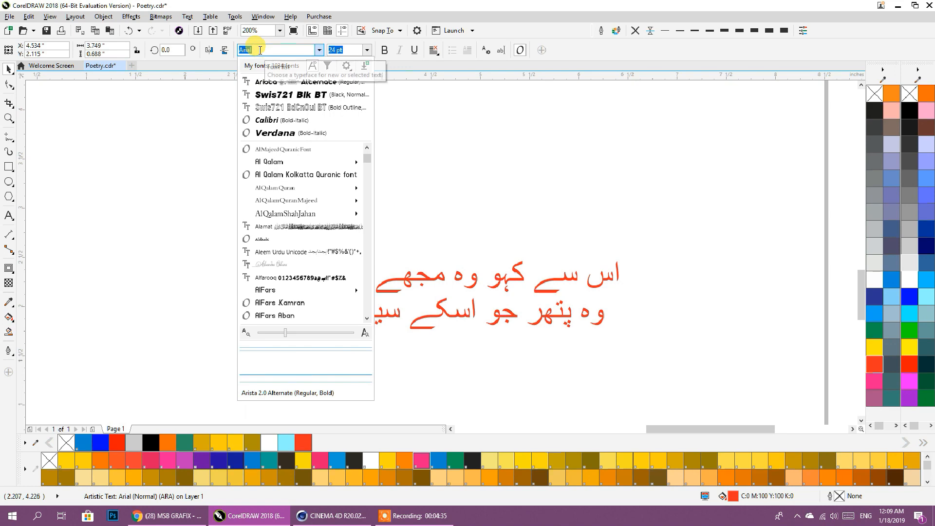
text(a)
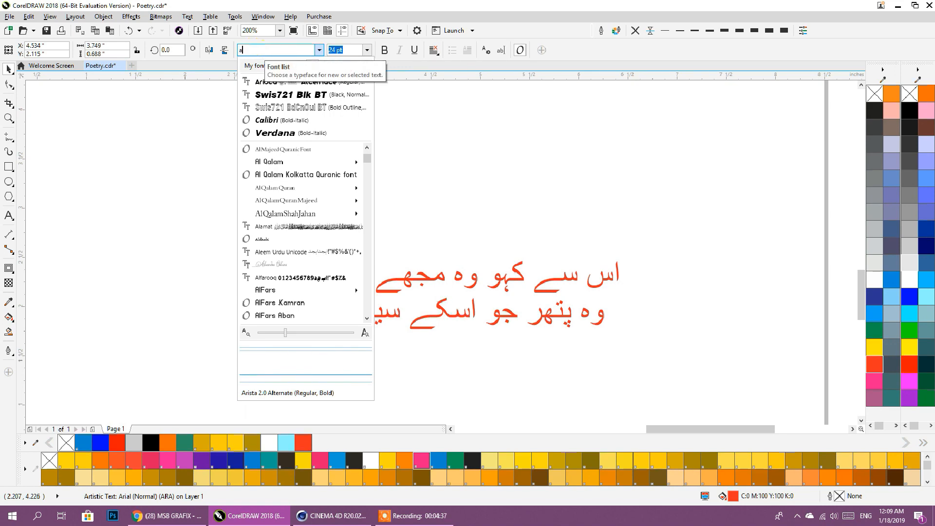
text(lvi)
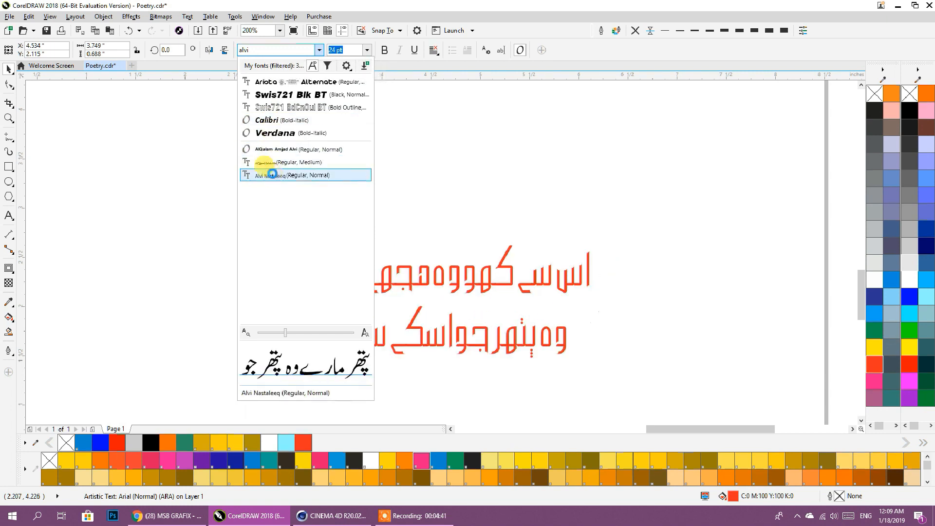
click(272, 174)
click(559, 256)
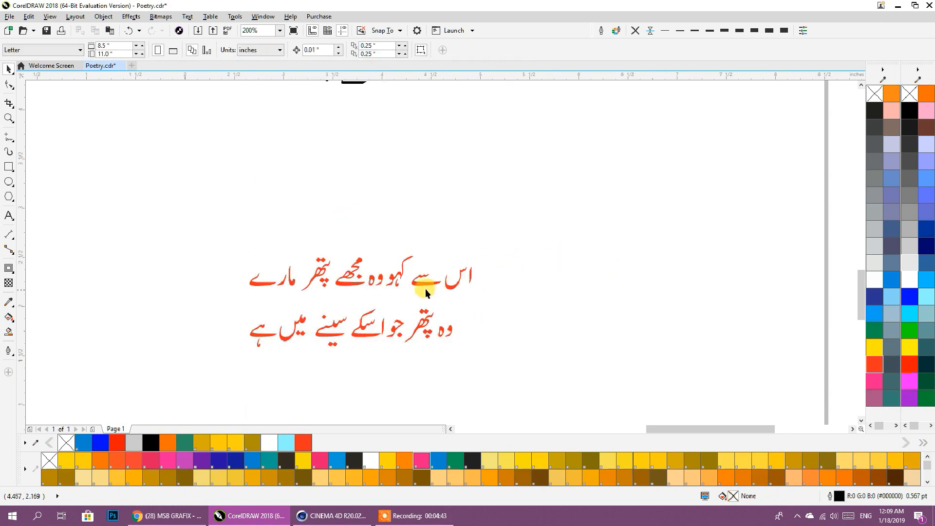
Move the red verse to about X 4.974 in and convert its text to curves
drag(425, 285, 541, 269)
scroll(541, 296, up, 1)
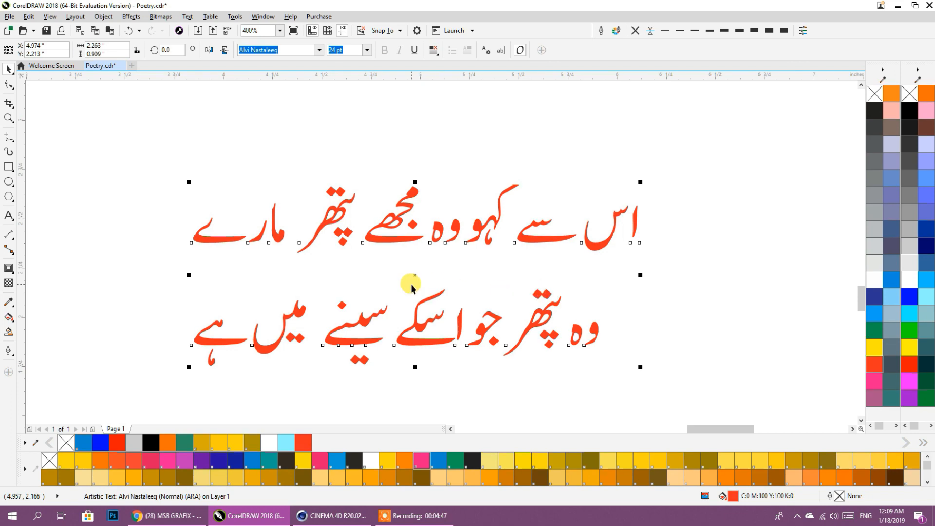
scroll(412, 285, down, 2)
scroll(411, 285, up, 2)
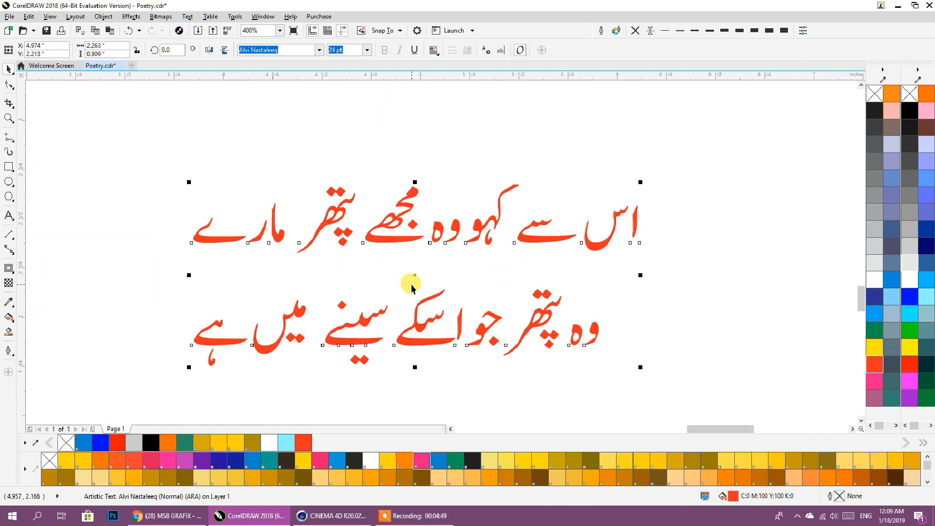
key(ctrl+q)
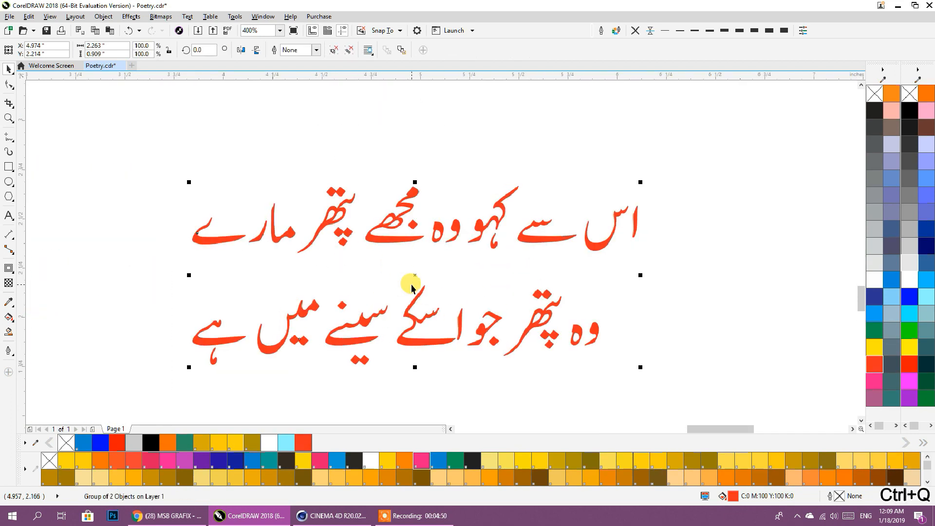
Ungroup the verse's curves and switch to Wireframe view to inspect the overlapping joins inside its letters
click(334, 51)
click(50, 17)
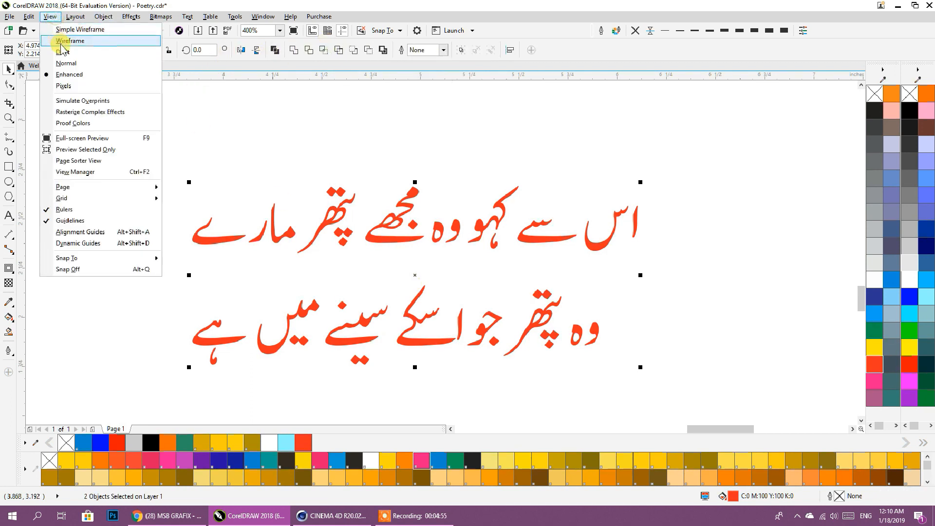
click(63, 39)
click(336, 133)
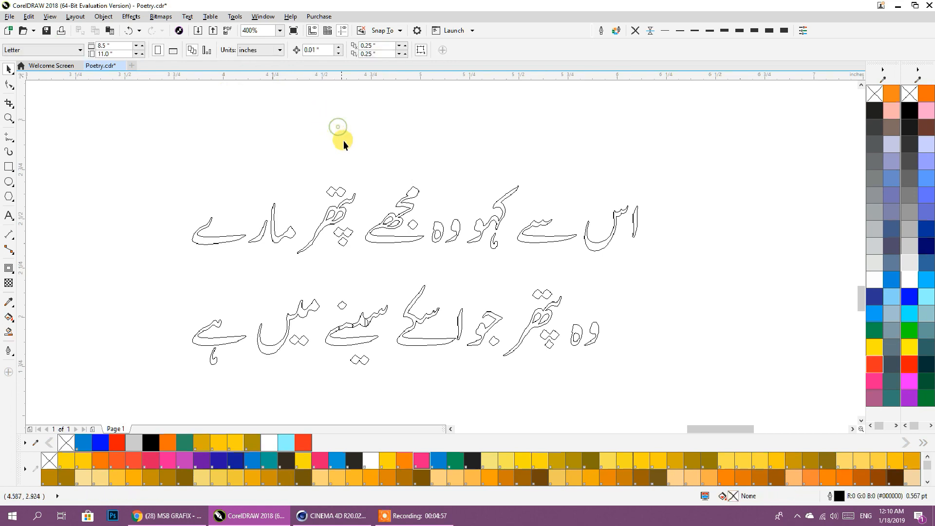
scroll(364, 328, up, 3)
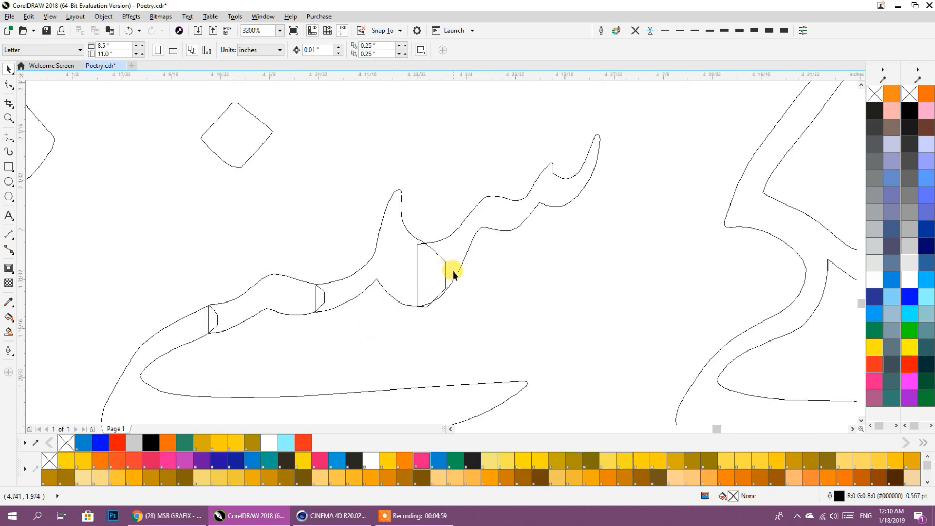
scroll(507, 288, down, 2)
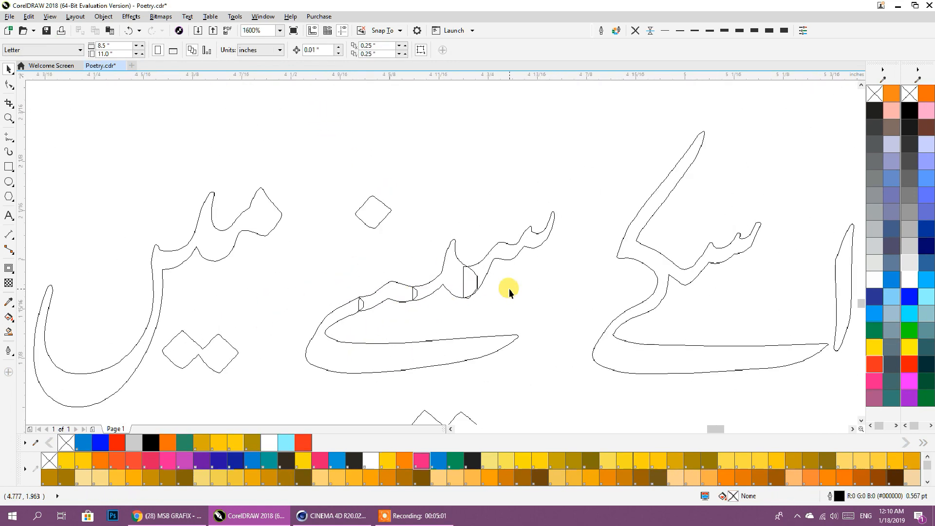
scroll(350, 290, down, 1)
middle_drag(355, 289, 447, 314)
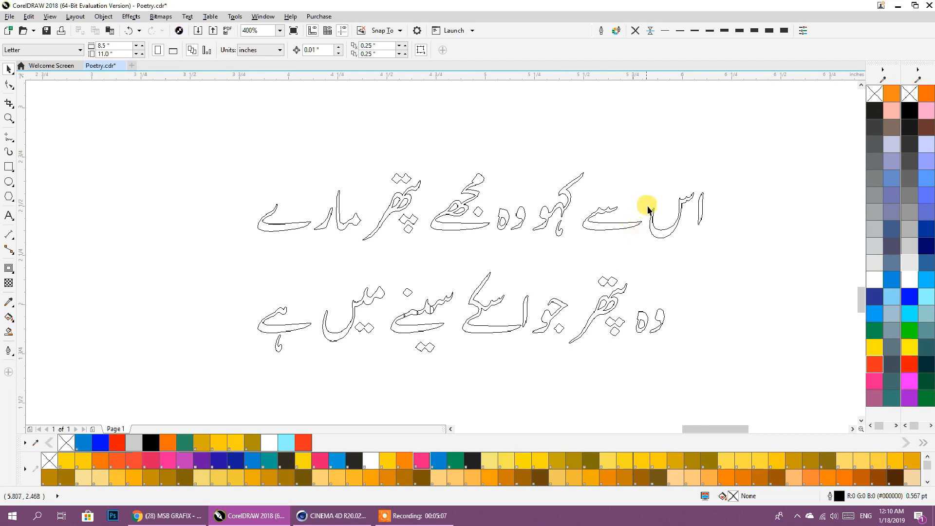
scroll(647, 205, up, 1)
middle_drag(505, 213, 403, 226)
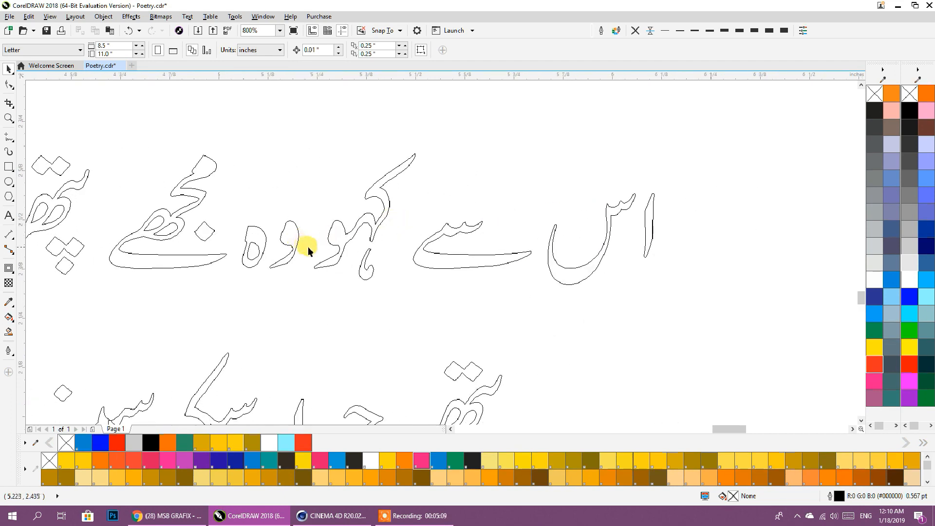
Undo the last changes and break the combined verse curve apart into separate letter shapes
drag(650, 246, 649, 251)
key(ctrl+z)
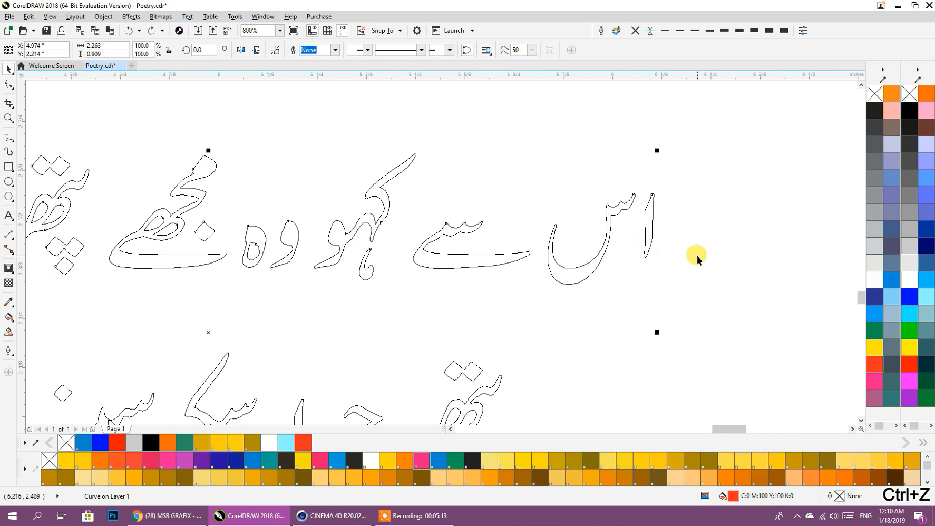
scroll(697, 255, down, 2)
key(ctrl+z)
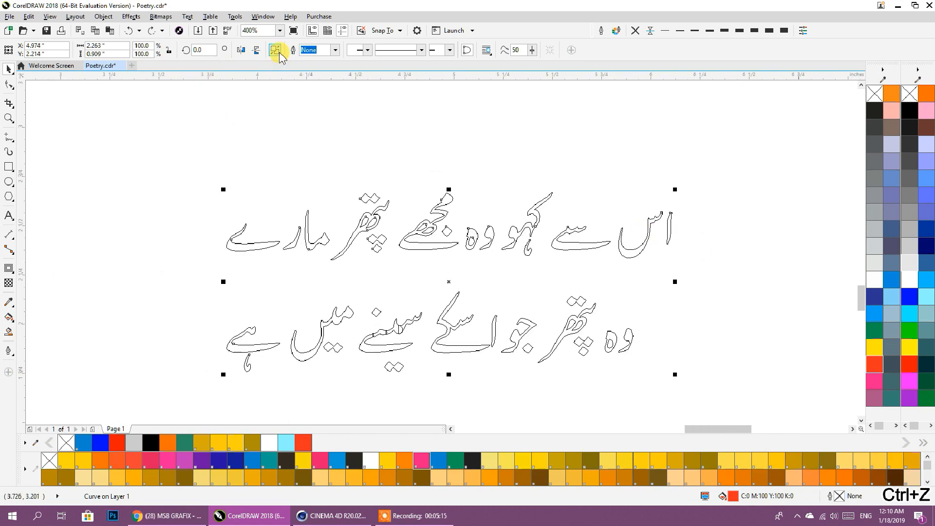
click(359, 101)
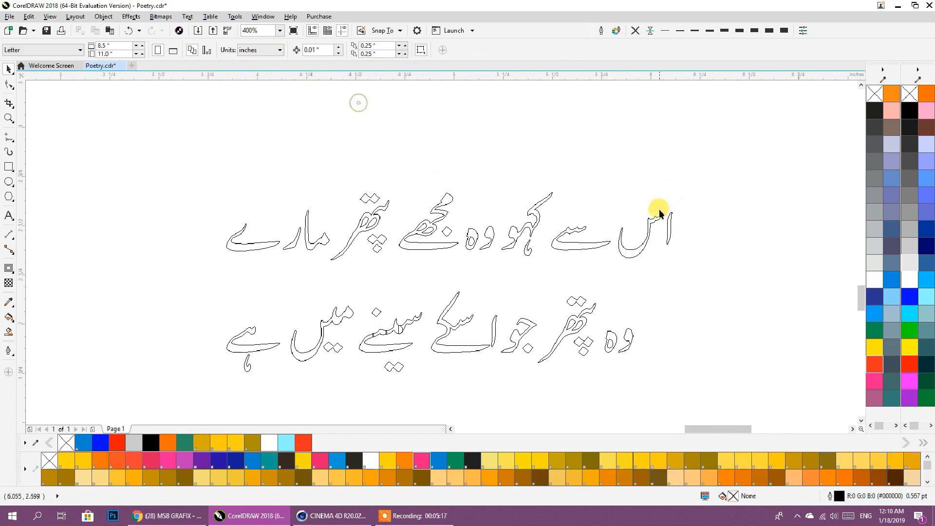
Shift the first two words of the upper verse line slightly left, closing the gap to the third word
scroll(660, 215, up, 2)
drag(757, 140, 443, 316)
drag(444, 267, 423, 267)
click(431, 293)
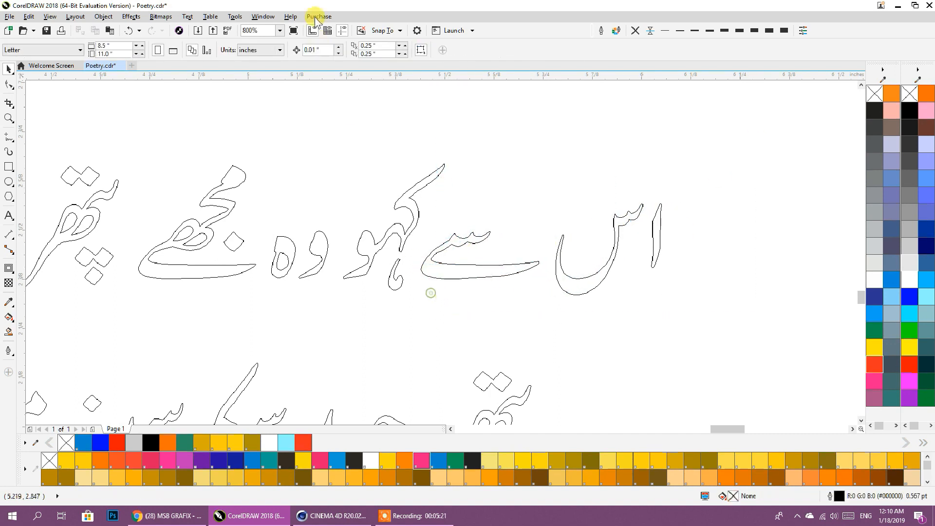
Check the snapping options and place a horizontal guideline at Y 2.377 in under the upper verse line
click(384, 31)
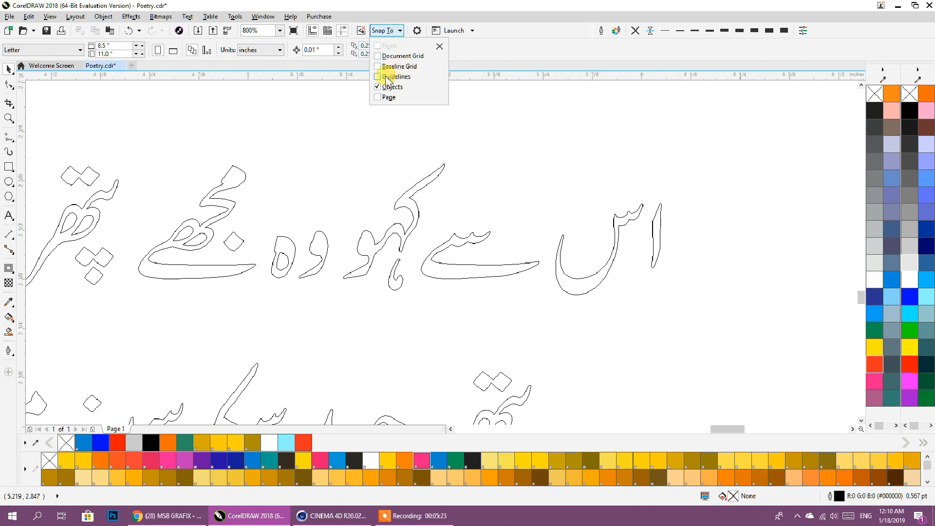
click(433, 130)
scroll(478, 136, down, 4)
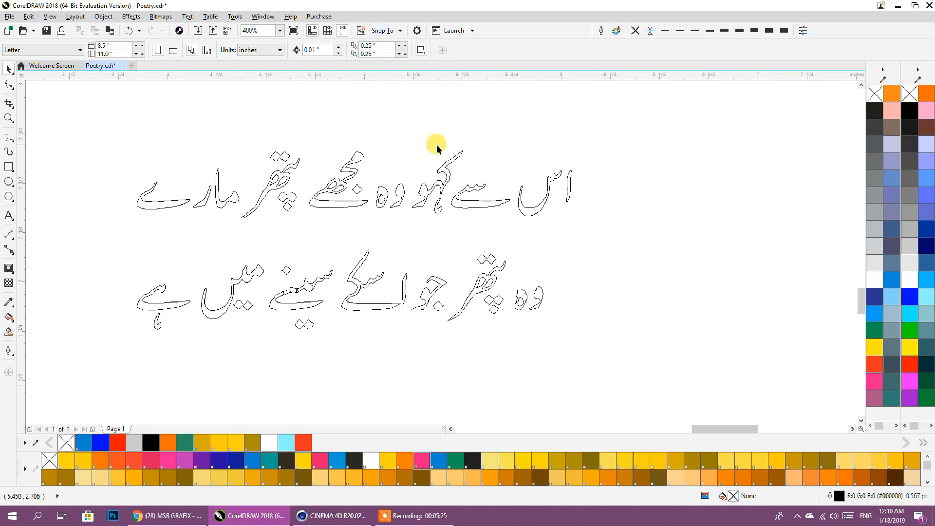
drag(371, 210, 390, 228)
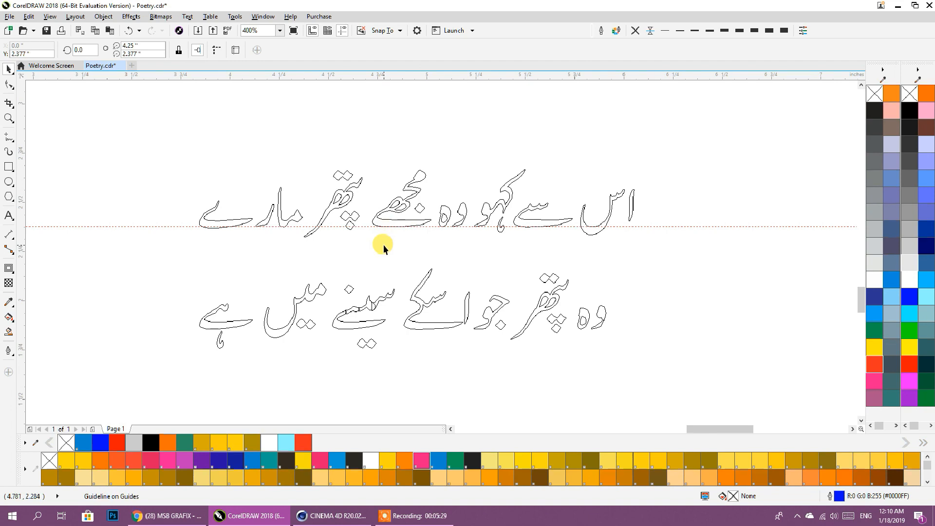
click(384, 248)
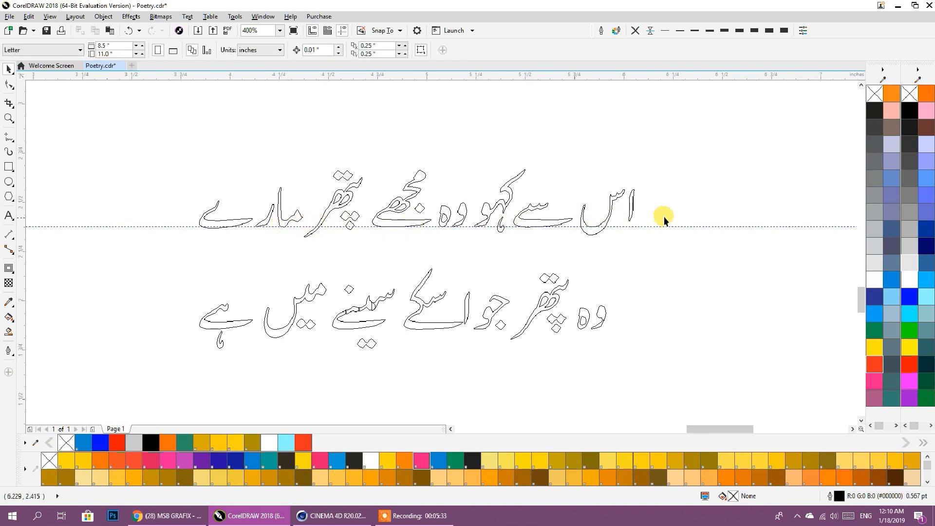
Move the upper line's first word up onto the guideline and left, closer to the second word
scroll(664, 220, up, 2)
click(529, 219)
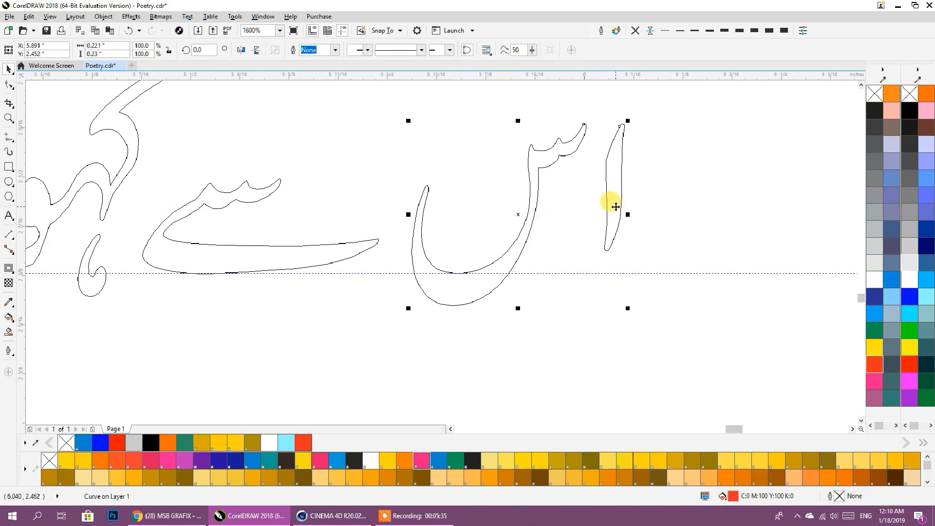
shift+click(616, 207)
drag(518, 238, 493, 203)
click(438, 307)
scroll(593, 288, down, 1)
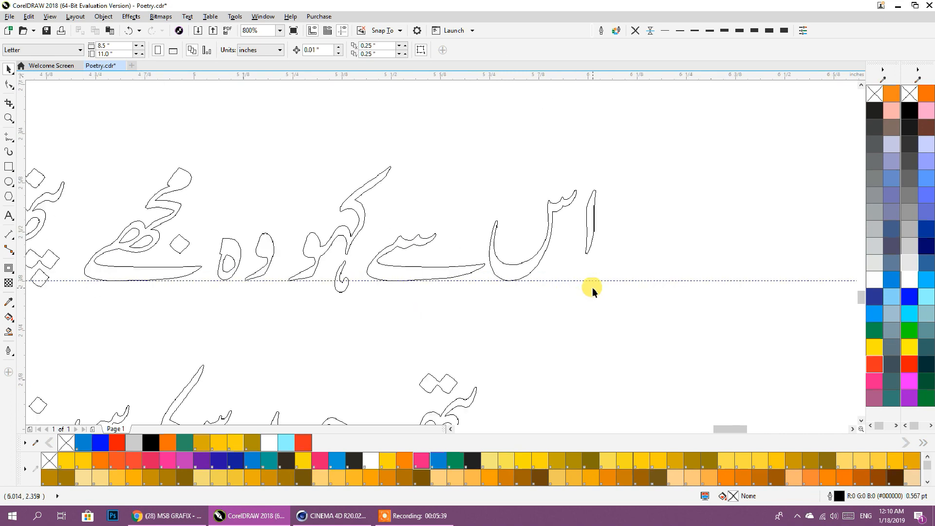
Move the small hook mark under the upper line's third word up so it rests on the guideline
ctrl+scroll(533, 281, left, 4)
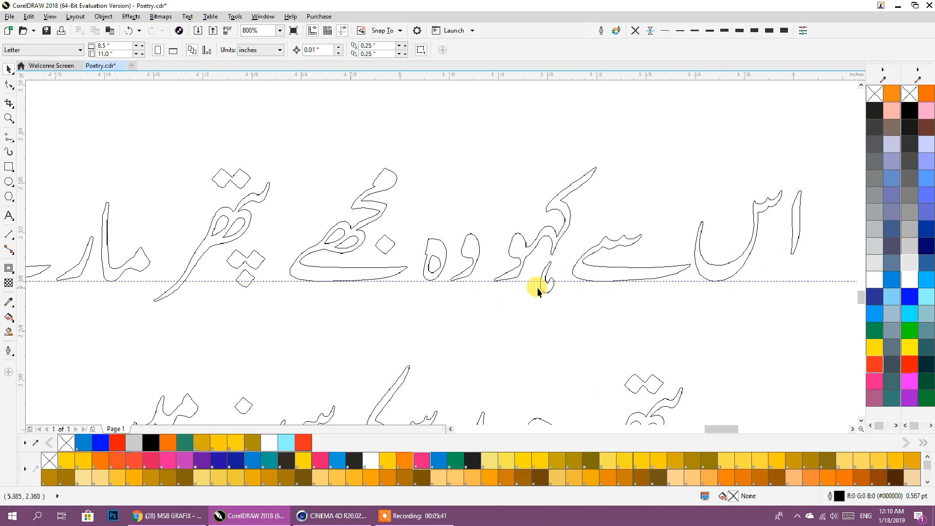
scroll(542, 285, up, 1)
drag(564, 281, 521, 202)
Combine the six pieces of the upper line's sixth word and move it up onto the guideline, closer to the fifth word
scroll(531, 215, down, 2)
middle_drag(394, 242, 799, 299)
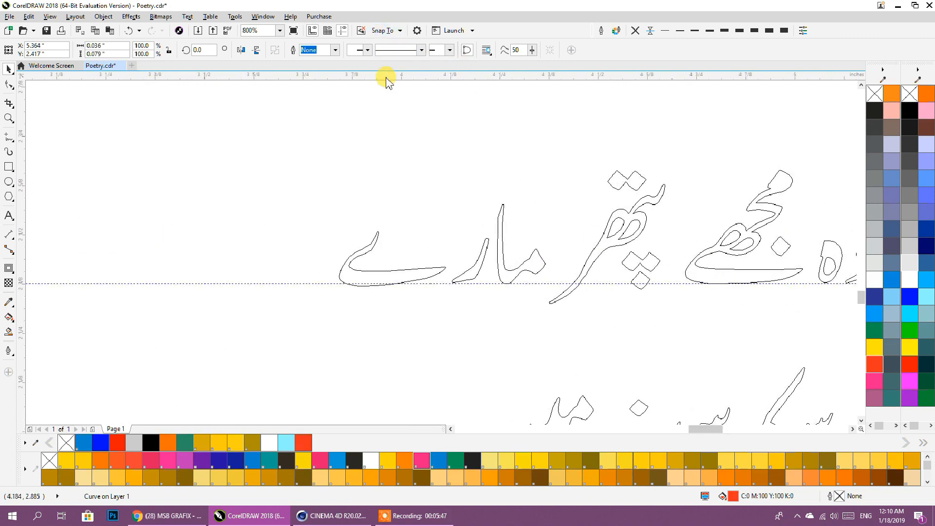
middle_drag(581, 349, 393, 359)
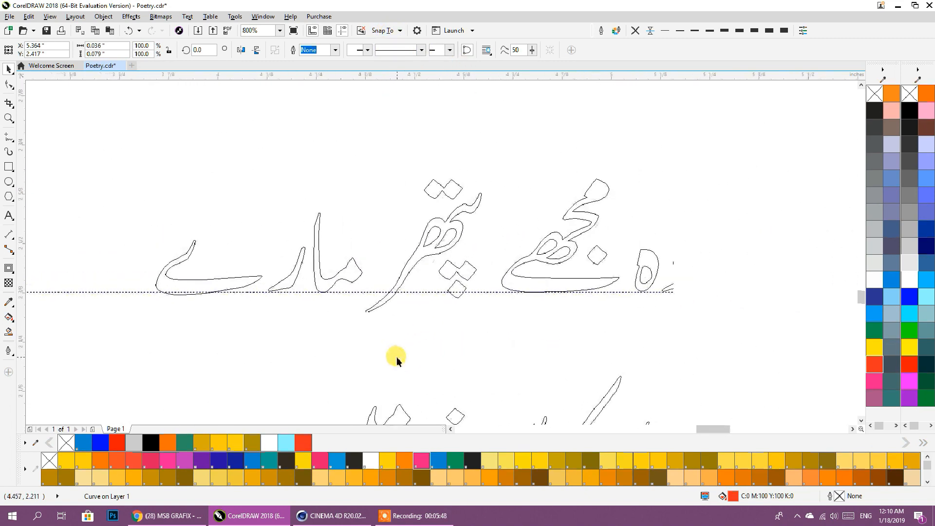
click(439, 236)
drag(495, 142, 359, 328)
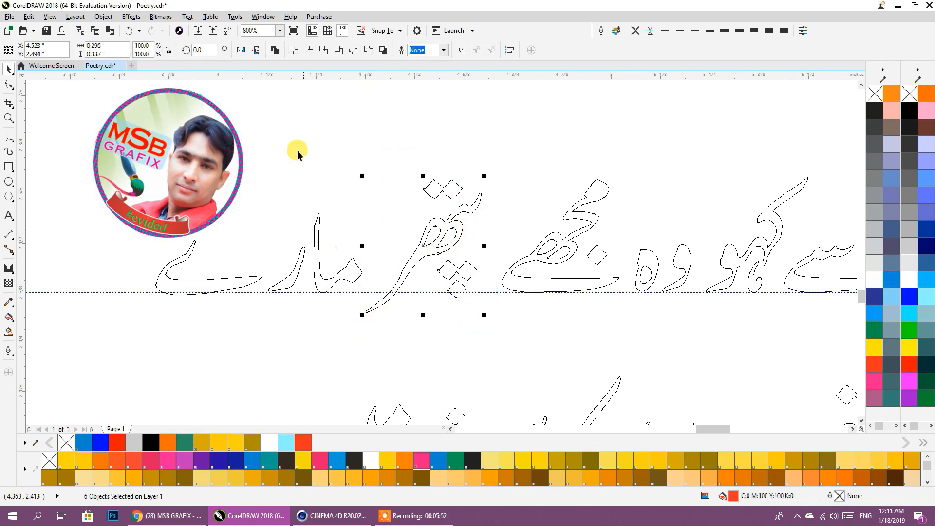
click(275, 49)
drag(482, 212, 513, 190)
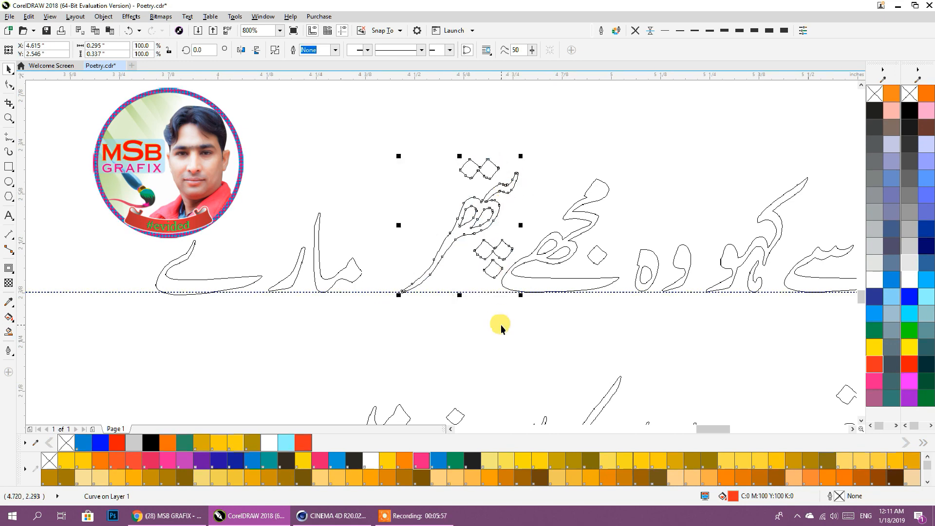
click(501, 324)
Rotate the first letter shape of the upper line's last word slightly clockwise, to 357.128 degrees
middle_drag(306, 289, 427, 312)
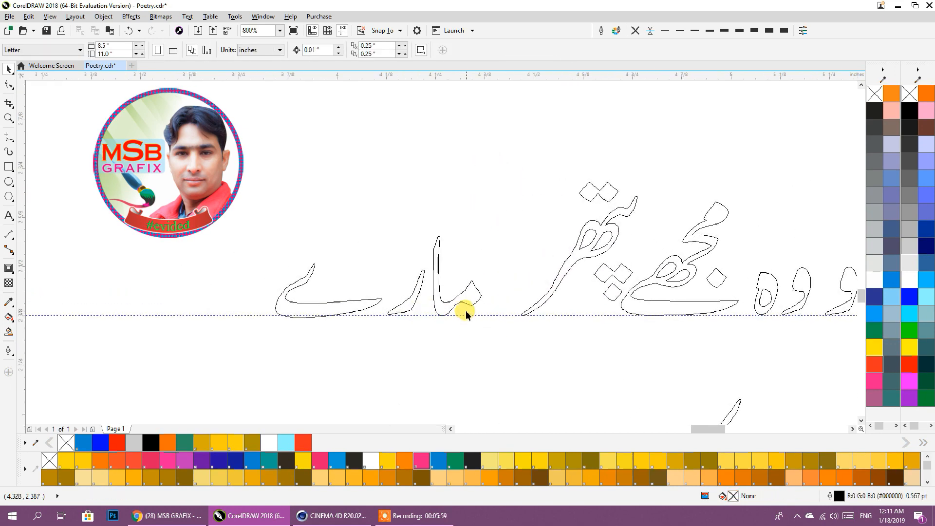
click(461, 292)
scroll(458, 267, up, 1)
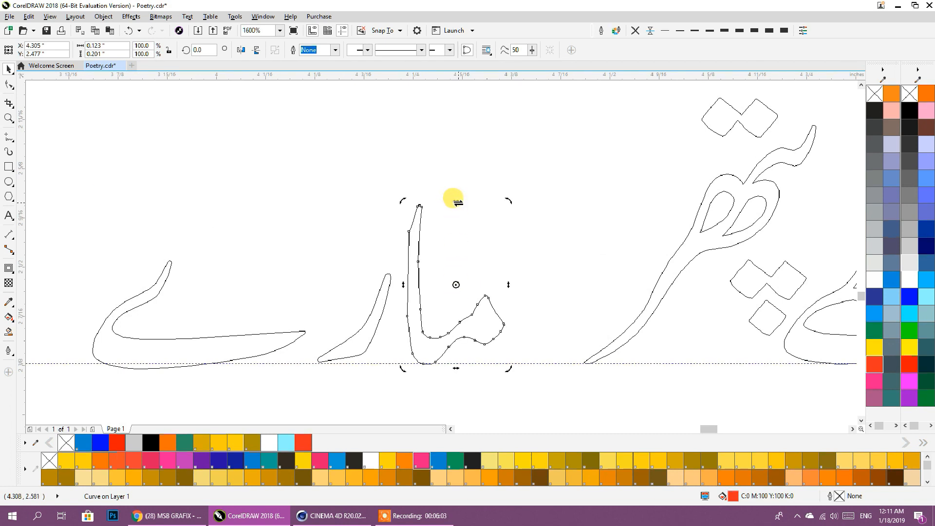
key(ctrl+z)
click(454, 333)
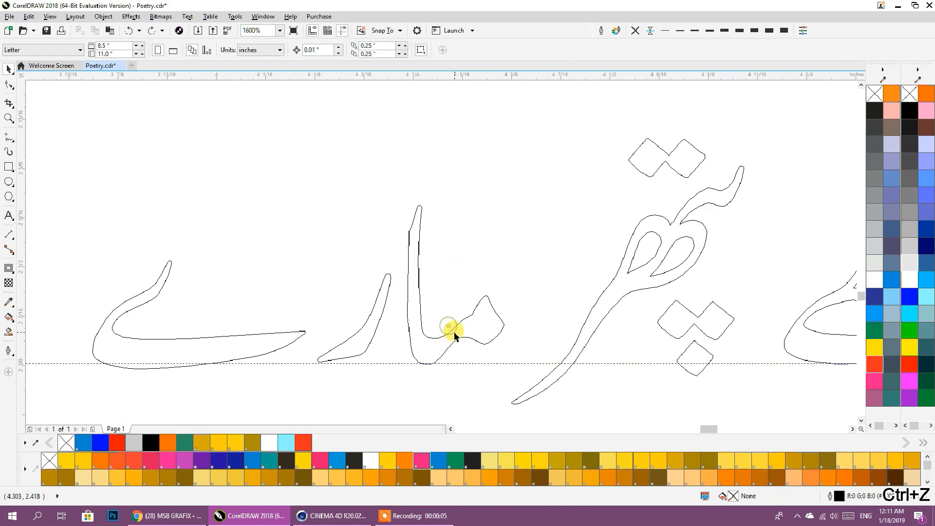
click(149, 31)
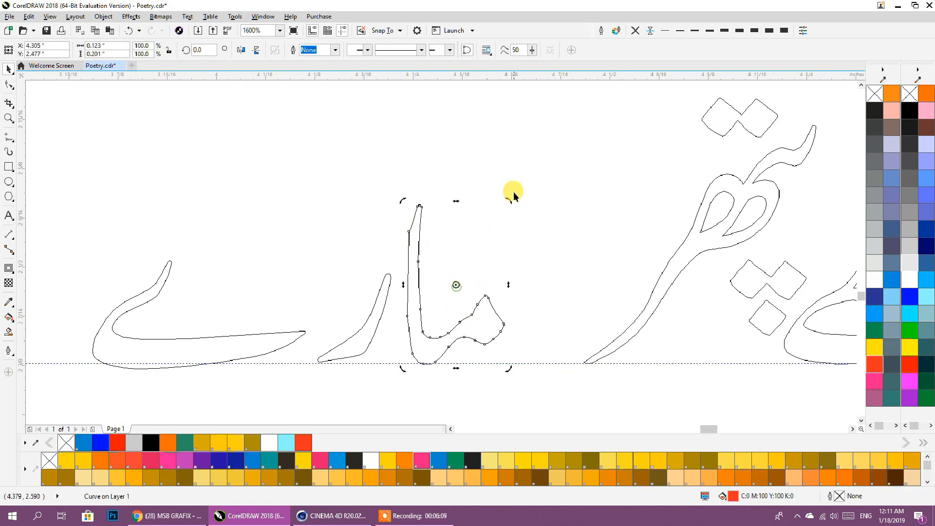
drag(512, 199, 515, 200)
click(524, 179)
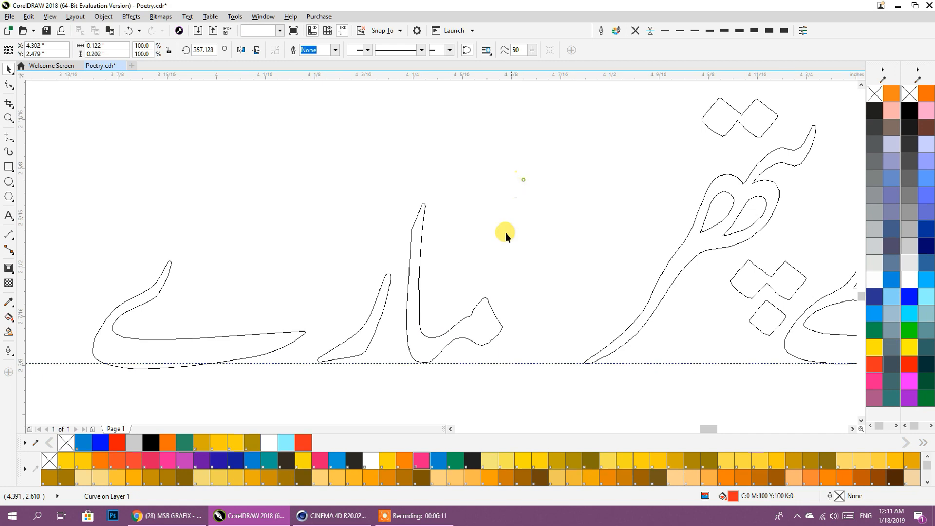
Tighten the upper line's last word by raising its middle letter over the final letter and moving its first shape left
click(471, 326)
mouse_move(379, 319)
mouse_down()
mouse_move(323, 271)
mouse_move(291, 293)
mouse_up()
drag(578, 140, 258, 380)
drag(428, 361, 338, 360)
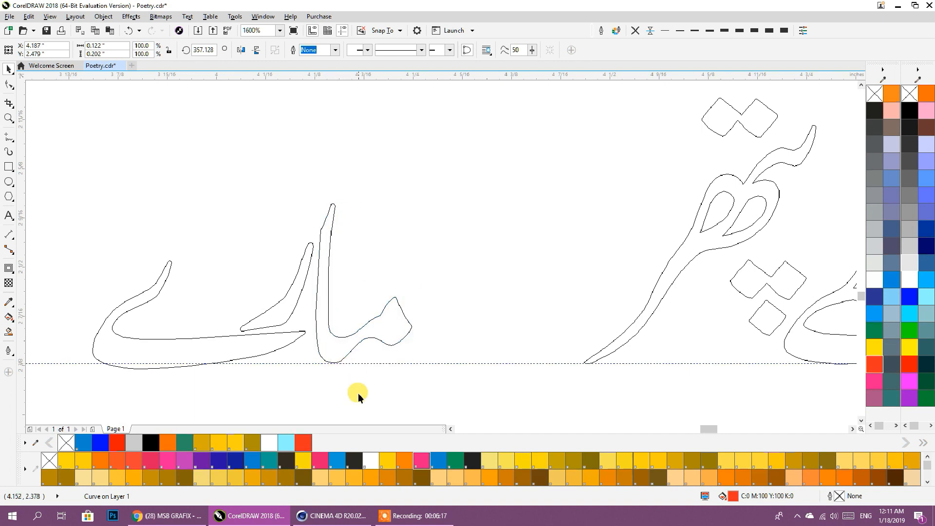
Move the whole last word of the upper line right, close to the sixth word
drag(462, 165, 187, 341)
drag(95, 391, 95, 390)
mouse_move(94, 356)
mouse_down()
mouse_move(257, 335)
mouse_move(315, 334)
mouse_move(323, 344)
mouse_up()
click(249, 280)
Place a horizontal guideline at Y 1.856 in under the lower verse line
scroll(410, 328, down, 3)
middle_drag(521, 366, 477, 307)
scroll(485, 311, up, 3)
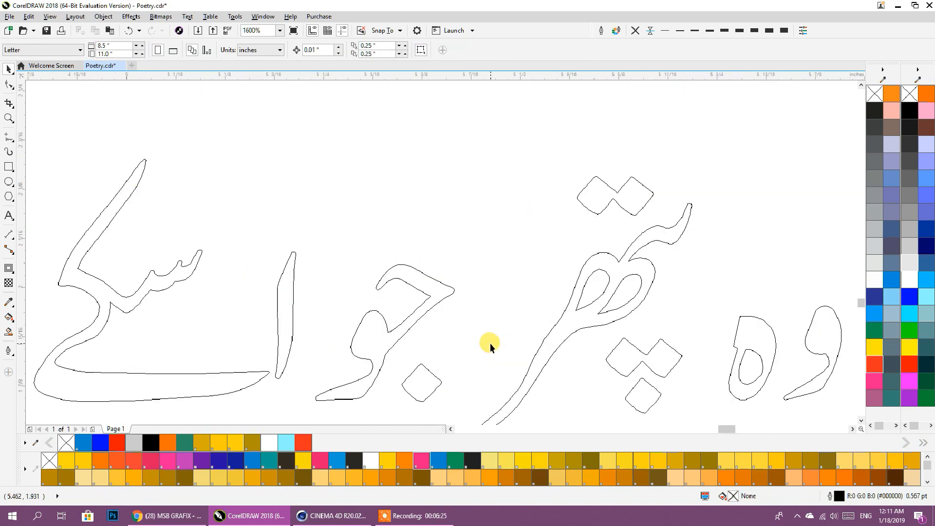
middle_drag(491, 343, 581, 289)
scroll(545, 272, down, 1)
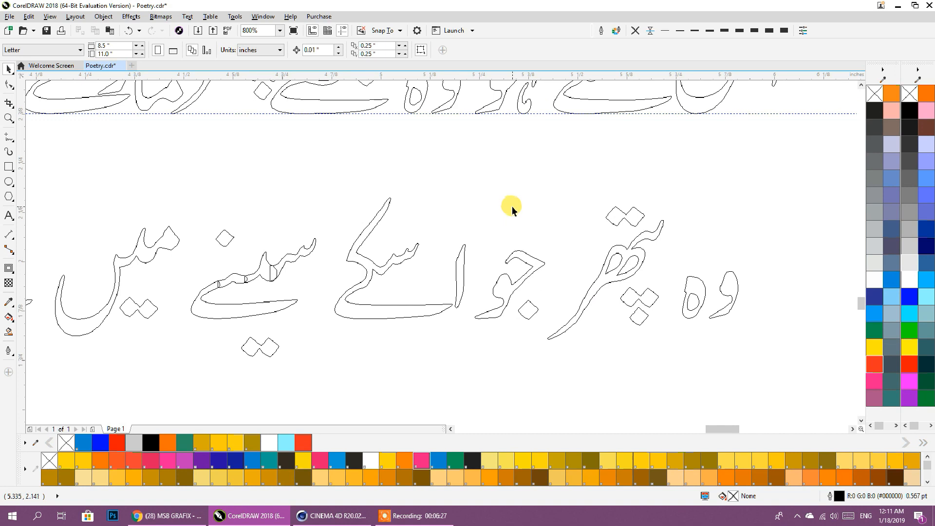
scroll(513, 206, down, 1)
drag(472, 80, 445, 282)
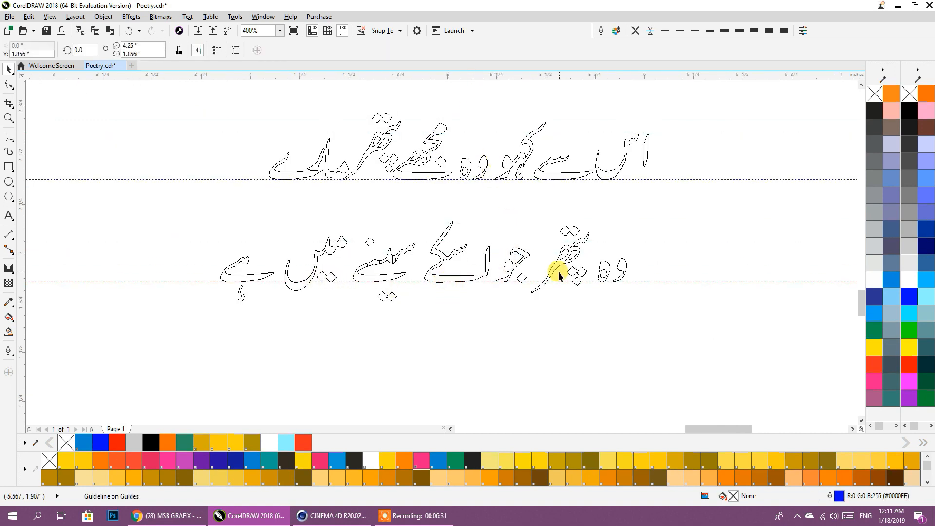
scroll(536, 312, up, 2)
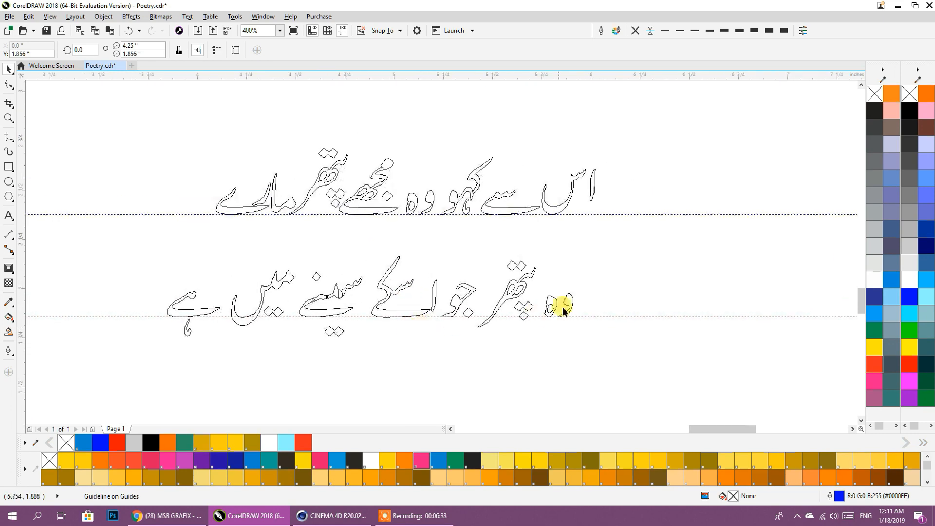
drag(527, 248, 522, 236)
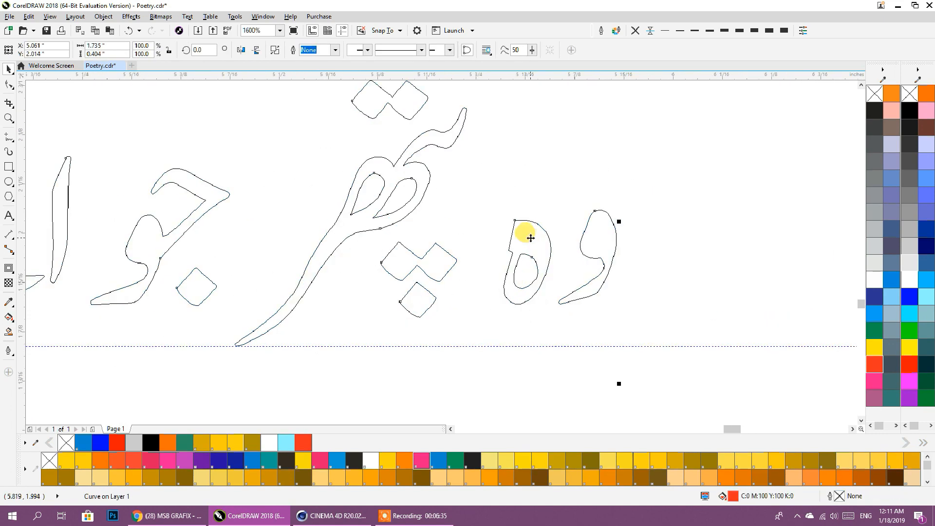
key(ctrl+z)
click(262, 156)
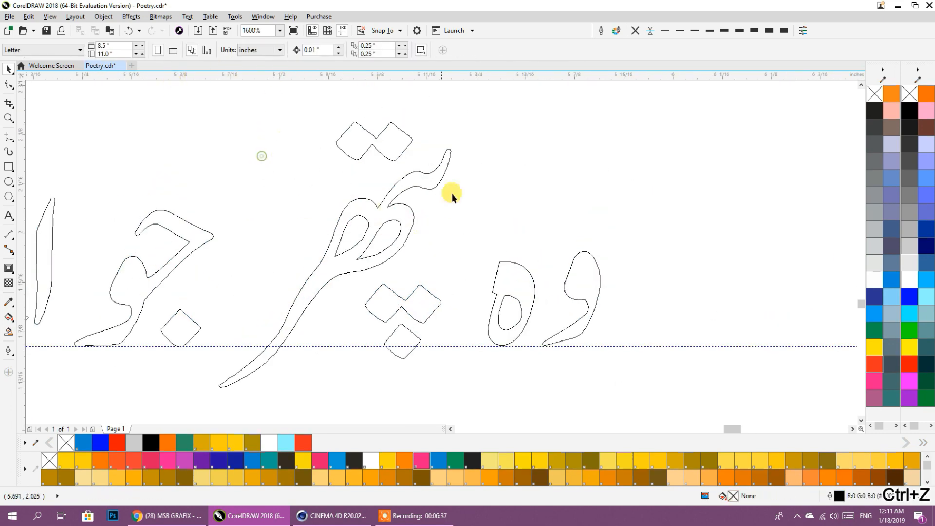
Combine the six pieces of the lower line's second word and move it up onto the guideline
drag(469, 107, 191, 417)
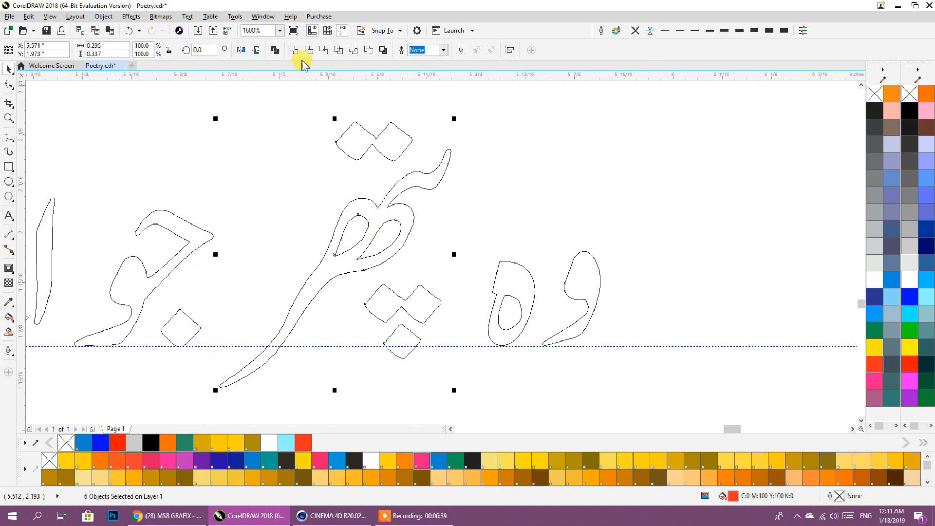
click(275, 51)
drag(403, 219, 397, 185)
click(526, 274)
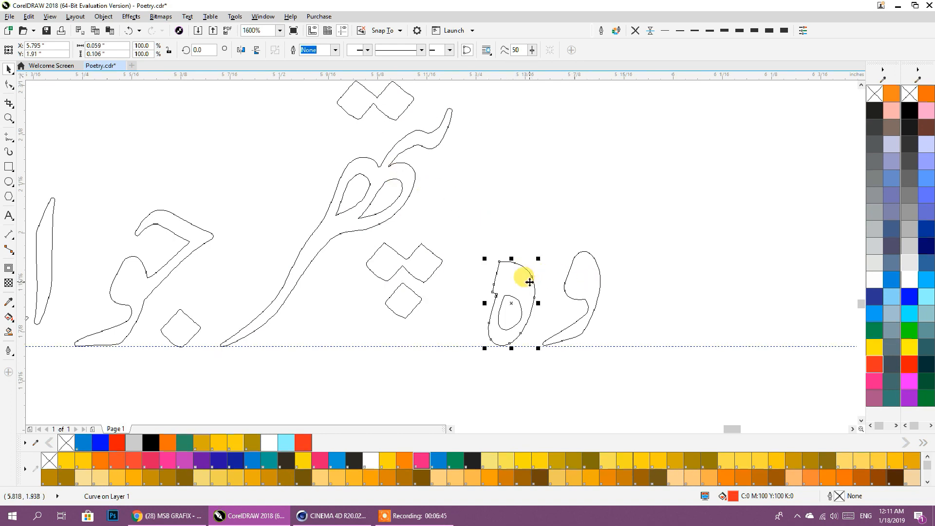
shift+click(583, 273)
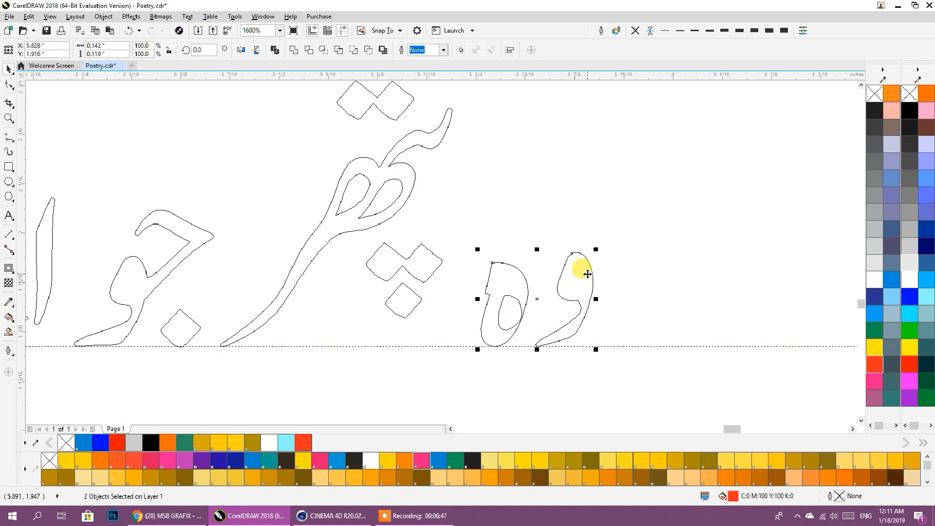
key(ctrl+z)
click(612, 219)
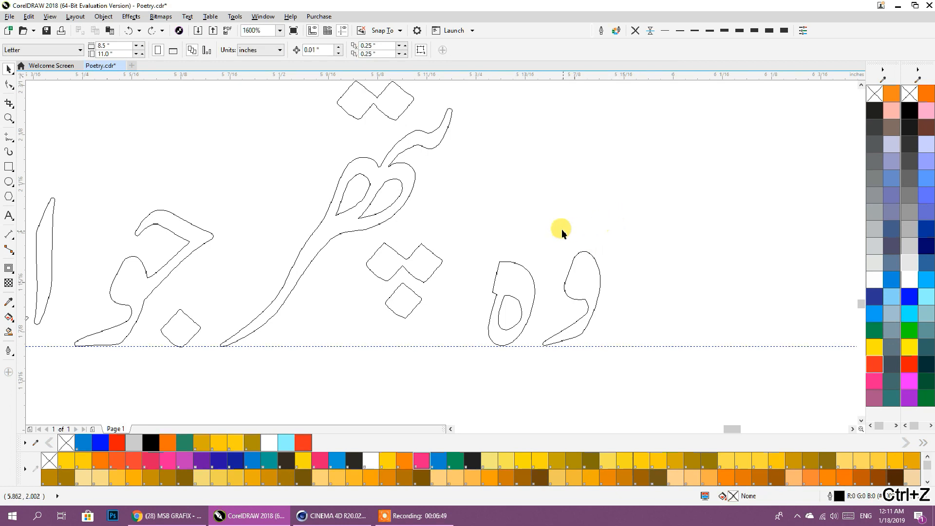
Combine the outline and inner hole of the first word's round letter, and shift the whole word left towards the second
drag(472, 360, 473, 361)
click(275, 50)
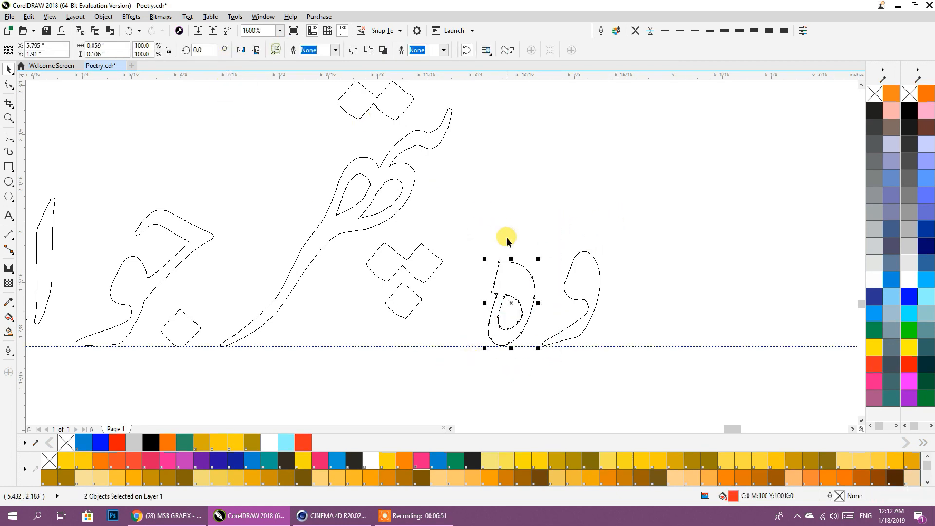
shift+click(584, 285)
drag(584, 287, 558, 287)
Move the nodes of the three lower dots in the lower line's second word left, away from the first word
scroll(626, 266, down, 1)
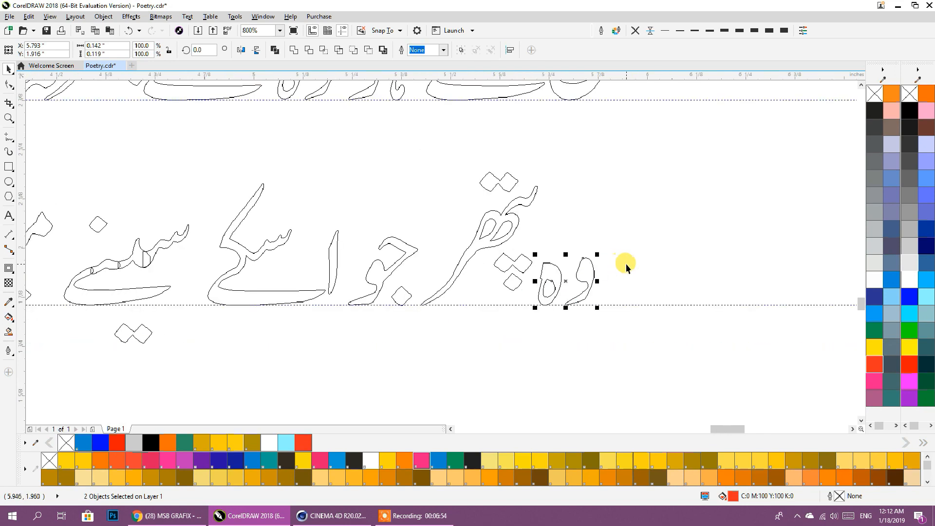
click(521, 262)
scroll(504, 290, up, 2)
click(12, 84)
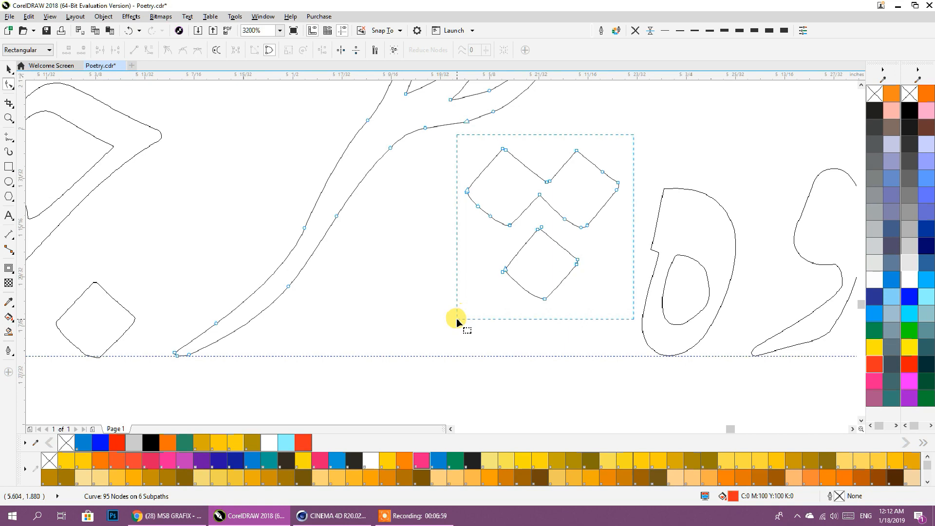
drag(457, 317, 457, 318)
drag(464, 191, 421, 190)
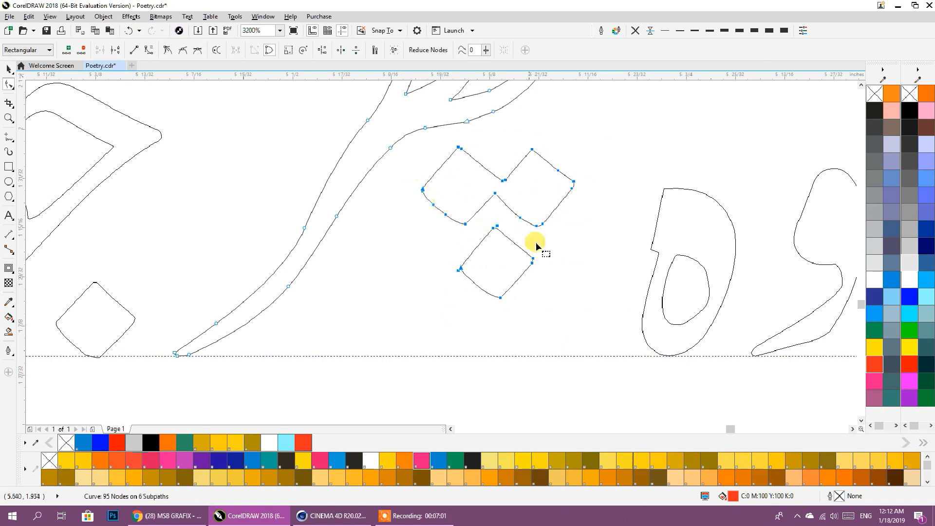
scroll(491, 221, down, 3)
click(5, 72)
Move the alef of the lower line's fourth word left, over the end of its neighbouring letter shape
middle_drag(413, 250, 462, 279)
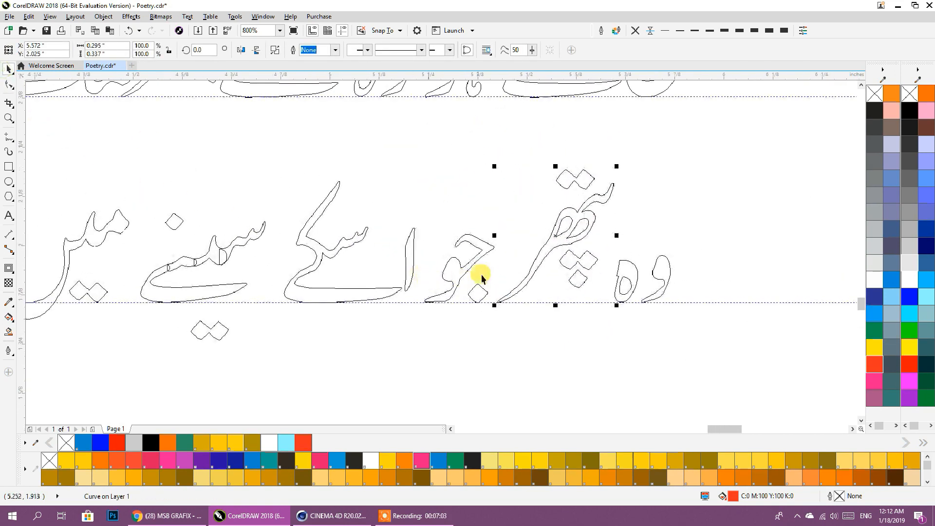
click(508, 261)
drag(410, 264, 390, 256)
scroll(469, 310, up, 2)
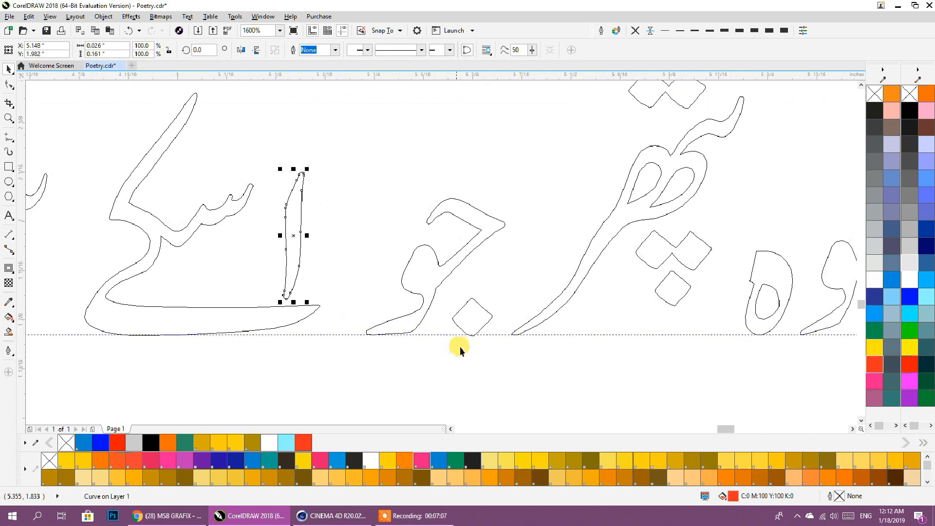
drag(380, 387, 381, 386)
click(538, 378)
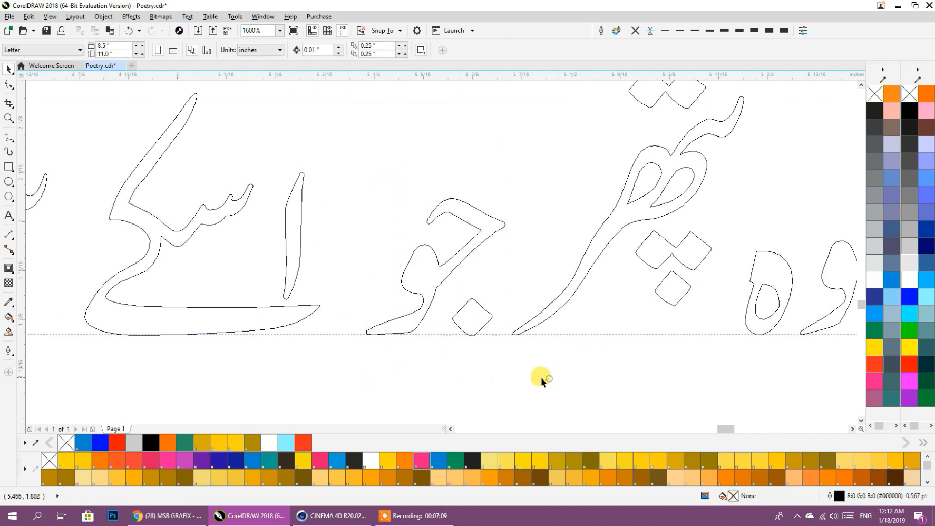
Move the lower line's third word and its dot right towards the second word, keeping it on the guideline
drag(534, 374, 329, 194)
drag(460, 217, 509, 197)
click(480, 366)
click(477, 252)
drag(492, 247, 495, 338)
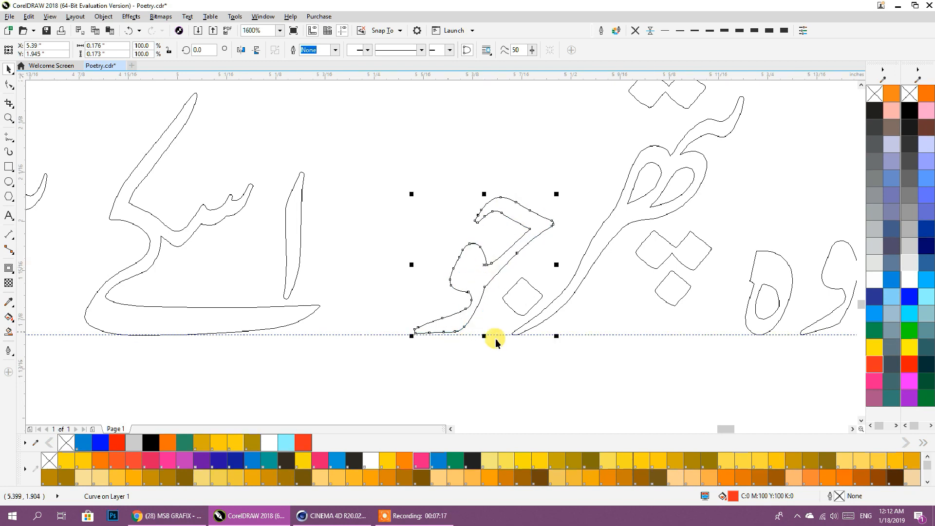
click(503, 366)
click(519, 302)
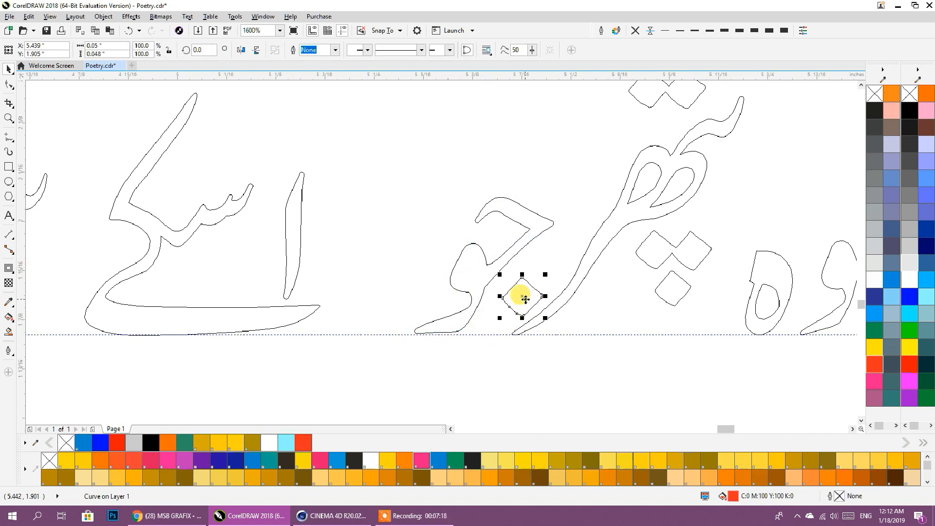
shift+click(475, 278)
drag(519, 297, 491, 303)
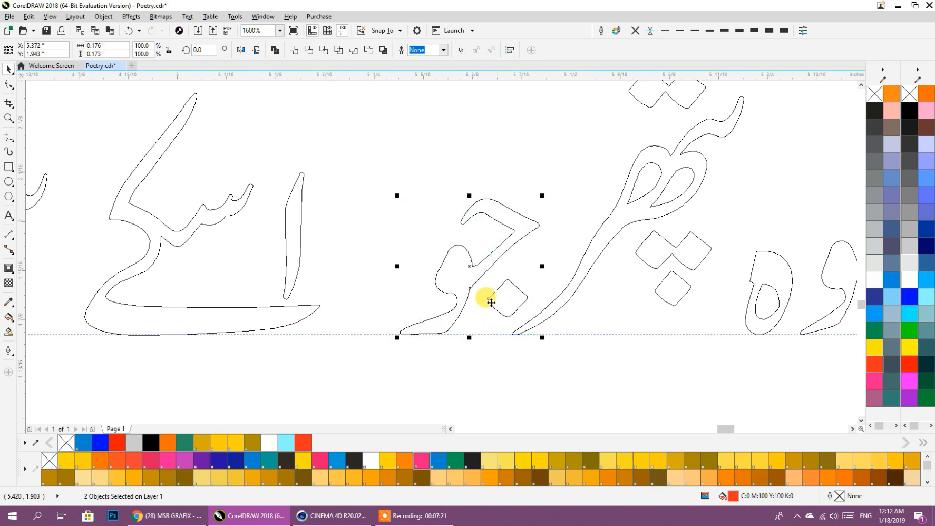
click(489, 386)
Move the lower line's fourth word right, closer to the third word
scroll(535, 350, down, 2)
drag(566, 197, 434, 372)
drag(445, 339, 480, 341)
middle_drag(507, 388, 684, 382)
click(634, 382)
Weld the four overlapping pieces of the lower line's fifth word into one curve
scroll(554, 300, up, 4)
middle_drag(553, 300, 574, 306)
click(477, 255)
shift+click(392, 300)
shift+click(333, 314)
shift+click(273, 342)
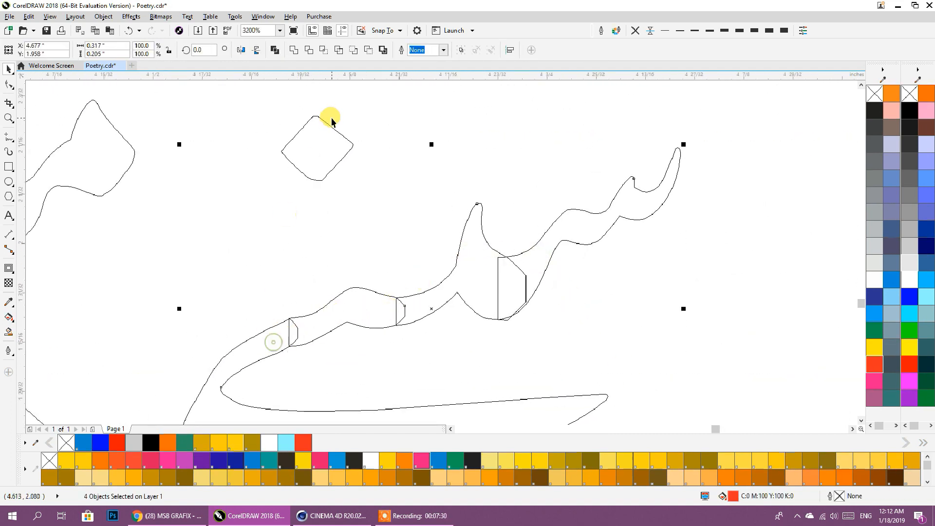
click(294, 50)
Delete the surplus nodes on the lower and upper edges of the weld joint beside the fifth word's tall tooth
key(F10)
scroll(480, 234, down, 1)
click(489, 238)
scroll(491, 254, up, 6)
drag(533, 314, 421, 236)
key(Delete)
middle_drag(449, 235, 508, 392)
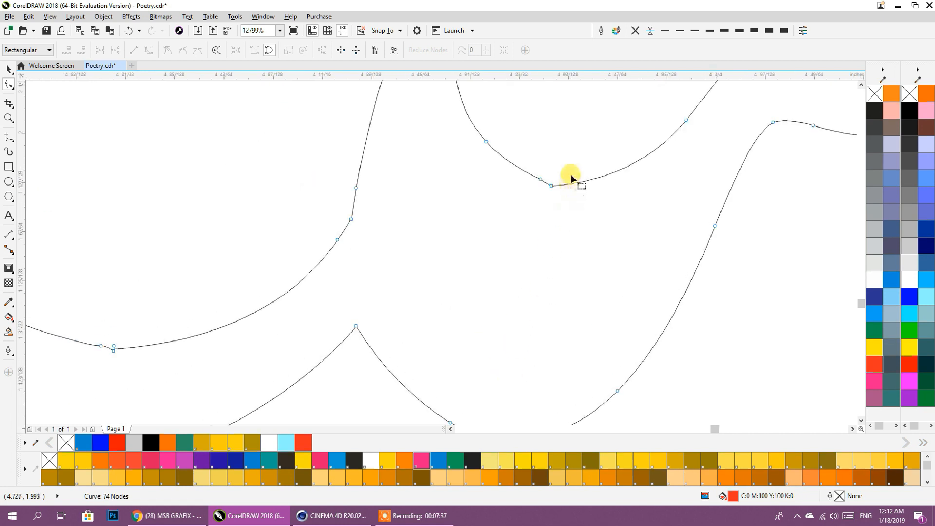
drag(570, 156, 539, 211)
key(Delete)
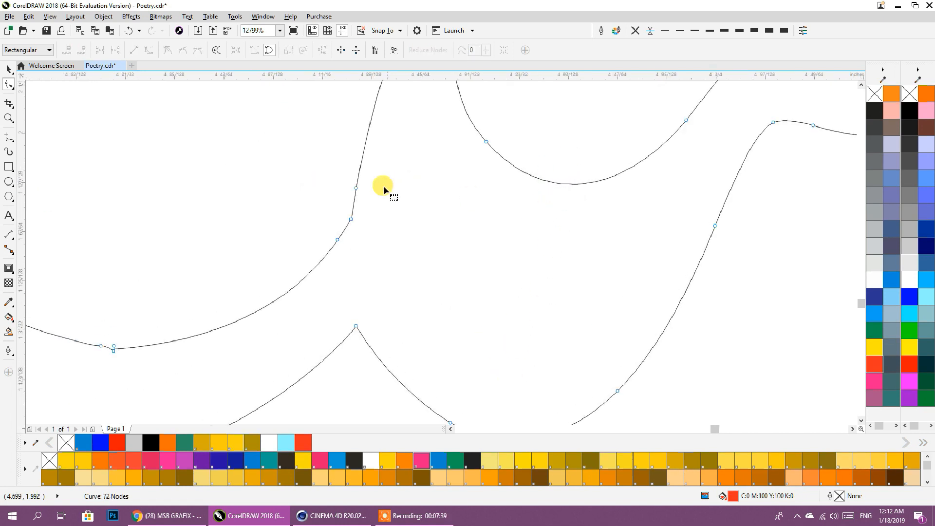
Delete the surplus nodes on the upper edge at the foot of the fifth word's tall tooth and add one node along the curve below
key(Delete)
middle_drag(386, 237, 546, 247)
click(543, 235)
key(Delete)
click(575, 120)
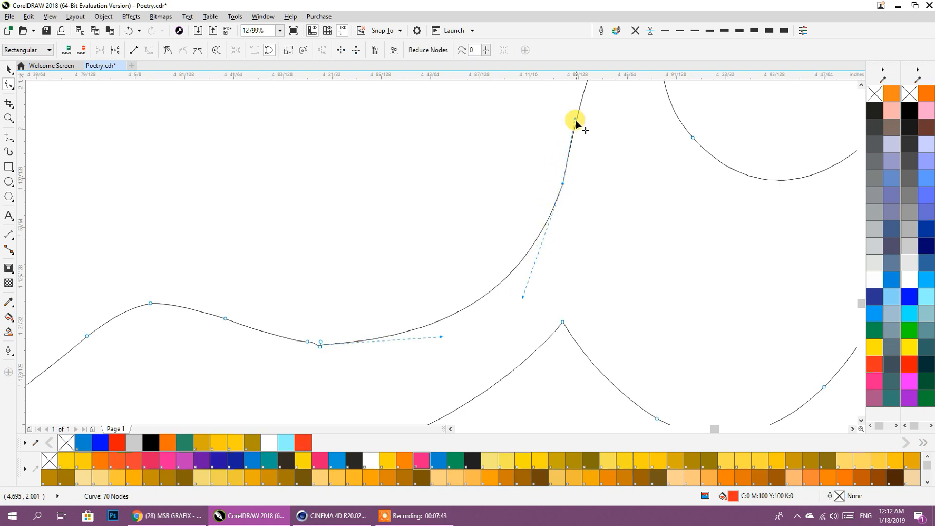
double_click(524, 259)
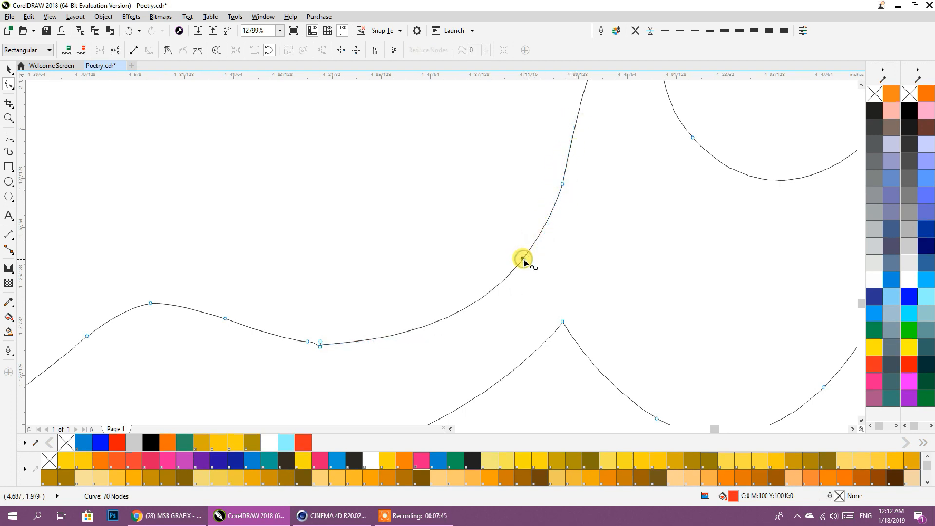
click(564, 183)
key(Delete)
Delete the surplus node clusters on the upper and lower edges of the fifth word's next weld joint, towards the tail
middle_drag(516, 268, 693, 198)
drag(511, 293, 512, 292)
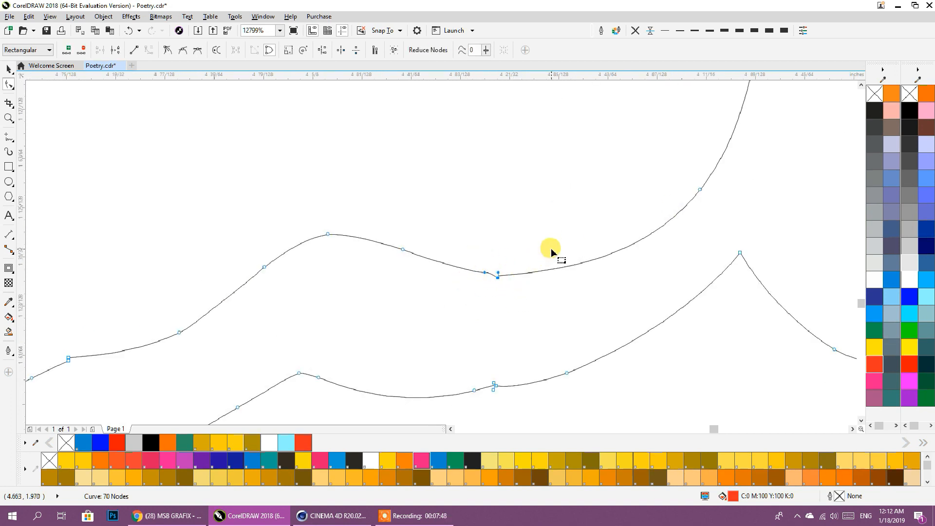
double_click(578, 263)
drag(450, 296, 449, 297)
key(Delete)
scroll(524, 309, down, 1)
middle_drag(524, 309, 527, 258)
drag(532, 276, 484, 319)
key(Delete)
Delete the surplus nodes at the fifth word's last weld joint, where the stroke meets the tail bowl
middle_drag(463, 324, 595, 246)
drag(468, 308, 418, 183)
key(Delete)
middle_drag(478, 273, 461, 301)
click(393, 244)
key(Delete)
Move the fifth word's lower double dots up beside the end of its tail and lower its single upper dot closer to the stroke
scroll(394, 244, down, 4)
scroll(768, 355, down, 2)
scroll(587, 305, up, 3)
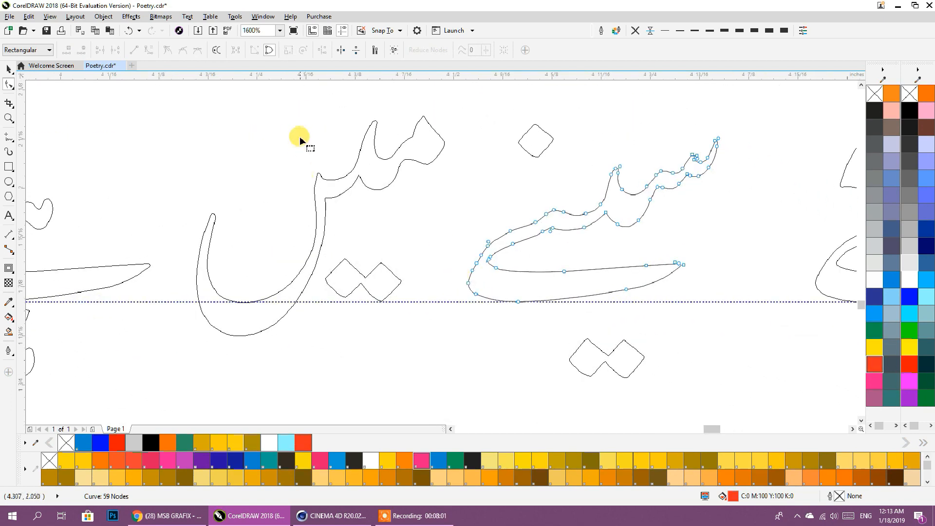
click(11, 70)
drag(624, 371, 720, 293)
click(721, 328)
drag(536, 157, 543, 195)
middle_drag(484, 188, 439, 191)
drag(495, 178, 494, 177)
click(519, 144)
scroll(489, 174, down, 1)
scroll(570, 231, up, 1)
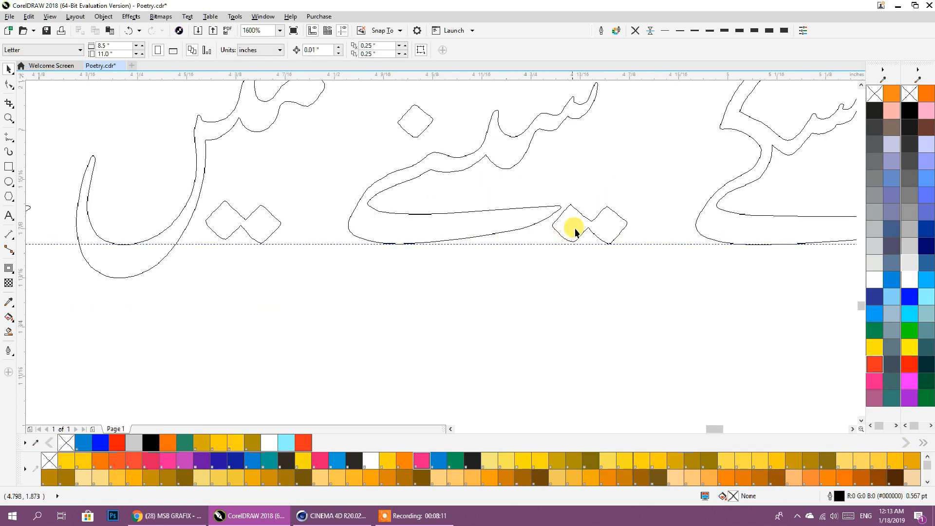
Try to place the double dots beneath the fifth word's tail and raise the whole word to the guideline, and undo both moves
drag(601, 229, 510, 264)
middle_drag(539, 236, 530, 258)
drag(616, 90, 396, 319)
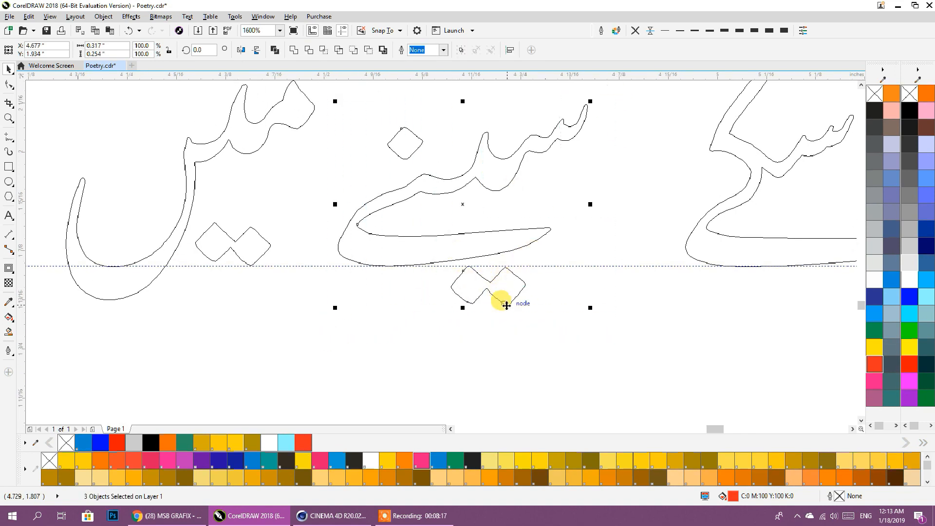
drag(507, 307, 595, 265)
click(539, 197)
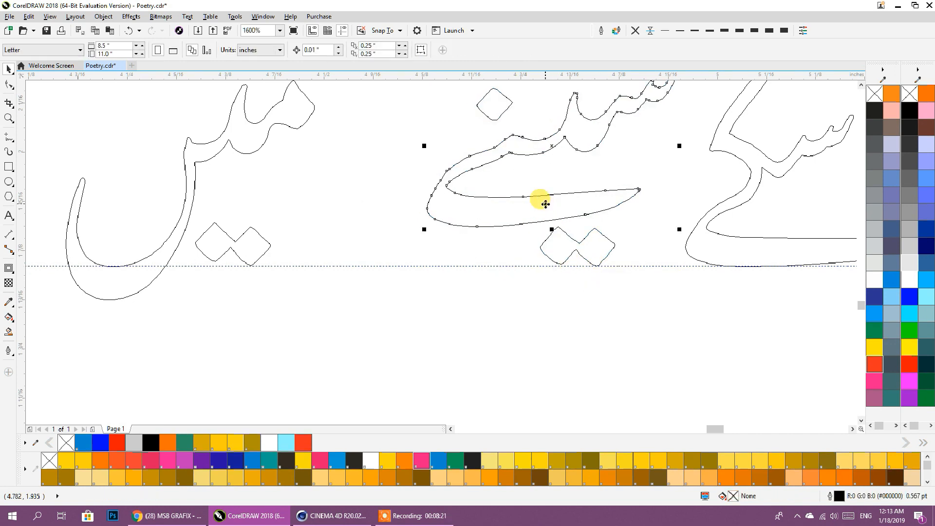
click(555, 314)
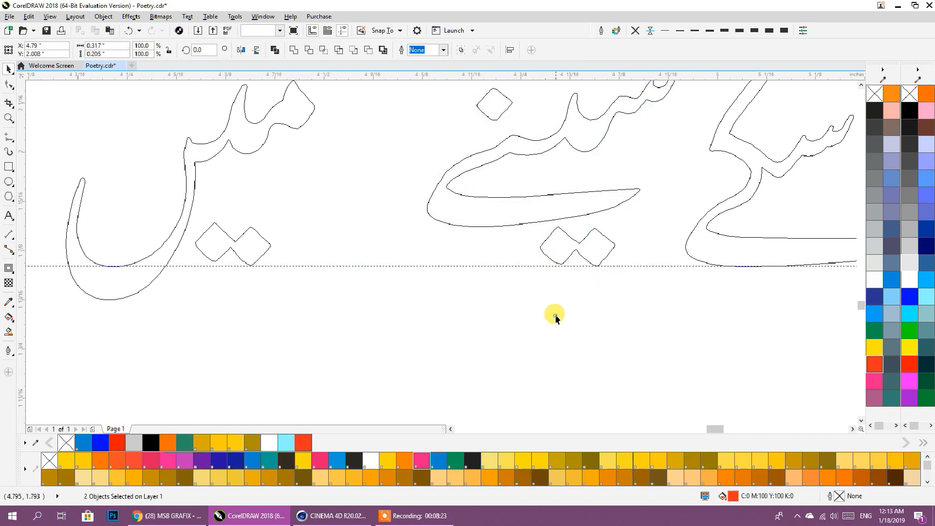
key(ctrl+z)
key(ctrl+z)
click(555, 313)
Move the double dots inside the fifth word's bowl so they overlap its tail, and weld them with the word and its upper dot
mouse_move(604, 253)
mouse_down()
mouse_move(486, 232)
mouse_move(508, 225)
mouse_up()
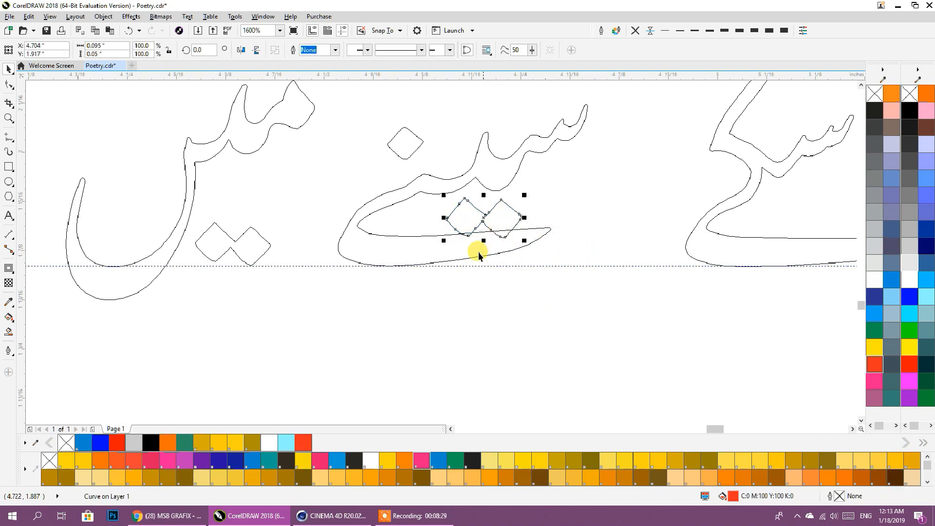
shift+click(428, 184)
shift+click(407, 145)
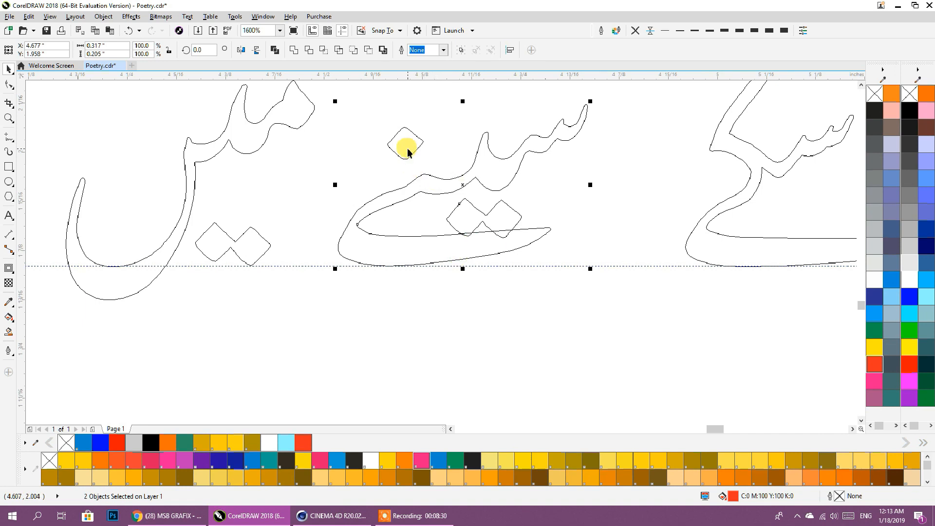
click(275, 51)
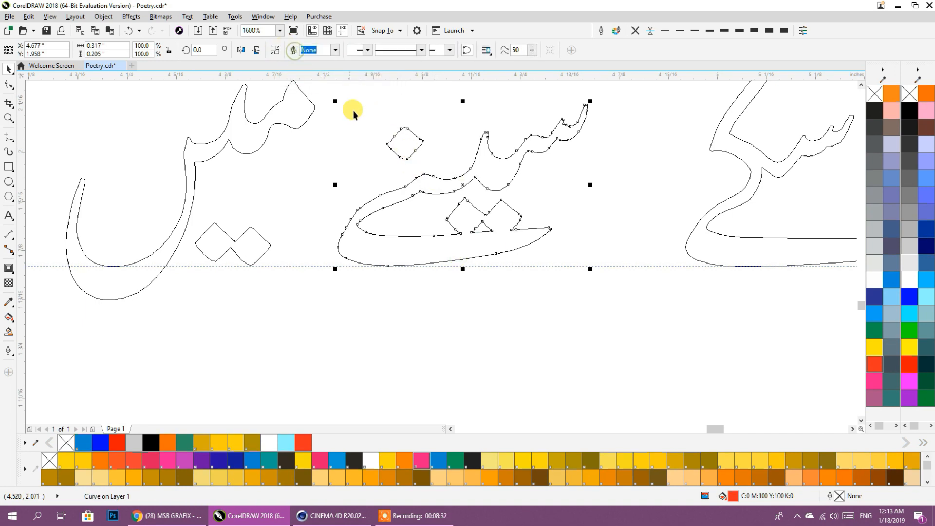
Move the welded fifth word right along the guideline, closer to the fourth word
click(513, 287)
drag(504, 238, 610, 244)
click(612, 315)
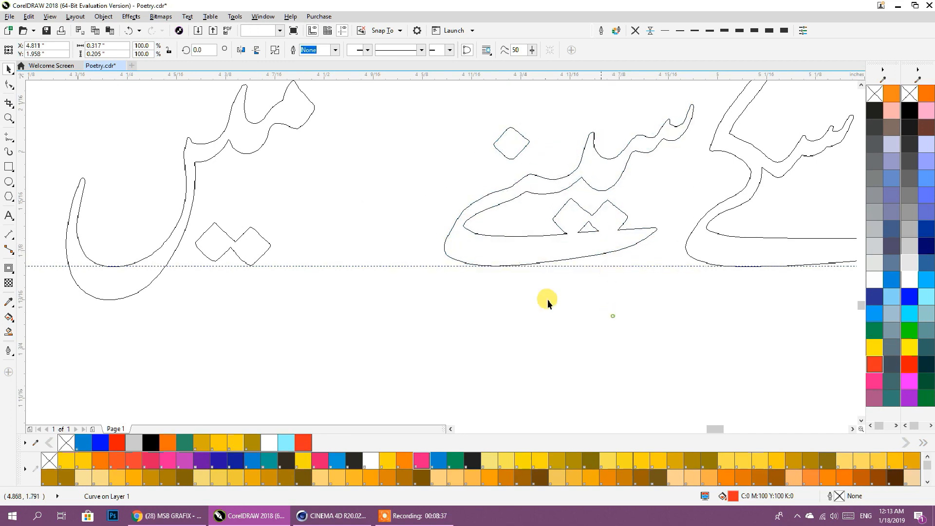
Raise the lower line's sixth word so its bowl rests on the guideline and nudge its double dots up slightly
middle_drag(272, 297, 518, 306)
click(415, 246)
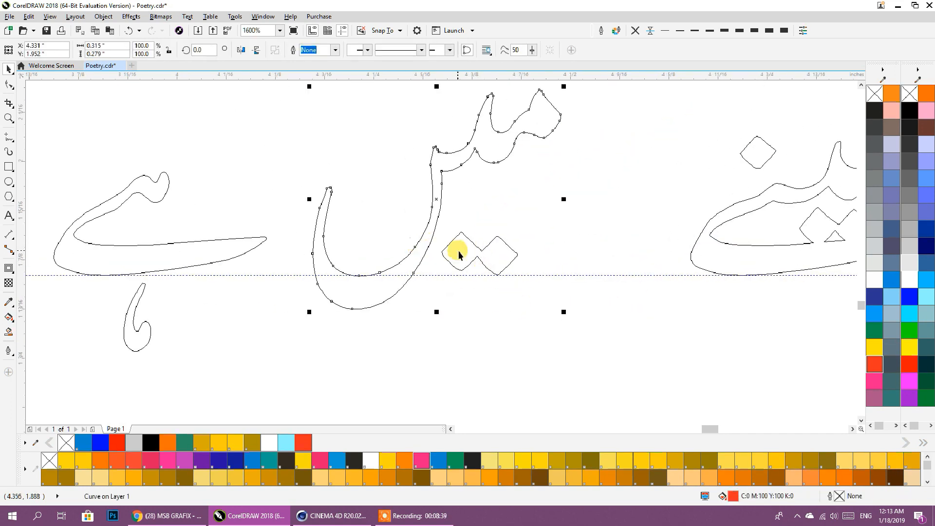
drag(493, 156, 503, 122)
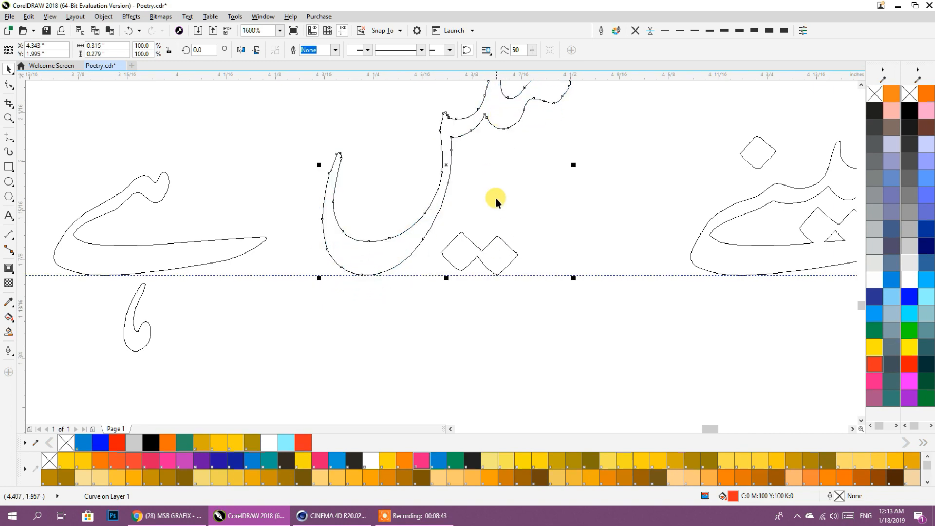
drag(455, 246, 453, 241)
Move the sixth word together with its double dots right, closer to the fifth word
click(154, 316)
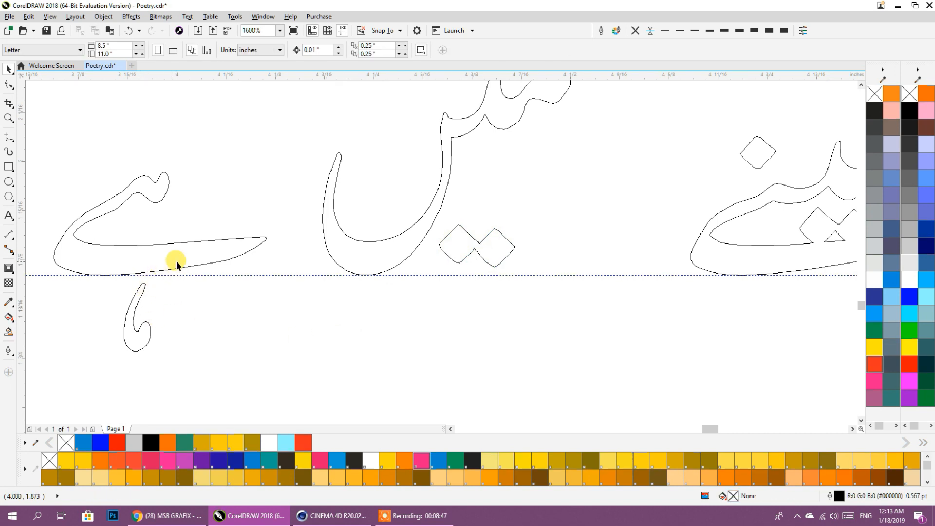
click(323, 254)
shift+click(476, 255)
drag(410, 248, 550, 250)
Move the lower line's last word right beside the sixth word and place its hook on the guideline, overlapping the tail
click(275, 300)
drag(237, 253, 428, 219)
mouse_move(124, 336)
mouse_down()
mouse_move(338, 262)
mouse_move(361, 265)
mouse_up()
middle_drag(356, 310, 373, 305)
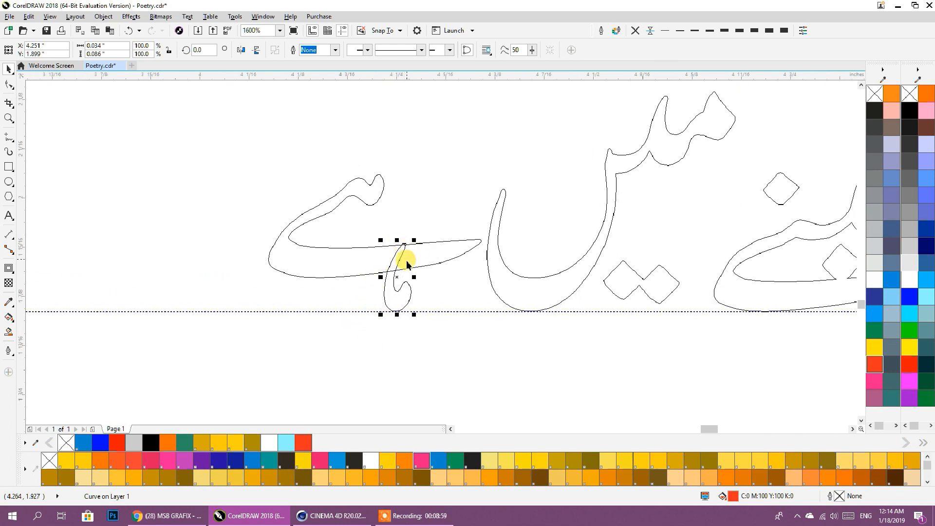
Rotate the last word's hook to about 350 degrees and its main stroke to 24.5 degrees
drag(416, 239, 418, 251)
click(451, 341)
click(389, 294)
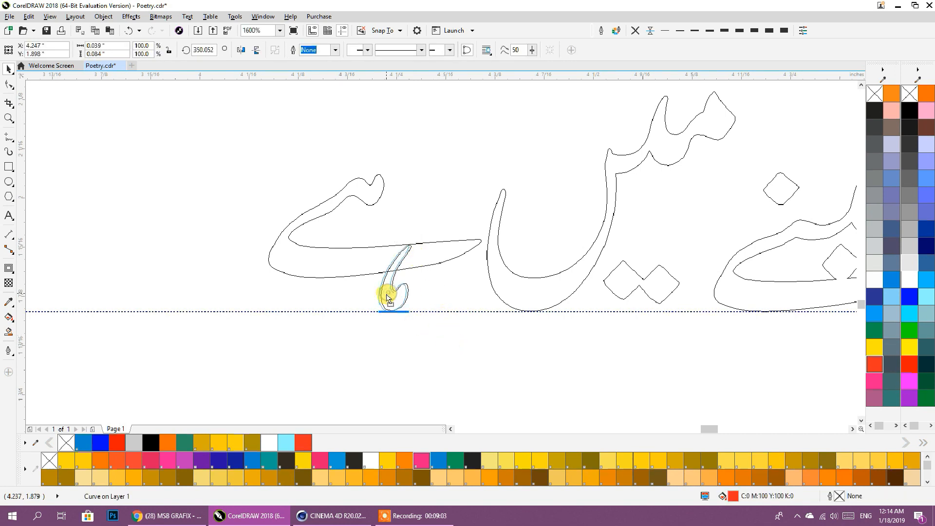
click(443, 298)
click(330, 259)
click(282, 239)
drag(263, 172, 256, 222)
click(426, 297)
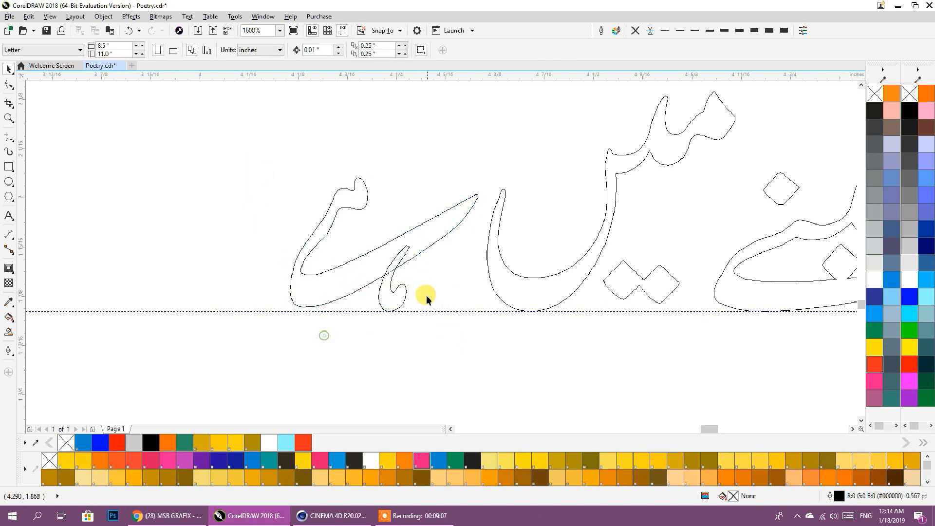
Move the last word's hook right so it meets the underside of the slanted main stroke, and select both pieces
drag(401, 296, 423, 290)
click(436, 363)
drag(265, 131, 437, 309)
drag(490, 352, 490, 352)
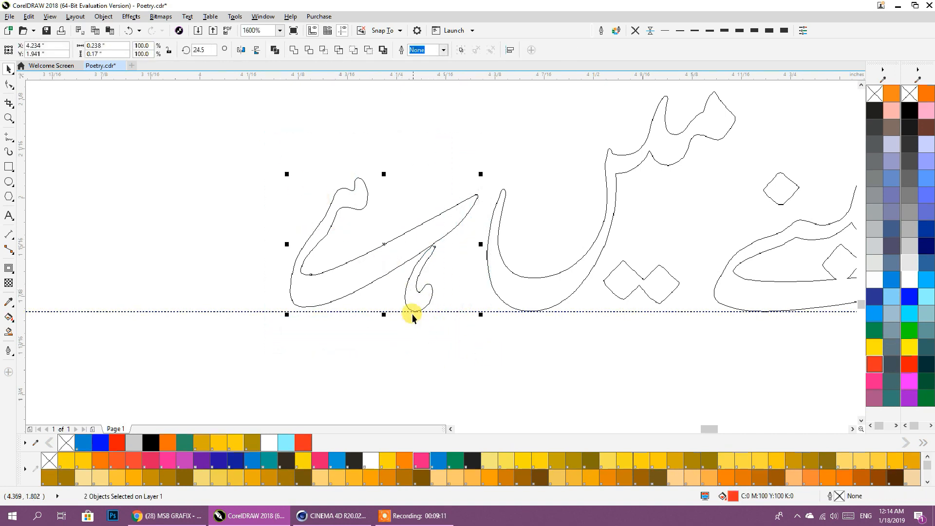
drag(355, 278, 364, 284)
Merge all pieces of the lower line into one curve and all pieces of the upper line into another
click(277, 246)
scroll(301, 256, down, 2)
middle_drag(365, 287, 365, 299)
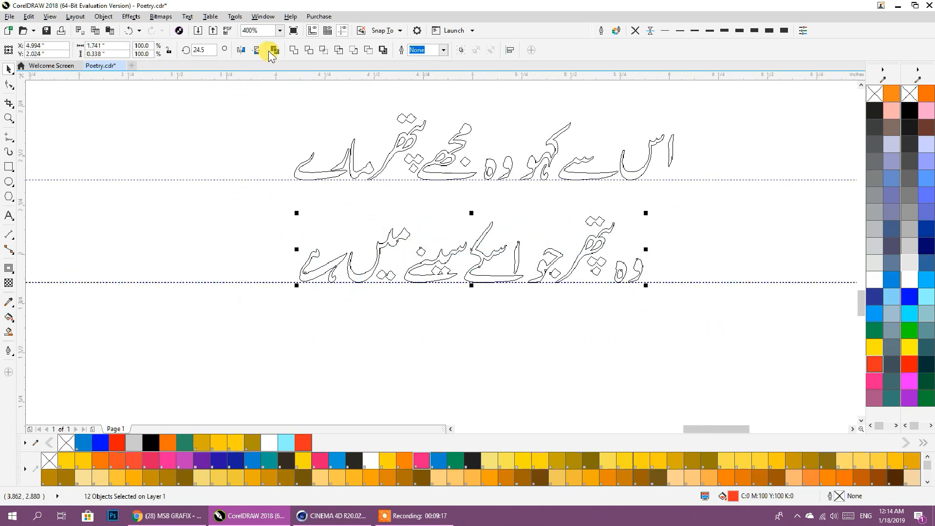
click(271, 51)
scroll(250, 178, up, 3)
drag(226, 118, 691, 269)
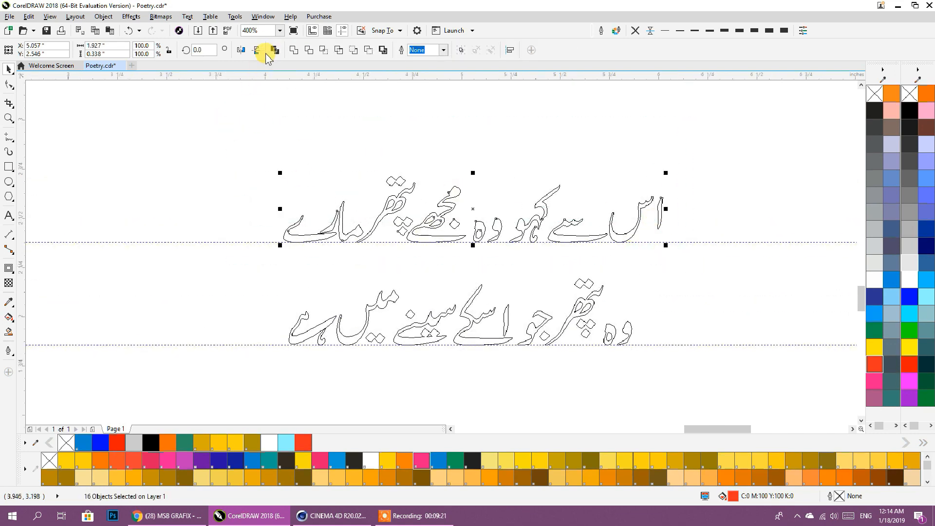
click(274, 51)
Move the whole lower line up, close beneath the upper line, and slightly right
drag(480, 314, 486, 285)
click(493, 335)
scroll(501, 249, up, 1)
middle_drag(502, 249, 466, 214)
scroll(504, 235, down, 1)
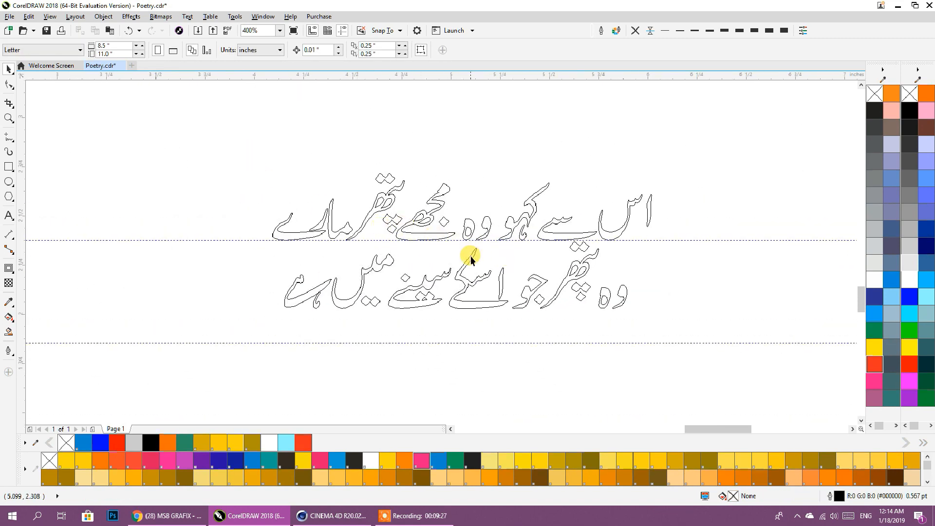
Select the nodes of the double dots above the lower line's second word and try to move them slightly down and right
scroll(471, 259, up, 1)
mouse_move(468, 253)
mouse_down()
mouse_move(455, 248)
mouse_move(464, 257)
mouse_up()
scroll(539, 267, down, 1)
scroll(539, 267, up, 1)
scroll(585, 272, up, 3)
click(10, 84)
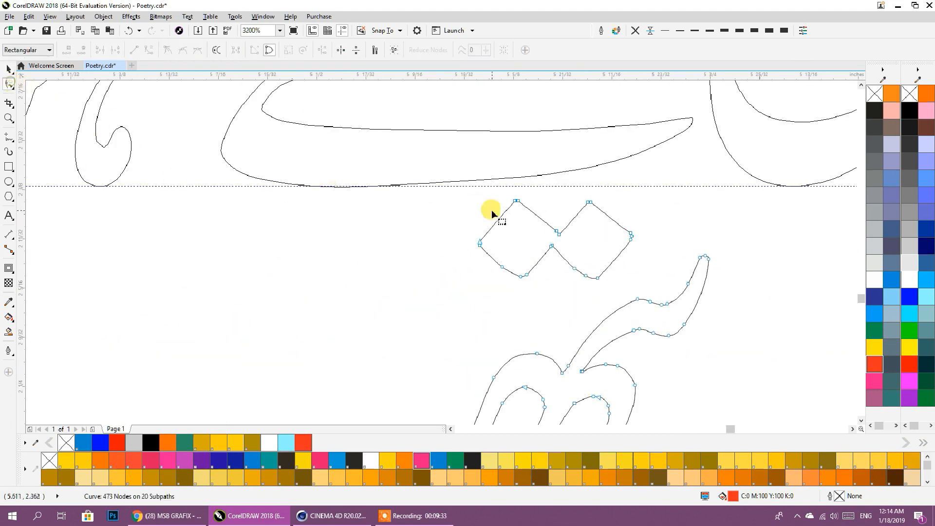
drag(449, 180, 612, 300)
scroll(610, 283, down, 1)
middle_drag(604, 281, 526, 196)
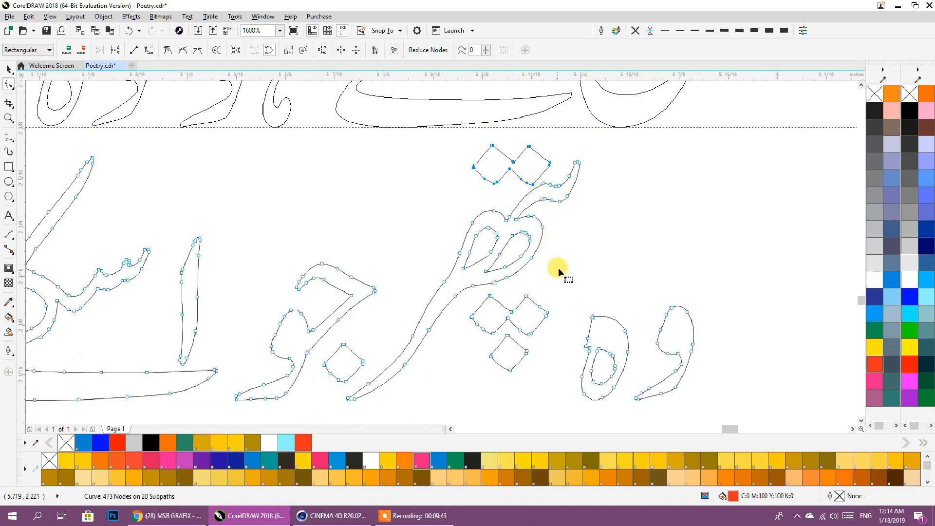
Try to move the three dots below the lower line's second word up and right, beside its loops
drag(561, 385, 553, 237)
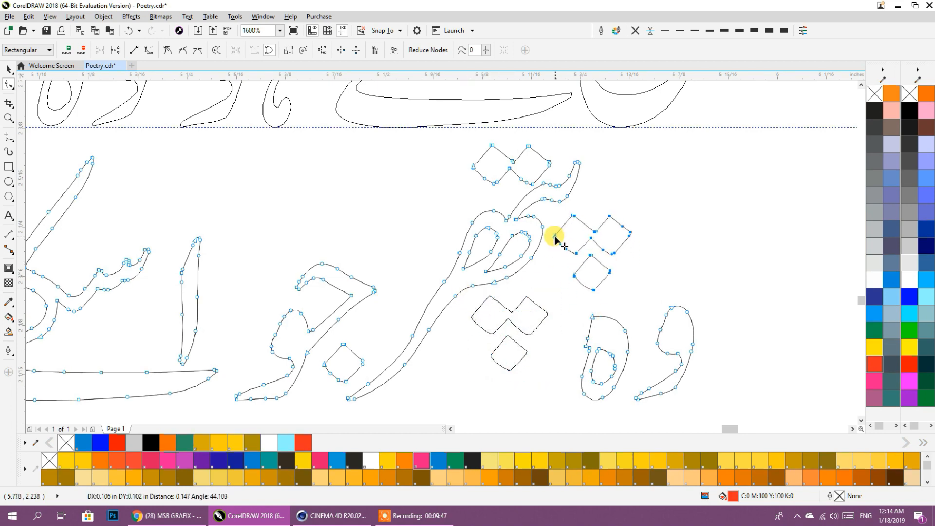
scroll(536, 311, down, 2)
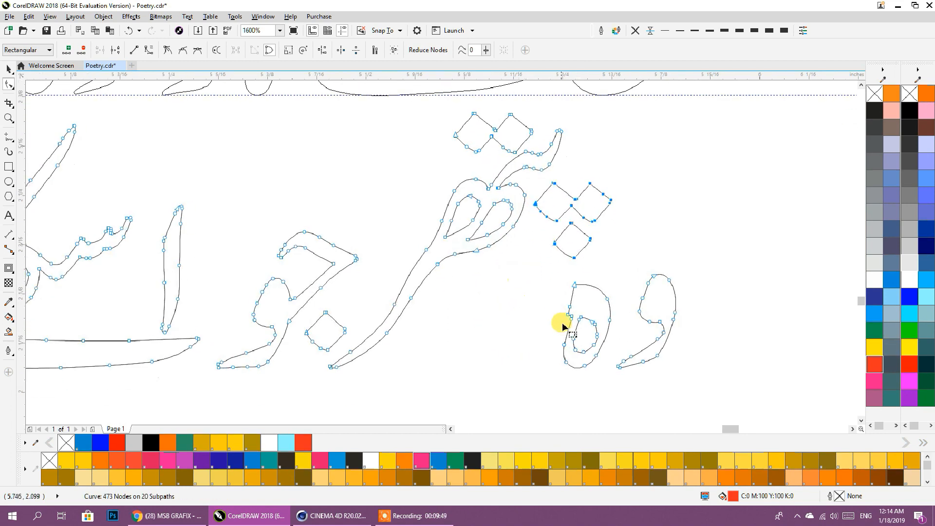
Try to move the second letter of the lower line's first word up and right, closer to the first letter
click(8, 69)
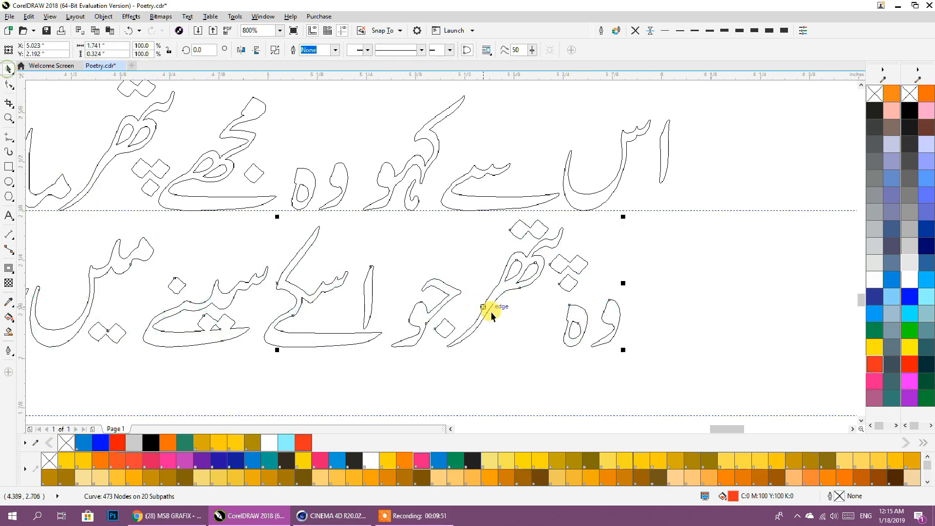
scroll(598, 354, up, 2)
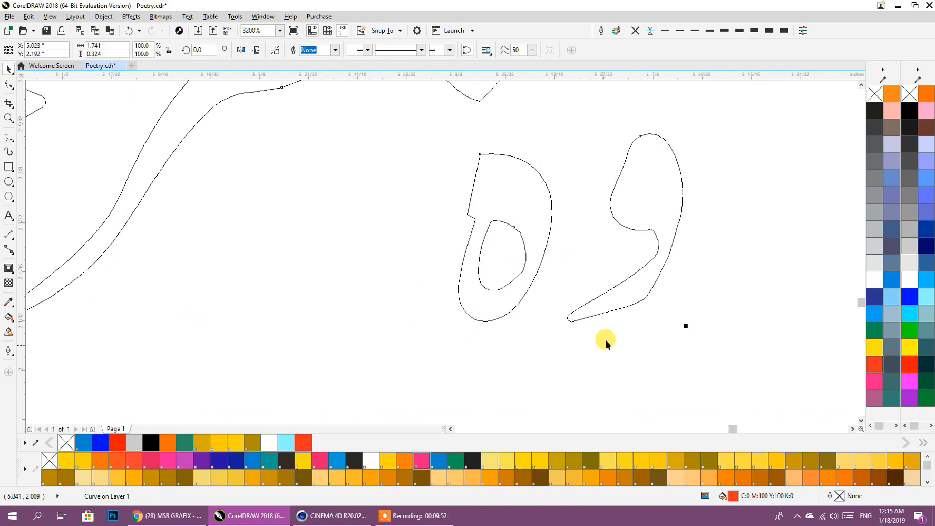
click(8, 85)
drag(559, 334, 558, 333)
drag(549, 228, 577, 189)
click(9, 71)
scroll(558, 317, down, 3)
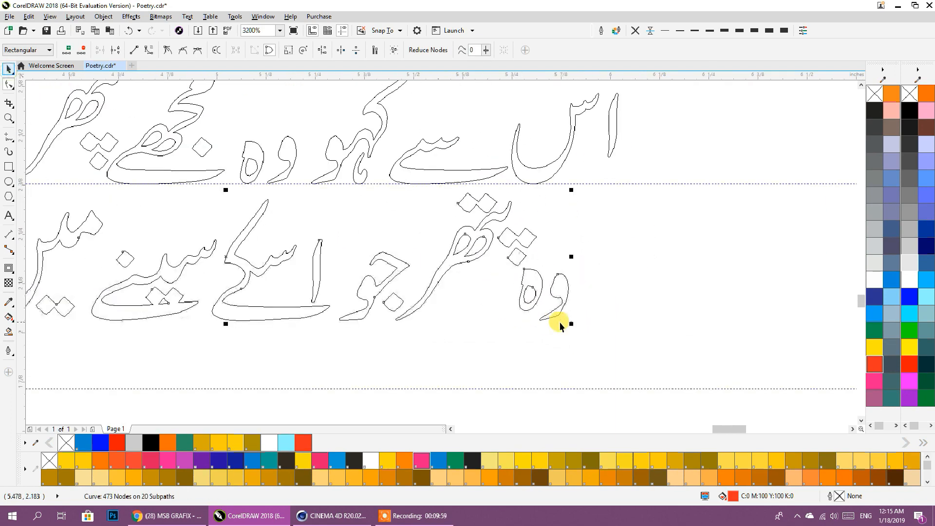
scroll(681, 344, down, 1)
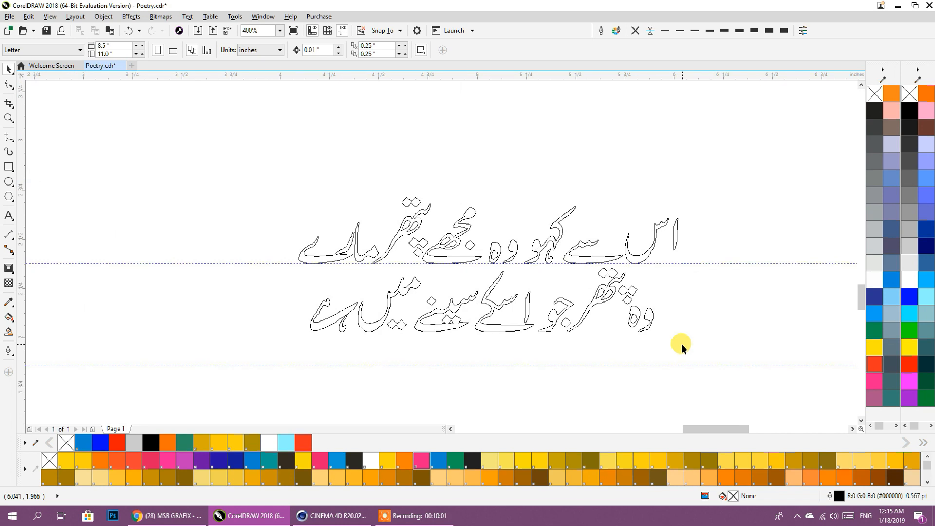
Undo the recent dot and letter moves in the lower line and redo only the line's upward move
key(ctrl+z)
key(ctrl+z)
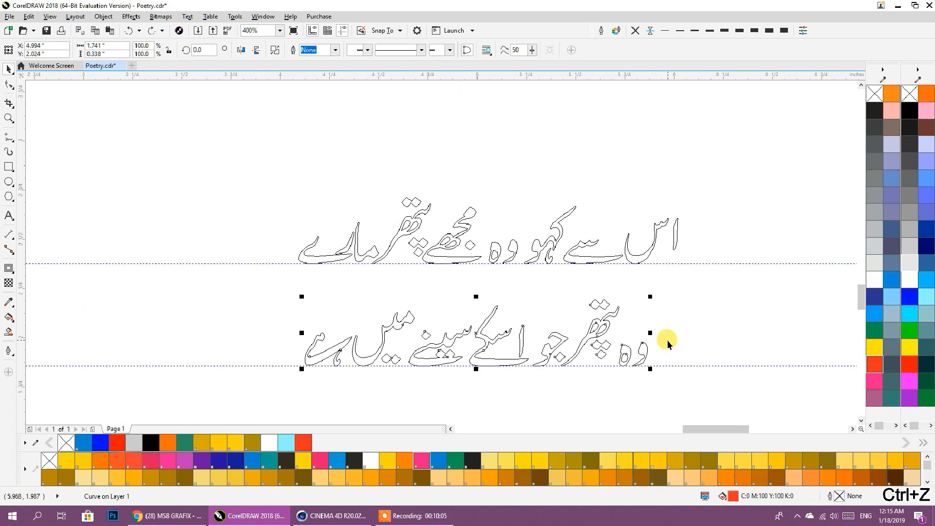
click(152, 31)
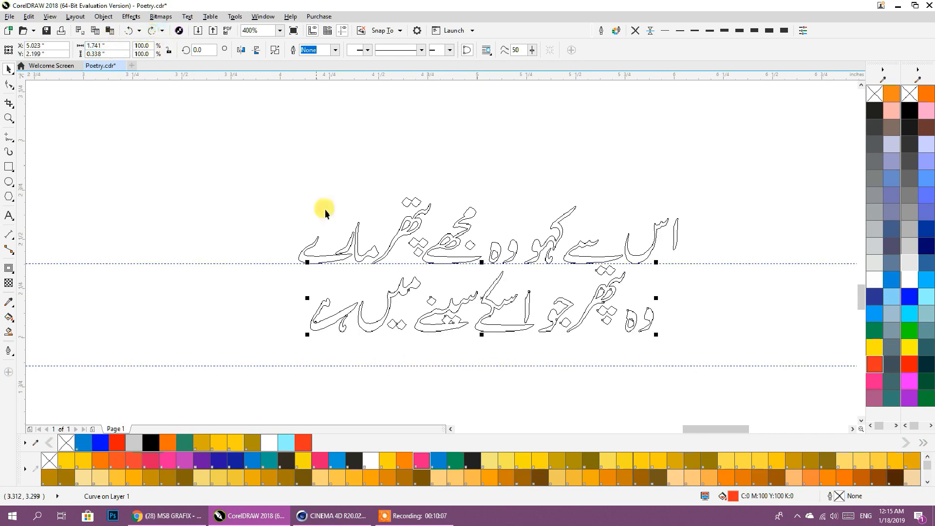
Move the nodes of the double dots above the lower line's second word slightly down and right, closer to the letters
scroll(599, 268, up, 2)
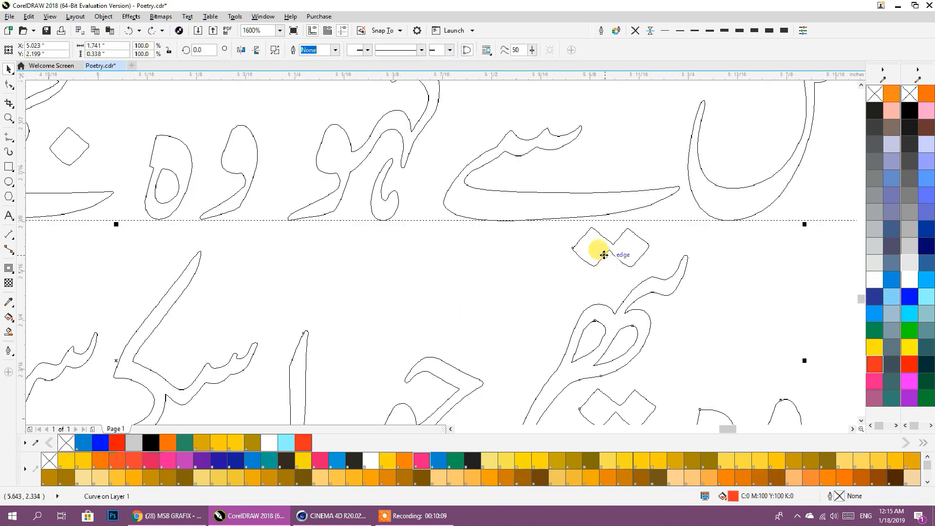
click(8, 84)
scroll(584, 230, up, 1)
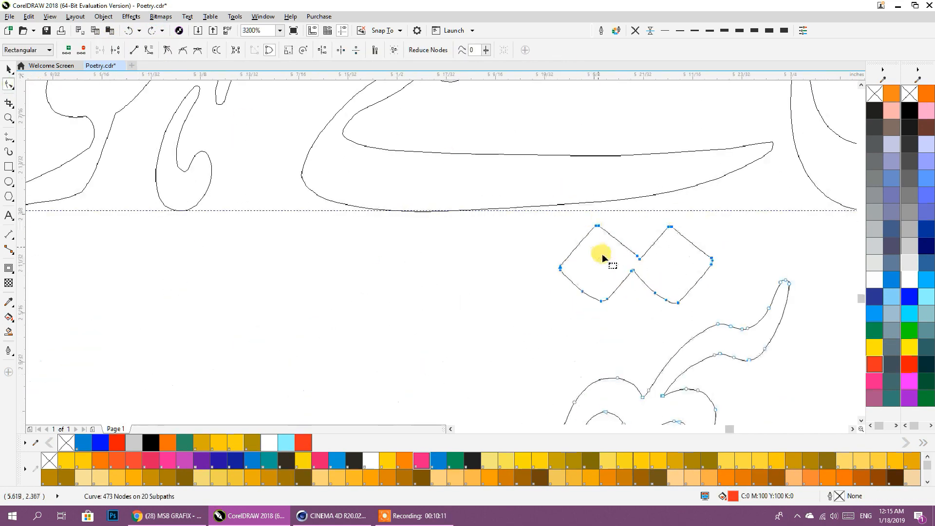
drag(551, 211, 746, 307)
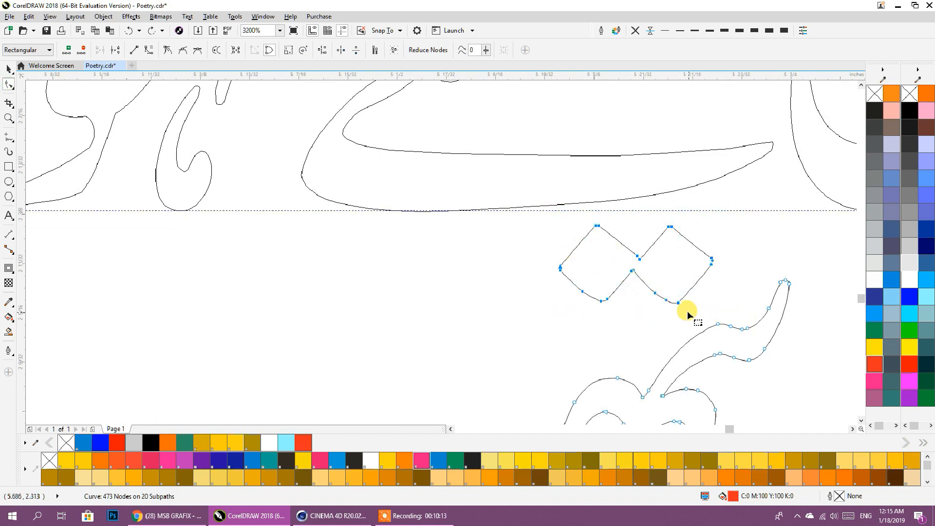
drag(678, 306, 698, 329)
click(9, 67)
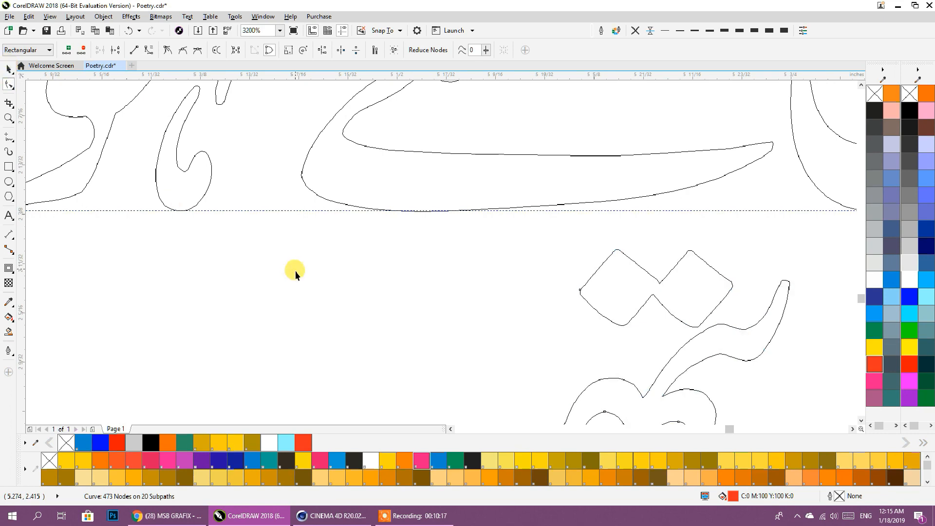
click(295, 272)
scroll(454, 257, down, 3)
middle_drag(409, 285, 516, 246)
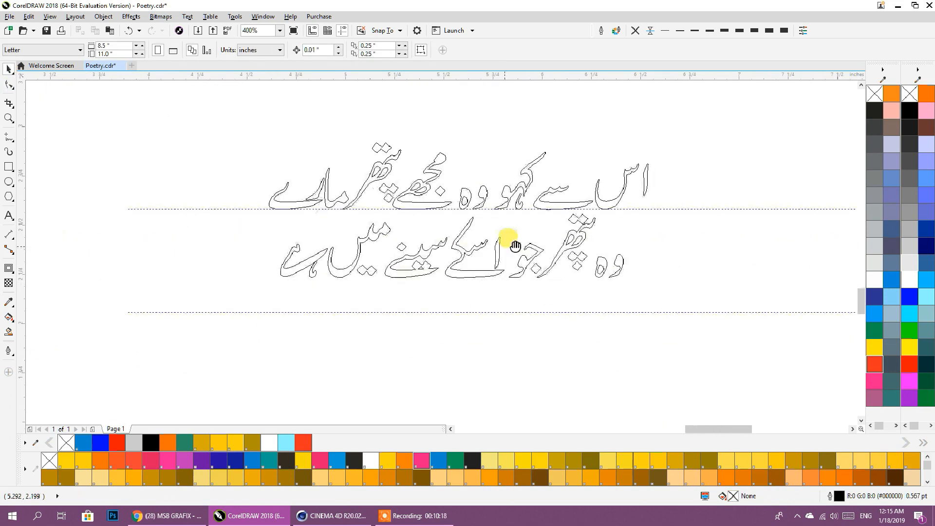
Centre the two verse lines on a common vertical axis and combine them into a single curve
click(531, 274)
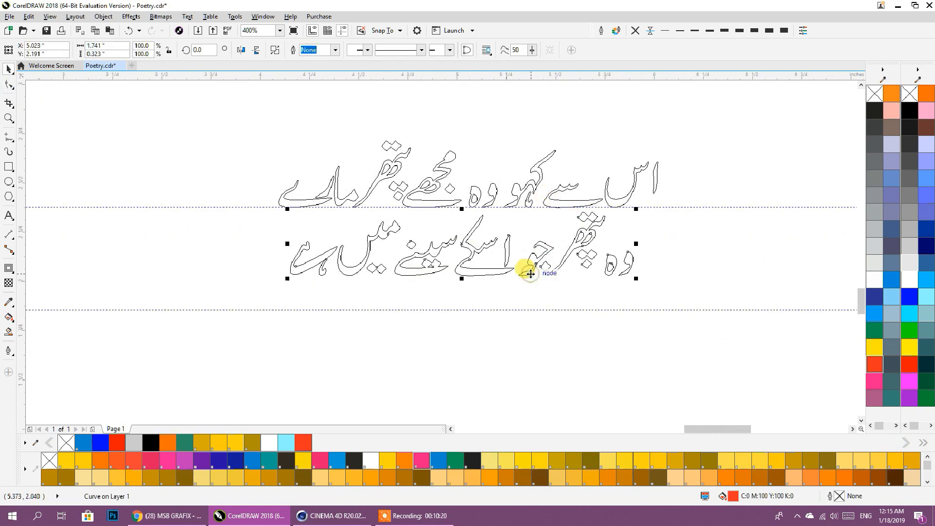
shift+click(514, 202)
key(c)
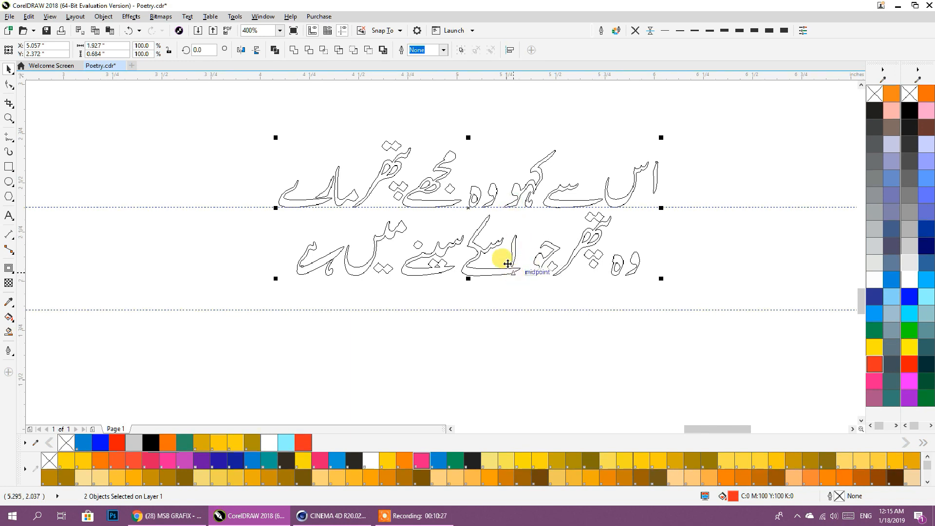
click(275, 49)
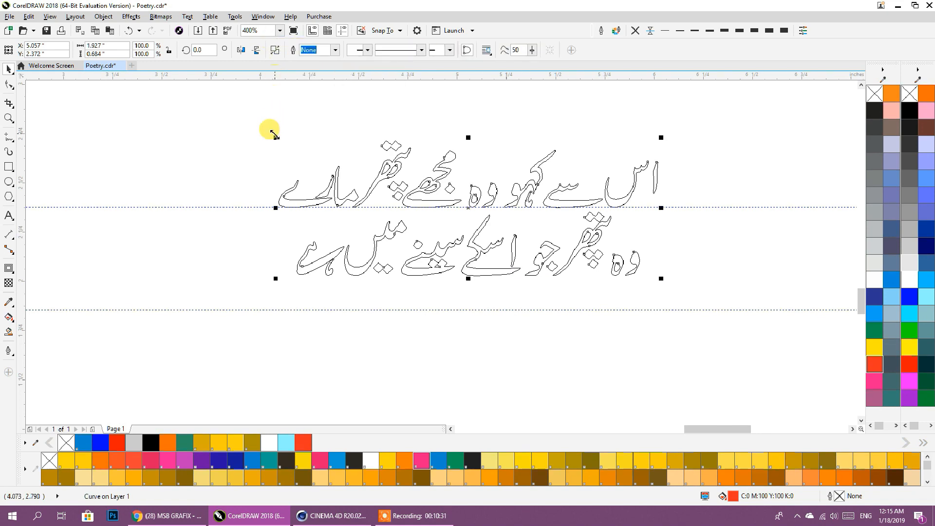
scroll(331, 197, up, 3)
scroll(334, 199, down, 3)
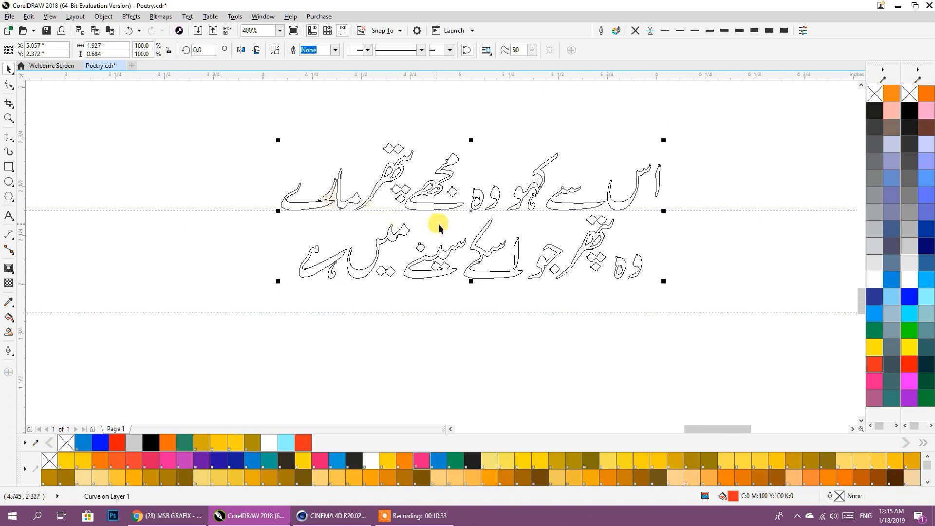
middle_drag(438, 224, 437, 250)
click(699, 253)
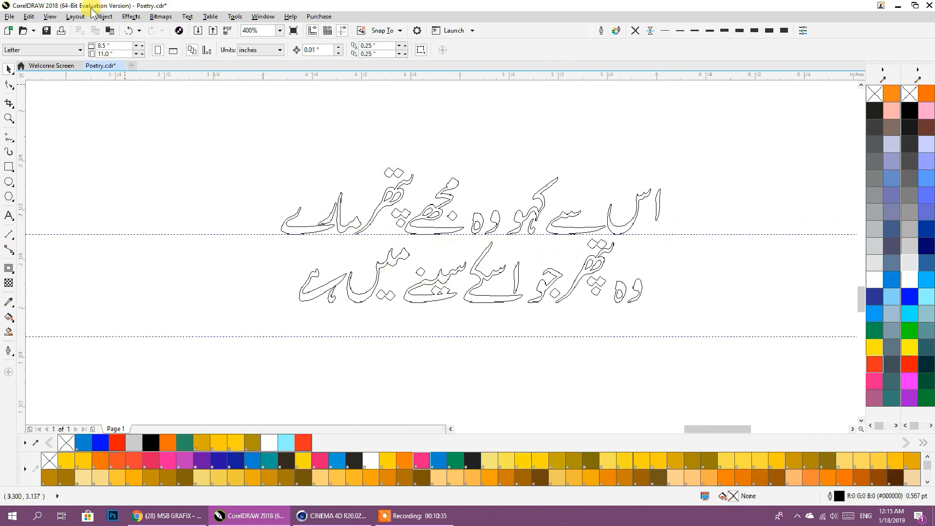
Switch the drawing display from outlines to the Enhanced view mode
click(49, 19)
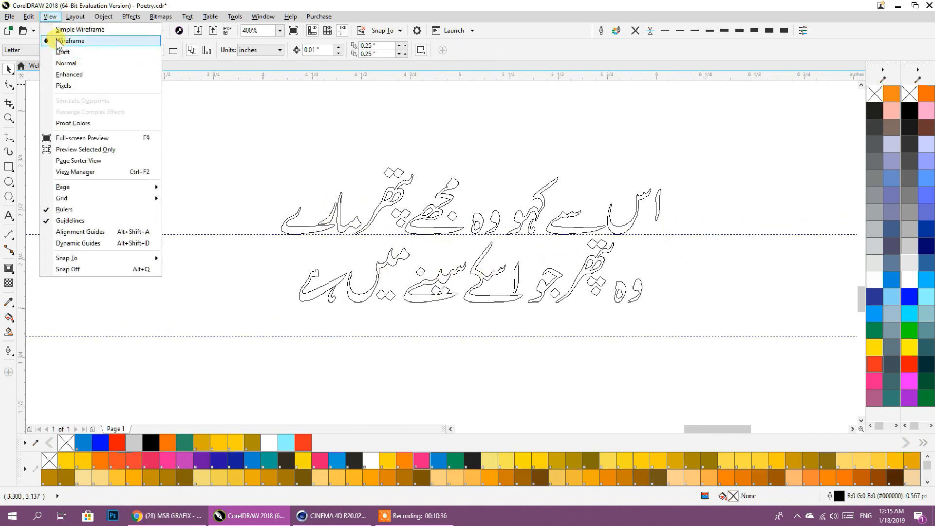
click(63, 72)
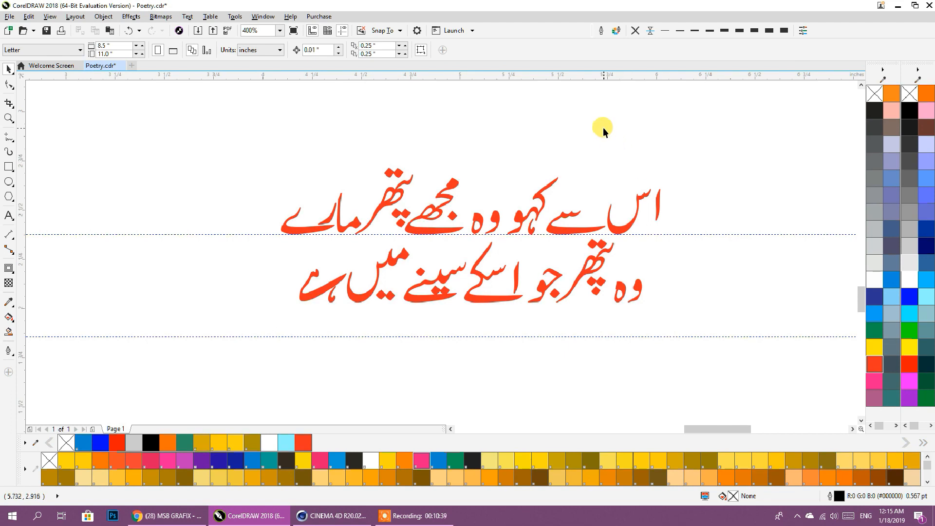
click(745, 234)
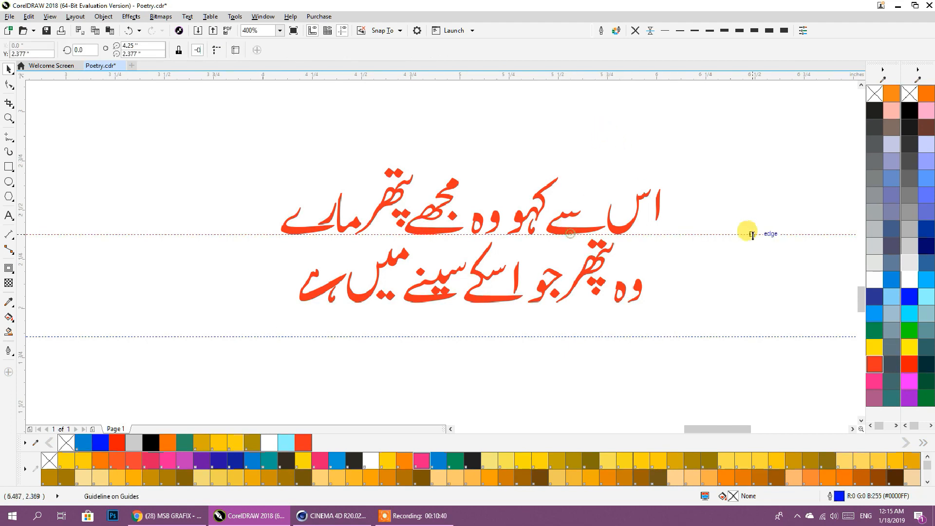
Enlarge the combined verse about its centre to about 6.1 by 2.2 inches and move it slightly down and left on the page
click(661, 302)
scroll(644, 263, down, 3)
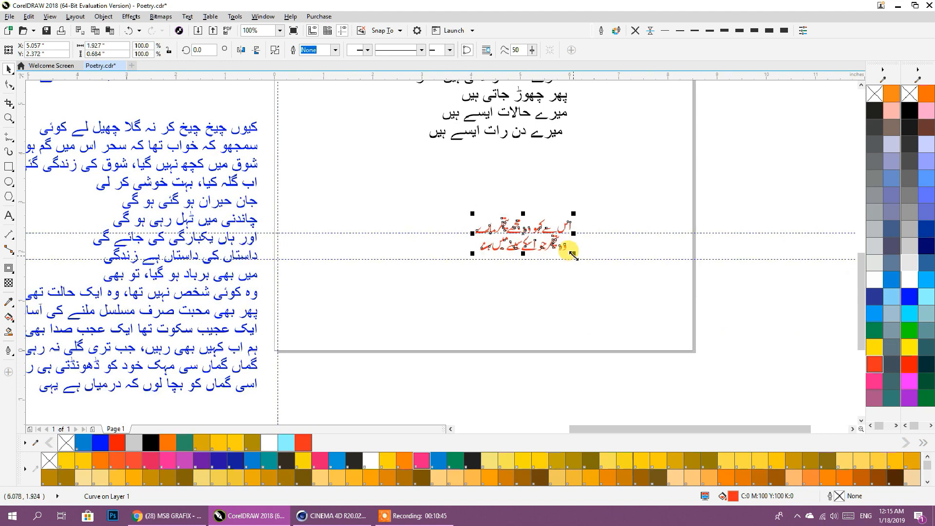
shift+drag(574, 255, 676, 290)
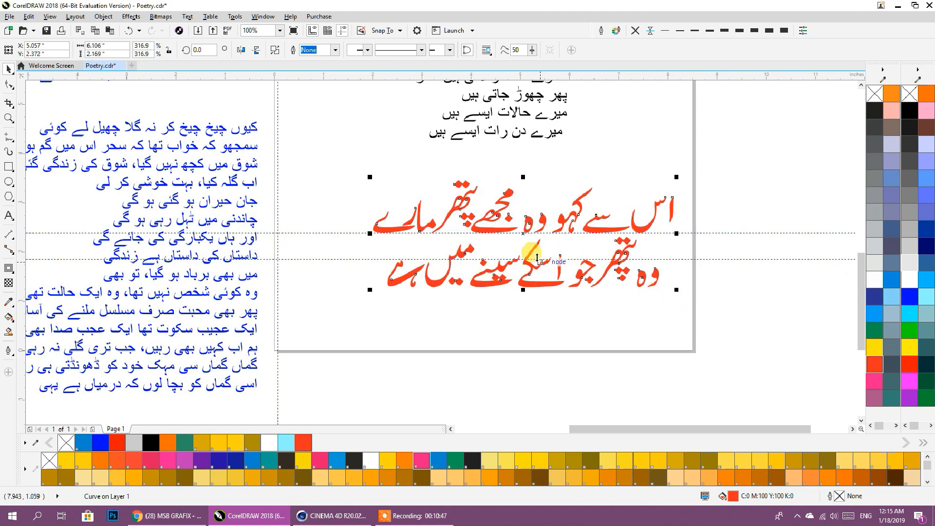
drag(557, 228, 538, 247)
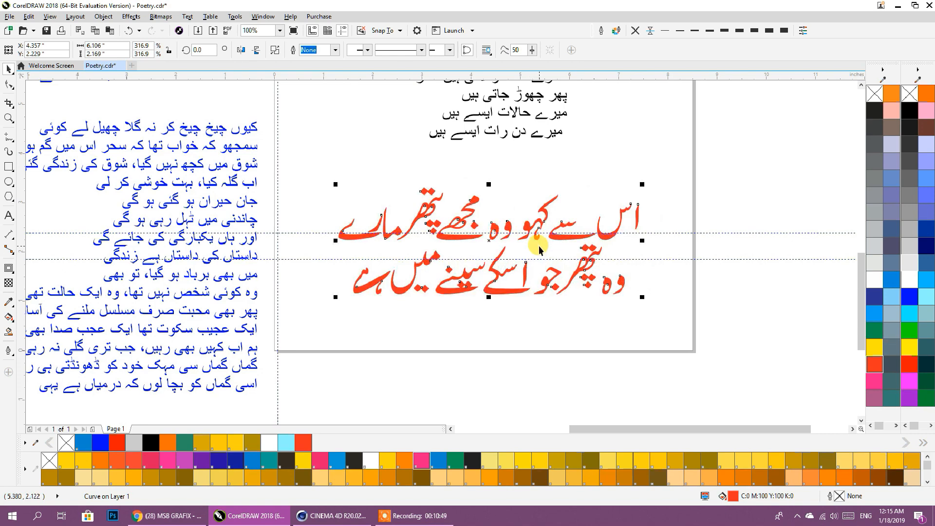
Export only the selected verse as an AI - Adobe Illustrator file named Poetry on the MSB (D:) drive
key(ctrl+e)
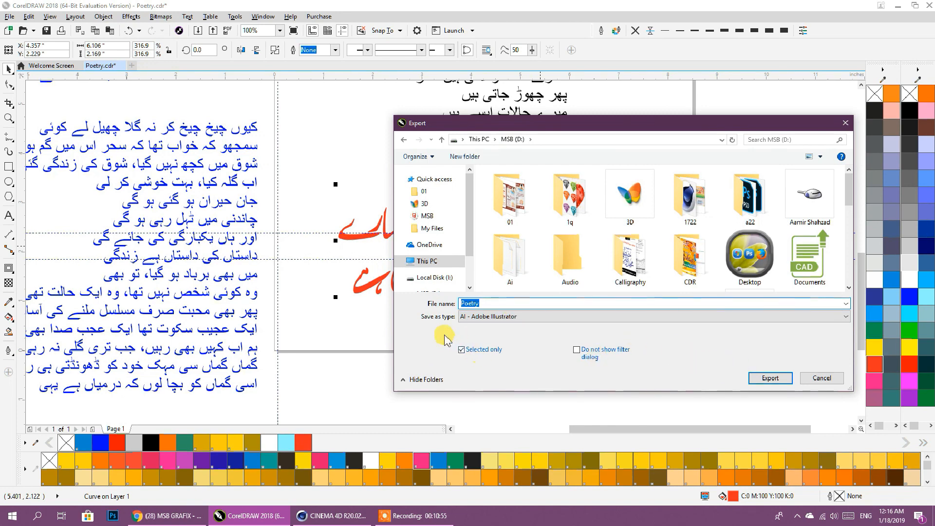
click(487, 317)
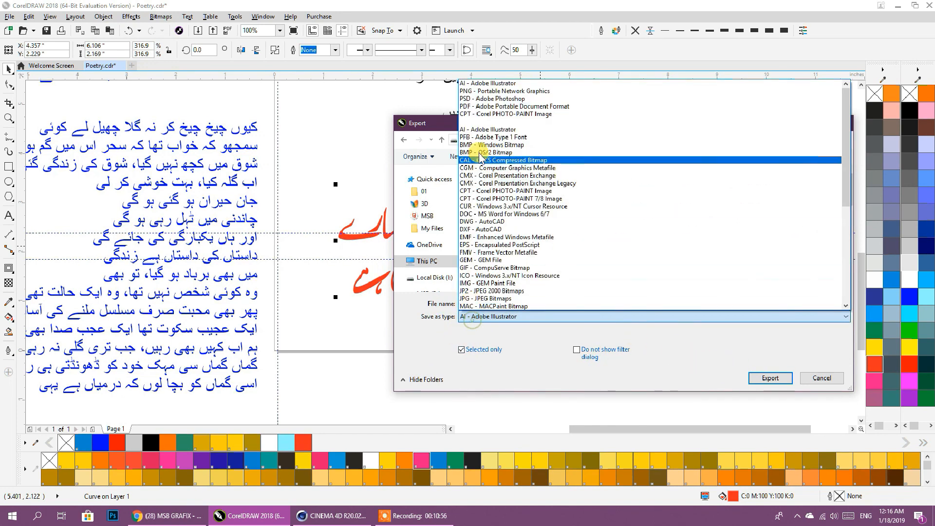
click(476, 84)
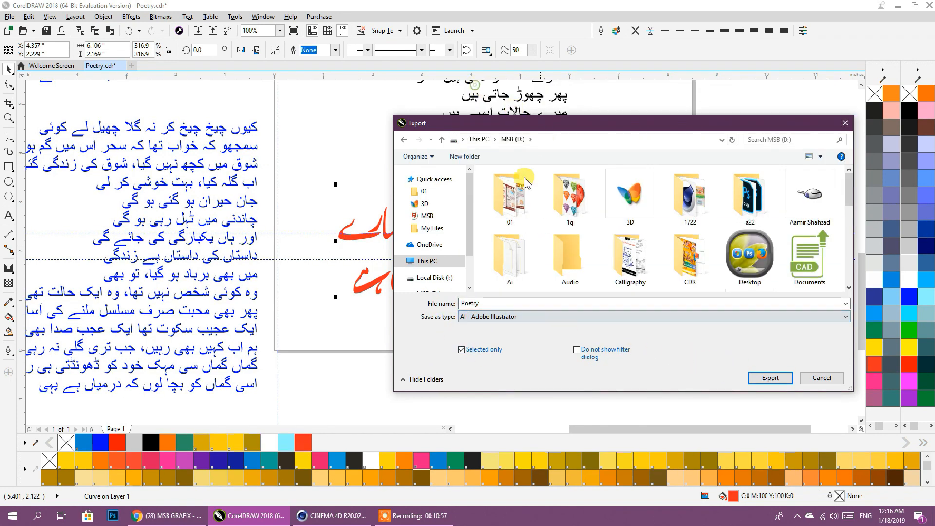
click(771, 378)
Set the export compatibility to Adobe Illustrator 8.0 with the Selection range and complete the export
click(458, 172)
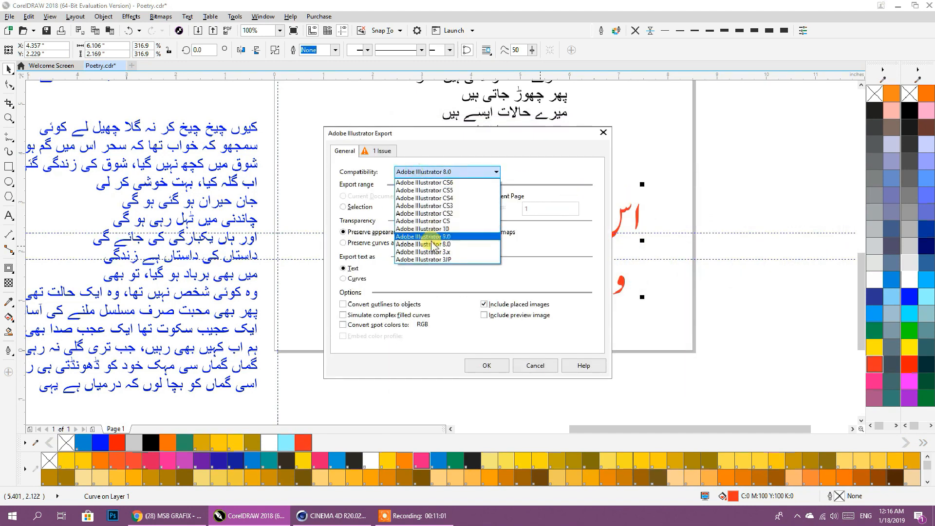
click(446, 245)
click(343, 206)
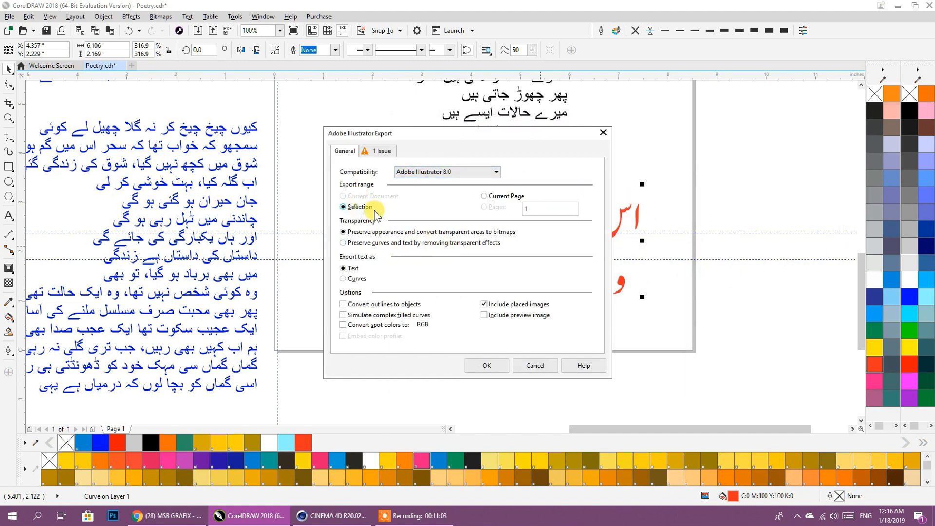
click(487, 365)
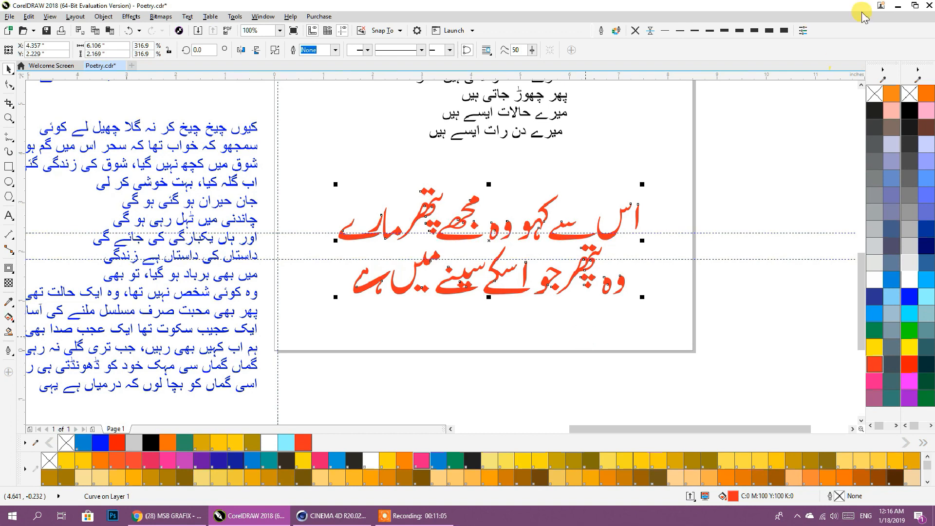
Switch to Cinema 4D and close the open logo project, saving it under the file name dawe
click(897, 6)
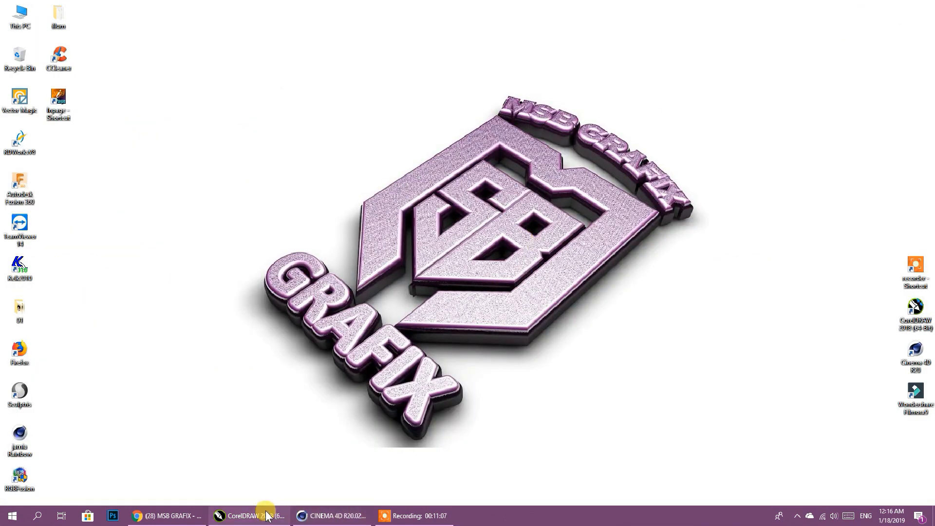
click(314, 516)
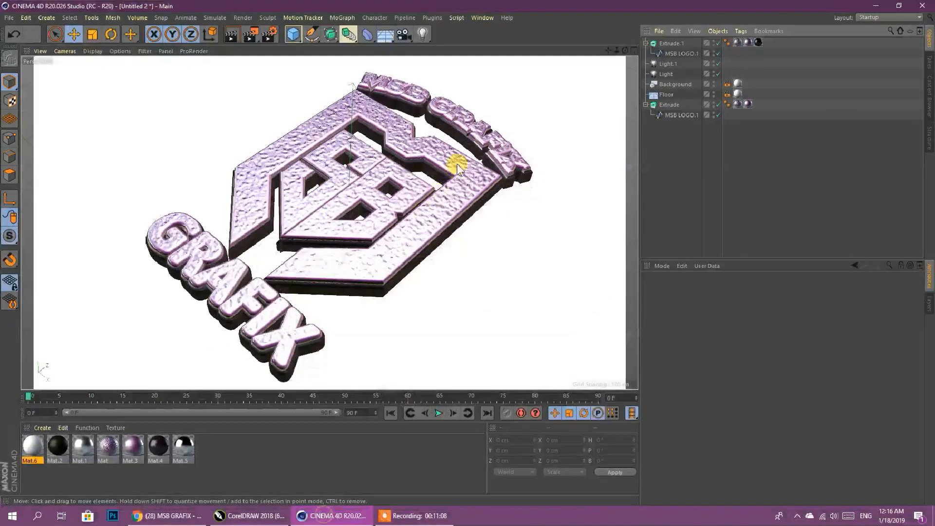
click(9, 18)
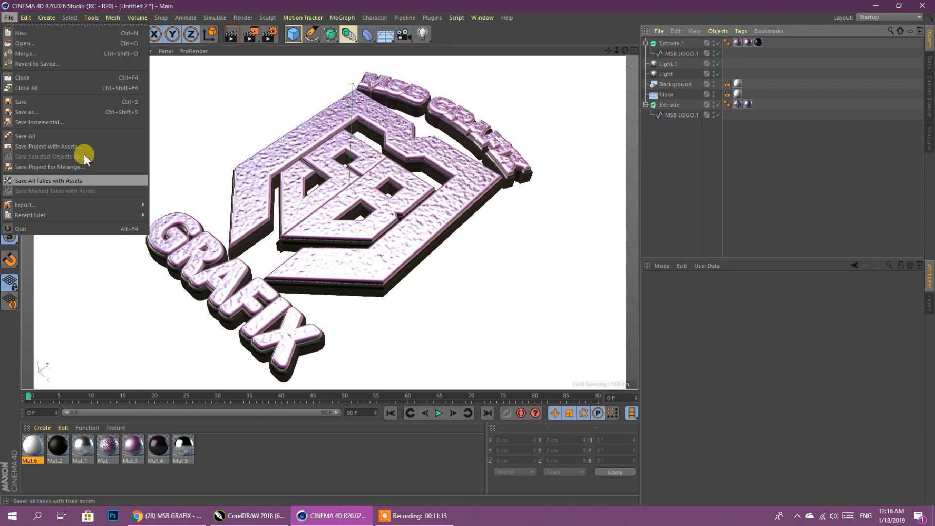
click(27, 78)
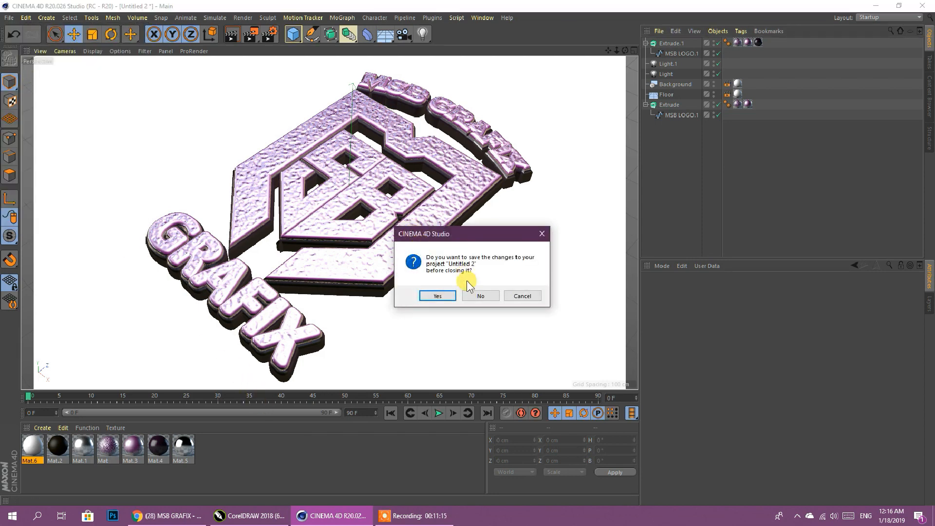
click(445, 295)
text(dawe)
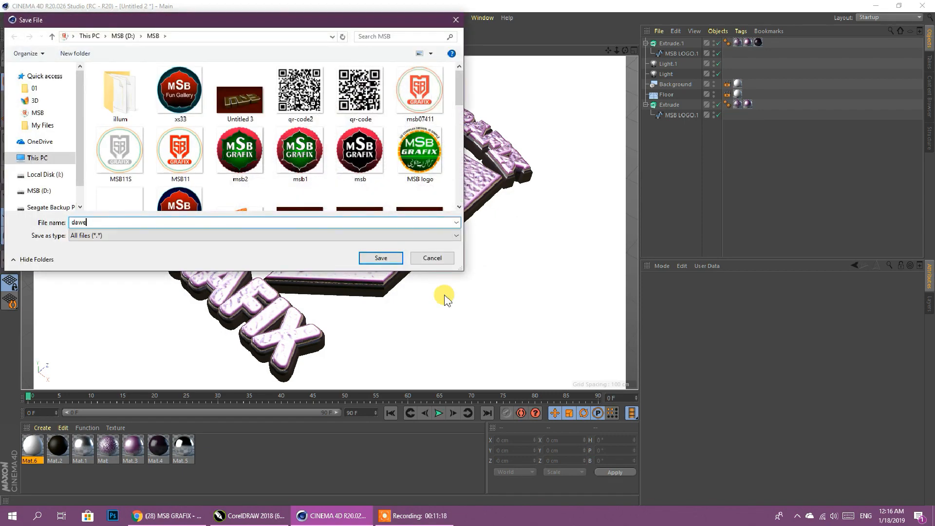
click(381, 258)
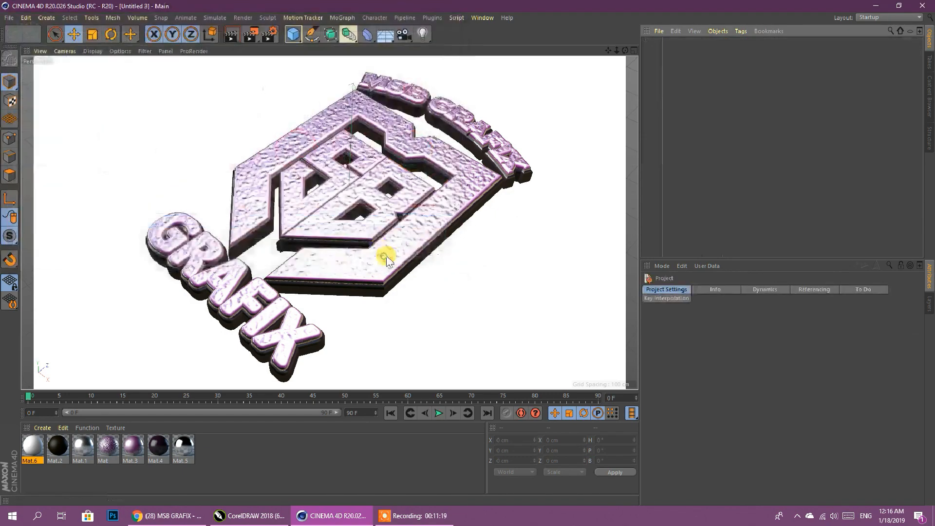
Merge the exported Poetry Illustrator file into the empty project, importing at scale 1 in centimeters with Connect Splines on
click(9, 17)
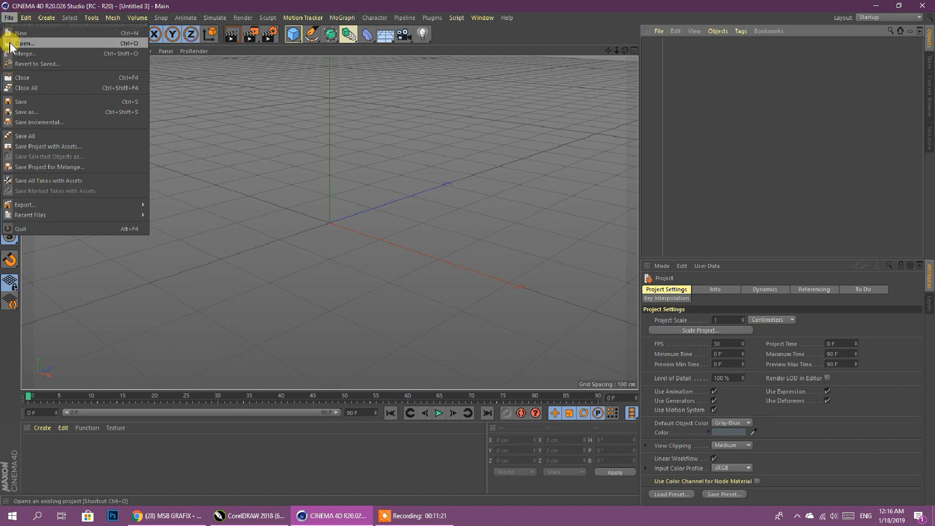
click(205, 450)
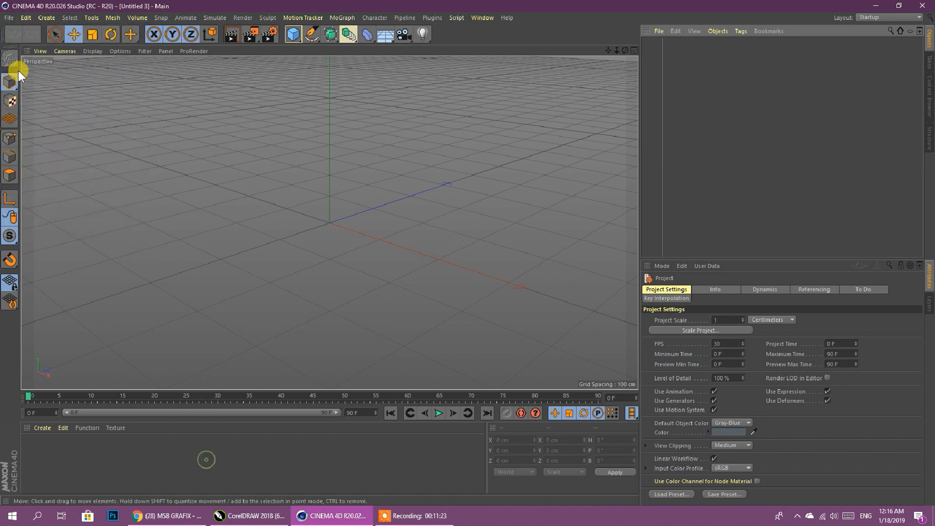
click(7, 19)
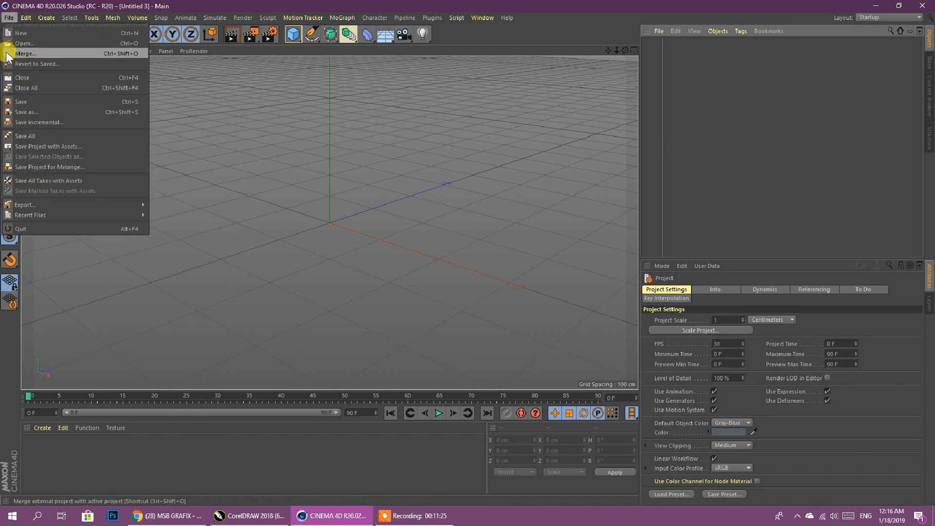
click(6, 57)
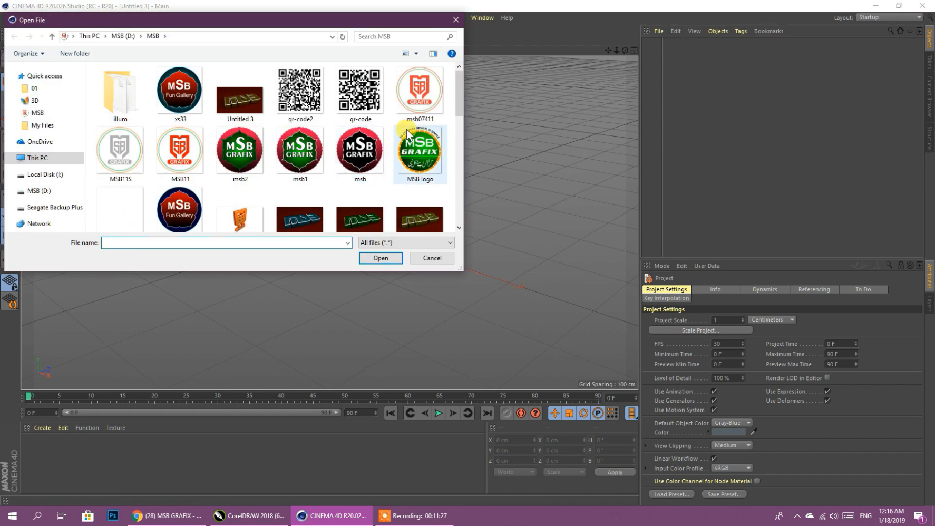
scroll(382, 172, down, 1)
click(128, 36)
drag(460, 121, 463, 237)
click(171, 140)
click(381, 259)
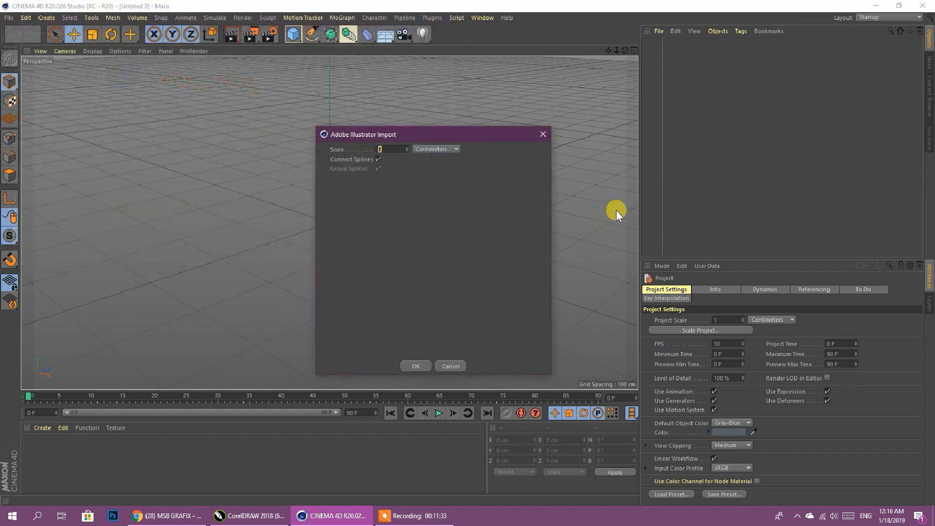
click(417, 365)
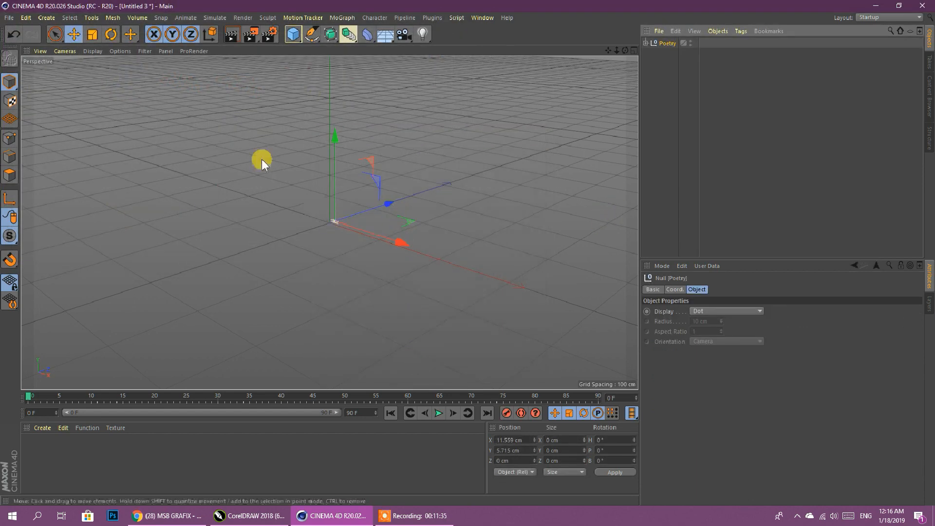
Enlarge the imported Poetry verse uniformly with the Scale tool until it spans much of the perspective view
click(94, 36)
drag(376, 184, 480, 54)
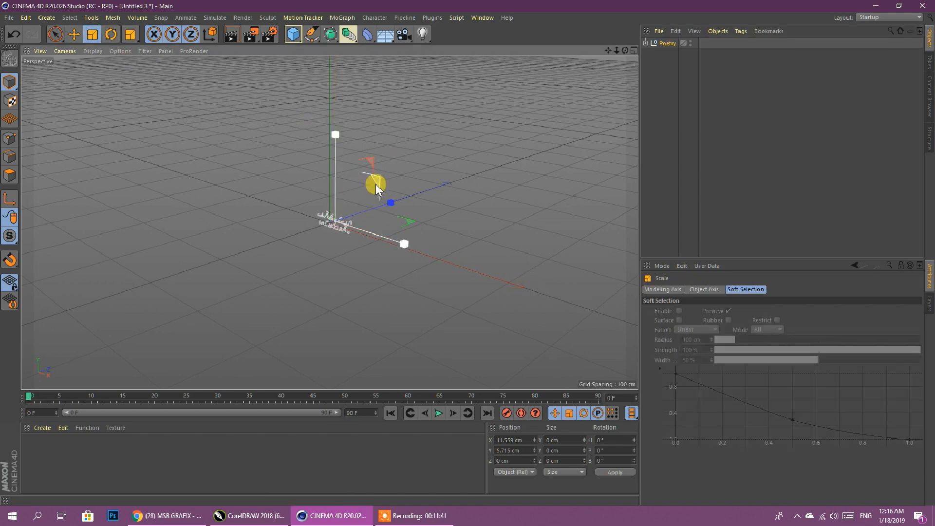
drag(376, 183, 487, 49)
drag(375, 183, 416, 123)
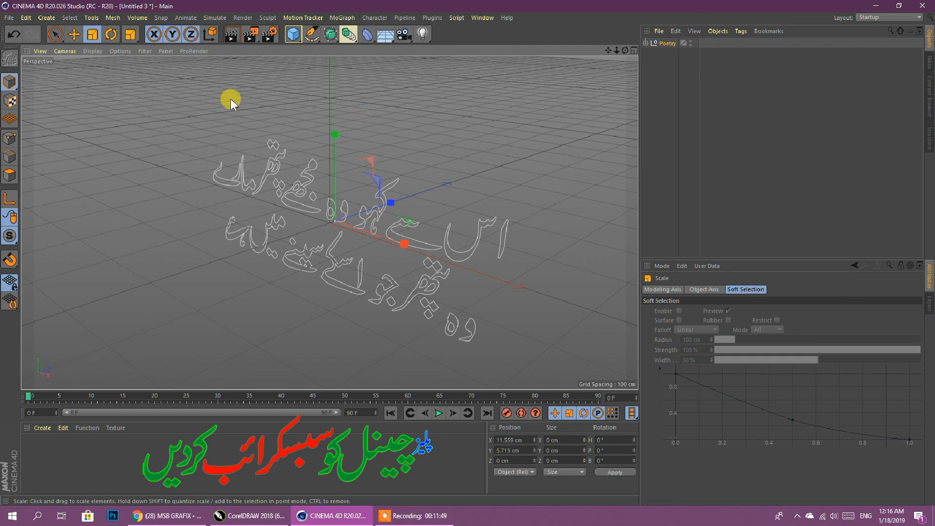
Examine the separate letter paths that make up the Poetry group
click(645, 43)
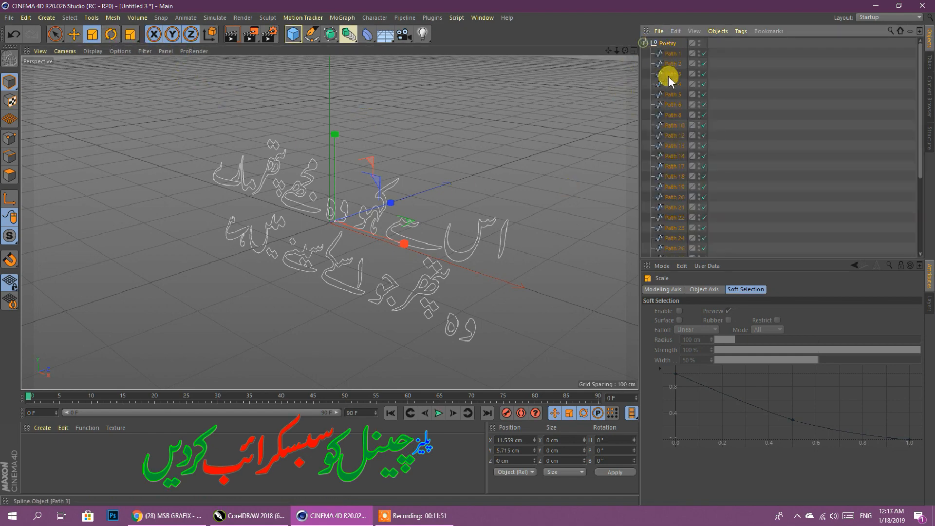
click(645, 43)
click(485, 231)
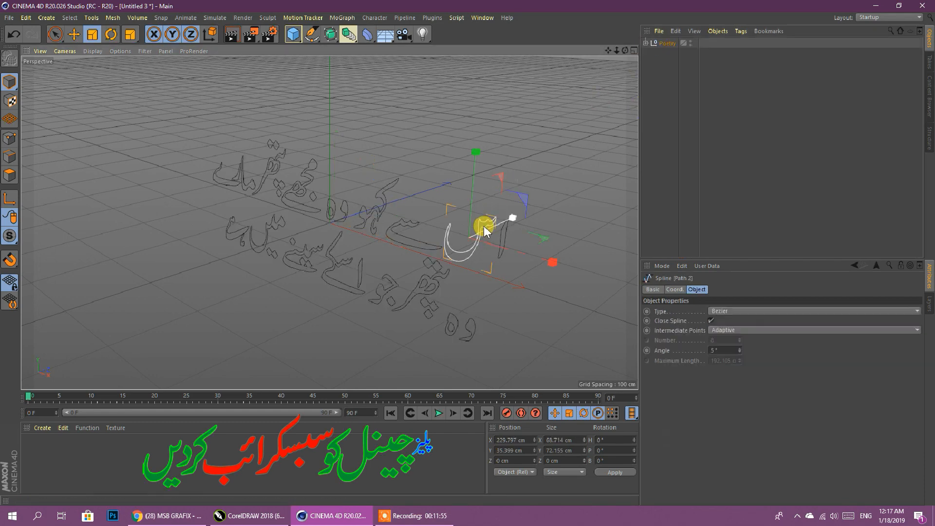
click(406, 223)
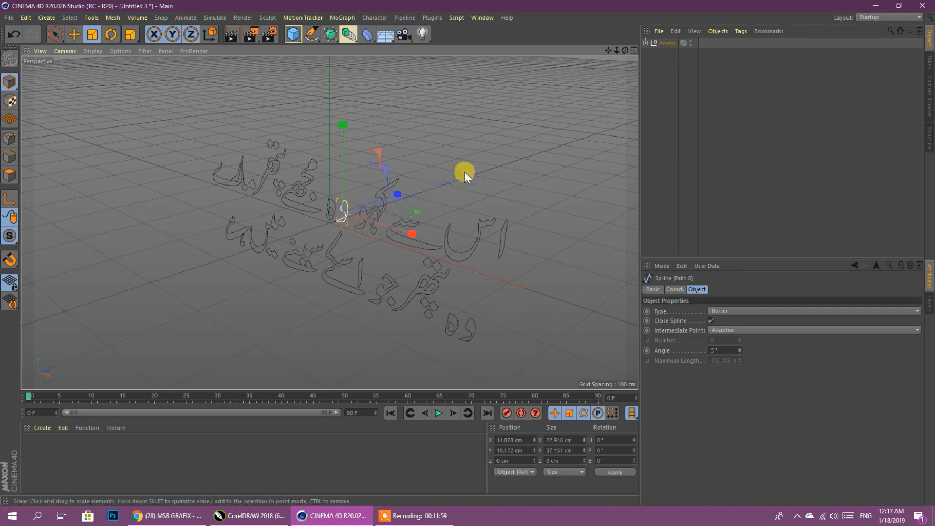
Select the whole Poetry group and scale it up uniformly even further
click(682, 97)
click(665, 43)
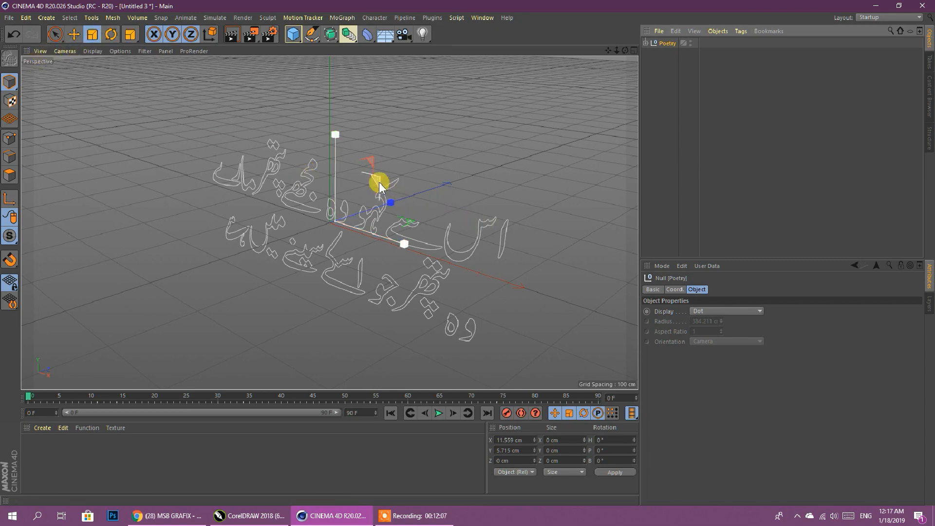
drag(381, 183, 455, 136)
scroll(267, 245, down, 7)
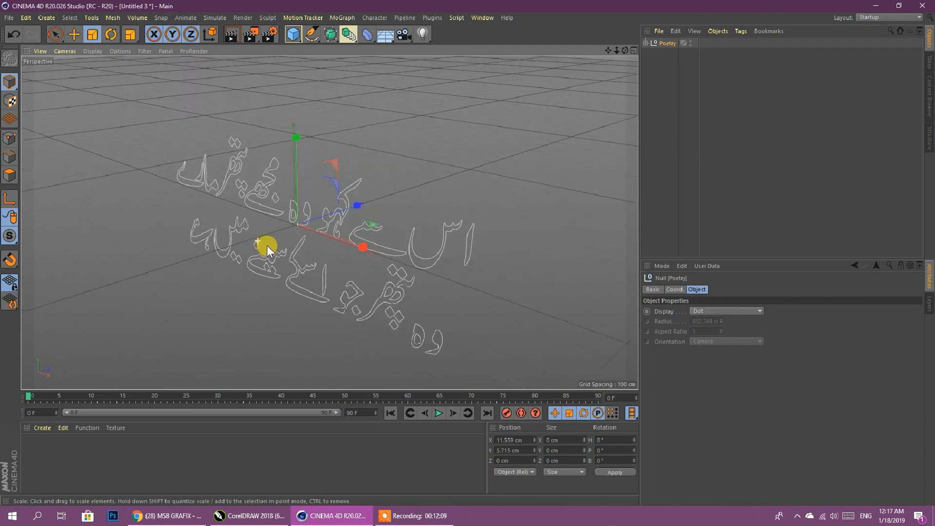
drag(324, 191, 344, 177)
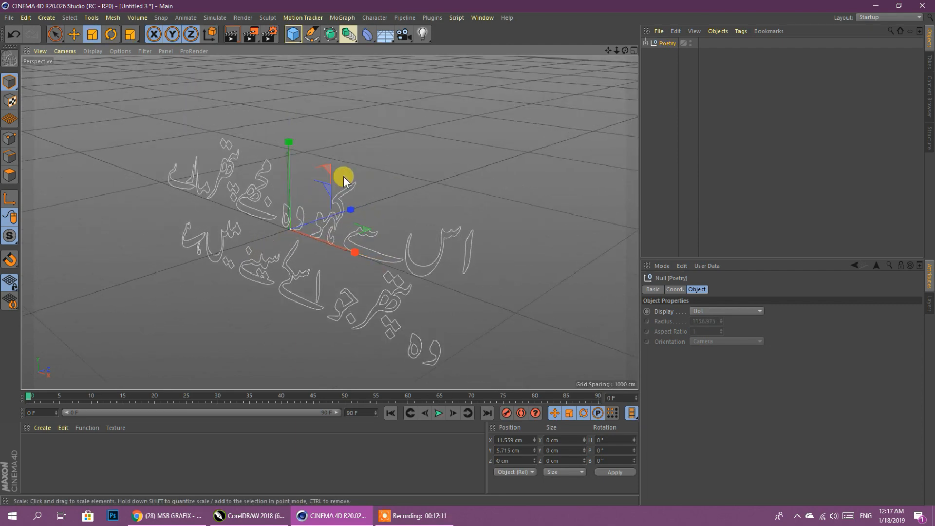
Raise the Poetry group along Y to about 322 cm, checking its lower line against the ground axis in the Front view
click(73, 33)
drag(289, 144, 308, 70)
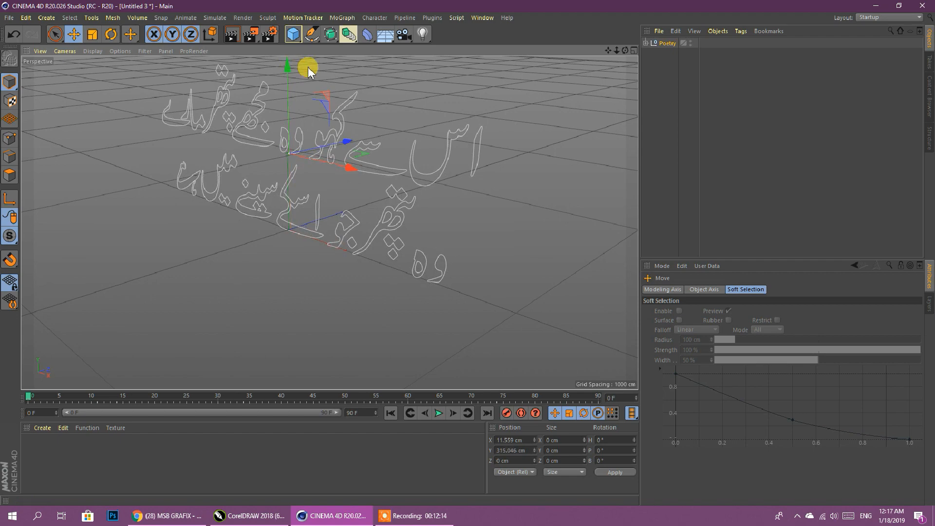
click(633, 51)
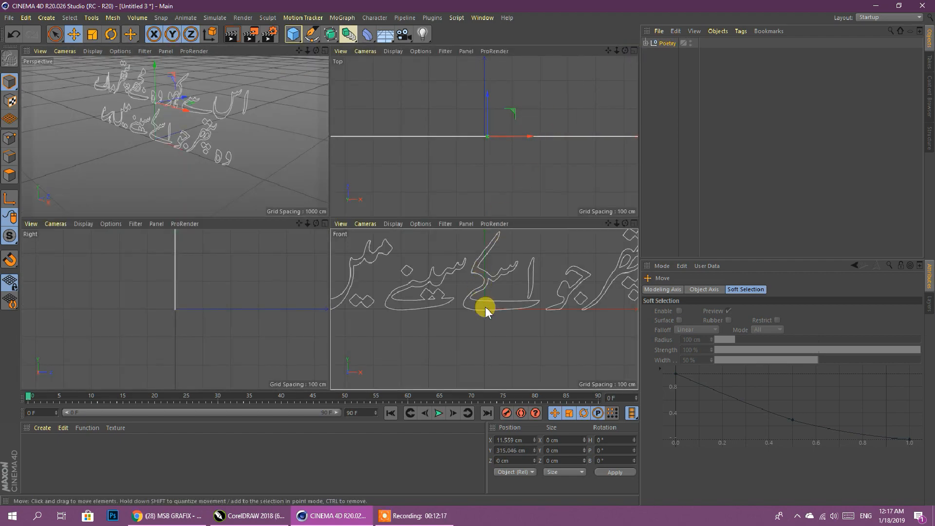
middle_click(486, 307)
scroll(443, 260, down, 5)
drag(425, 126, 421, 116)
Fine-tune the Poetry group's height to about 319 cm so the lower line rests on the ground axis, and return to the Perspective view
scroll(433, 204, up, 4)
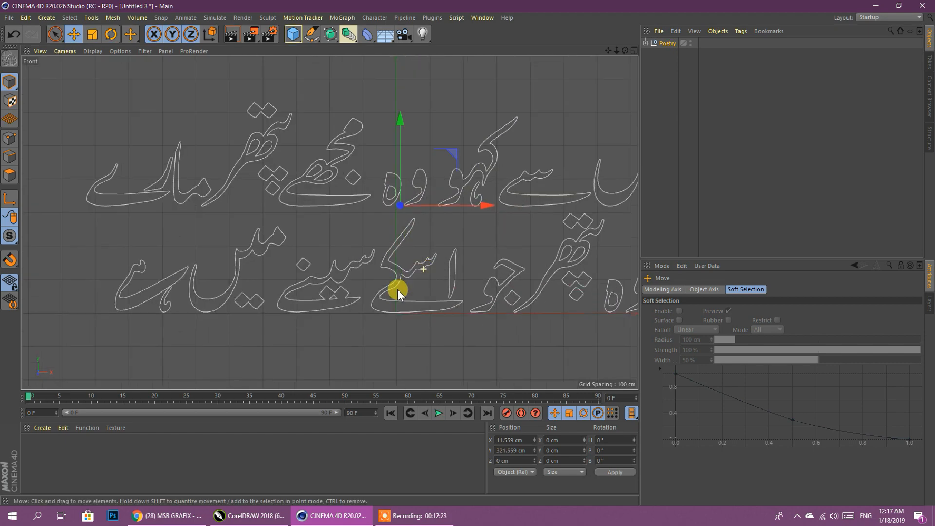
scroll(396, 326, up, 3)
drag(413, 69, 411, 69)
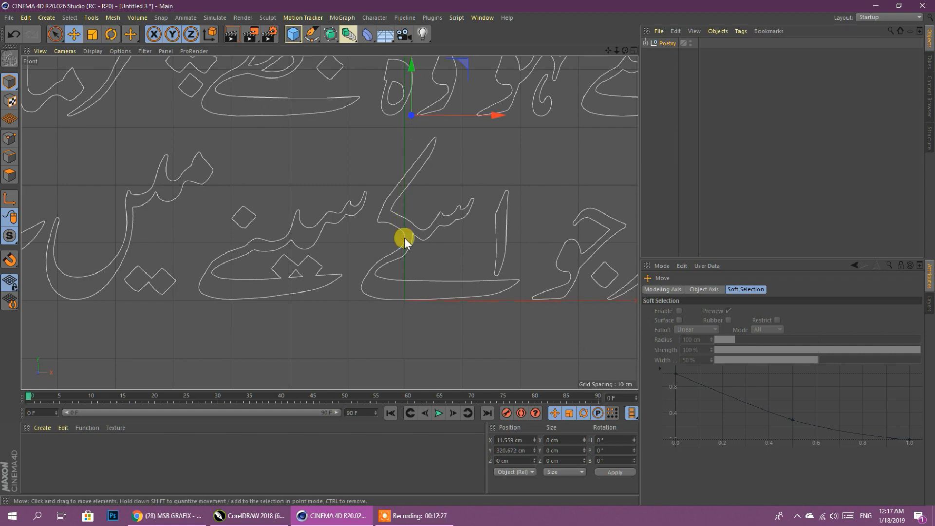
scroll(417, 309, up, 3)
scroll(385, 76, down, 4)
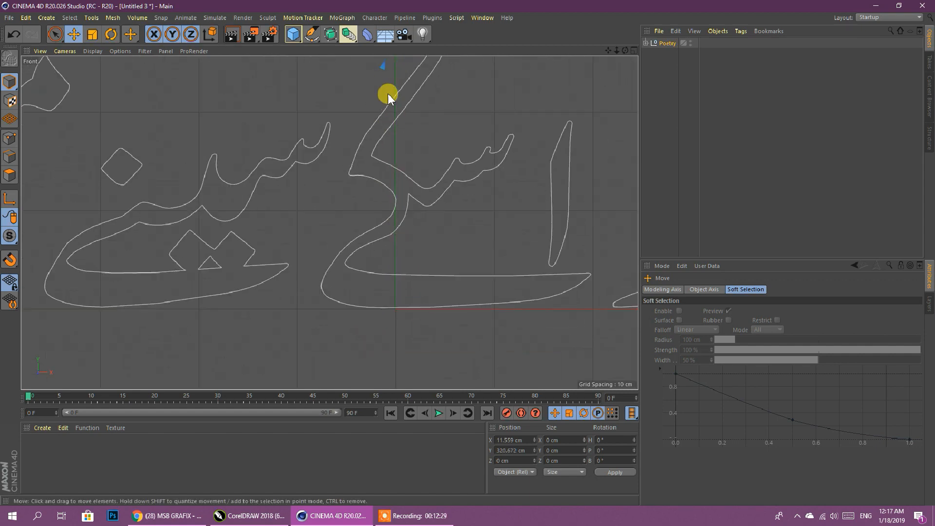
scroll(382, 68, down, 2)
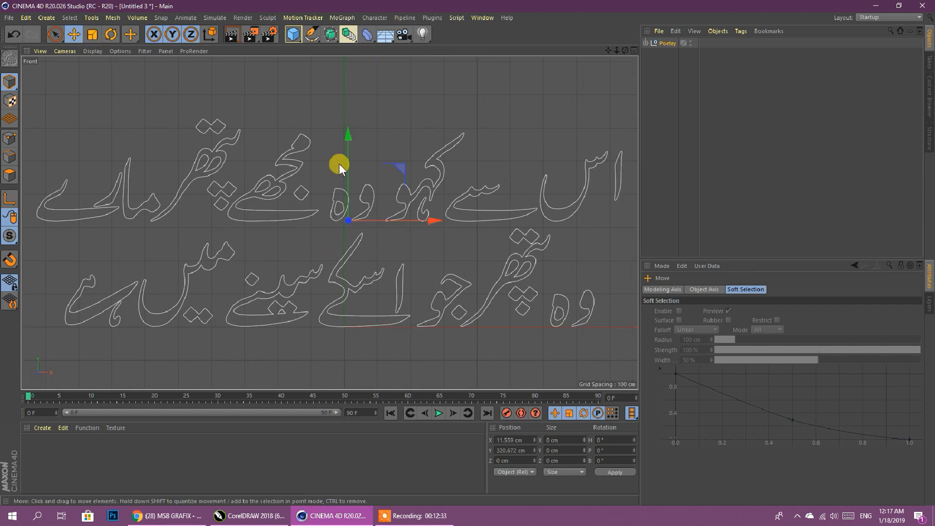
drag(347, 136, 346, 137)
middle_click(392, 124)
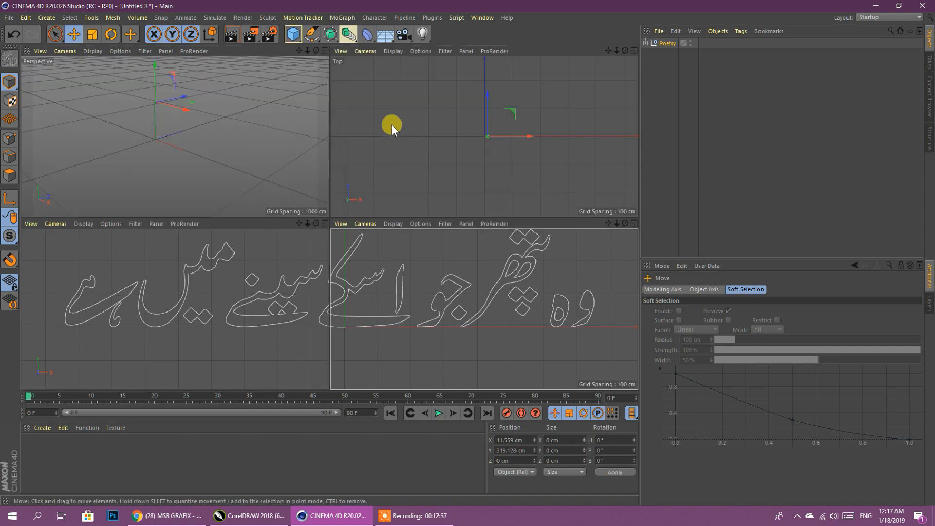
middle_click(281, 162)
scroll(498, 208, down, 3)
scroll(504, 94, up, 2)
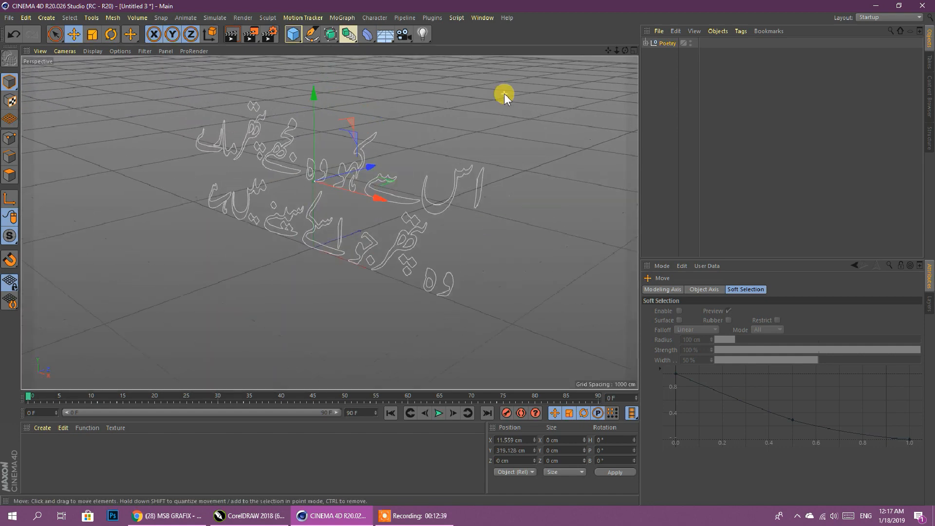
click(332, 34)
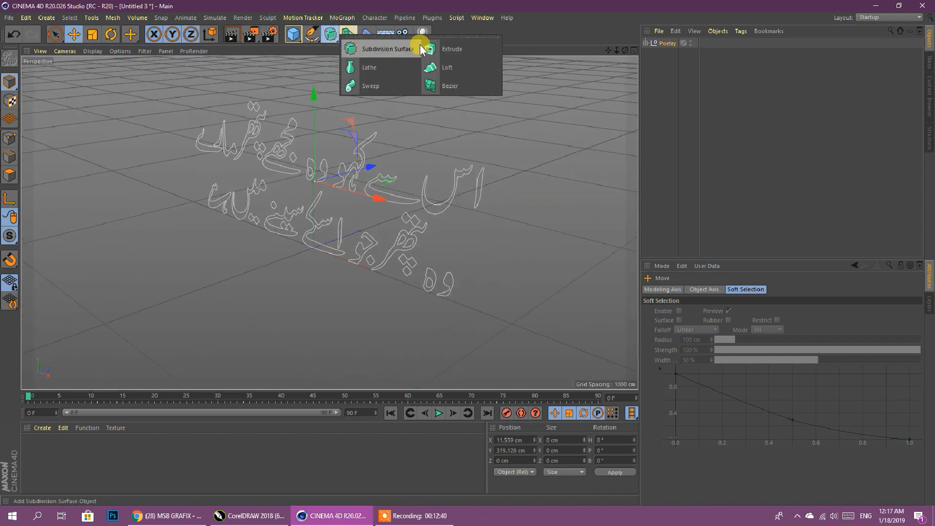
click(449, 49)
right_click(664, 55)
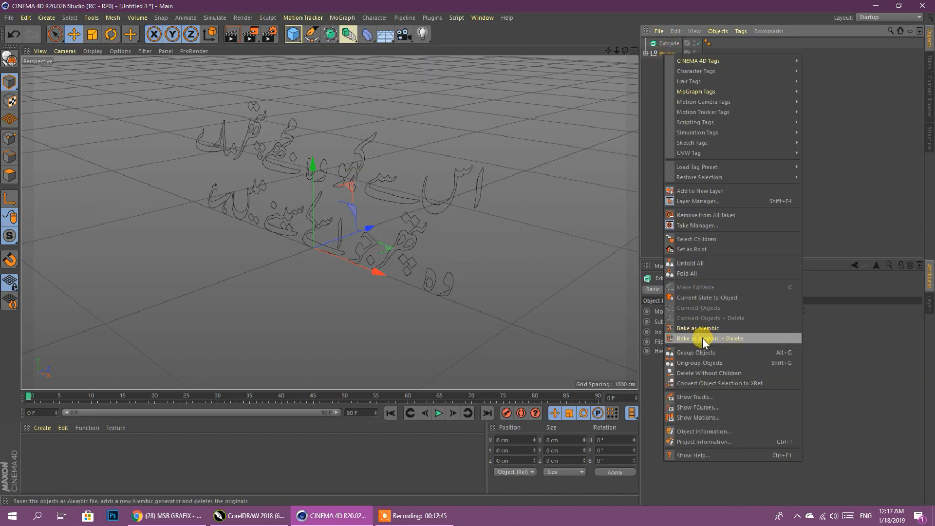
click(840, 196)
key(ctrl+z)
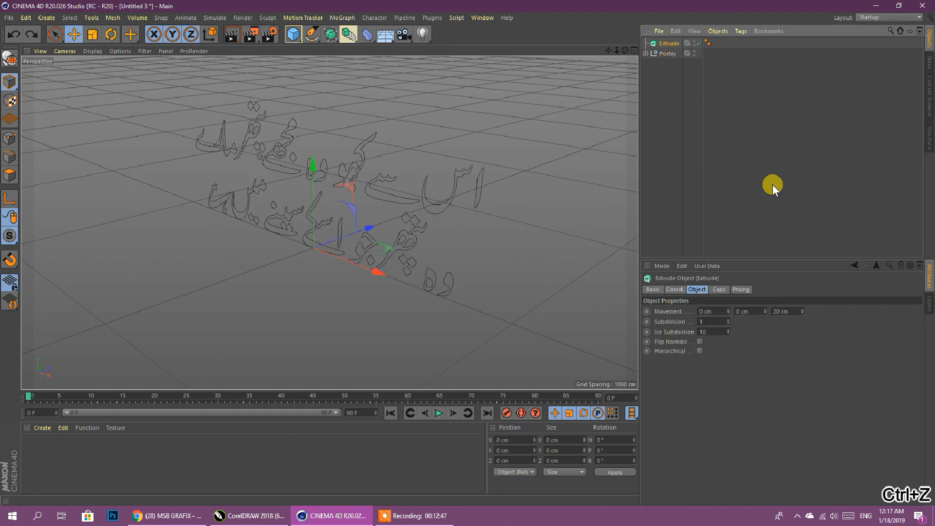
key(ctrl+z)
Combine all child paths of the Poetry group into one spline with Connect Objects + Delete, and add an Extrude object
right_click(666, 51)
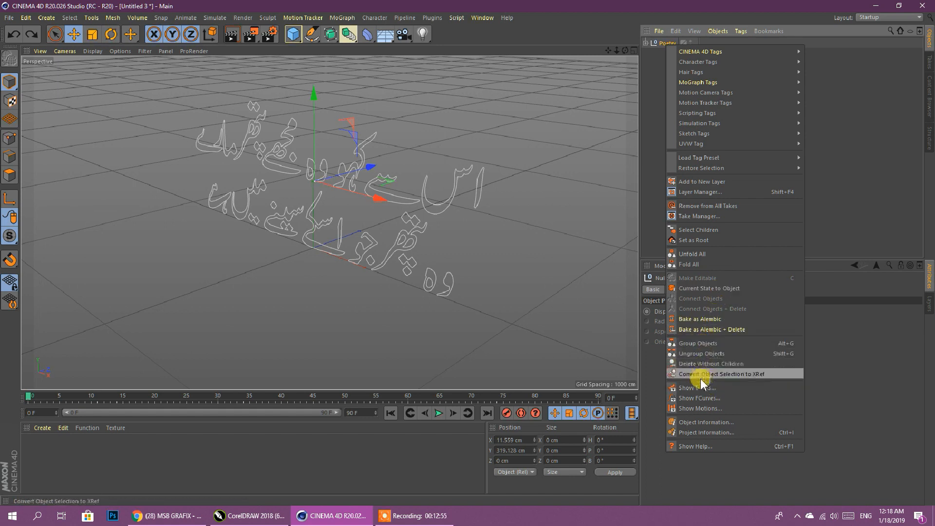
click(721, 234)
right_click(665, 42)
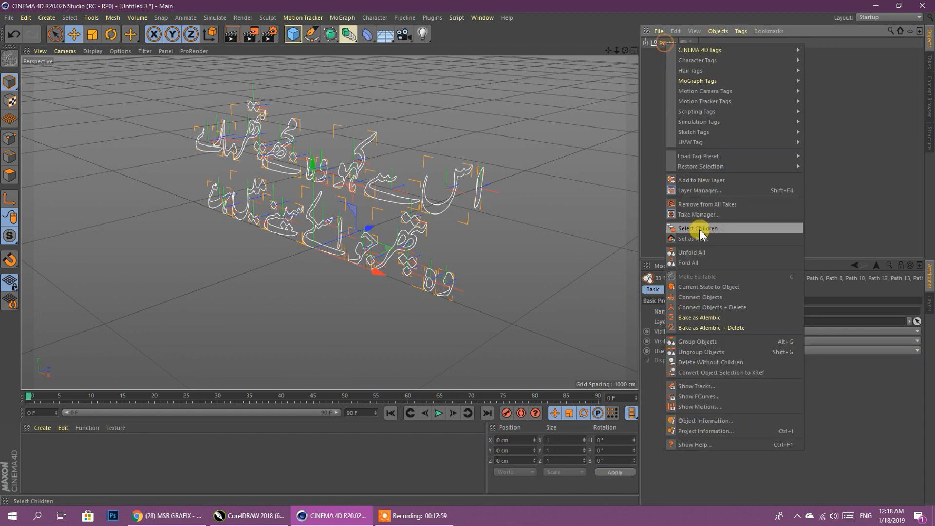
click(728, 308)
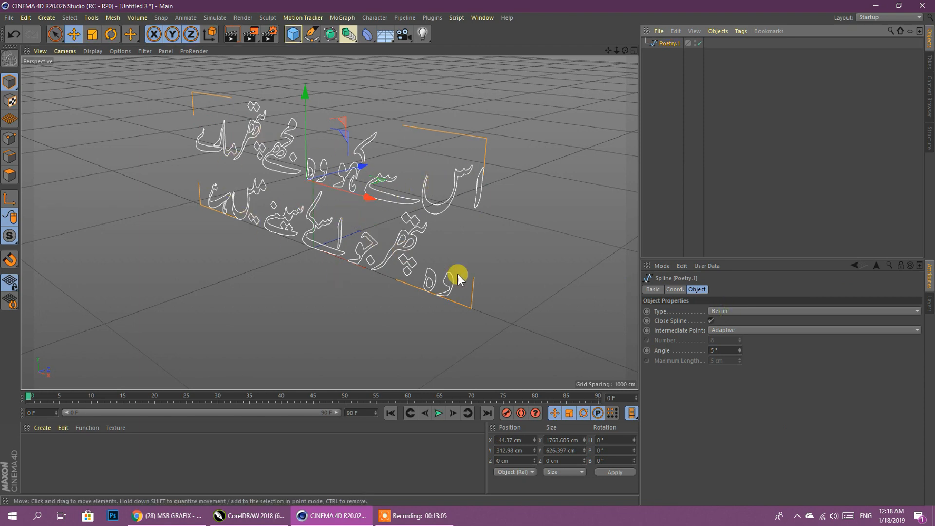
drag(334, 37, 450, 49)
drag(671, 55, 670, 48)
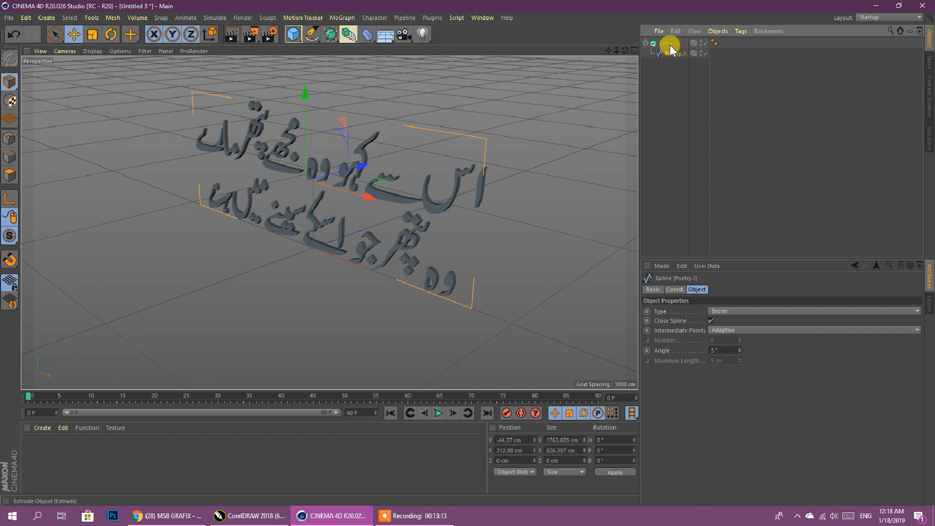
key(ctrl+z)
key(ctrl+z)
key(ctrl+z)
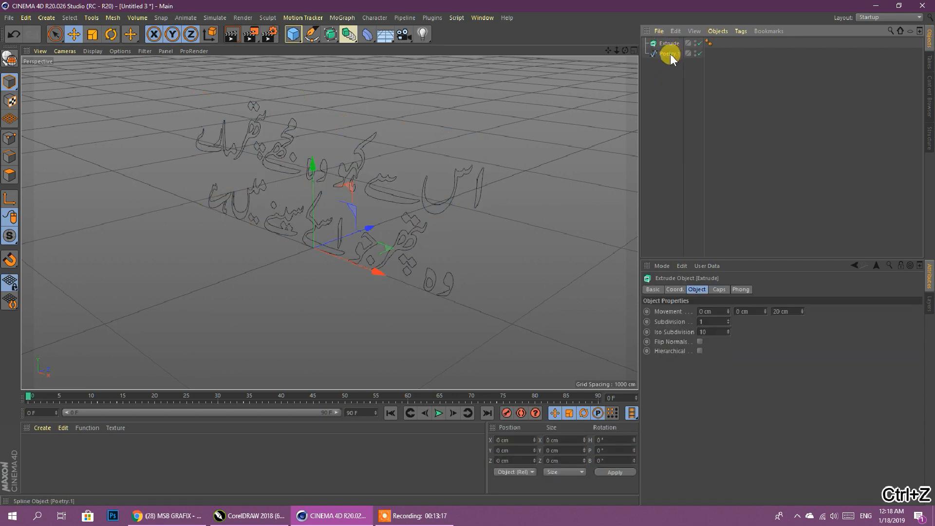
Nest the combined Poetry.1 spline under the Extrude object to make the verse solid
drag(672, 58, 672, 48)
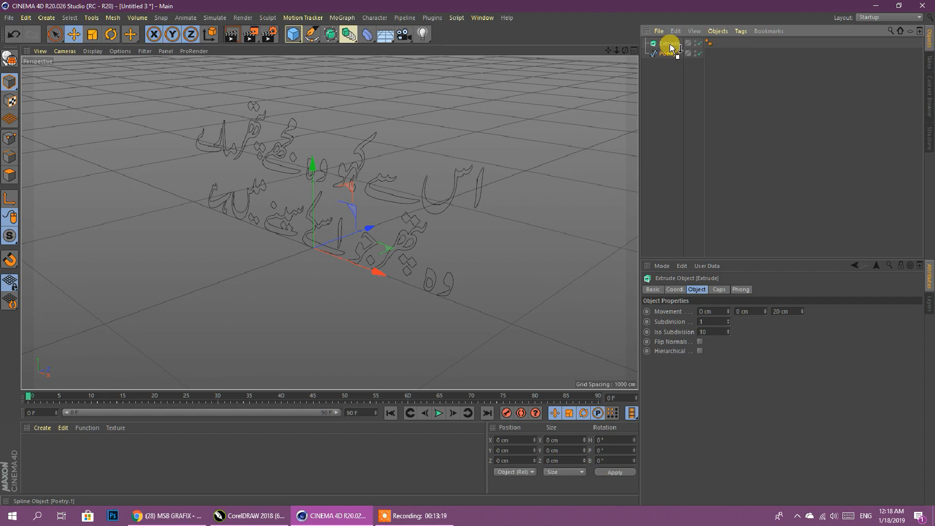
drag(671, 47, 669, 44)
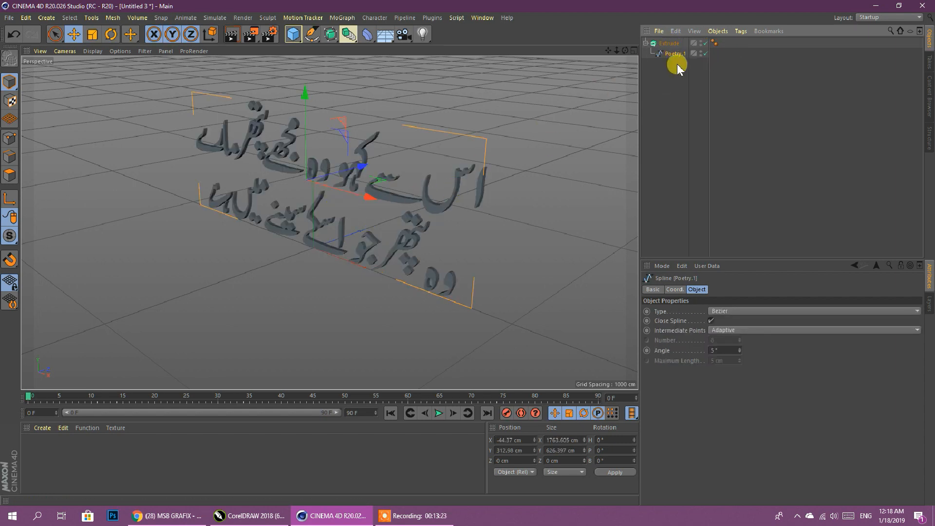
mouse_move(671, 46)
mouse_down()
mouse_move(670, 76)
mouse_move(666, 48)
mouse_move(653, 72)
mouse_move(668, 44)
mouse_up()
Set both the Start and End caps of the Extrude object to Fillet Cap
click(666, 44)
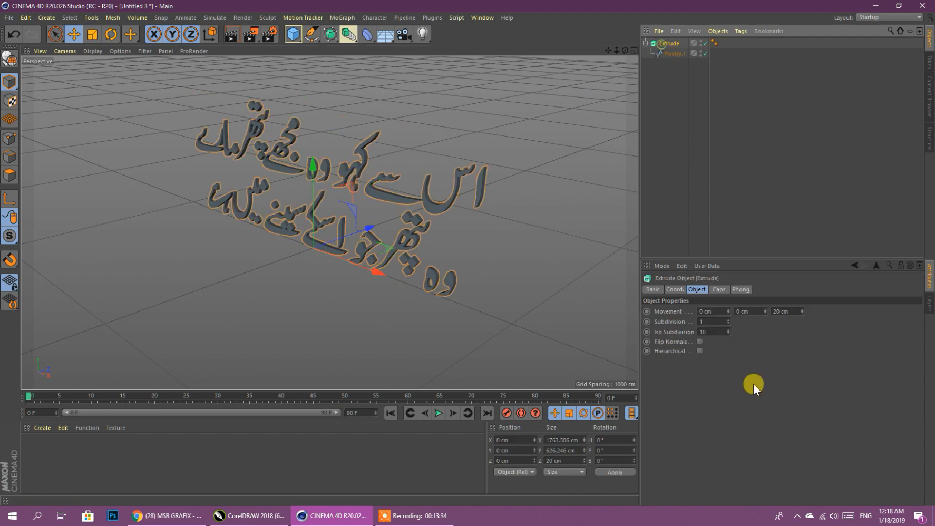
click(719, 289)
click(735, 312)
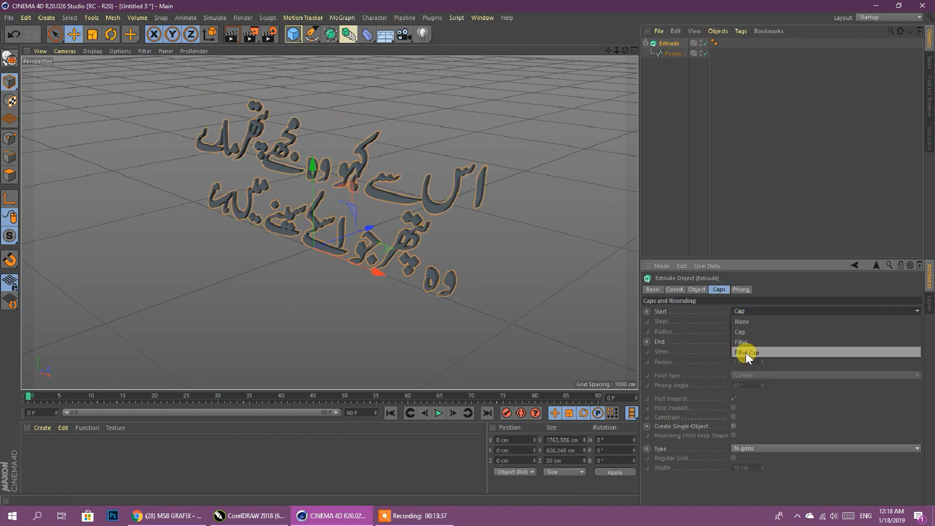
click(746, 352)
click(746, 341)
Set the fillet steps to 5 for both the Start and End caps, and deselect the Extrude object
click(738, 321)
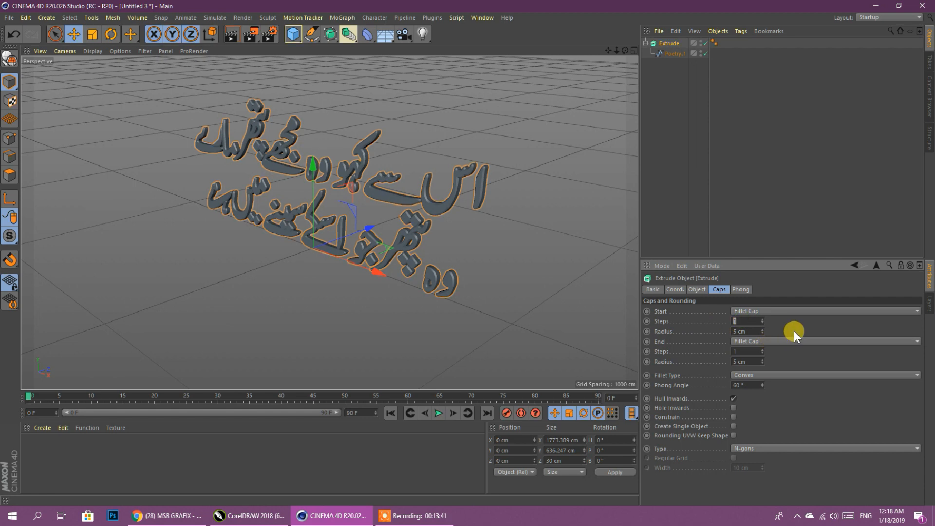
key(Tab)
key(Tab)
key(Tab)
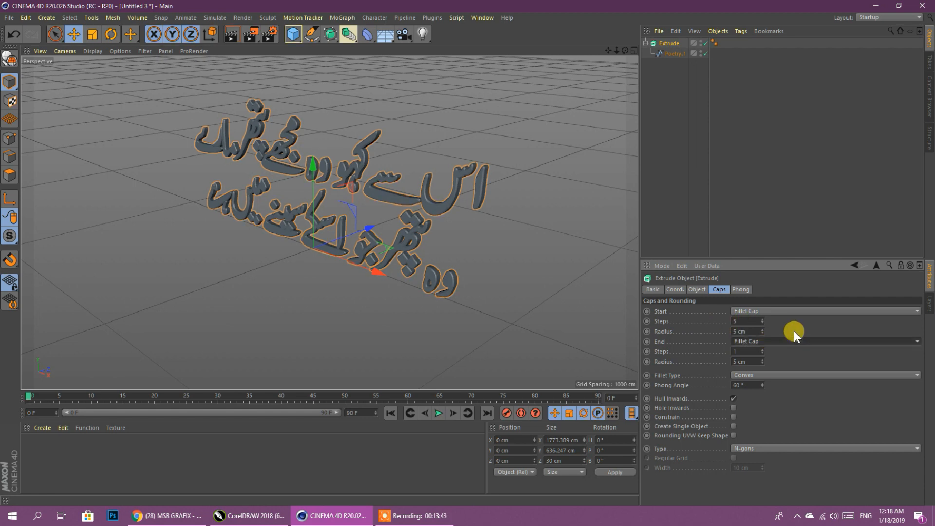
text(5)
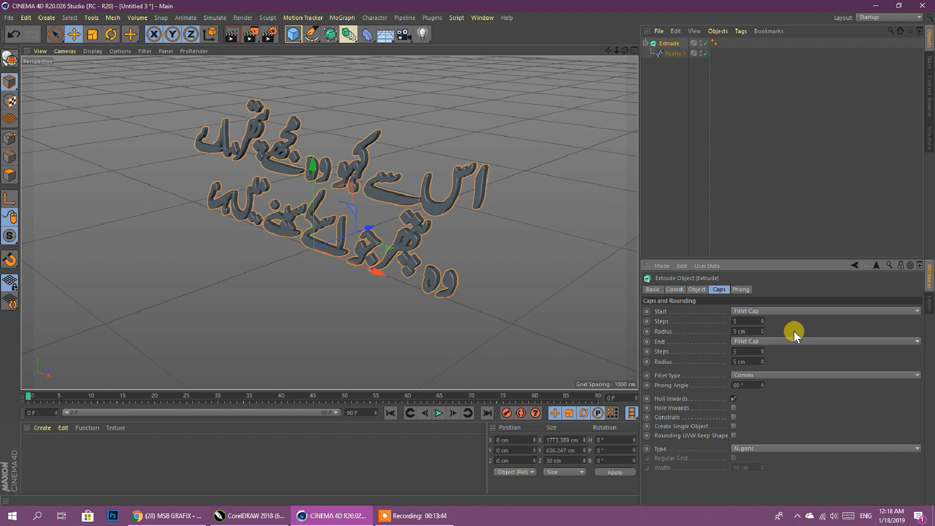
click(734, 228)
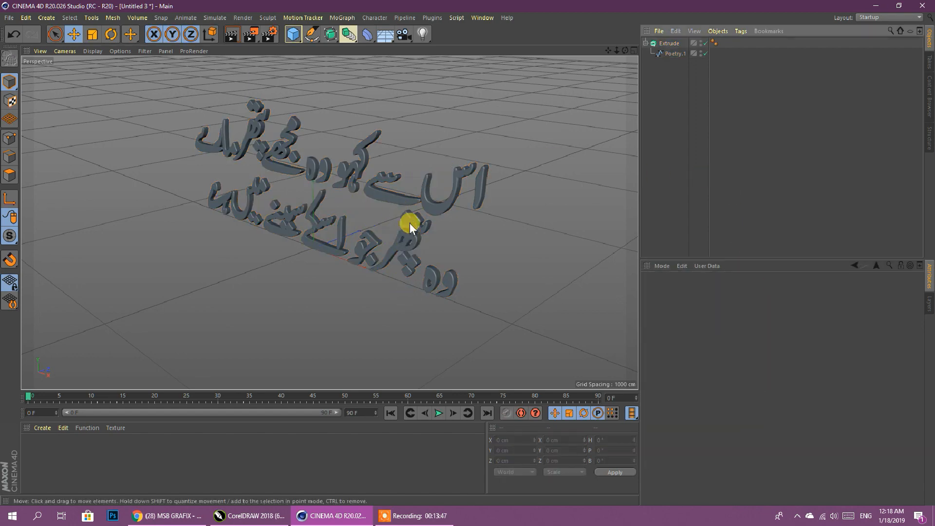
Lay the extruded verse flat by rotating its pitch to -90°, and show it in all four views
click(417, 198)
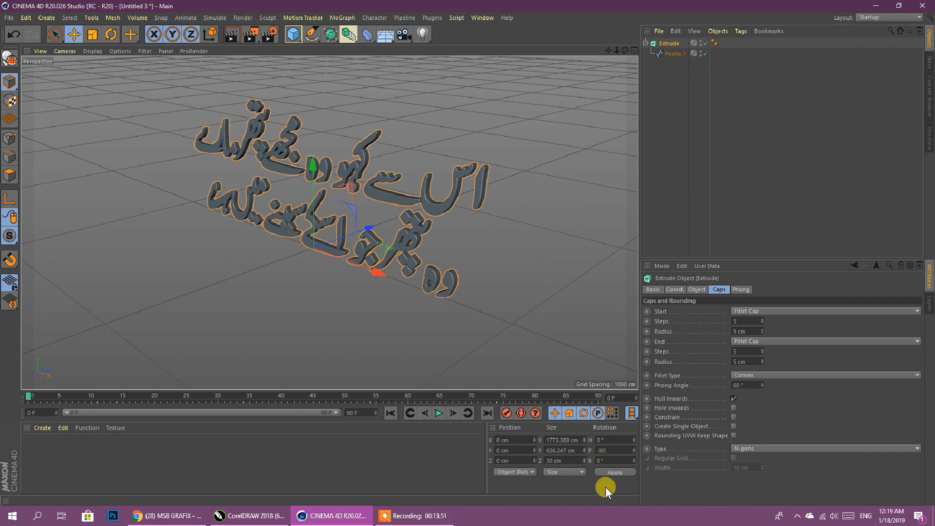
click(606, 472)
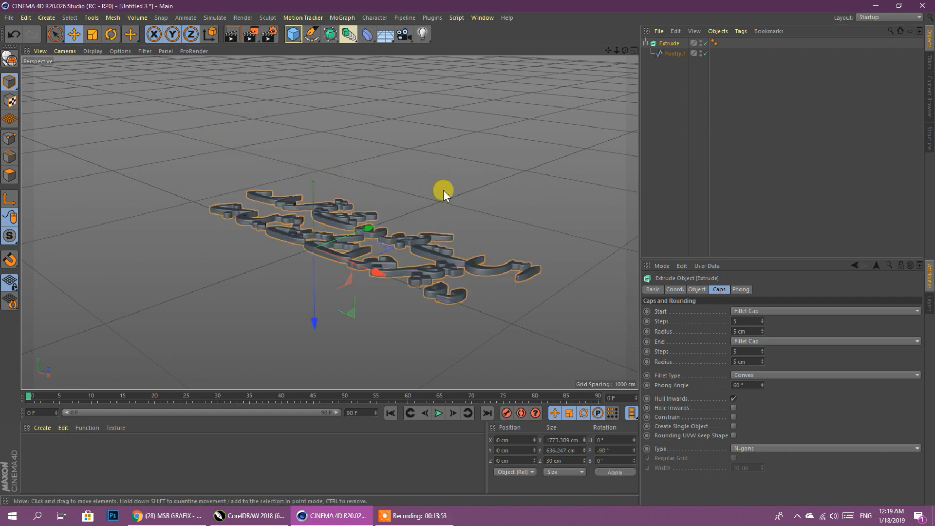
middle_click(394, 308)
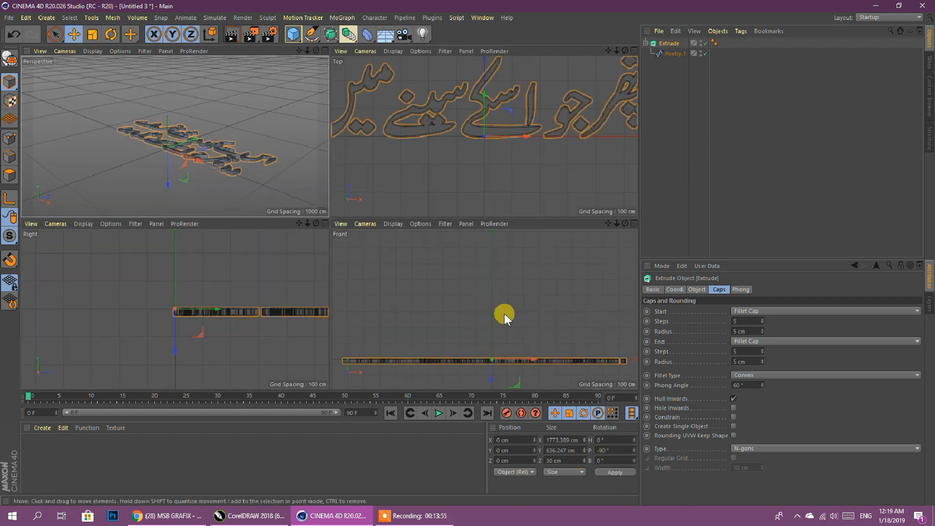
Raise the extruded verse to about 25.2 cm in Y so its underside rests on the ground line
middle_click(488, 381)
scroll(284, 361, up, 6)
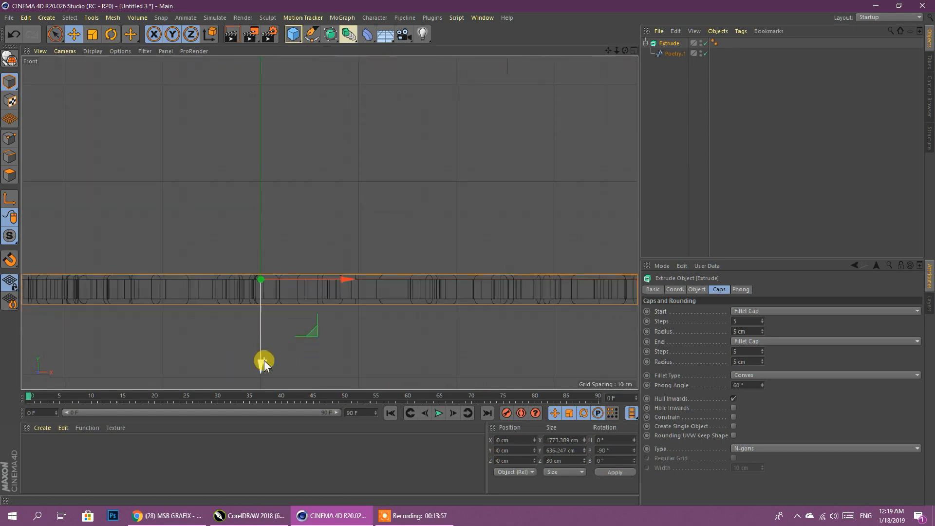
drag(267, 347, 258, 307)
scroll(257, 260, up, 4)
scroll(262, 255, up, 4)
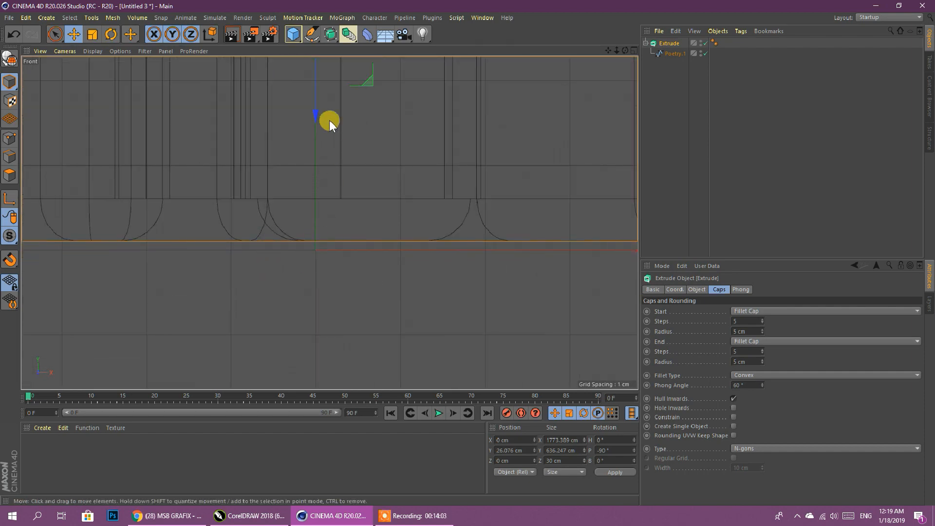
drag(315, 116, 317, 124)
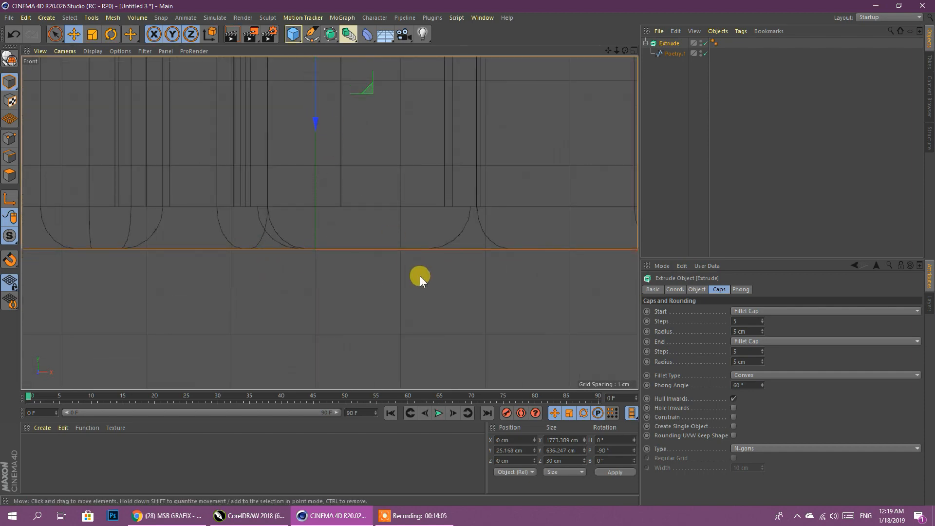
Duplicate the Extrude object with its spline and set the copy's Z movement to 10 cm
middle_click(420, 275)
middle_click(288, 173)
drag(625, 50, 582, 119)
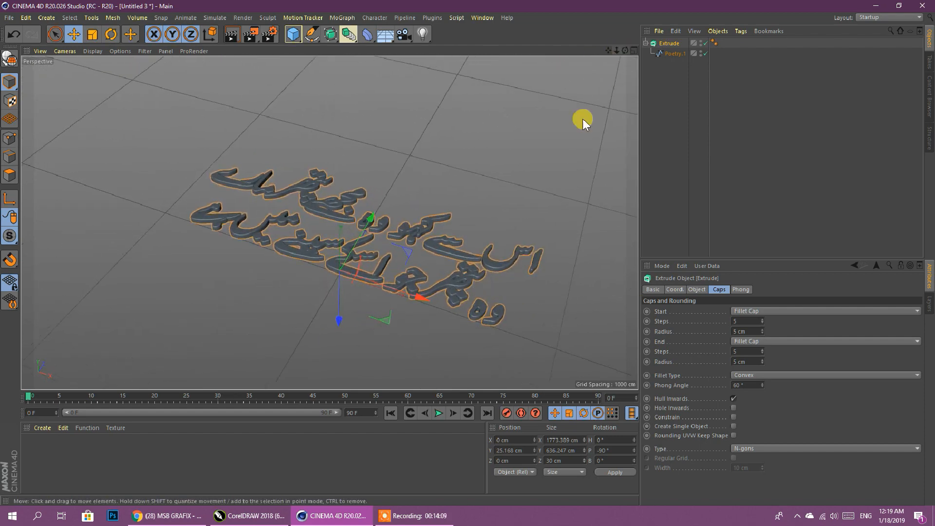
scroll(498, 300, up, 4)
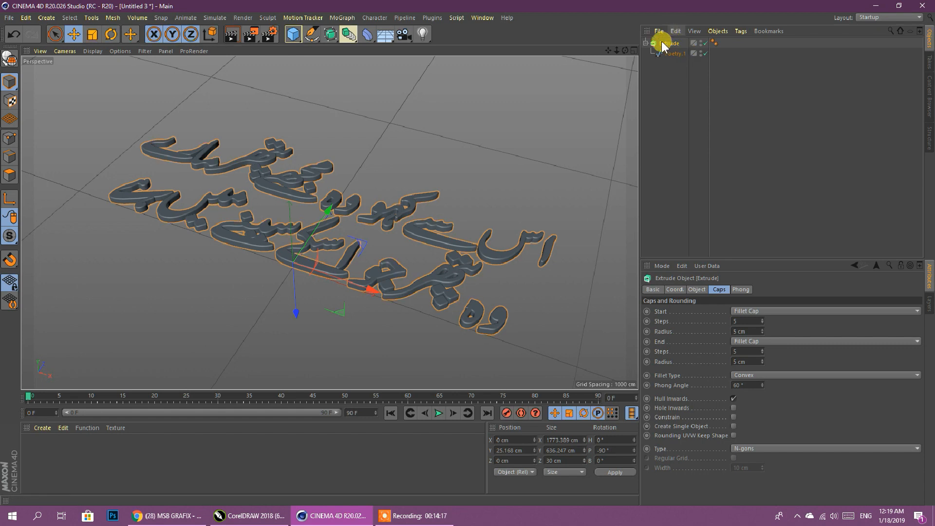
click(646, 43)
ctrl+drag(674, 75, 674, 76)
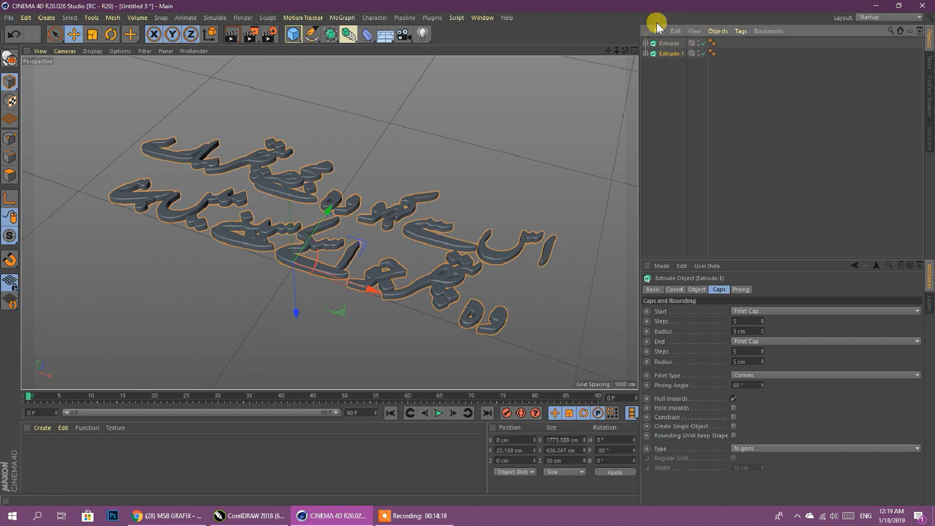
click(697, 291)
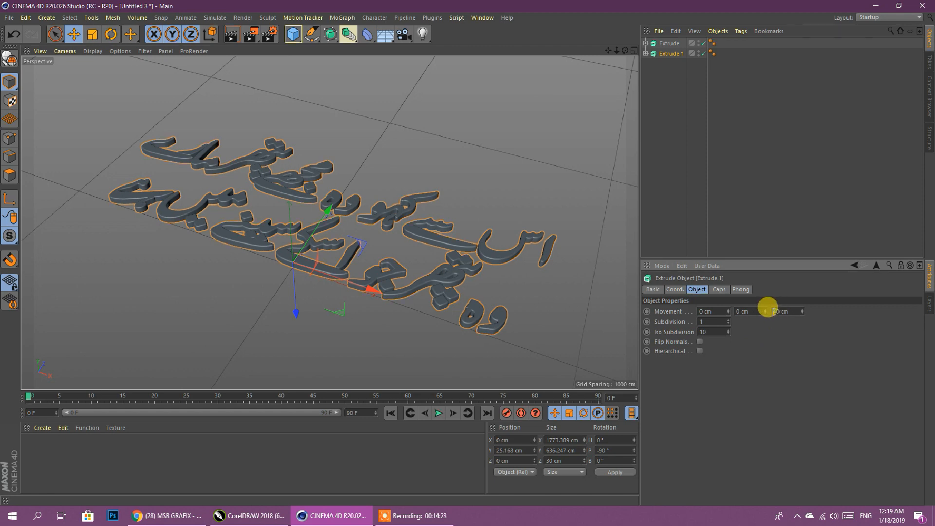
text(1)
key(Return)
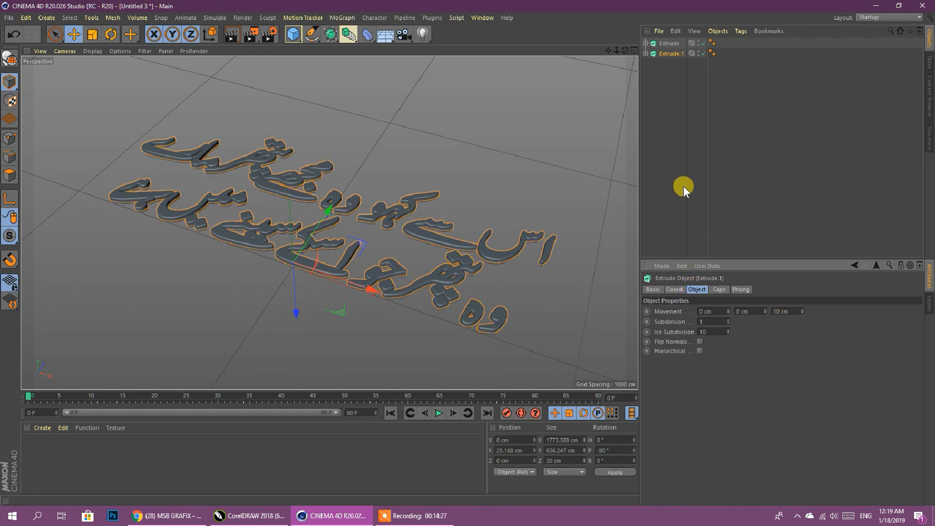
Set the fillet steps to 8 and the radius to 8 cm on both caps of the Extrude copy
click(714, 289)
double_click(750, 321)
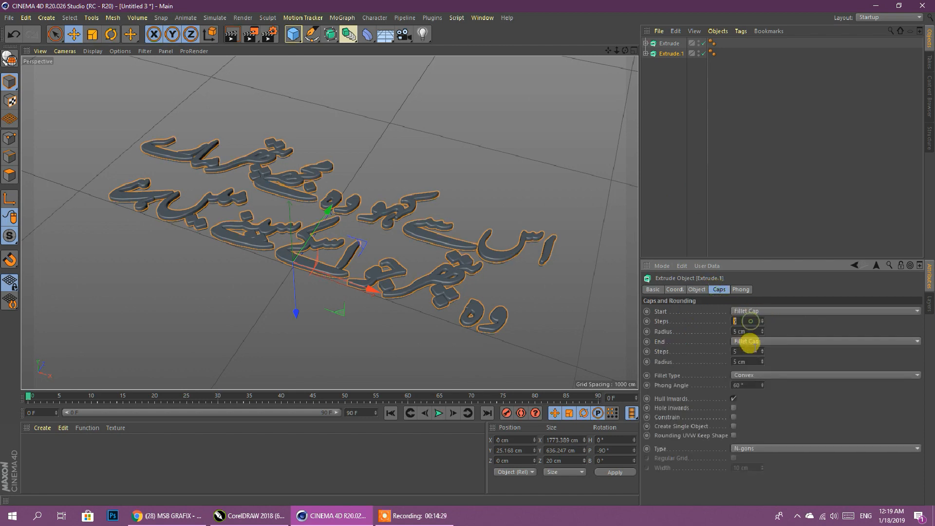
text(8)
key(Tab)
key(Tab)
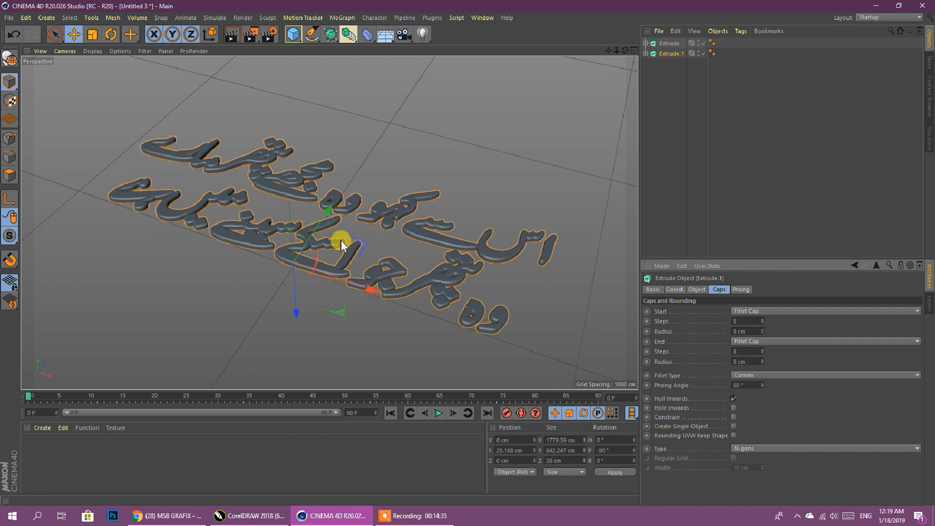
Lower the Extrude copy to about 19.8 cm in Y so it sits within the thickness of the original lettering
drag(298, 313, 297, 315)
middle_click(330, 341)
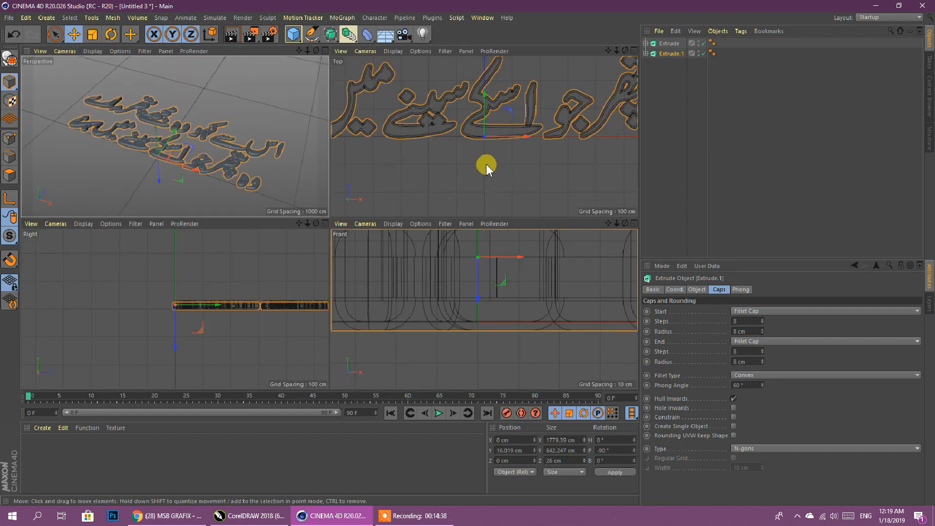
middle_click(478, 326)
scroll(468, 280, down, 5)
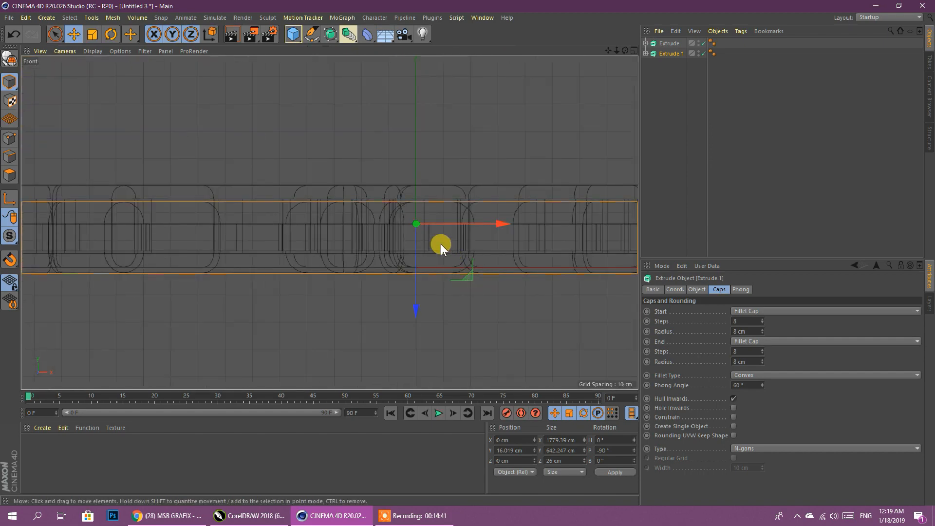
drag(414, 305, 414, 296)
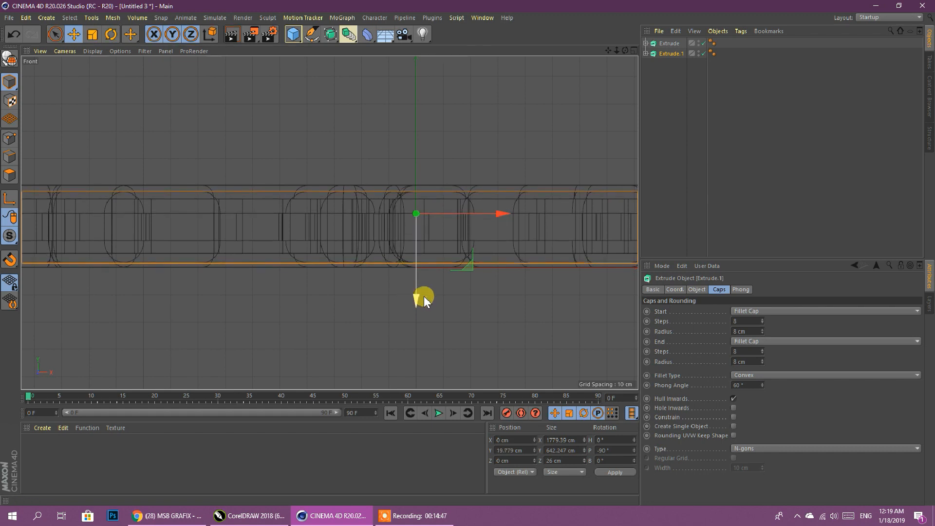
Examine how the two overlapping extruded verses look together in the perspective view, up close and from farther away
middle_click(468, 303)
middle_click(276, 207)
scroll(425, 267, up, 6)
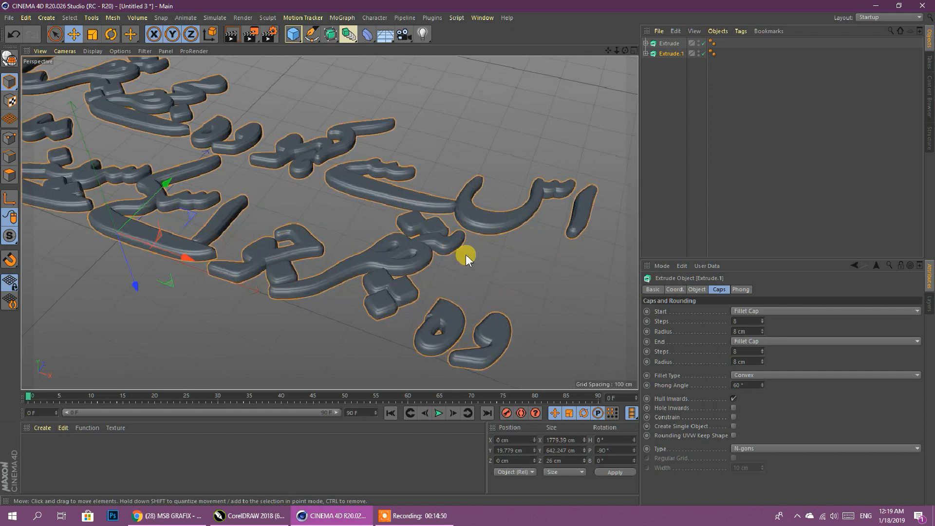
scroll(466, 254, down, 8)
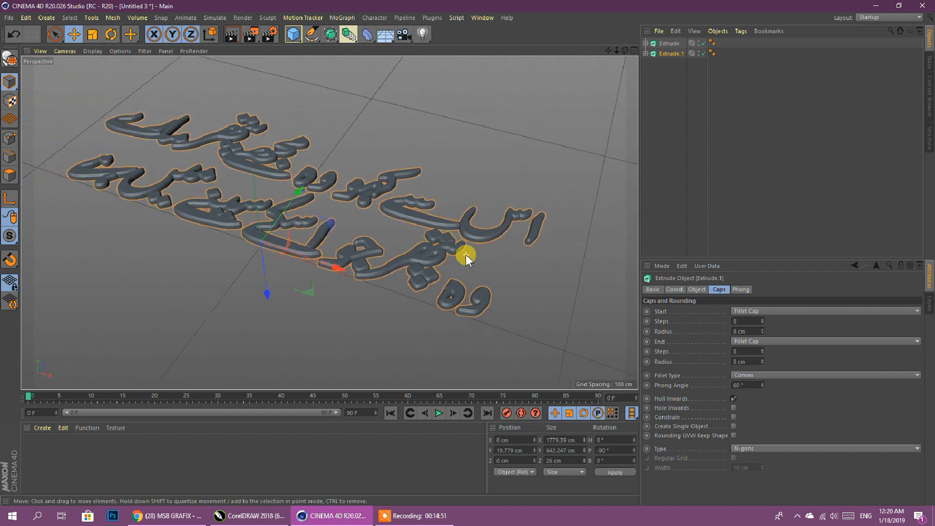
scroll(466, 250, up, 8)
scroll(470, 241, up, 3)
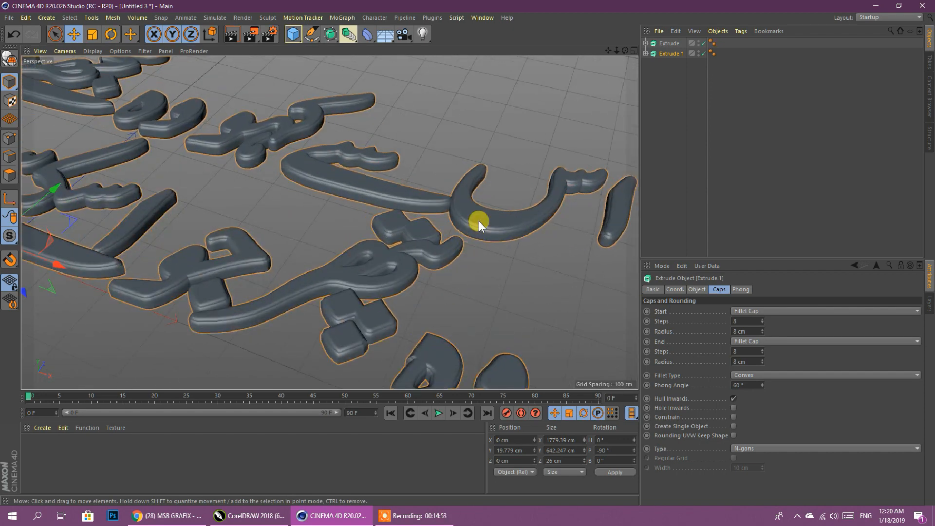
scroll(475, 224, down, 6)
Add a Floor object and a Background object to the scene
click(385, 33)
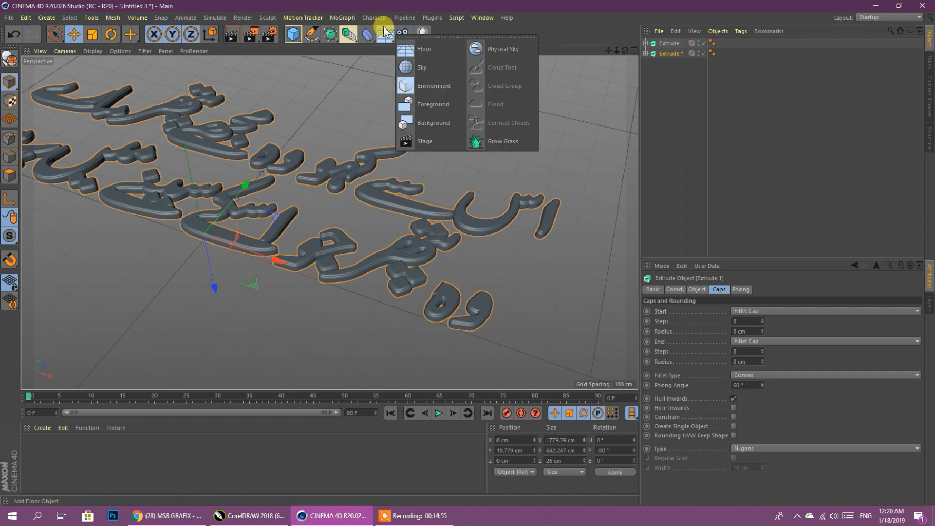
click(423, 49)
click(384, 33)
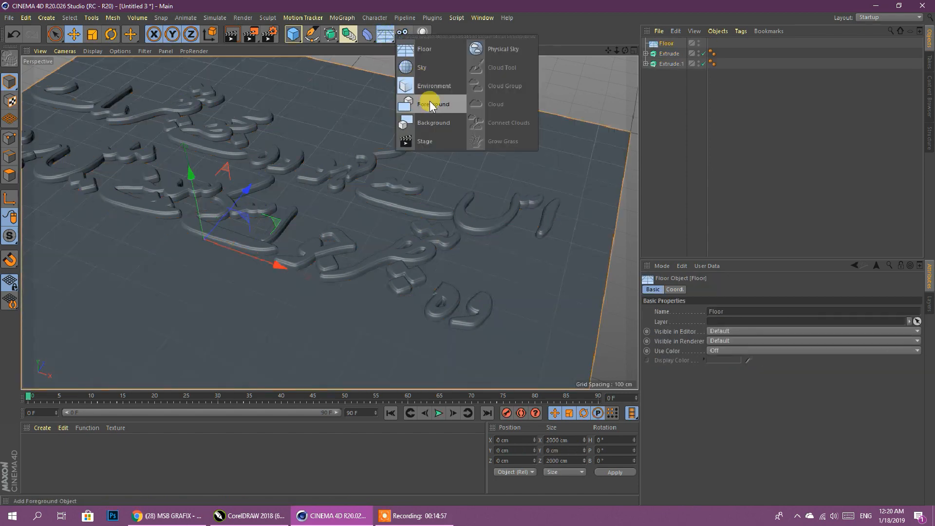
click(433, 123)
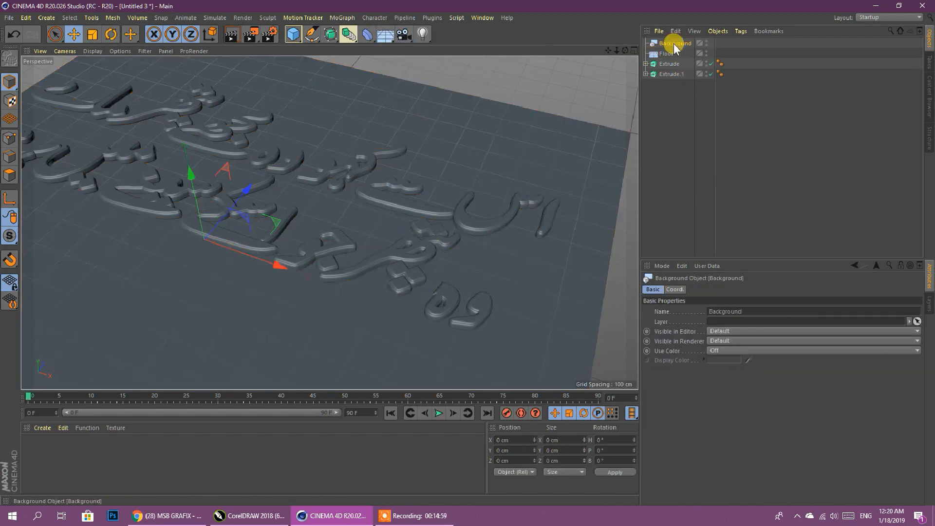
Add a Compositing tag to the Background object and open the tag choices for the Floor object
right_click(674, 45)
mouse_move(747, 50)
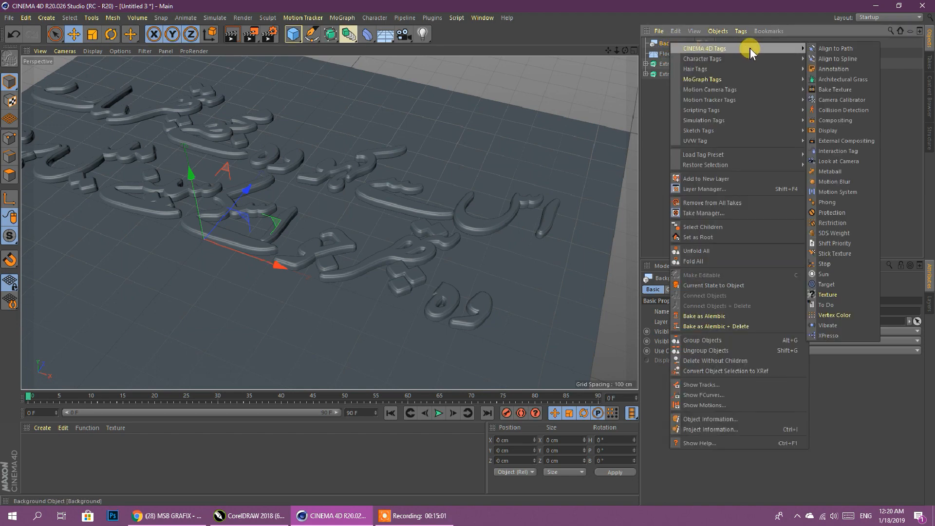
click(834, 122)
right_click(675, 54)
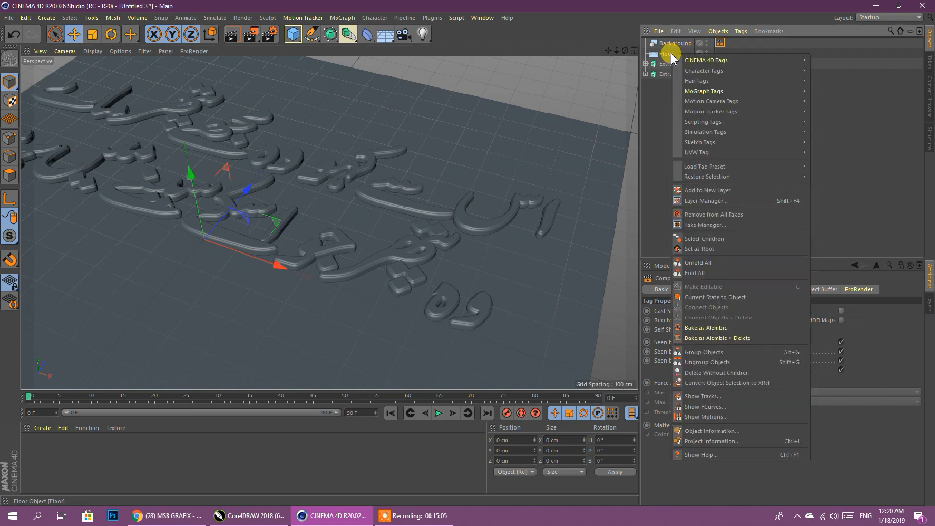
Add a Compositing tag to the Floor object
mouse_move(708, 61)
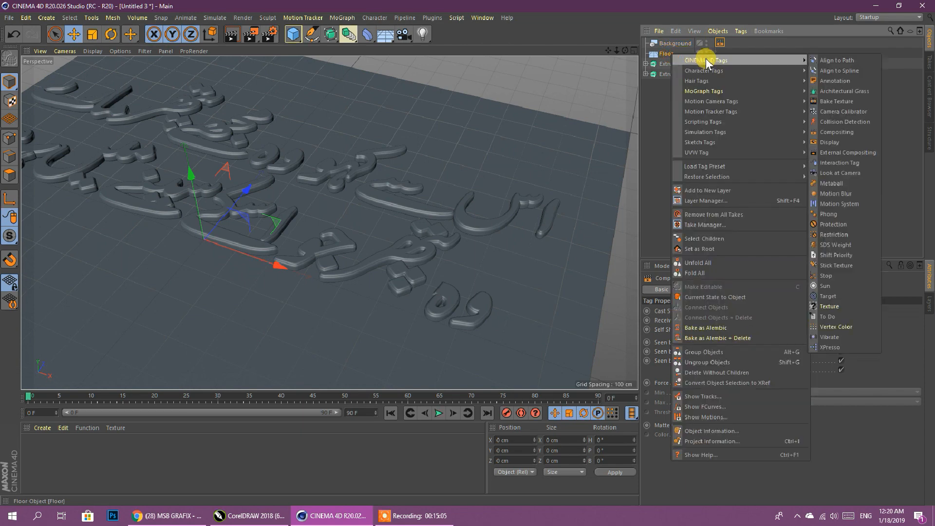
click(833, 132)
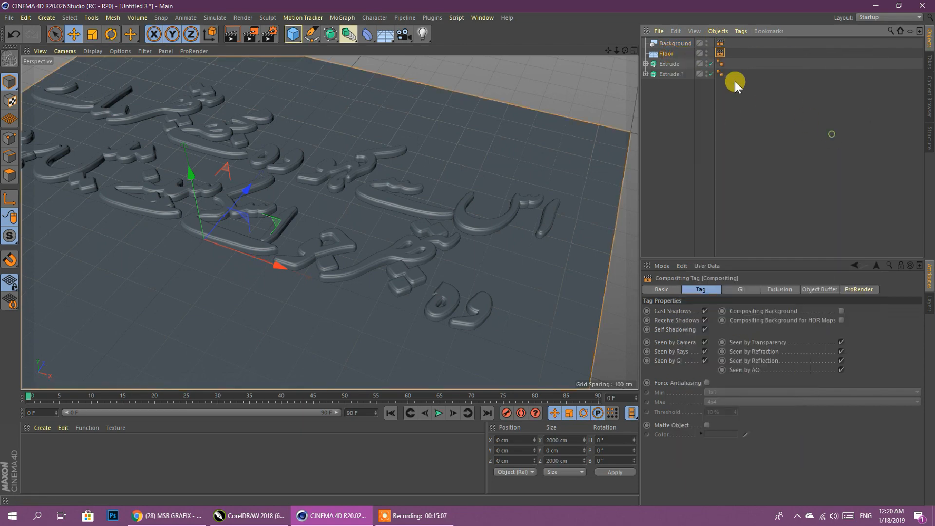
Load the material stored in the a1 C4D file from the 3D > My Files folder on drive D
click(44, 428)
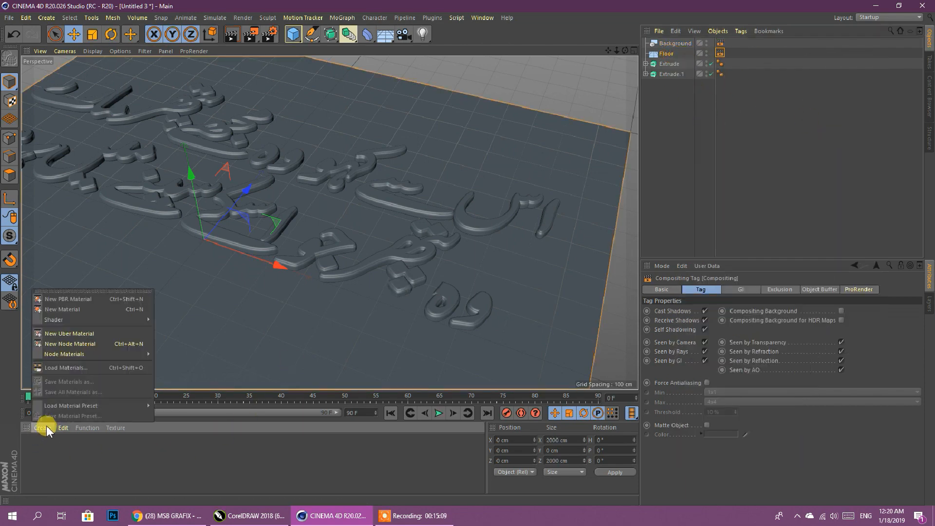
click(64, 369)
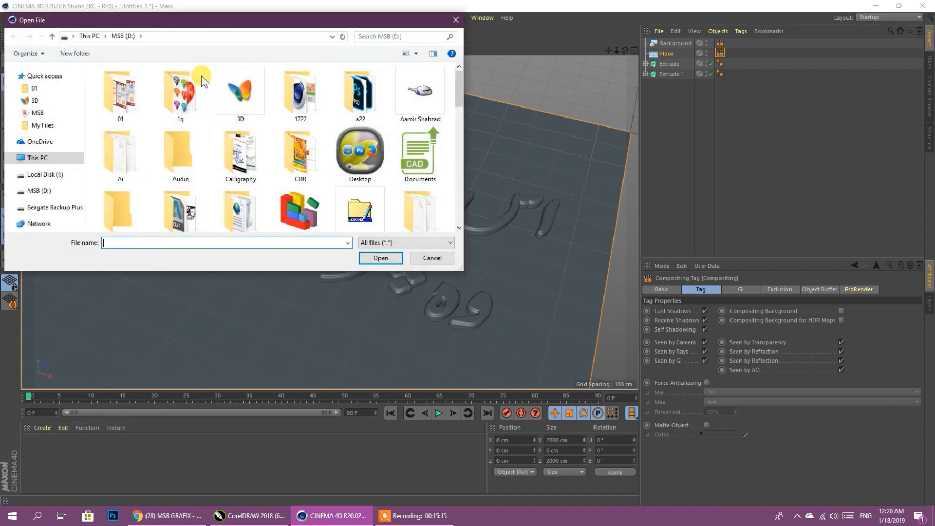
double_click(238, 94)
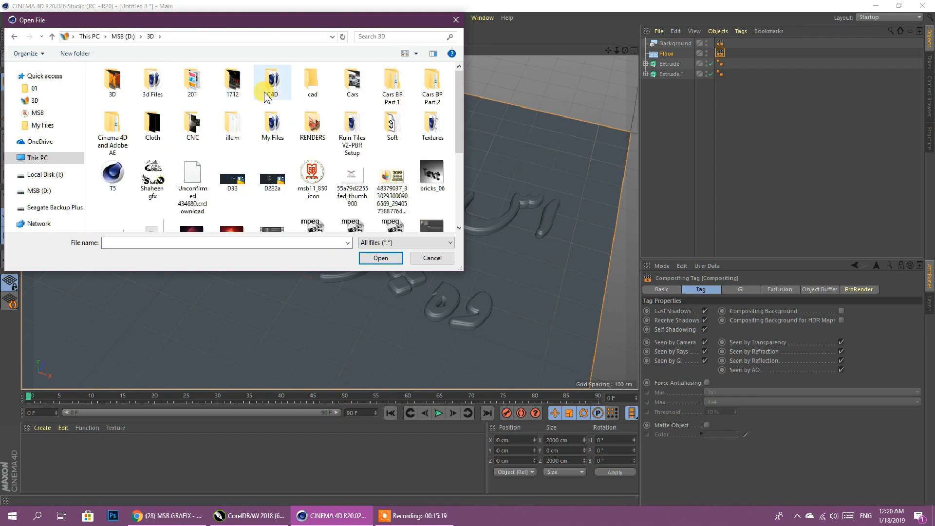
double_click(272, 126)
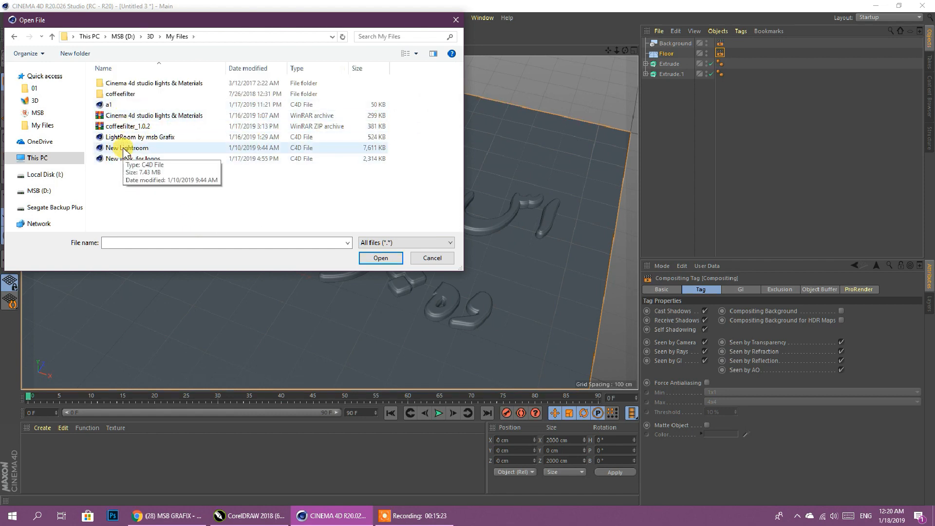
double_click(108, 105)
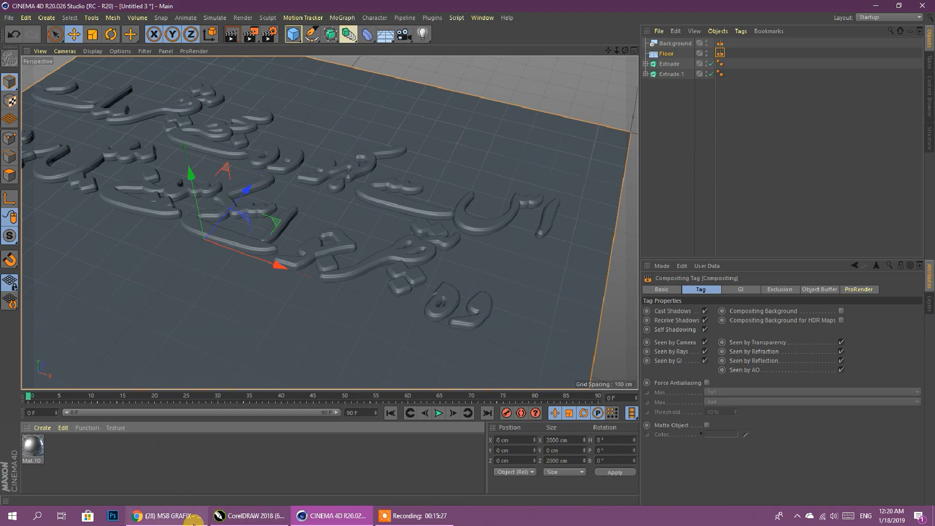
Switch to Chrome to look over the MSB GRAFIX channel's uploaded videos, and return to Cinema 4D
click(170, 515)
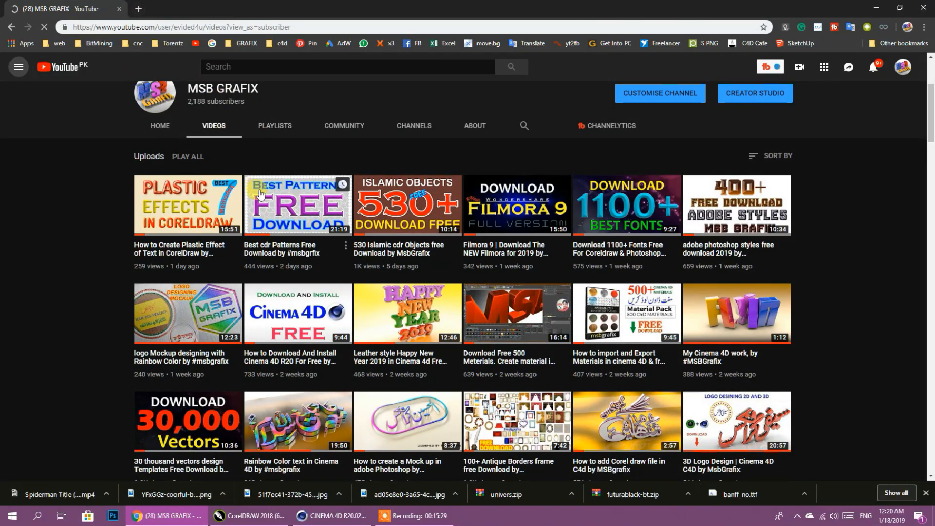
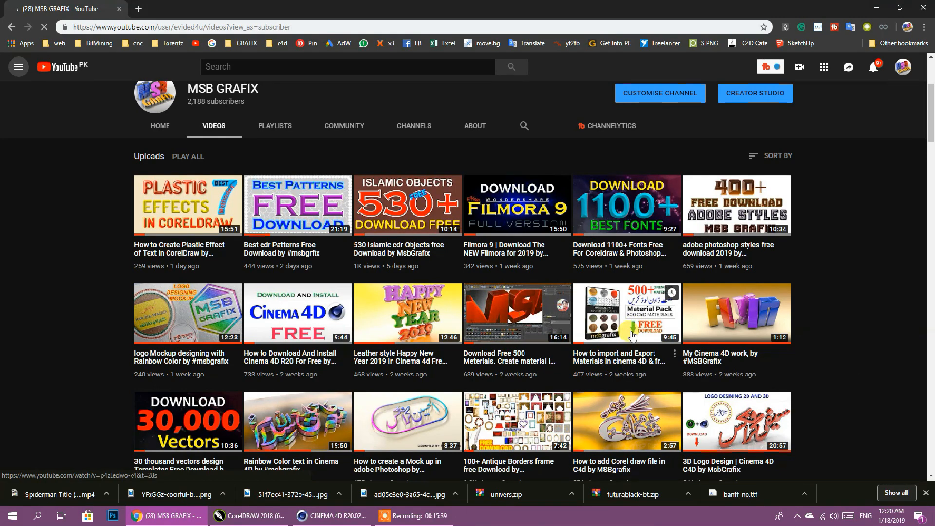
click(876, 7)
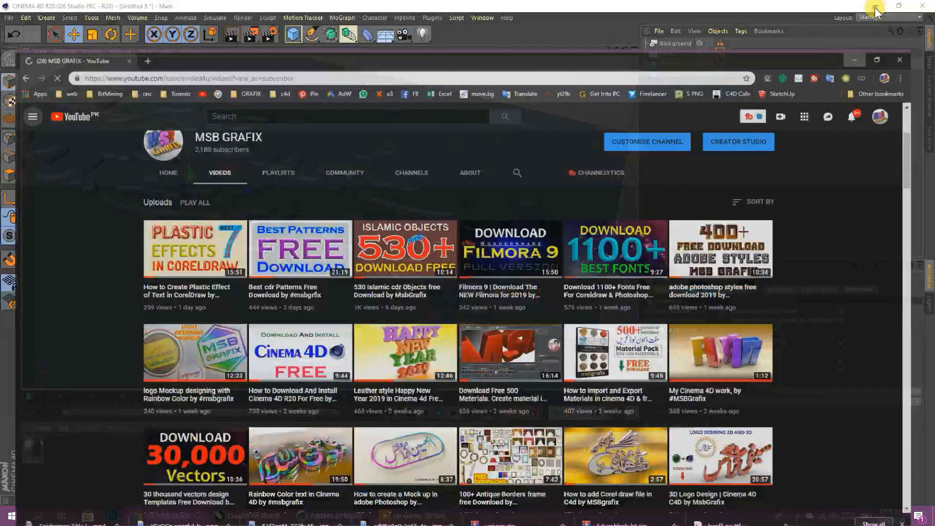
Apply the Mat.10 material to the floor and set its Default Reflection roughness to 19%
click(30, 451)
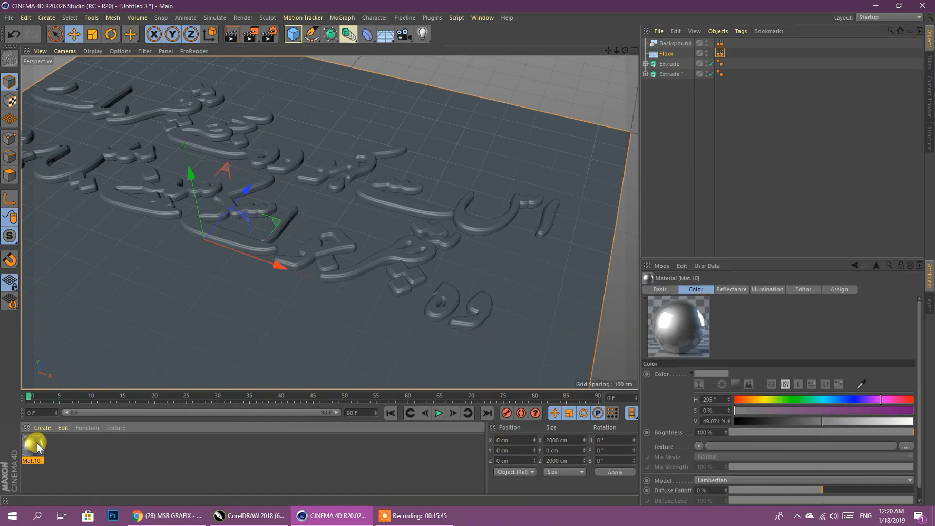
drag(36, 447, 146, 336)
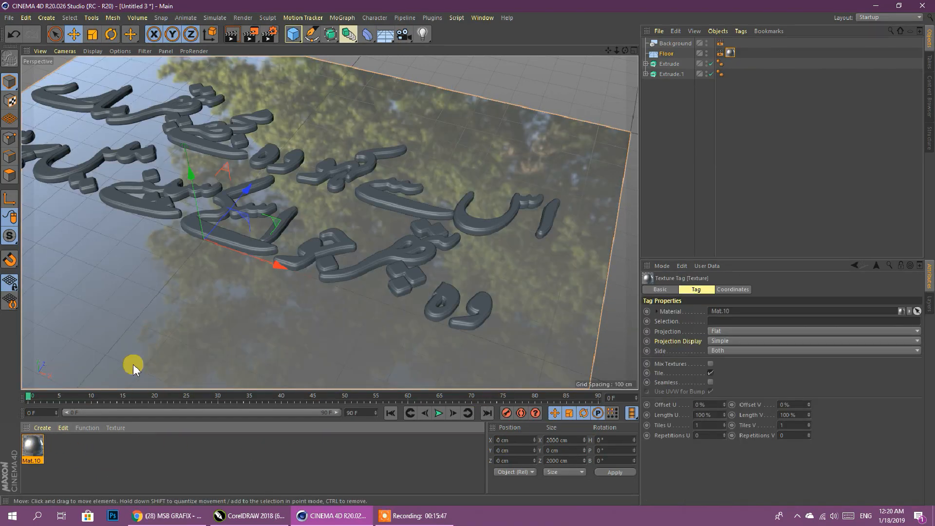
double_click(38, 445)
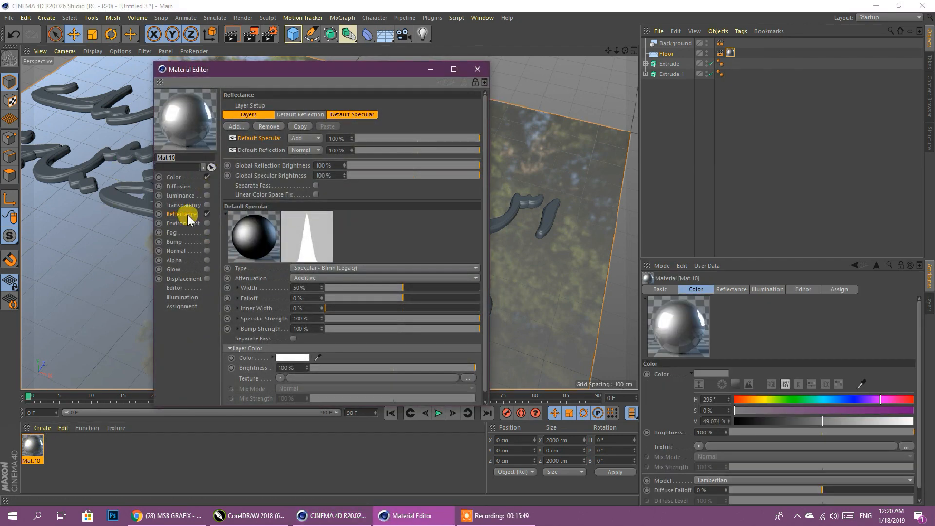
click(290, 114)
drag(302, 209, 359, 206)
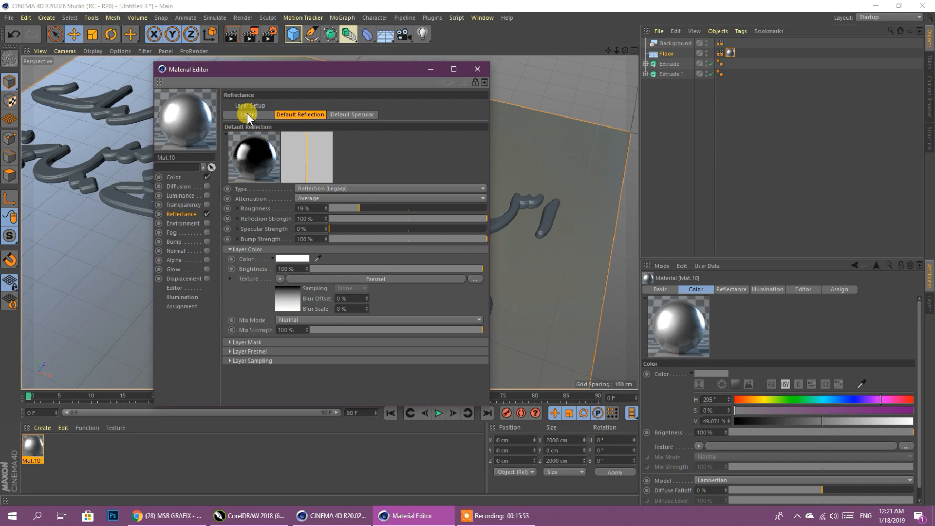
Change Mat.10's color to a muted olive with hue 53°, saturation 20% and value 46%
click(173, 177)
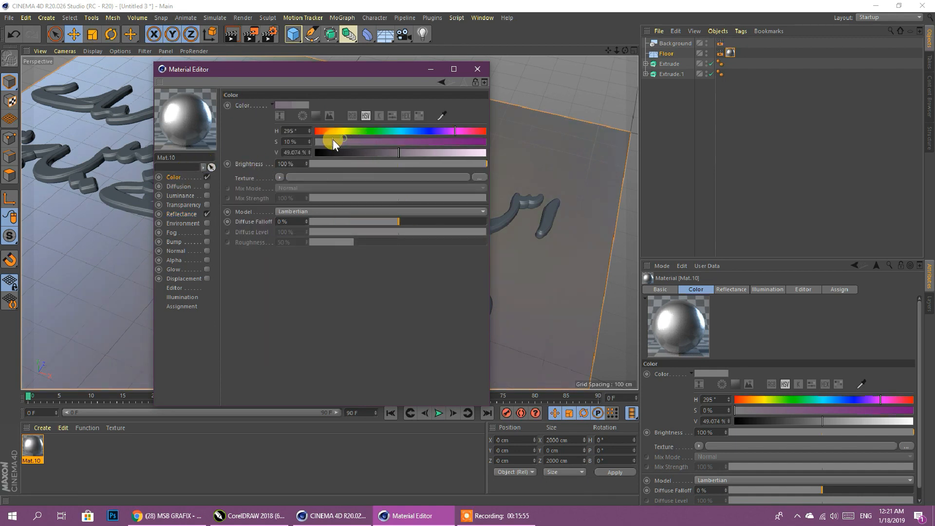
drag(399, 152, 318, 142)
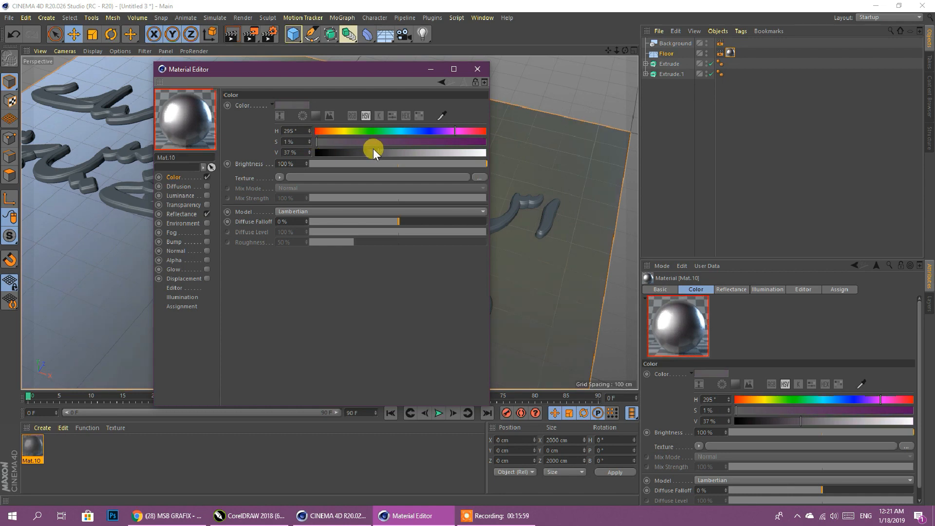
click(383, 153)
click(351, 132)
click(350, 140)
drag(350, 139, 341, 130)
click(341, 131)
click(394, 152)
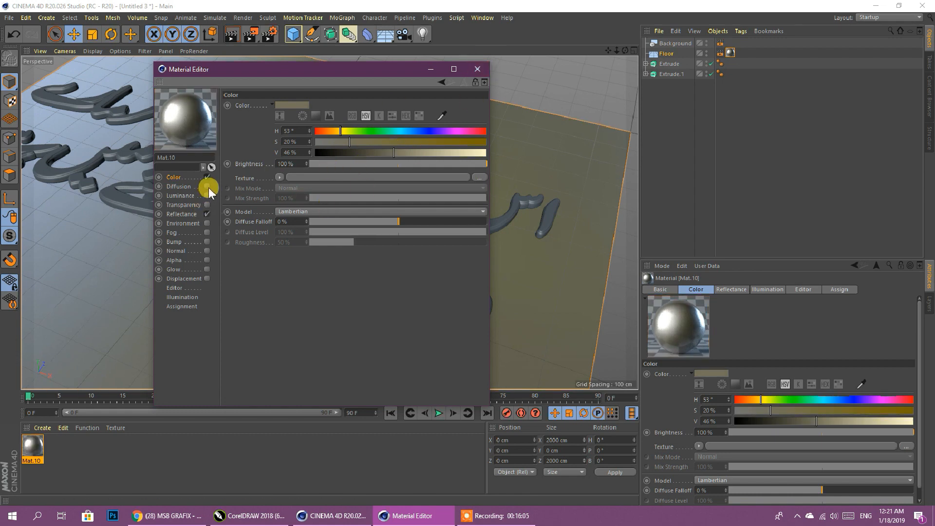
click(471, 69)
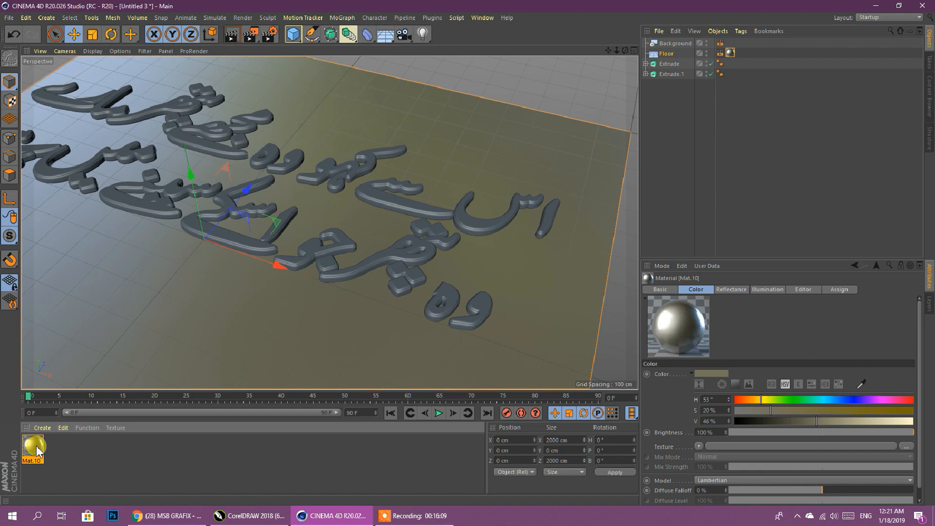
Apply Mat.10 to the Background object and set the Floor texture tag's projection to Frontal
drag(37, 449, 680, 45)
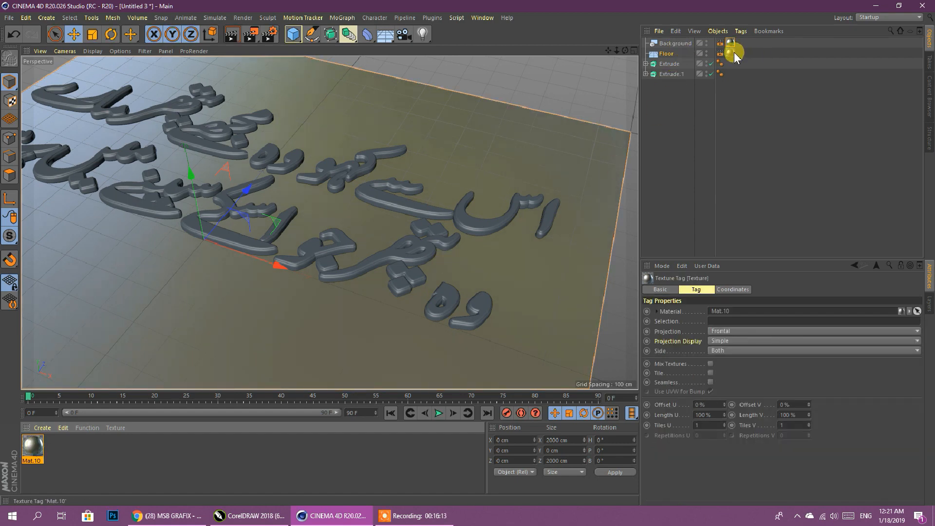
click(723, 331)
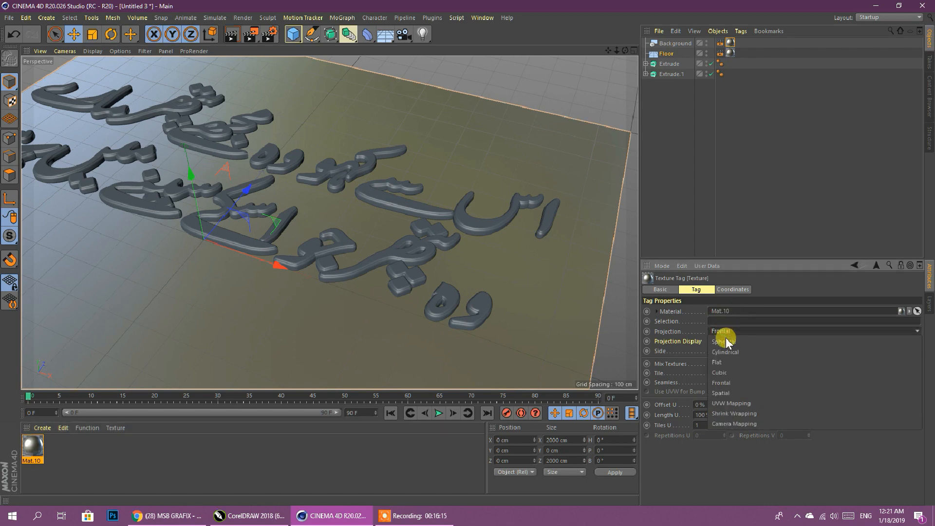
click(717, 361)
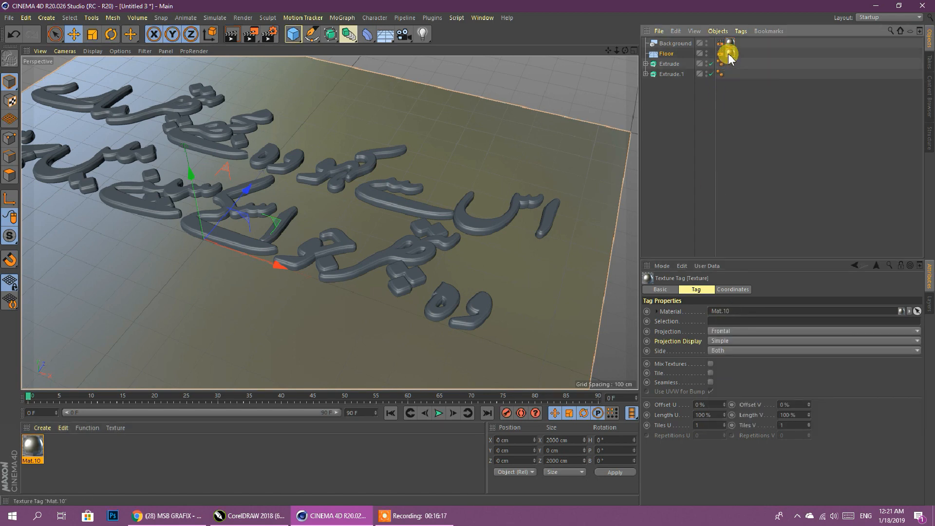
click(722, 330)
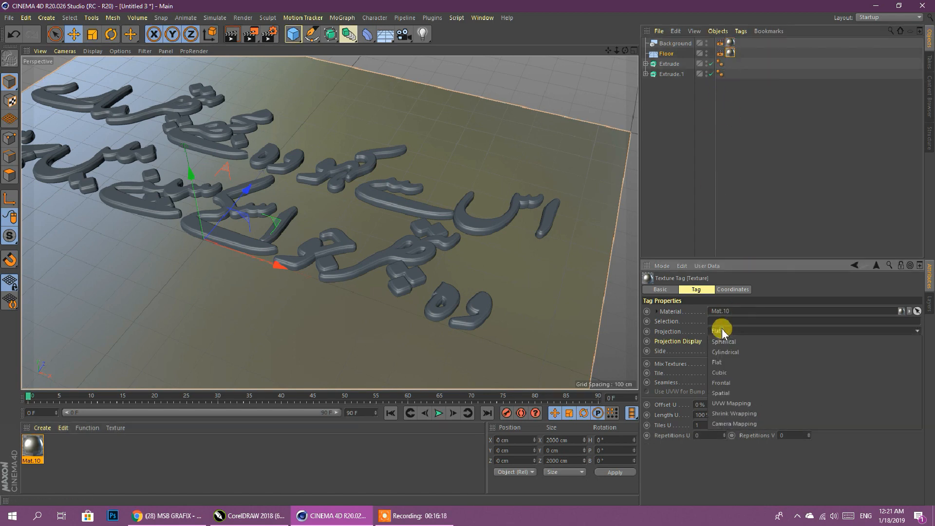
click(723, 382)
click(668, 43)
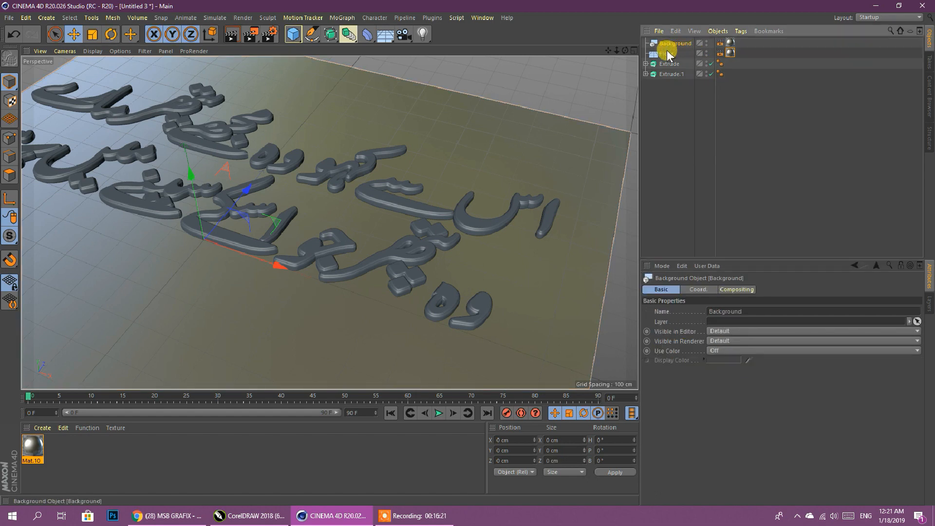
click(666, 53)
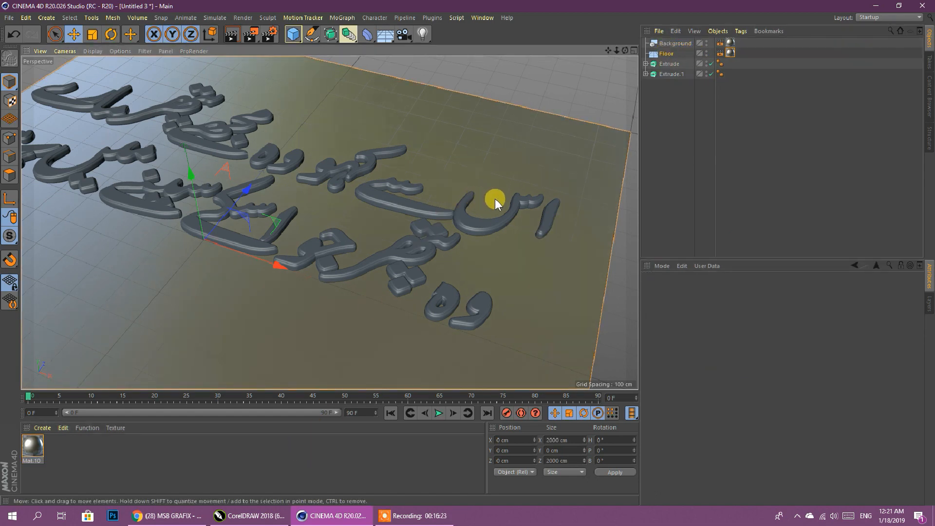
Duplicate the Mat.10 material to get a second material for the calligraphy
alt+drag(495, 198, 335, 191)
double_click(83, 452)
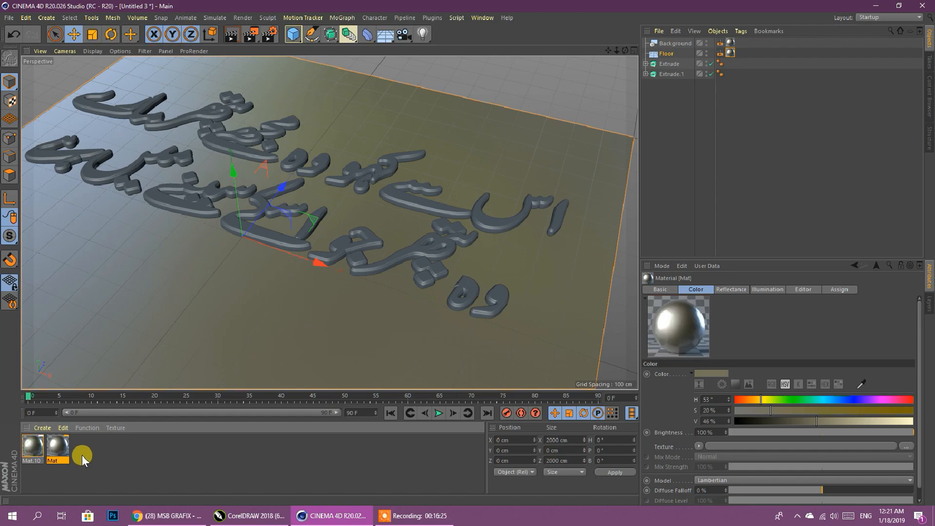
click(425, 515)
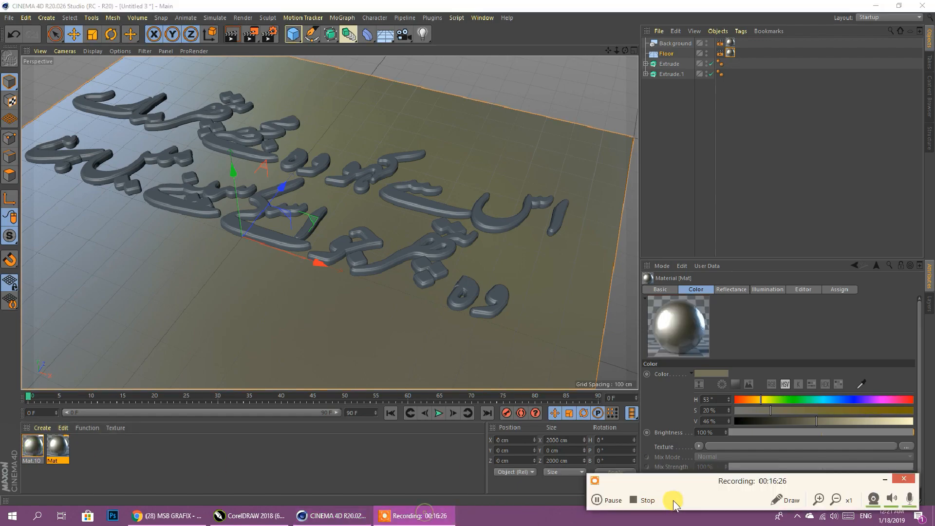
click(617, 501)
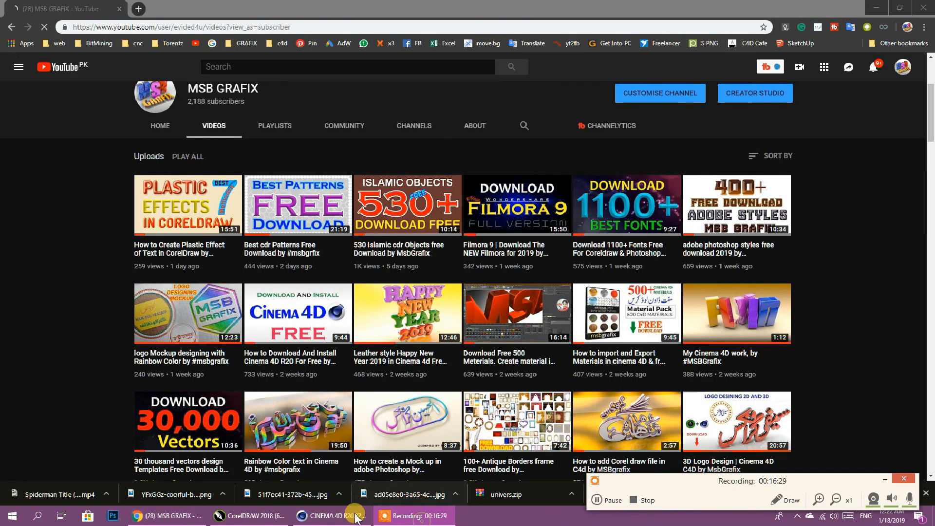
click(884, 480)
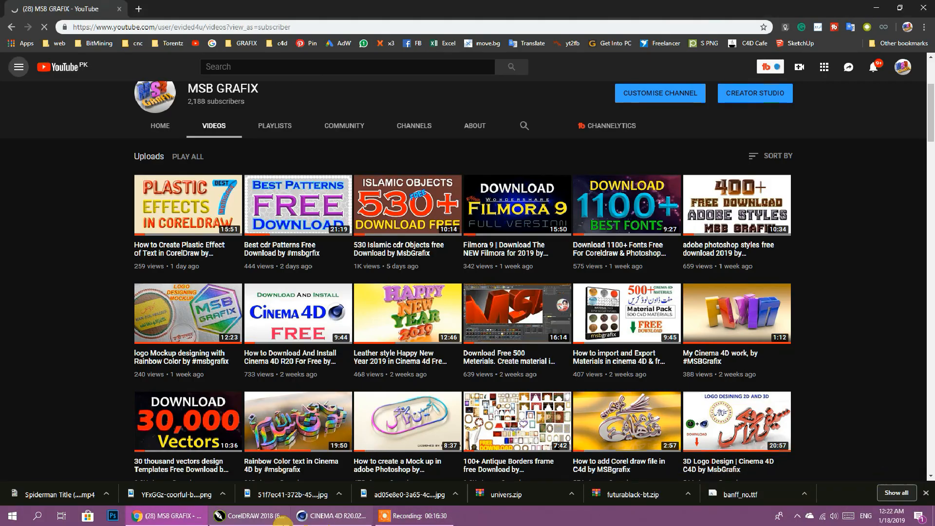
click(312, 516)
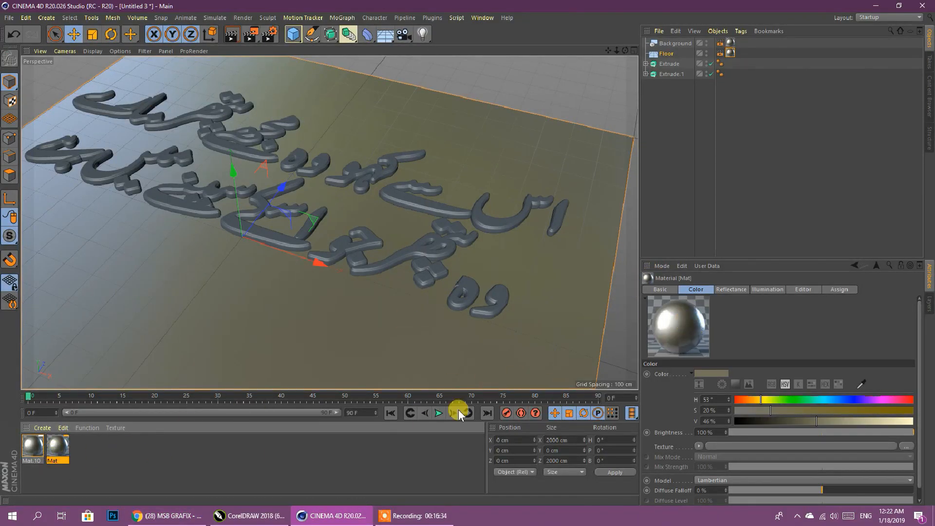
Set the duplicated material's color to pure red with hue 0°, saturation 100% and value 100%
double_click(57, 452)
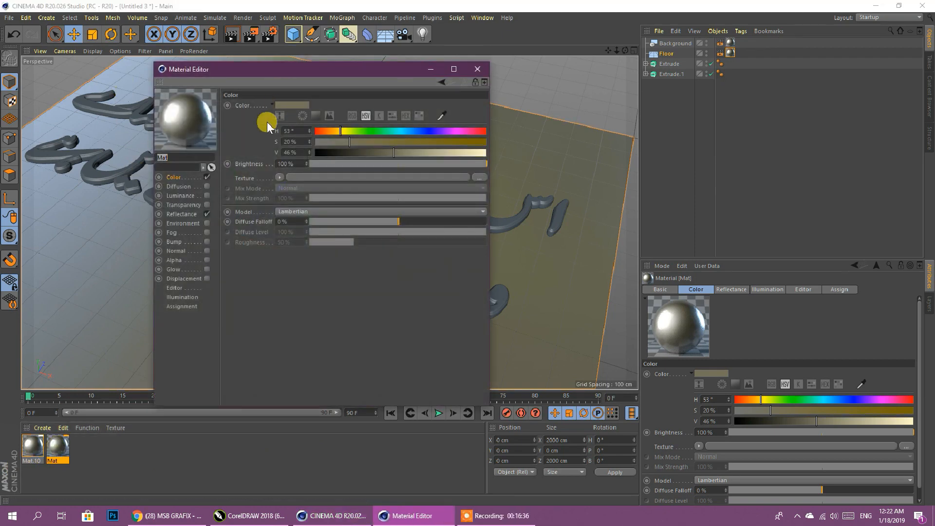
click(332, 131)
drag(316, 135, 315, 133)
drag(411, 142, 493, 154)
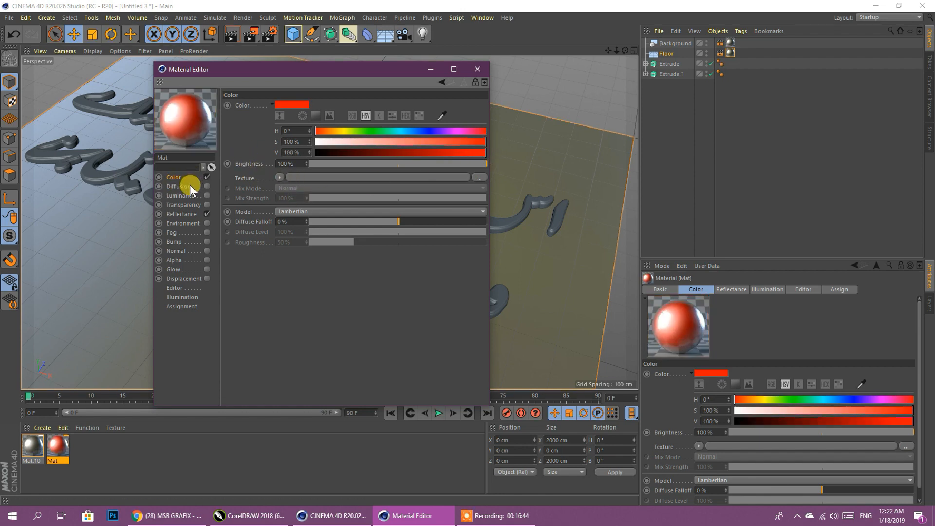
click(497, 516)
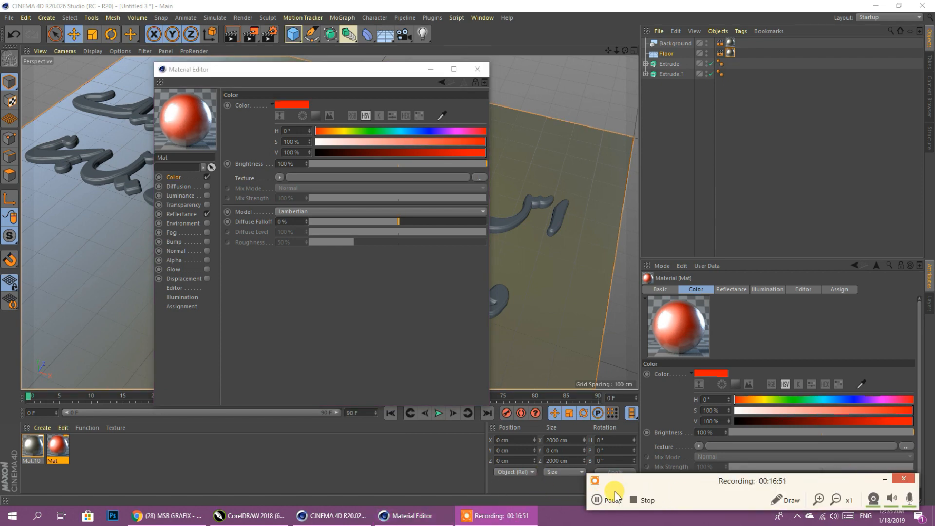
click(891, 482)
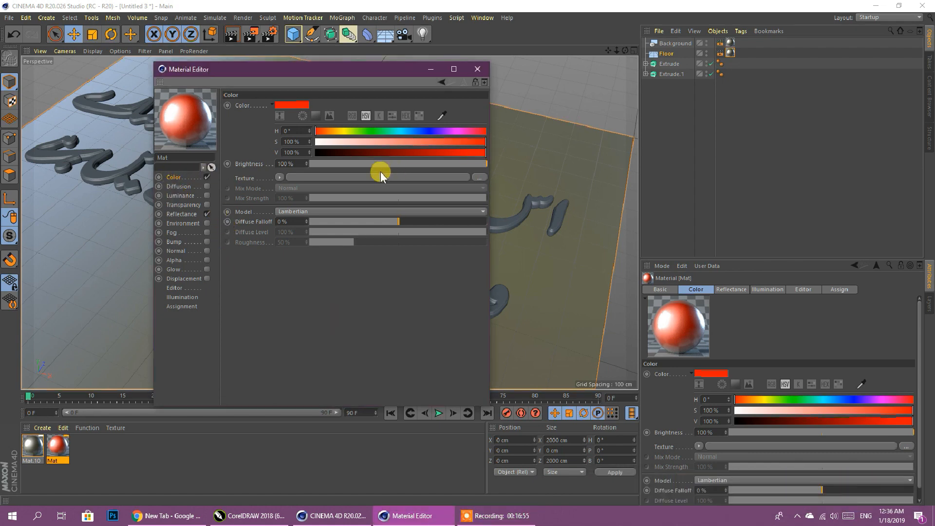
Darken the red material Mat by lowering its color value to 80%
click(193, 215)
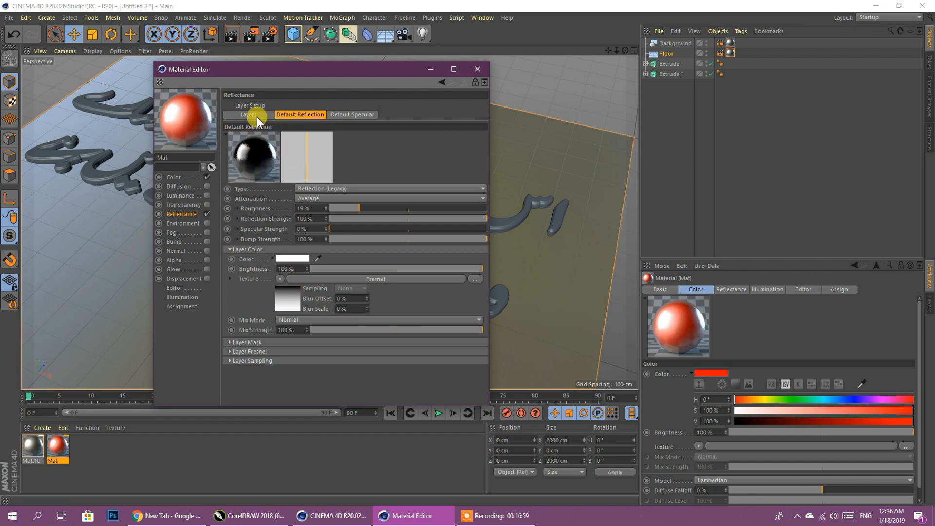
click(362, 208)
click(250, 115)
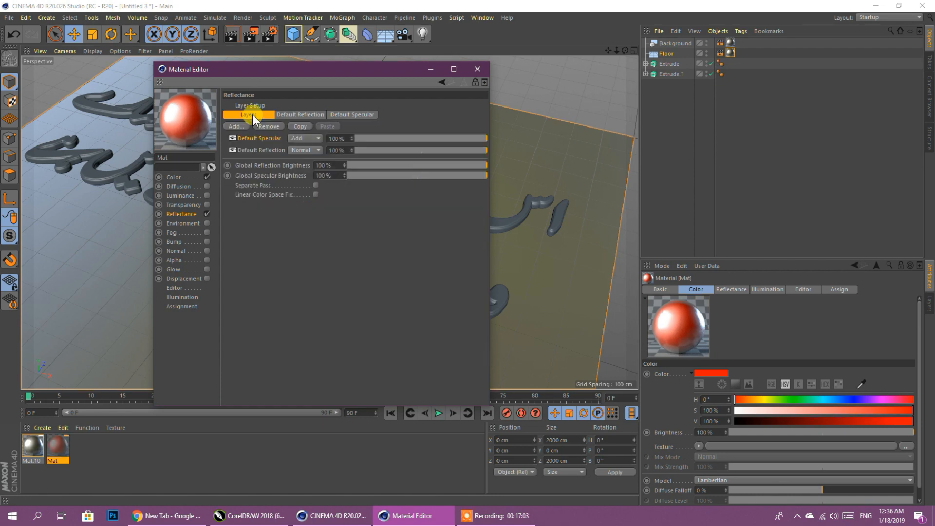
click(178, 177)
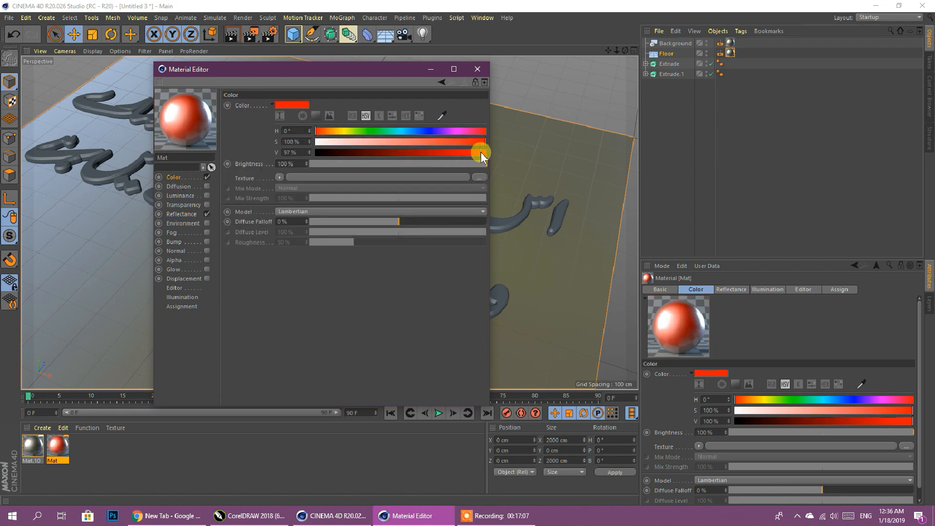
drag(473, 154, 451, 153)
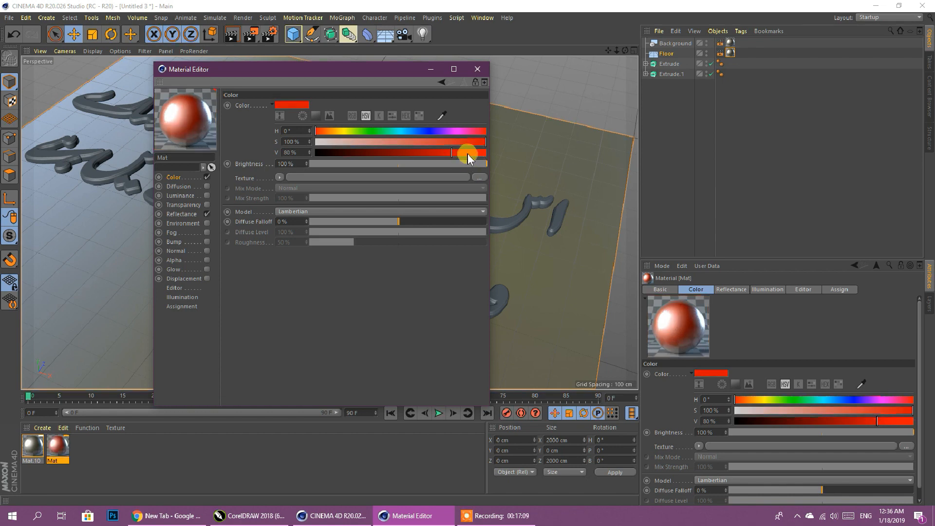
click(478, 69)
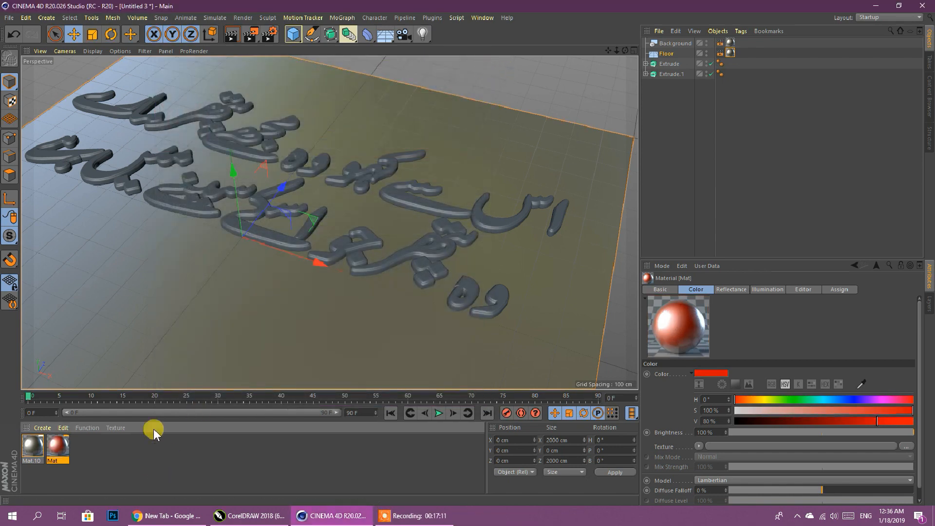
Make three copies of the red material and recolor them orange, green and blue with hues 40°, 113° and 238°
ctrl+drag(53, 451, 128, 454)
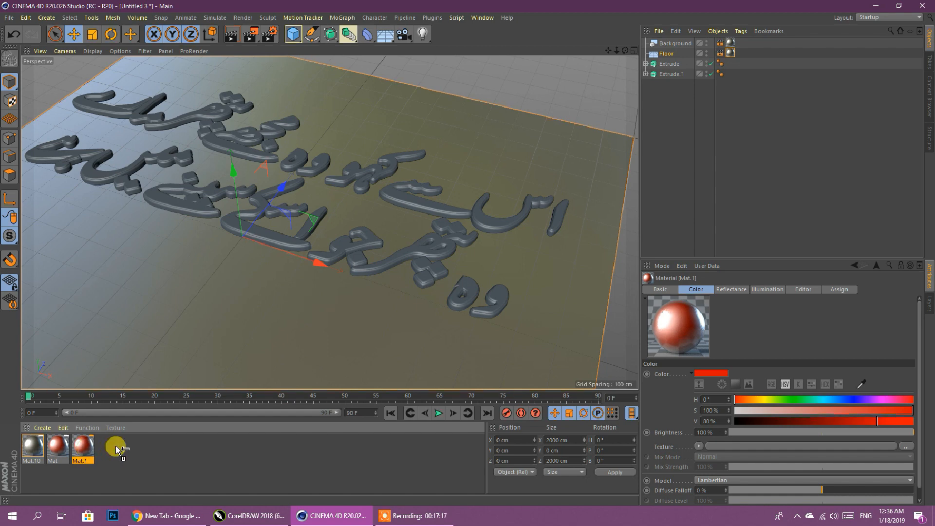
ctrl+drag(109, 446, 146, 448)
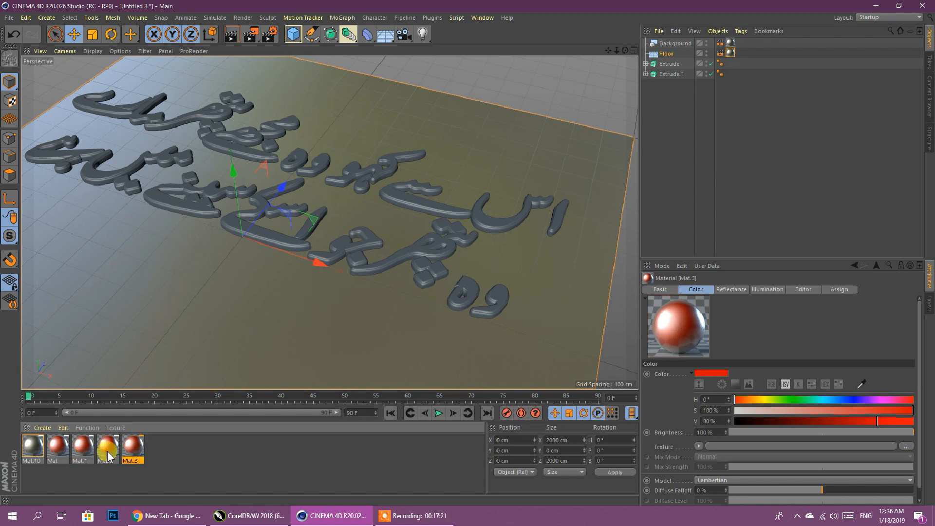
click(86, 447)
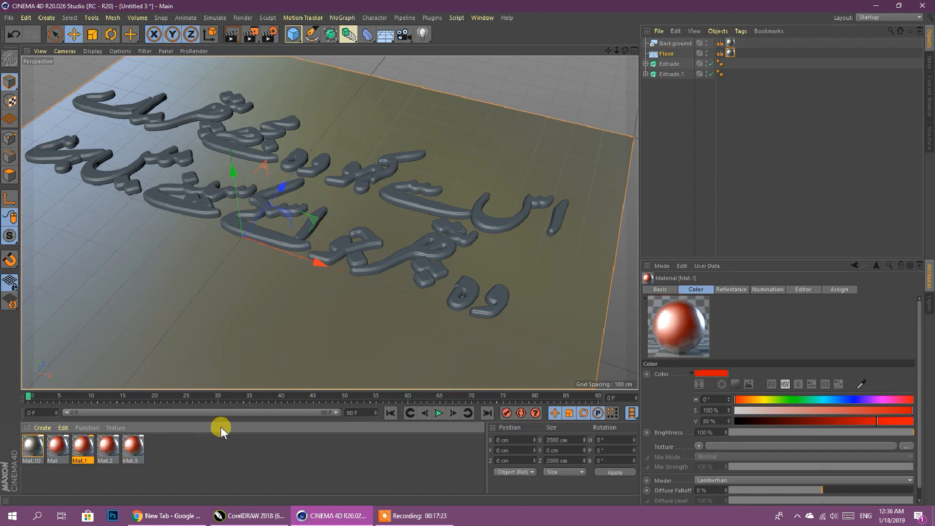
click(755, 399)
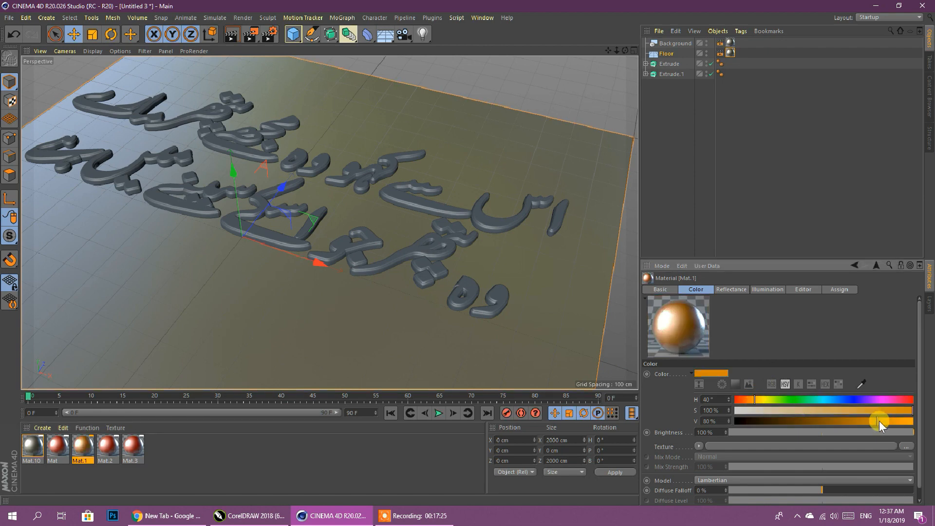
click(108, 447)
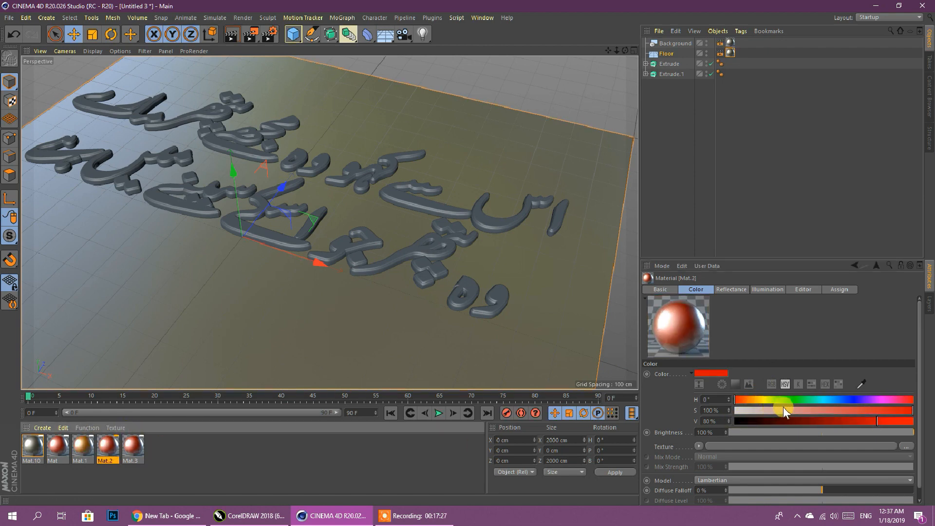
click(791, 400)
click(132, 447)
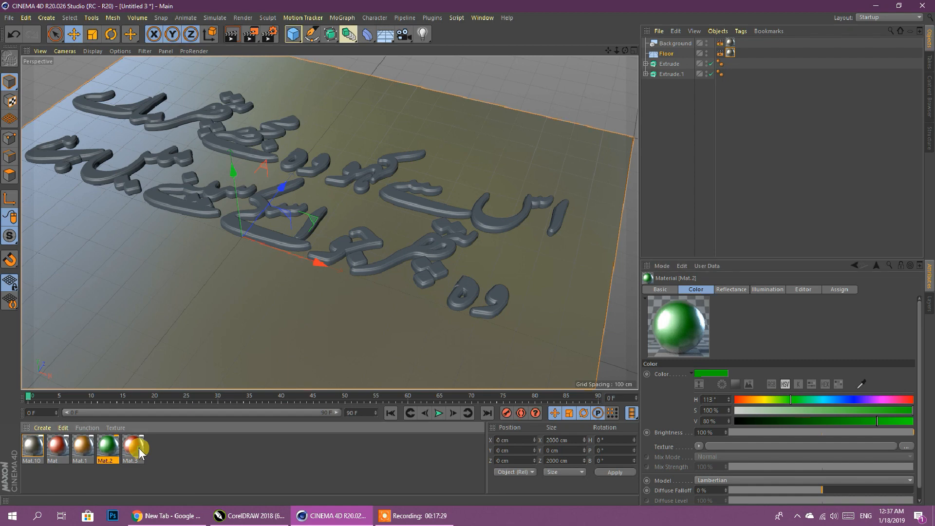
click(852, 399)
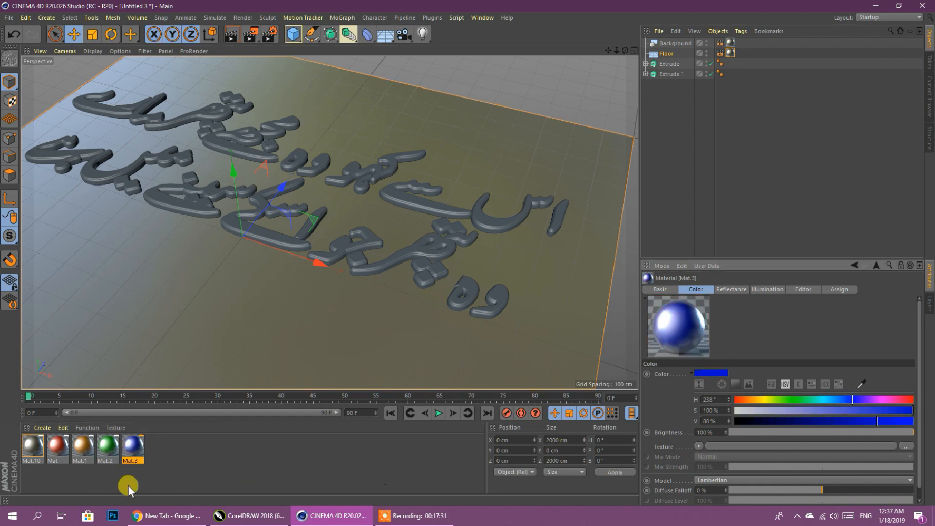
Create a purple material with hue 287° from a copy of the blue one, and a pink material with hue 326° from the purple
ctrl+drag(131, 449, 181, 461)
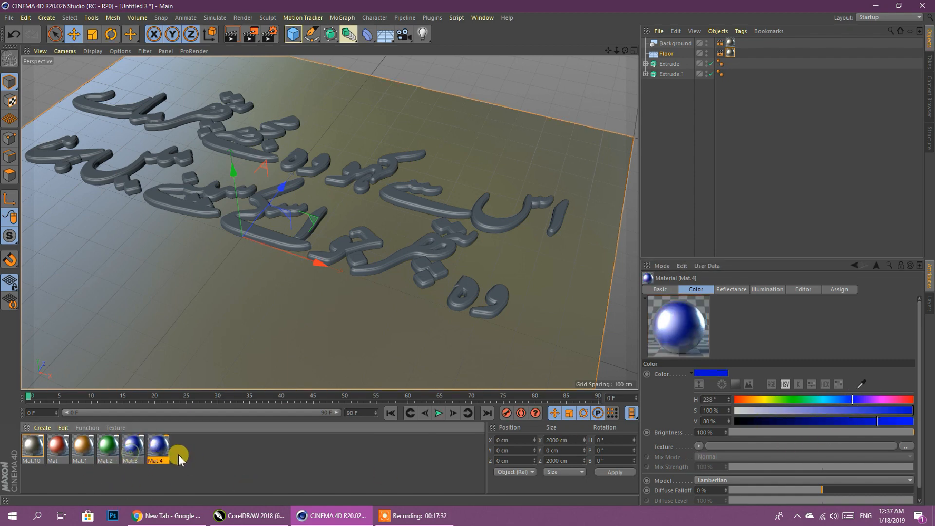
click(876, 400)
ctrl+drag(165, 450, 183, 449)
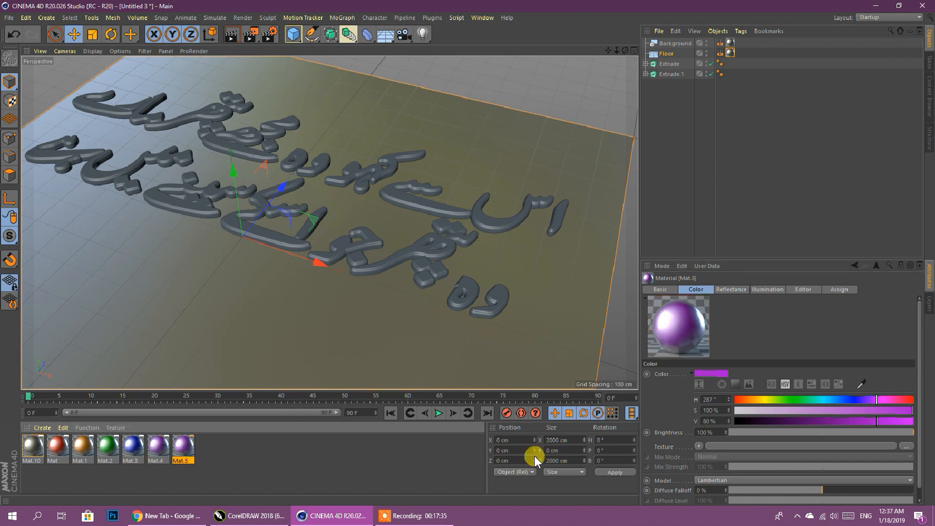
click(896, 399)
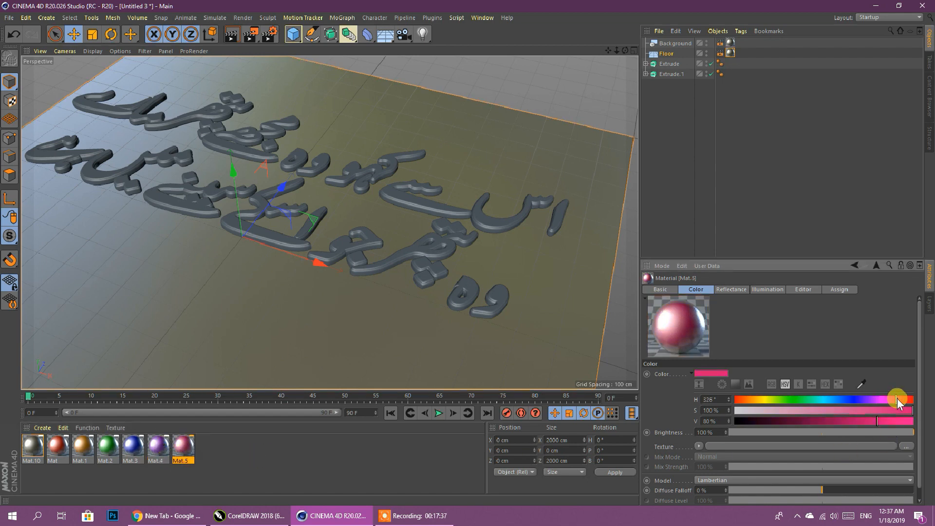
Duplicate the pink material and make the copy dark red with hue 340° and value 68%
ctrl+click(166, 444)
click(183, 452)
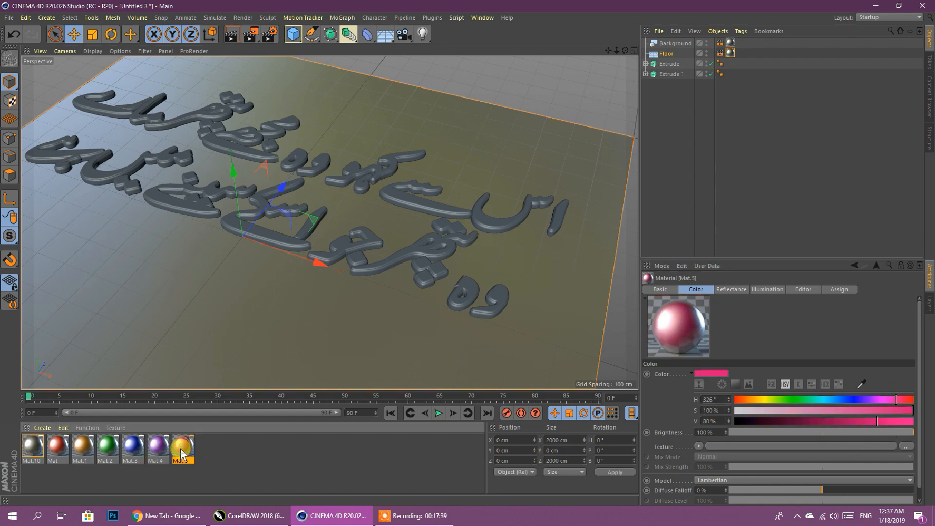
click(903, 399)
drag(864, 426, 848, 423)
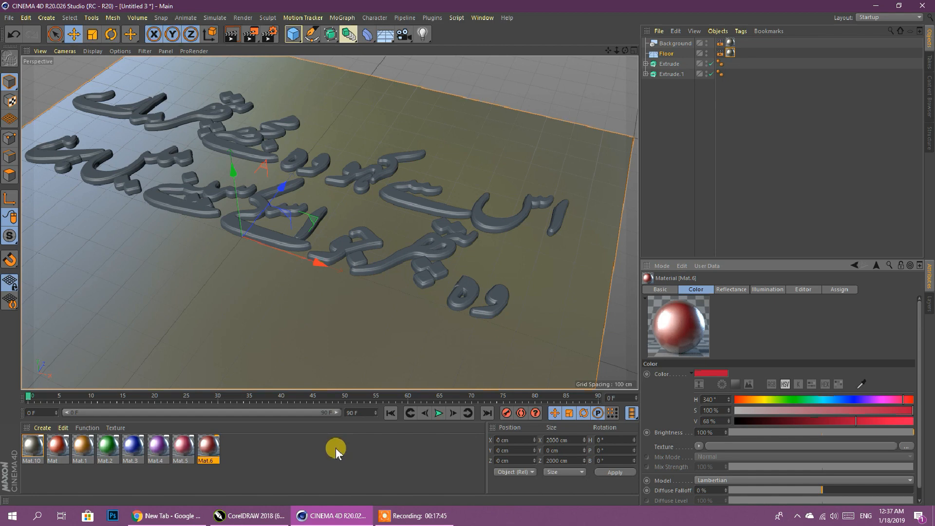
Duplicate the blue material Mat.3 and set the copy's hue to 182° for a cyan material
ctrl+drag(140, 451, 269, 449)
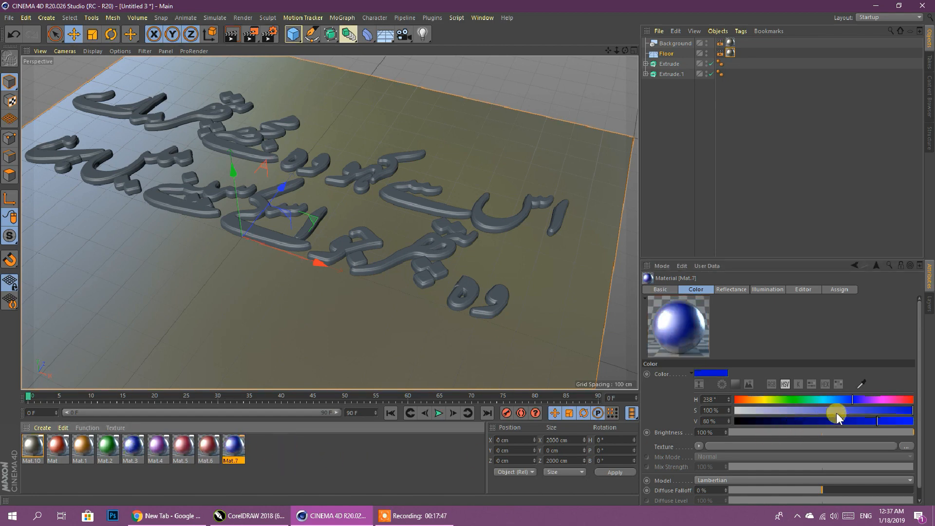
click(825, 399)
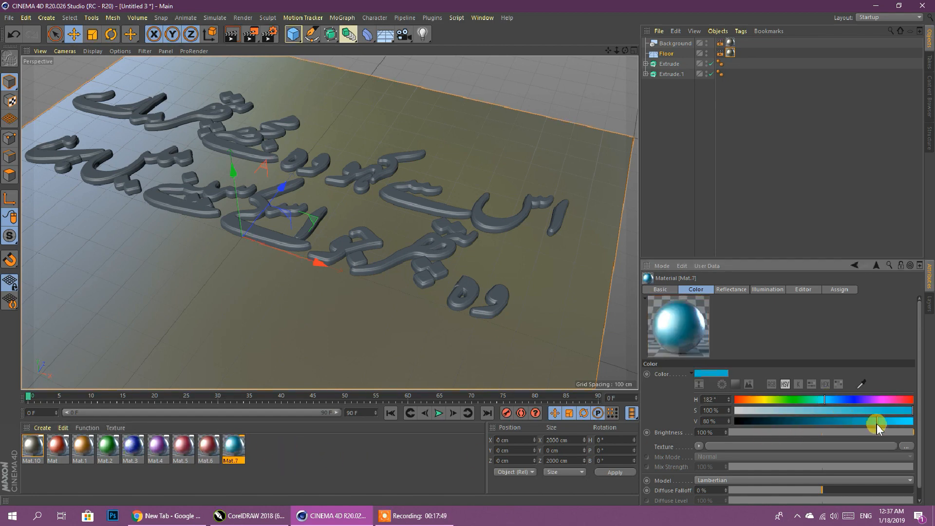
click(280, 460)
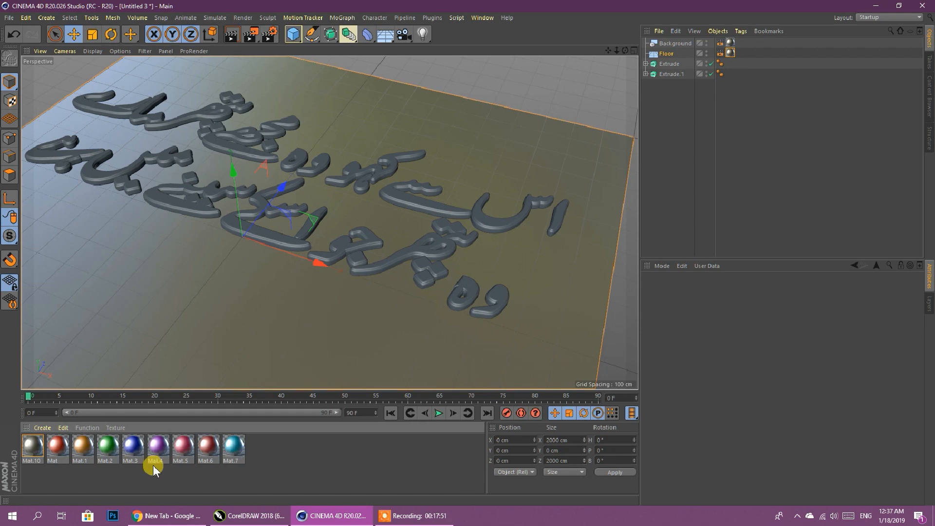
Duplicate the orange material Mat.1 and turn the copy bright yellow with a color value of 100%
ctrl+drag(87, 445, 306, 439)
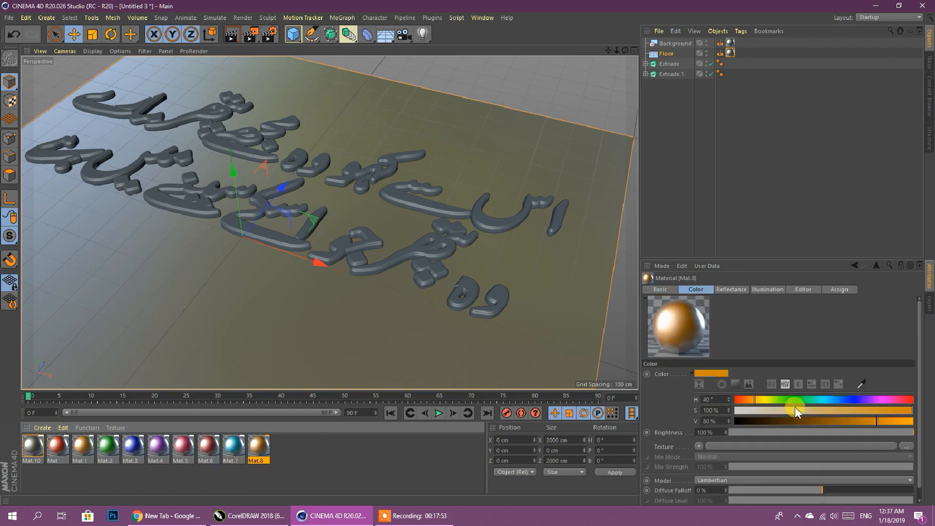
click(763, 399)
click(909, 421)
click(294, 470)
Duplicate the yellow material and make the copy gold with hue 53°, saturation 83% and value 83%
ctrl+drag(260, 448, 382, 454)
click(754, 399)
click(761, 399)
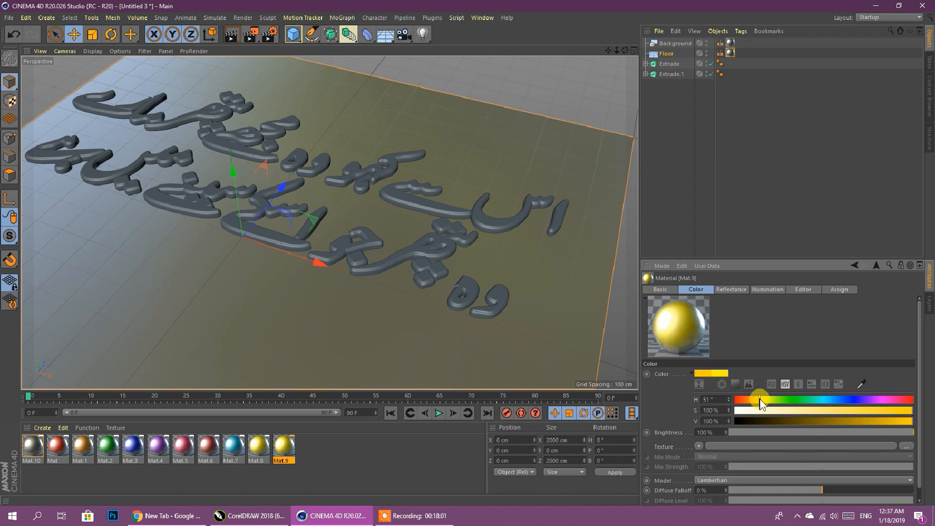
click(882, 410)
click(883, 421)
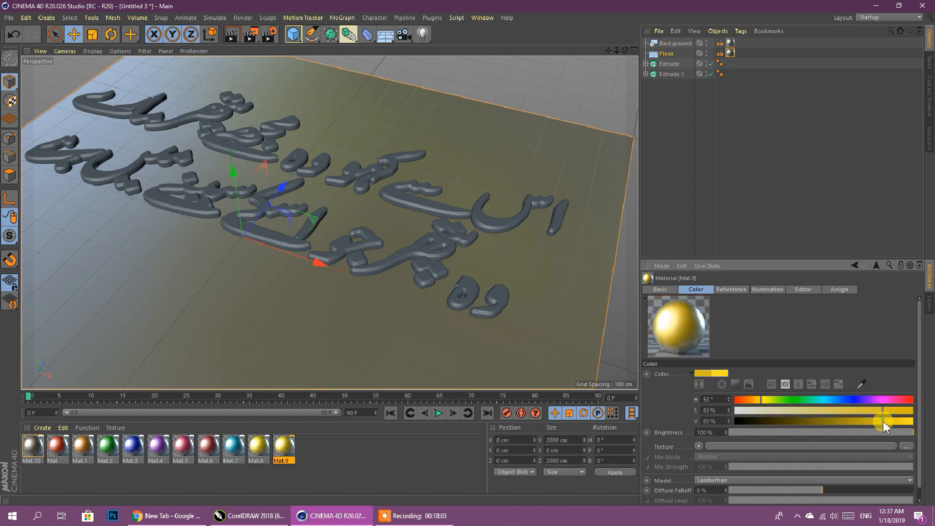
click(411, 458)
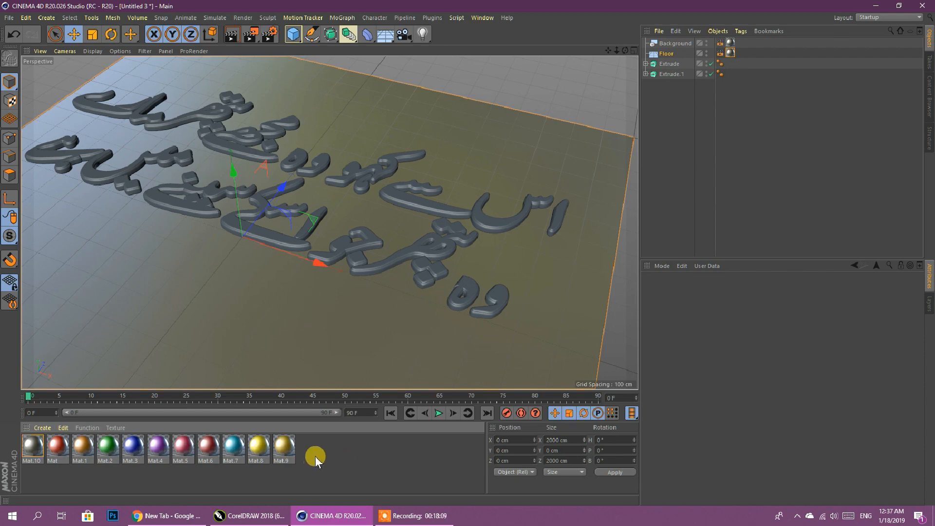
Apply the red material Mat to the Extrude object and the pink material Mat.5 to Extrude.1
drag(285, 451, 187, 445)
drag(207, 449, 422, 249)
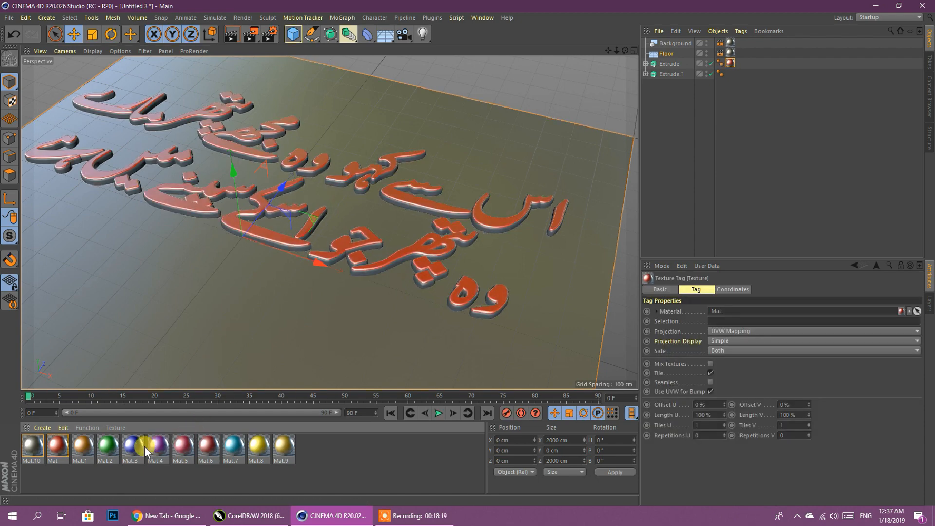
drag(80, 449, 431, 265)
drag(183, 448, 668, 76)
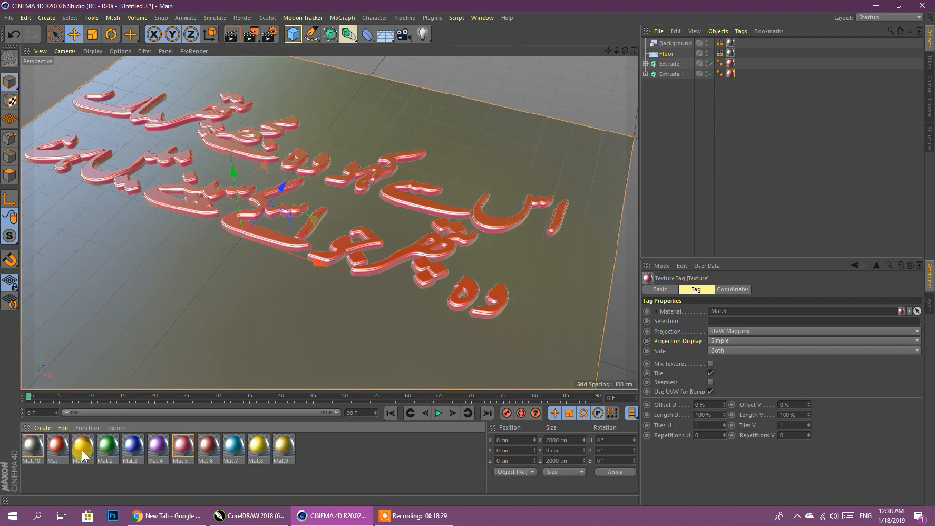
Duplicate the gold material, turn the copy black with value 0%, and replace the material on Extrude.1 with it
ctrl+drag(286, 452, 360, 449)
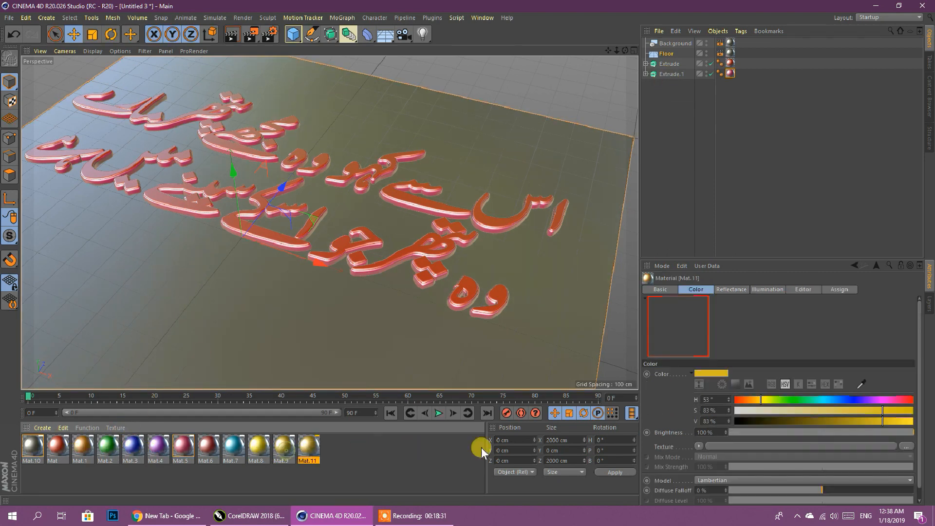
drag(755, 419, 673, 429)
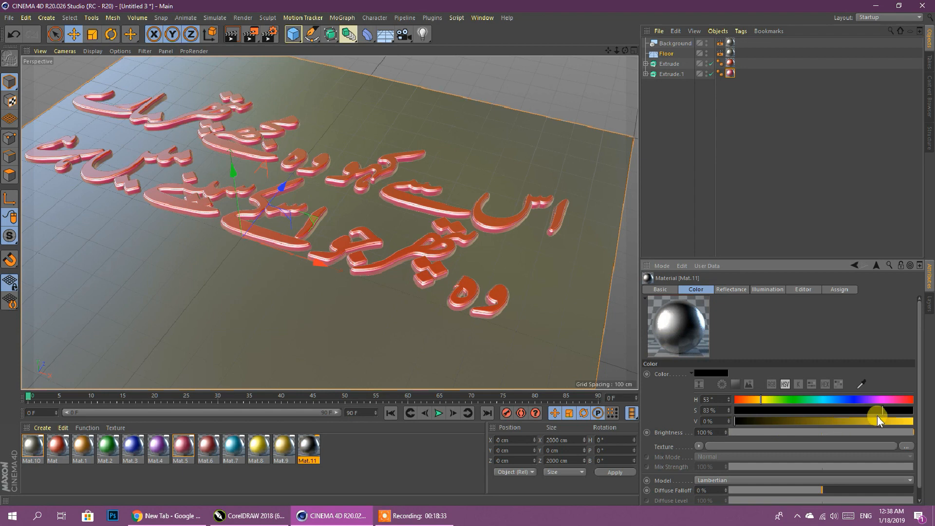
click(332, 465)
drag(312, 449, 729, 74)
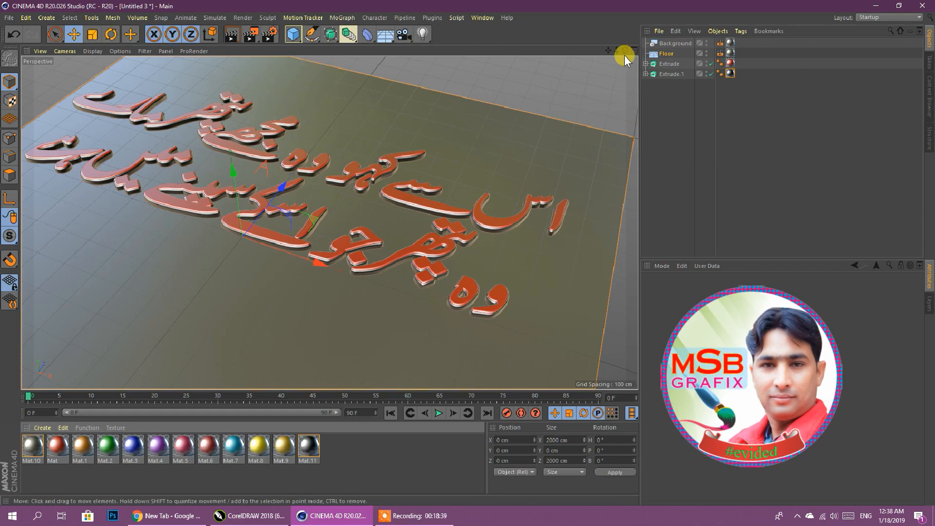
Add an area light and raise it above the calligraphy to a Y position of about 904 cm
drag(625, 50, 646, 71)
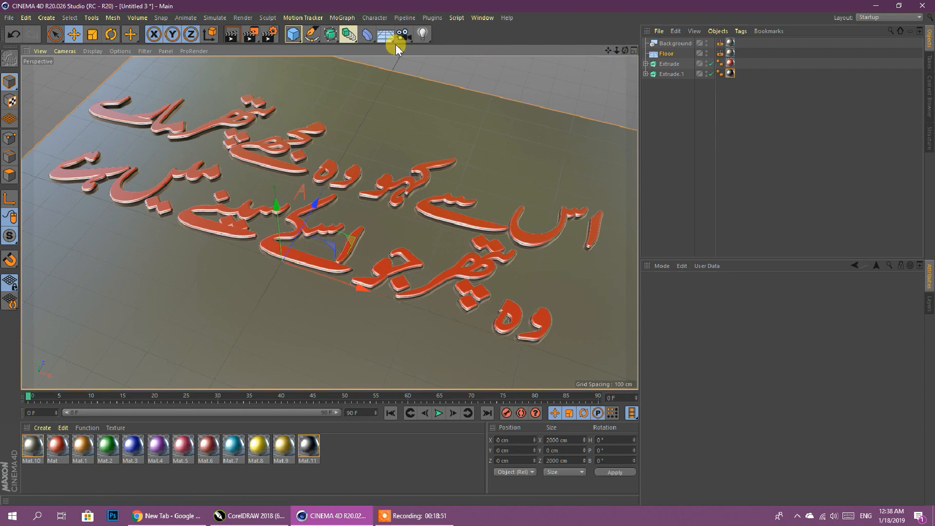
click(422, 34)
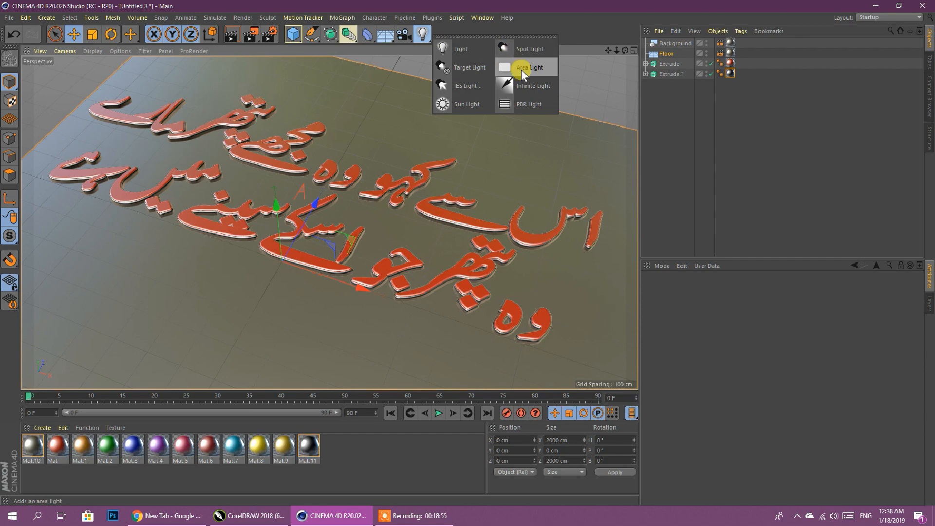
click(522, 69)
drag(278, 207, 266, 5)
scroll(333, 328, down, 3)
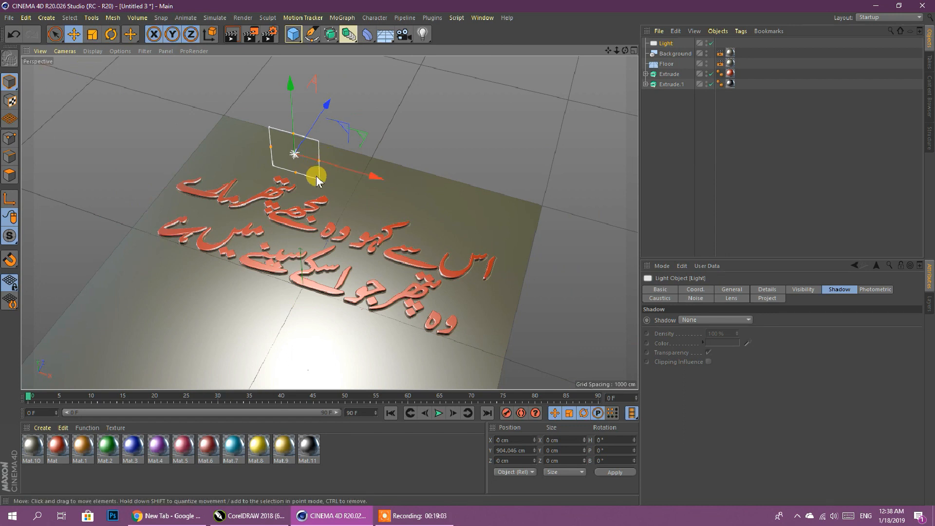
Enlarge the area light in width and height to span the calligraphy, and rotate its pitch to about -88°
drag(320, 162, 490, 184)
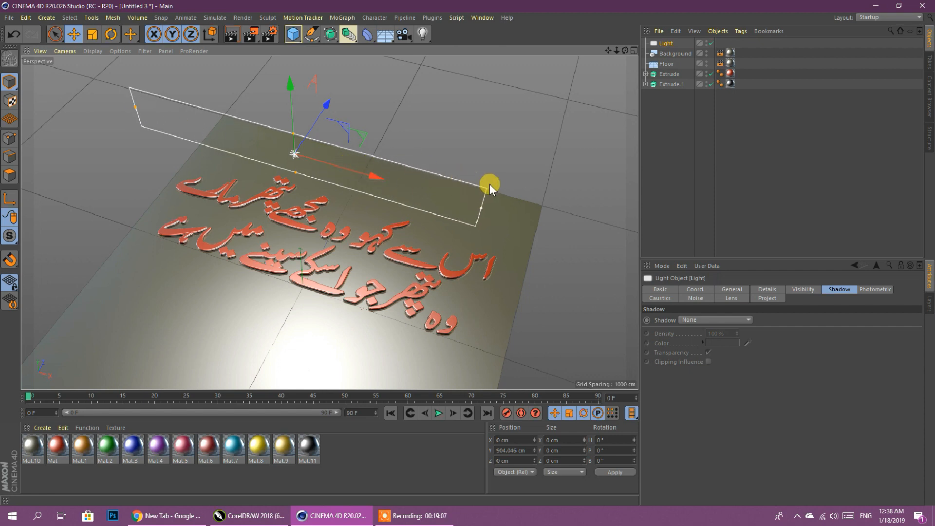
click(290, 142)
drag(294, 136, 290, 82)
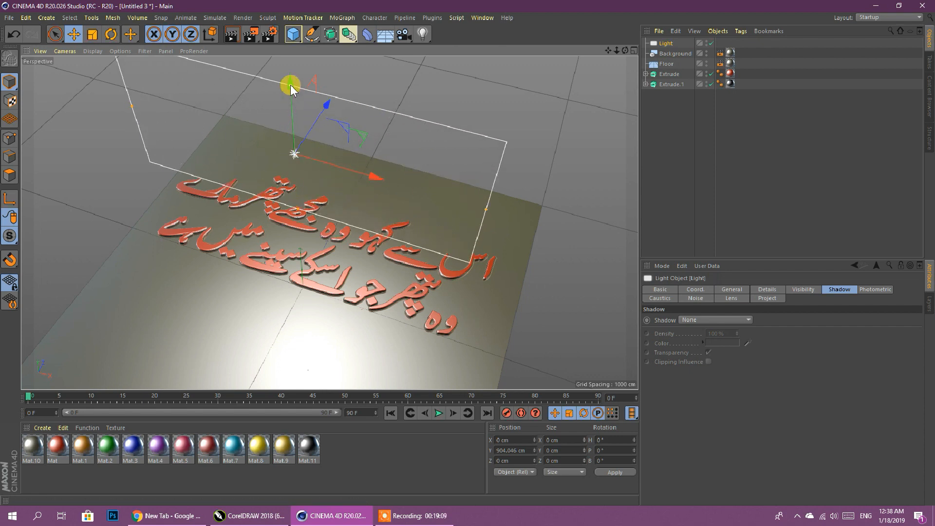
click(111, 34)
drag(282, 143, 320, 69)
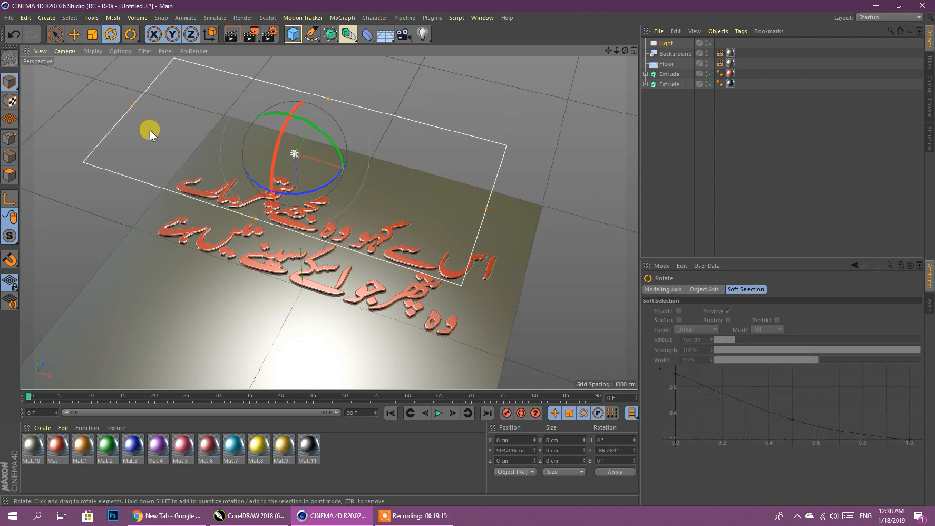
Raise the area light further above the calligraphy and shift it along X to about 131 cm
click(74, 34)
drag(301, 200, 298, 129)
scroll(353, 197, down, 2)
drag(385, 130, 499, 150)
Centre the area light over the two calligraphy lines in the top view, with its Z position at about 291 cm
middle_click(491, 154)
middle_click(462, 165)
scroll(409, 202, down, 4)
drag(408, 133, 398, 83)
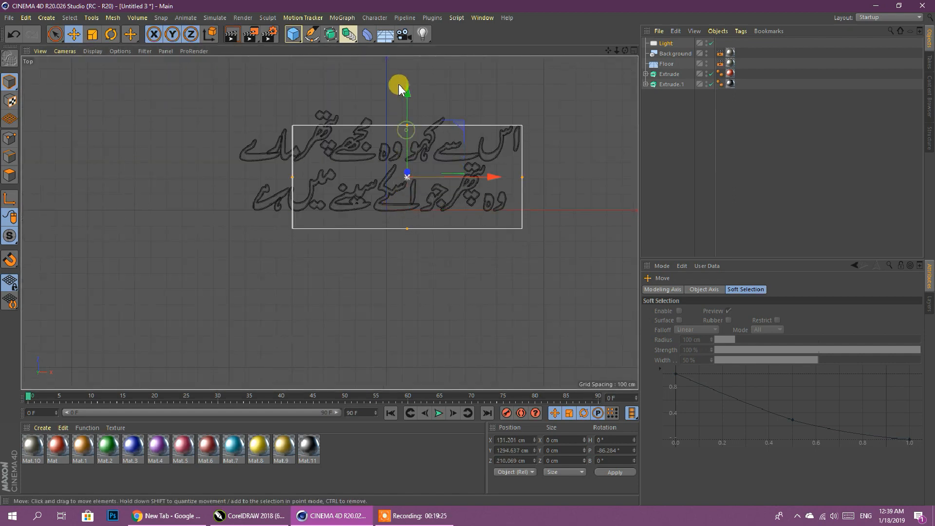
drag(487, 177, 458, 179)
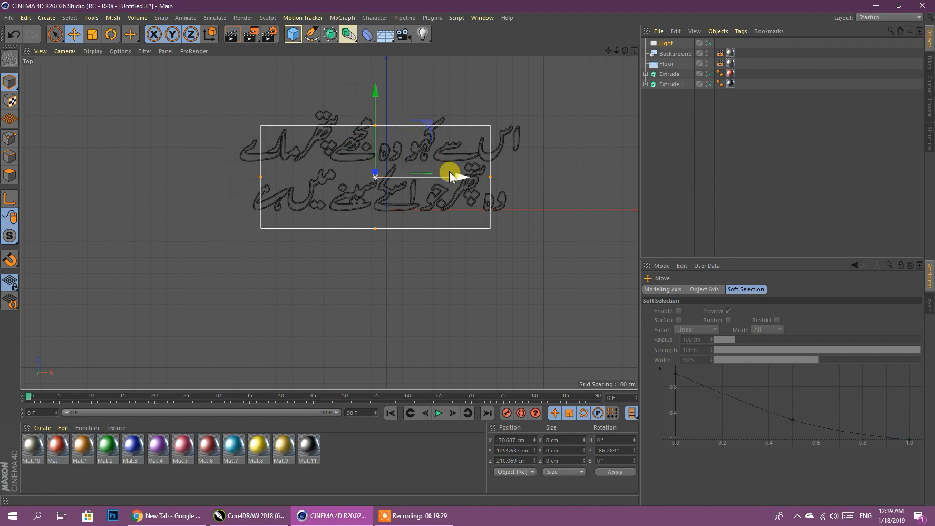
drag(378, 92, 376, 78)
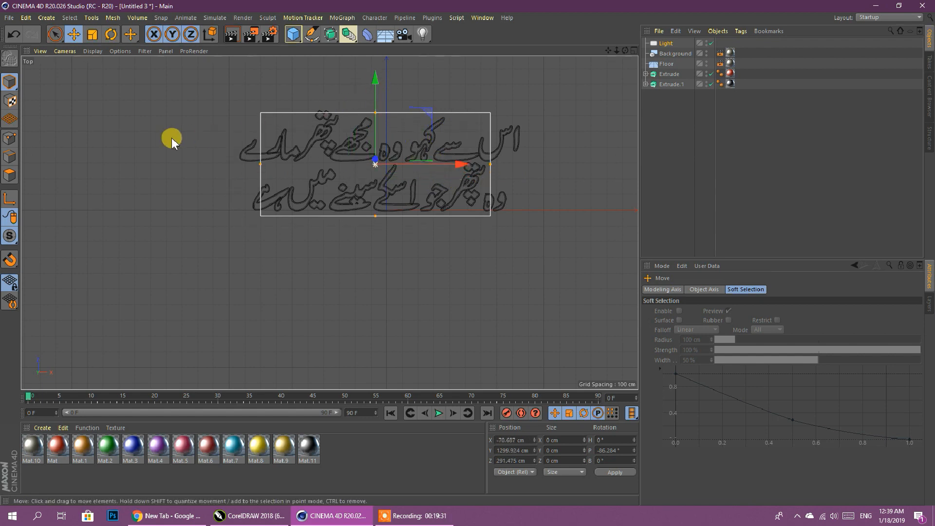
middle_click(175, 141)
middle_click(248, 182)
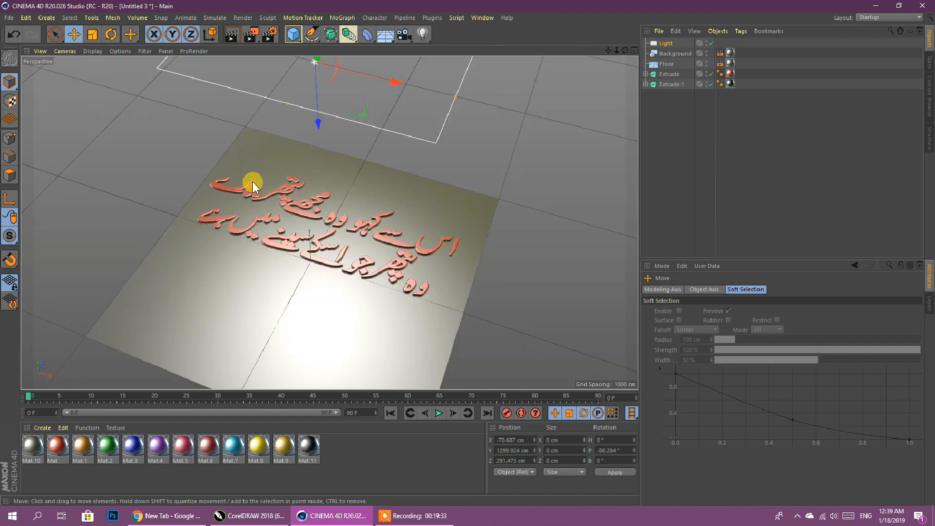
Set the light's shadow type to Shadow Maps (Soft) and test-render the scene in the Picture Viewer
scroll(396, 267, up, 5)
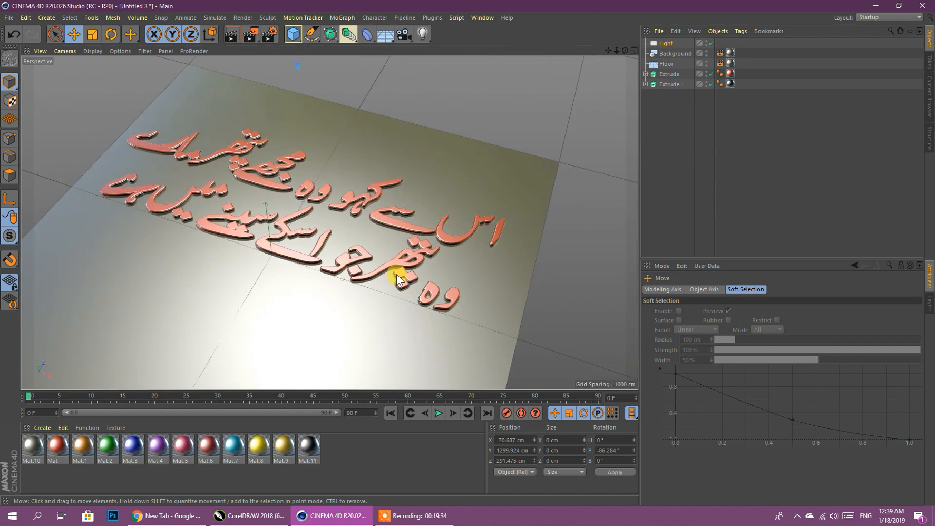
scroll(397, 273, up, 2)
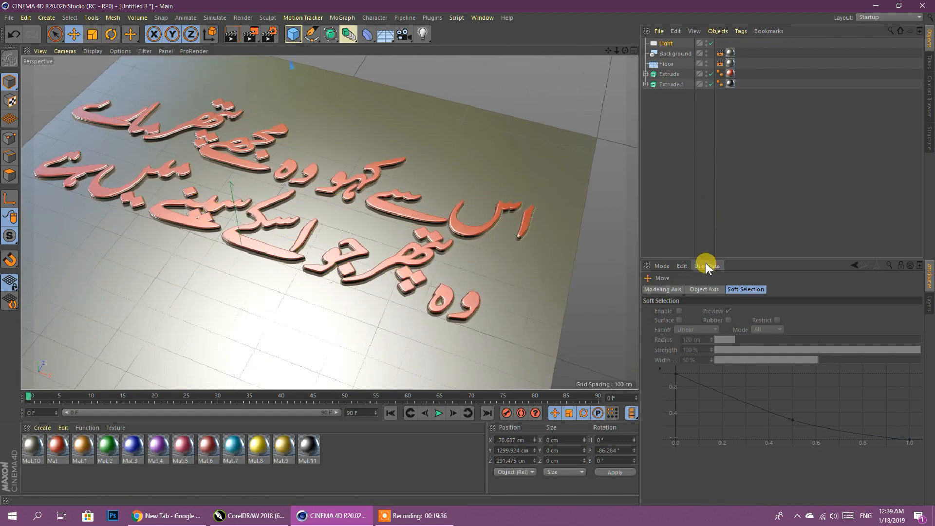
click(665, 44)
click(715, 320)
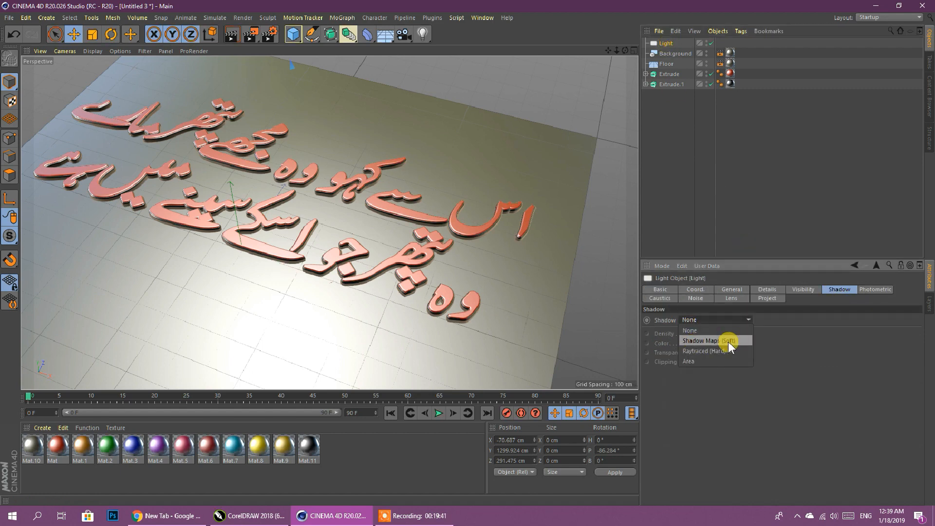
click(729, 341)
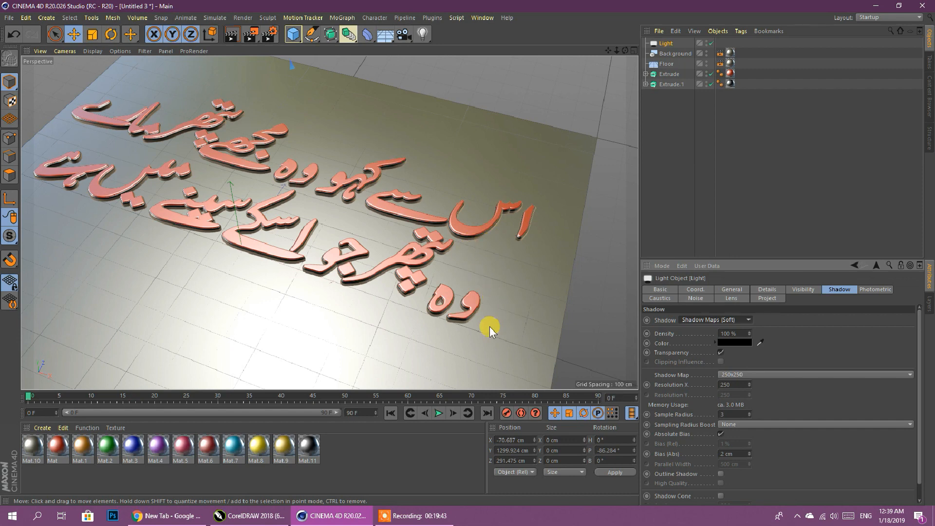
click(671, 128)
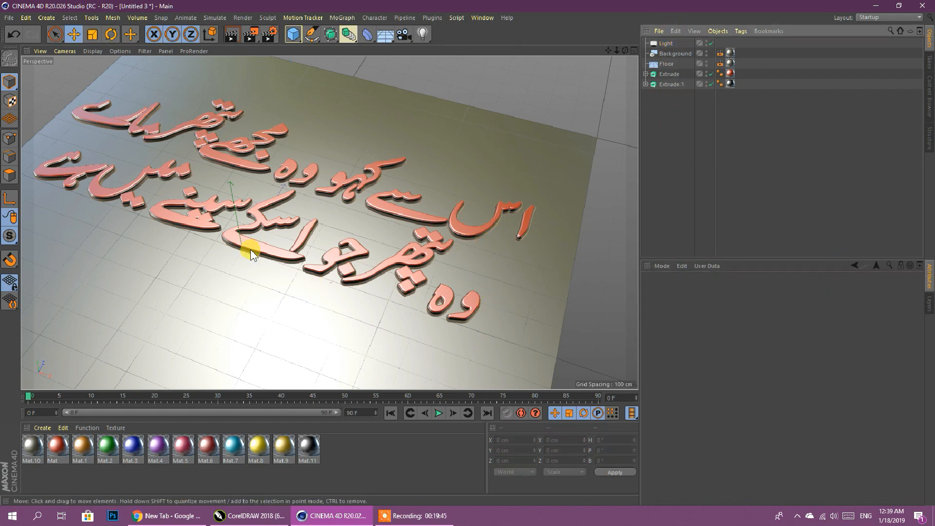
click(250, 35)
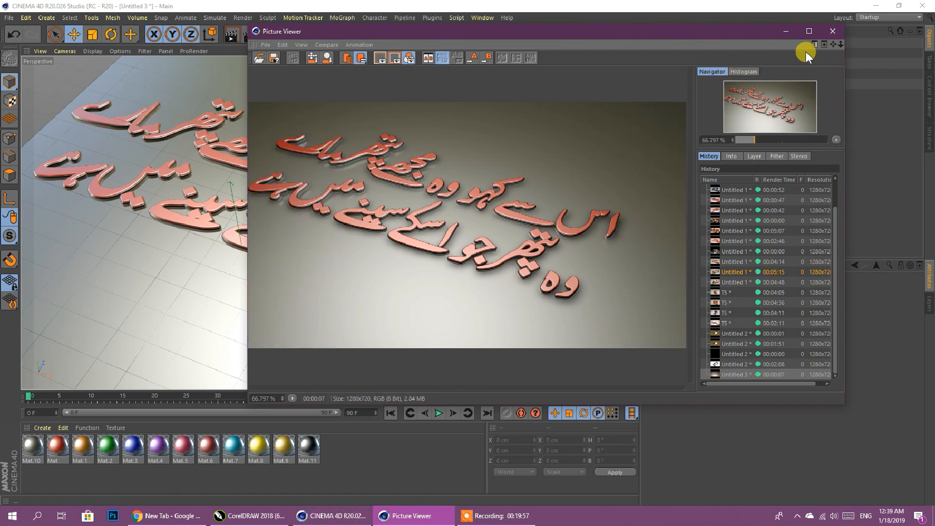
click(833, 31)
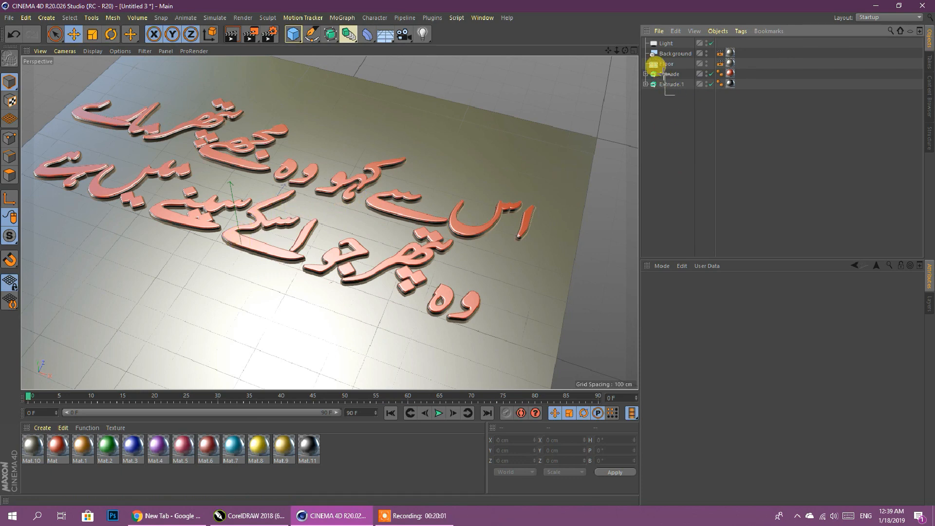
Lower Extrude and Extrude.1 together slightly in the front view, to a Y position of about 22.28 cm
drag(654, 65, 637, 73)
middle_click(275, 297)
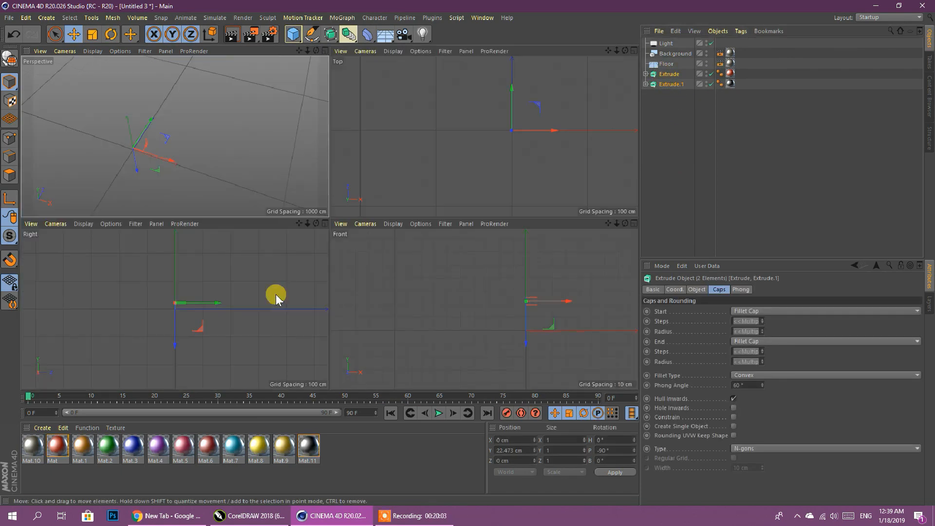
middle_click(500, 346)
scroll(378, 290, up, 4)
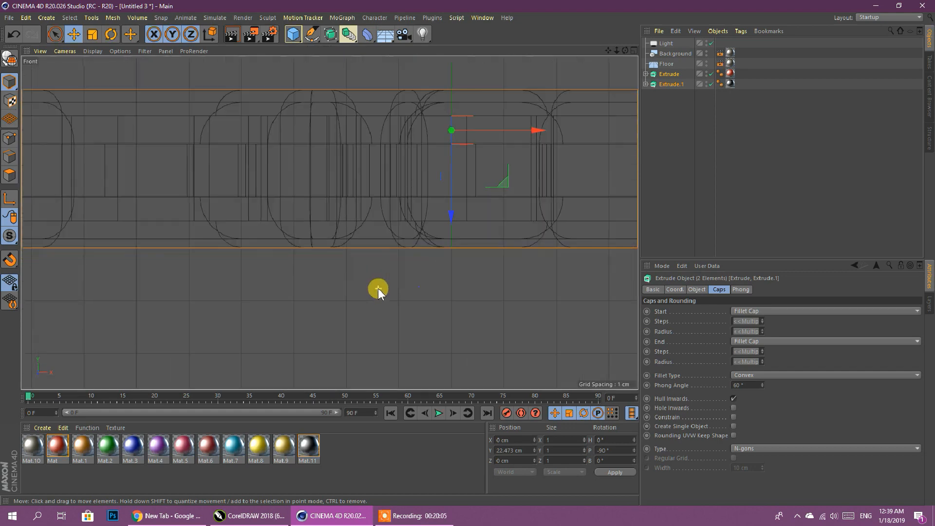
drag(453, 211, 451, 217)
middle_click(522, 292)
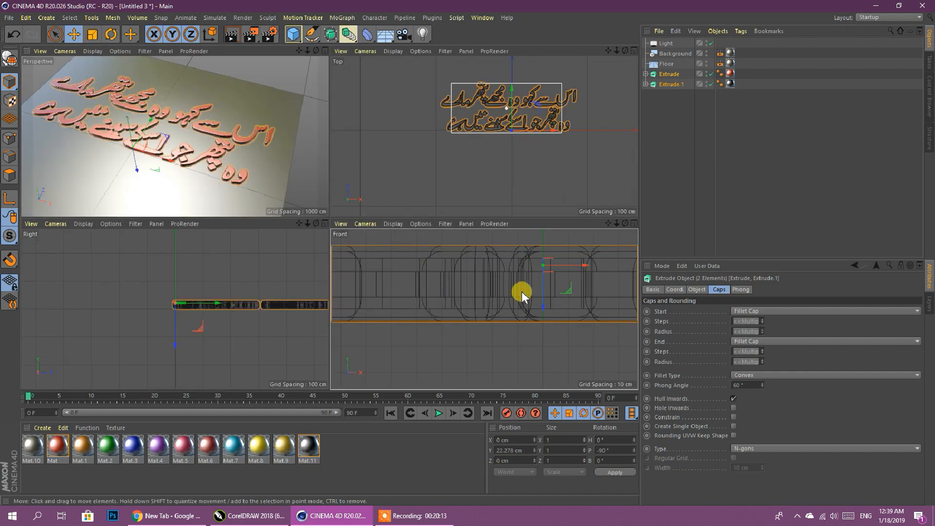
Render the perspective view in the Picture Viewer and inspect the letter edges and shadows up close
middle_click(247, 179)
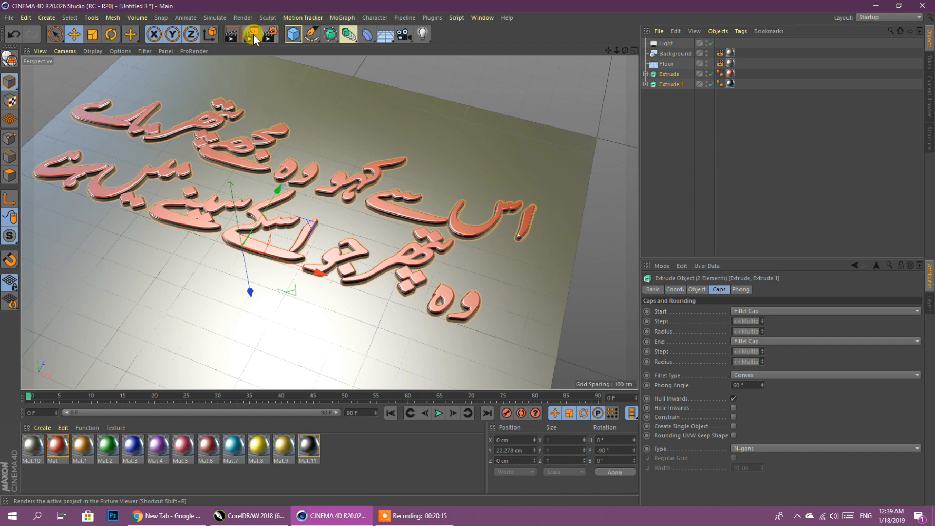
click(251, 34)
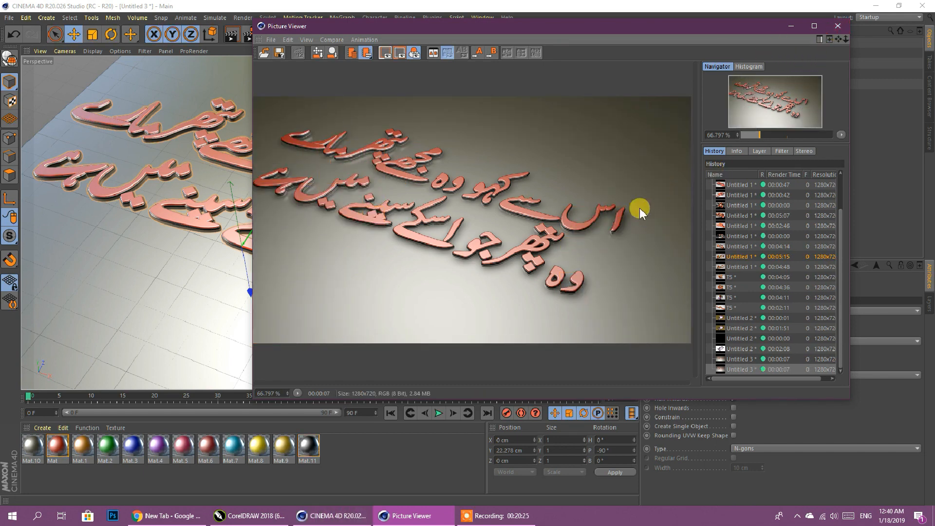
scroll(611, 229, up, 5)
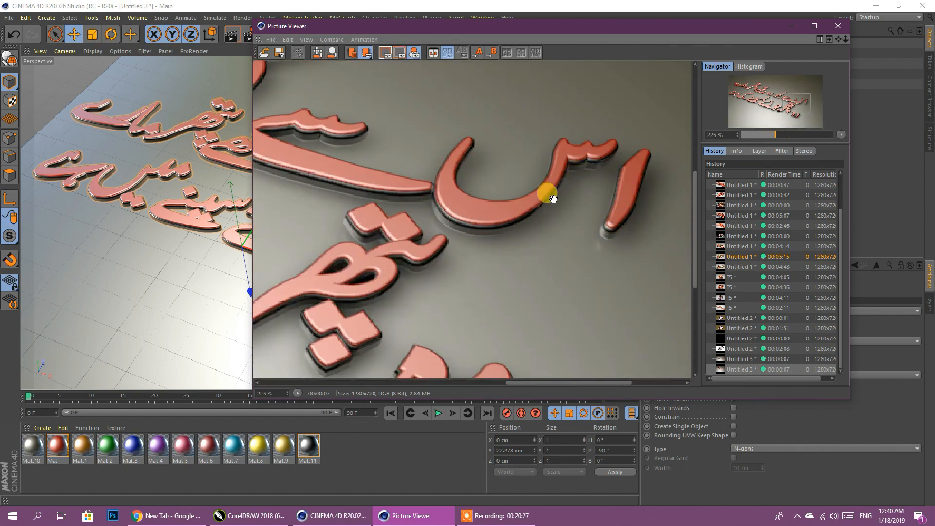
scroll(585, 209, down, 4)
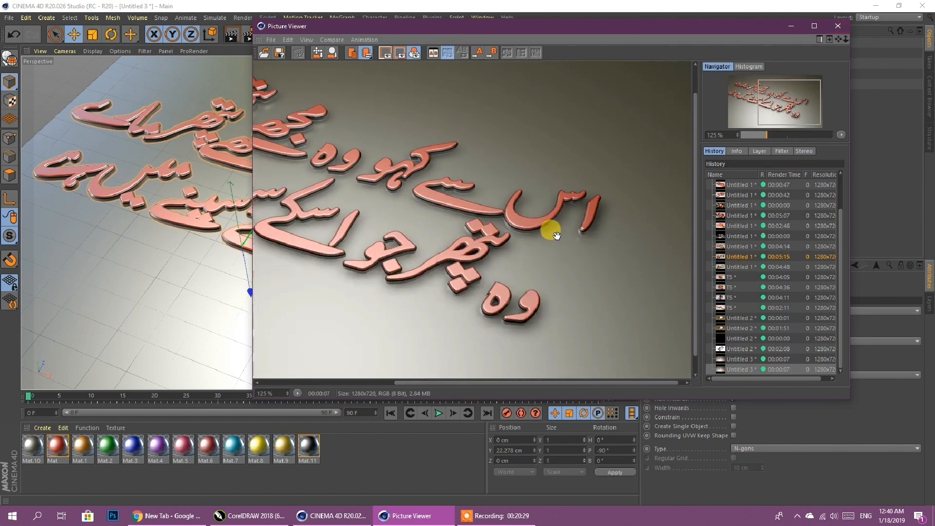
click(838, 27)
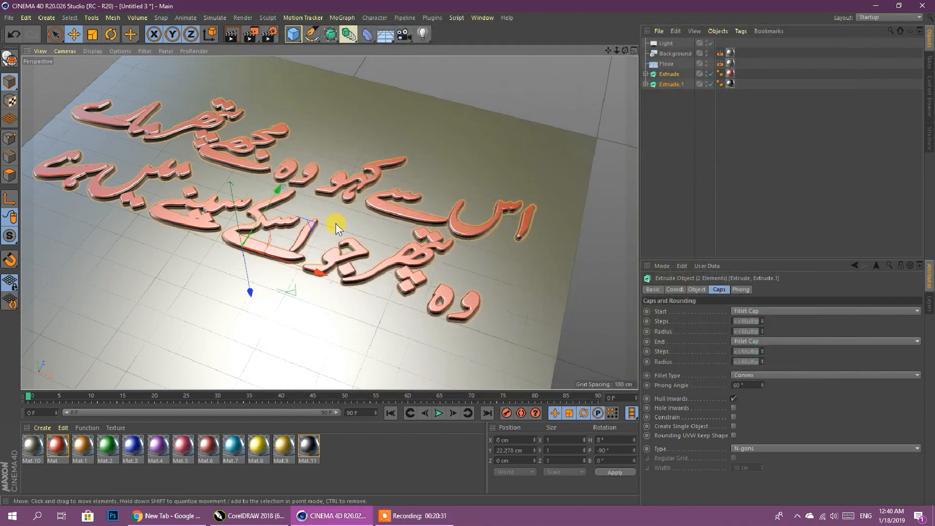
Set the red Extrude's start and end fillet caps to 3 steps and a 3 cm radius
click(385, 268)
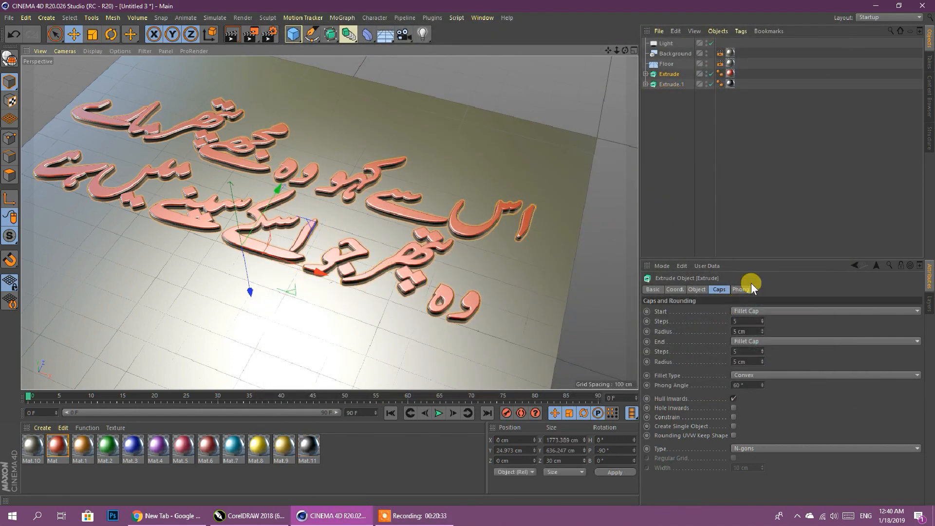
click(736, 321)
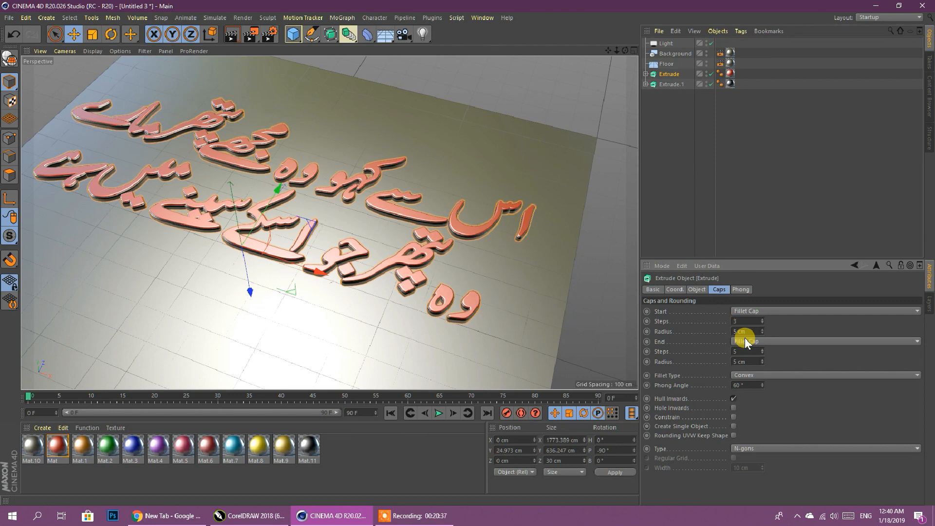
key(Tab)
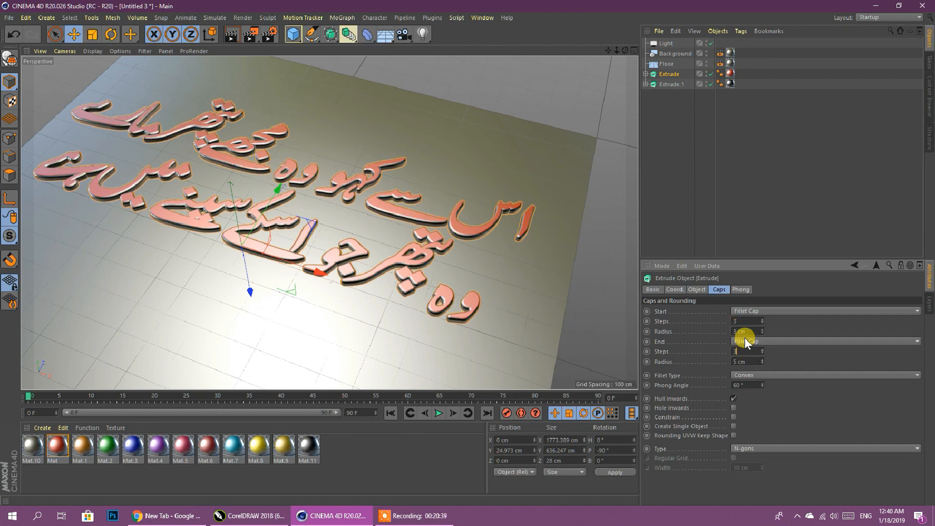
key(Return)
click(669, 83)
click(660, 218)
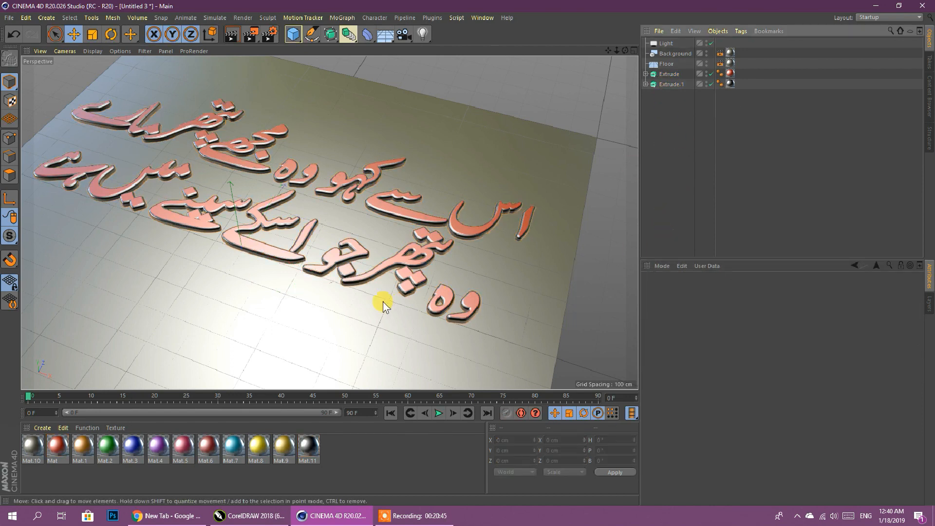
Set the red Extrude's Z movement to 30 cm and raise it above the backing to a Y position of about 89 cm
click(416, 215)
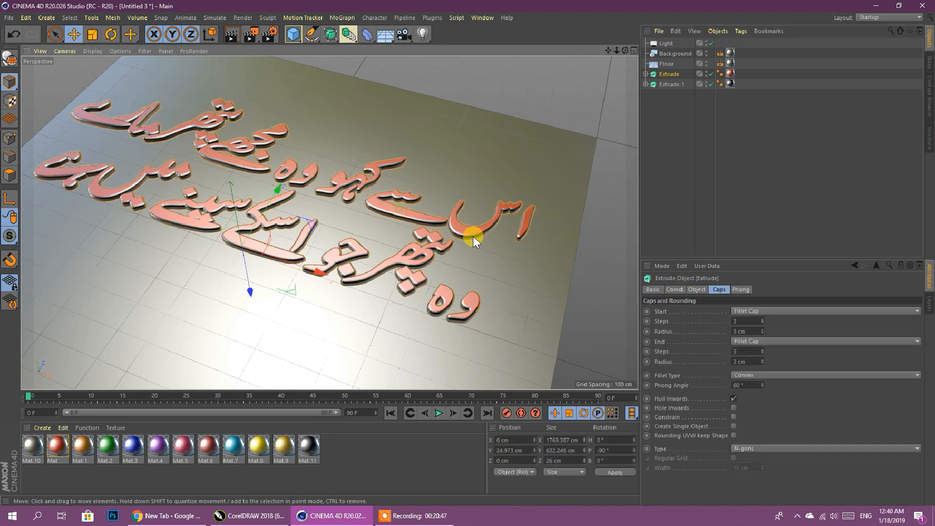
click(697, 289)
click(775, 310)
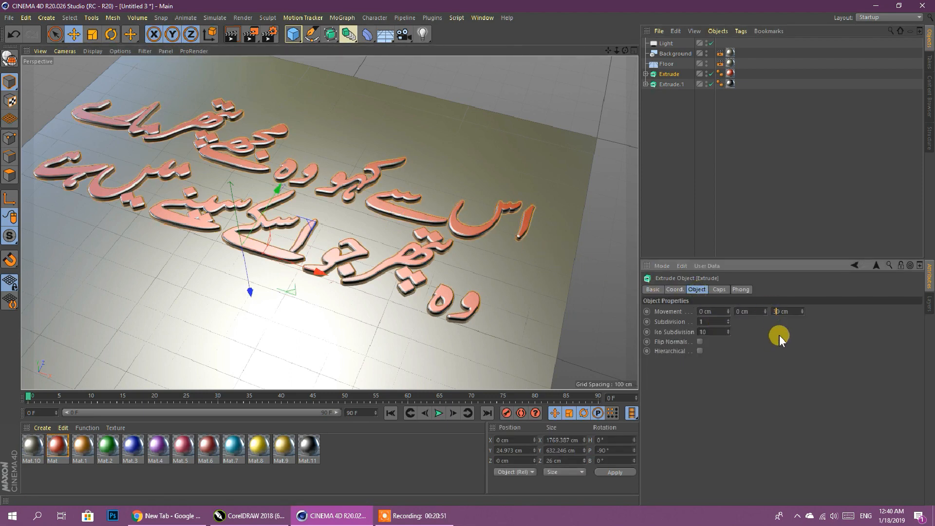
text(3)
key(Return)
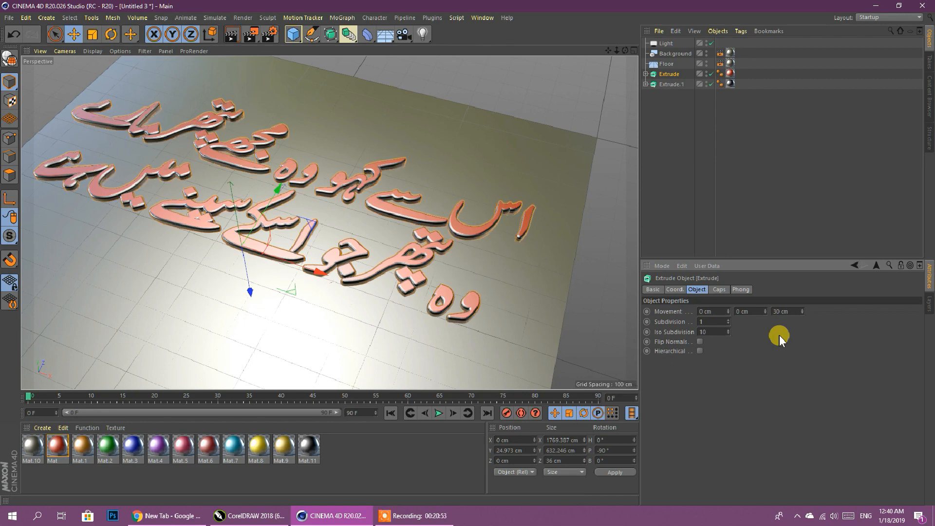
drag(253, 294, 249, 287)
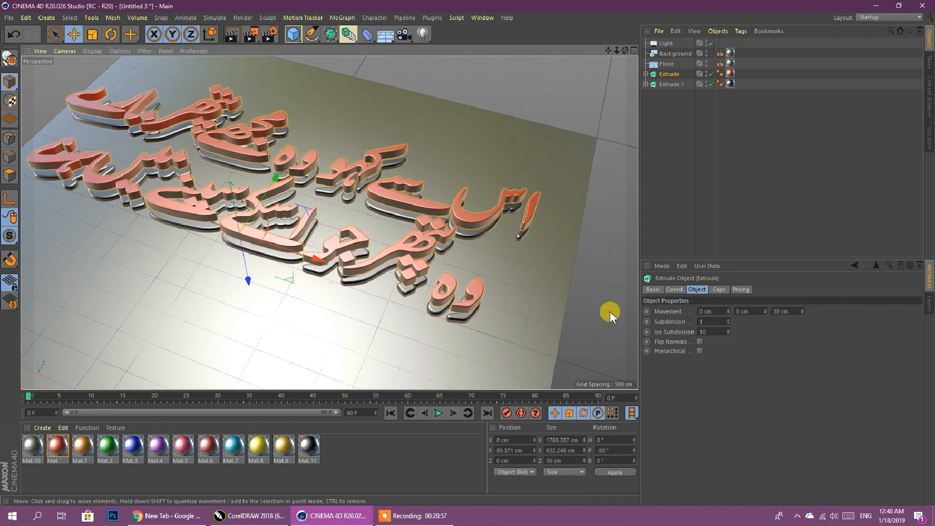
click(449, 312)
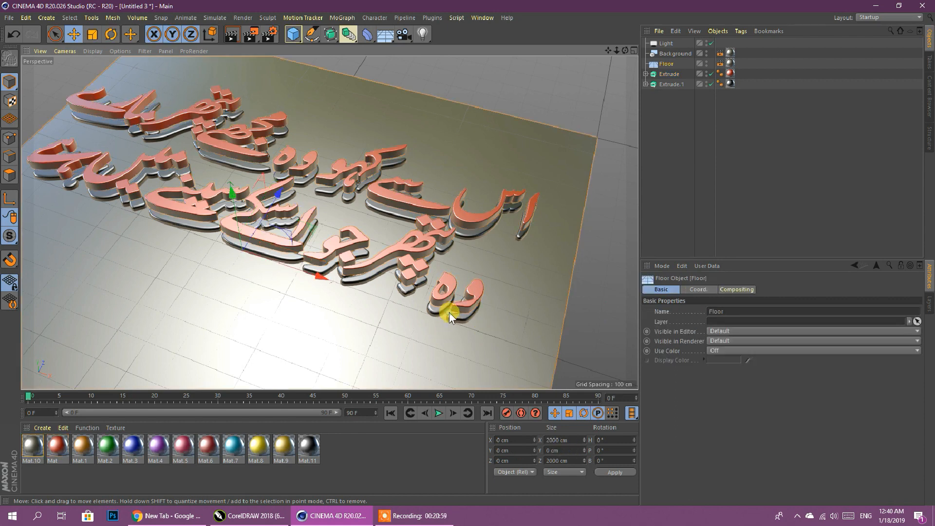
scroll(214, 281, up, 3)
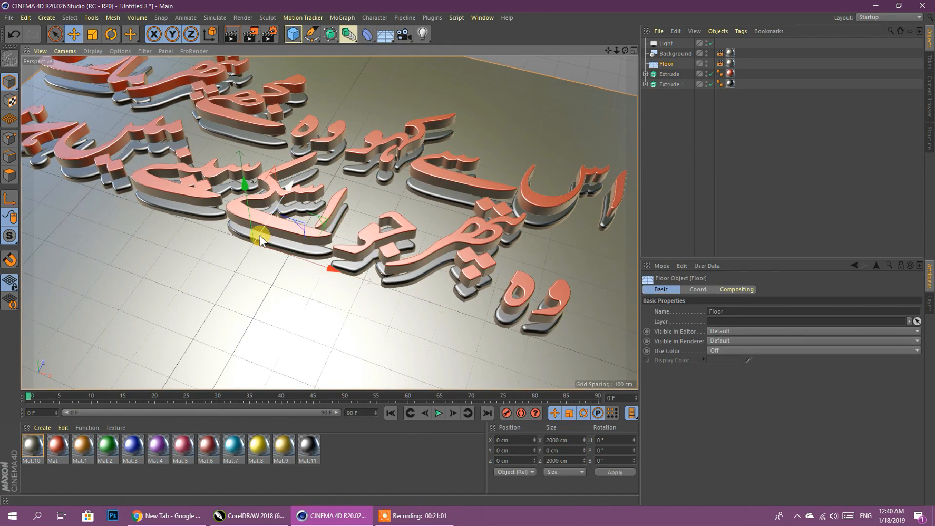
mouse_move(244, 186)
ctrl+mouse_down()
mouse_move(240, 160)
mouse_move(244, 188)
ctrl+mouse_up()
key(ctrl+z)
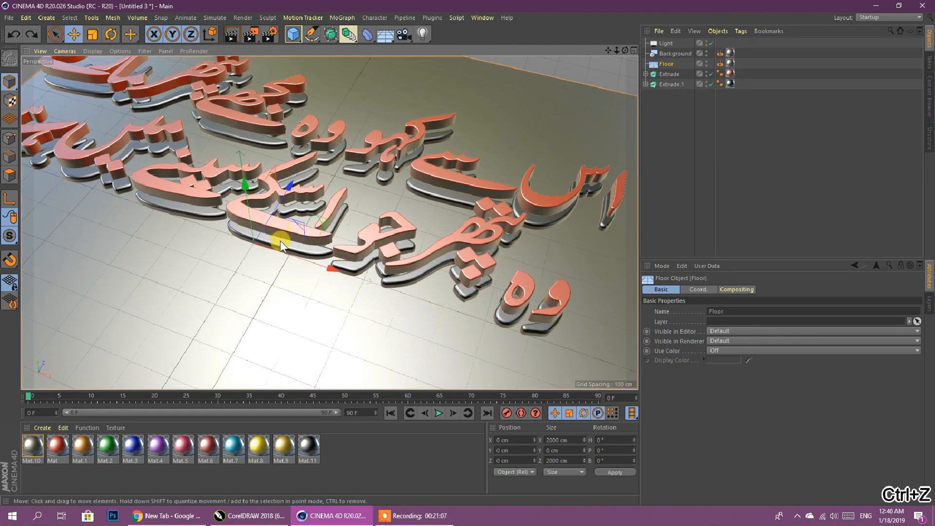
key(ctrl+z)
Duplicate the black backing Extrude.1 above the red text, and lower the red Extrude onto the original backing
ctrl+drag(259, 286, 257, 264)
middle_click(506, 191)
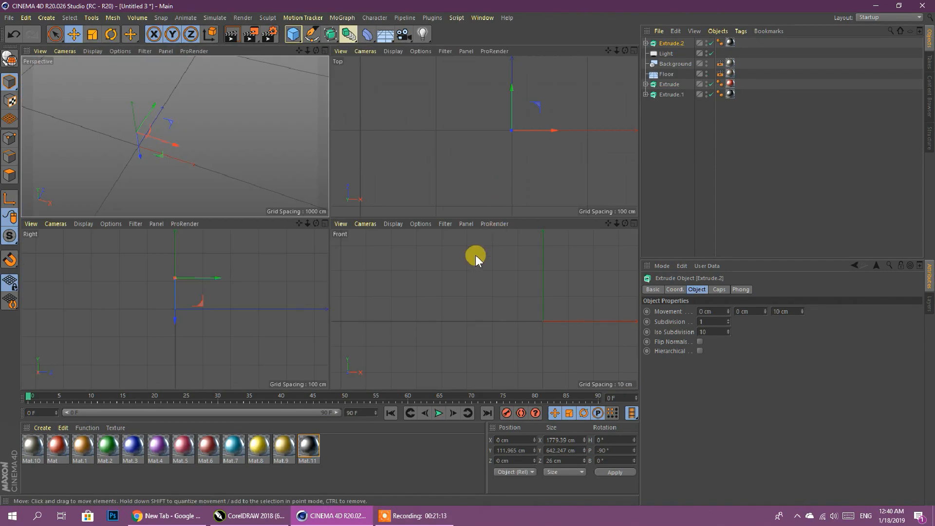
middle_click(523, 301)
scroll(414, 316, down, 4)
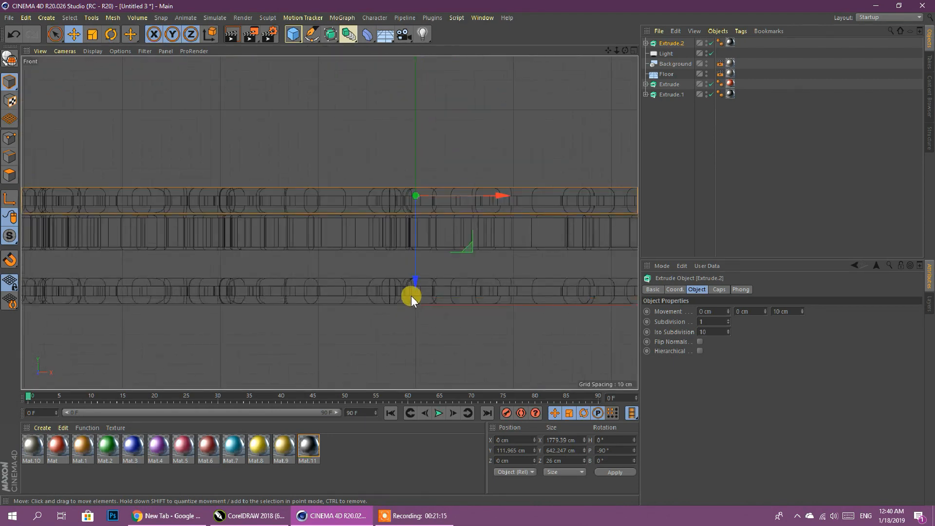
click(425, 248)
drag(413, 300, 416, 329)
Lower the black copy Extrude.2 onto the top of the red text, to a Y position of about 80.5 cm
click(425, 203)
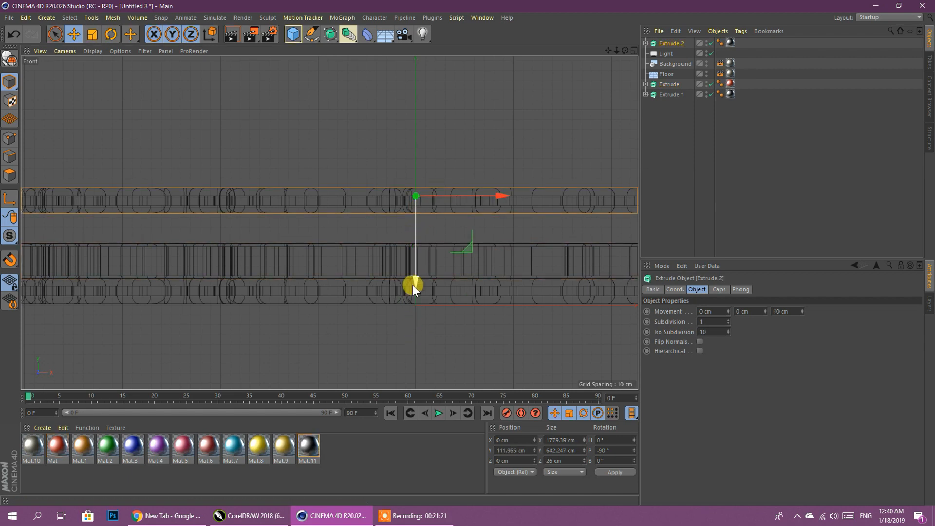
drag(414, 280, 417, 312)
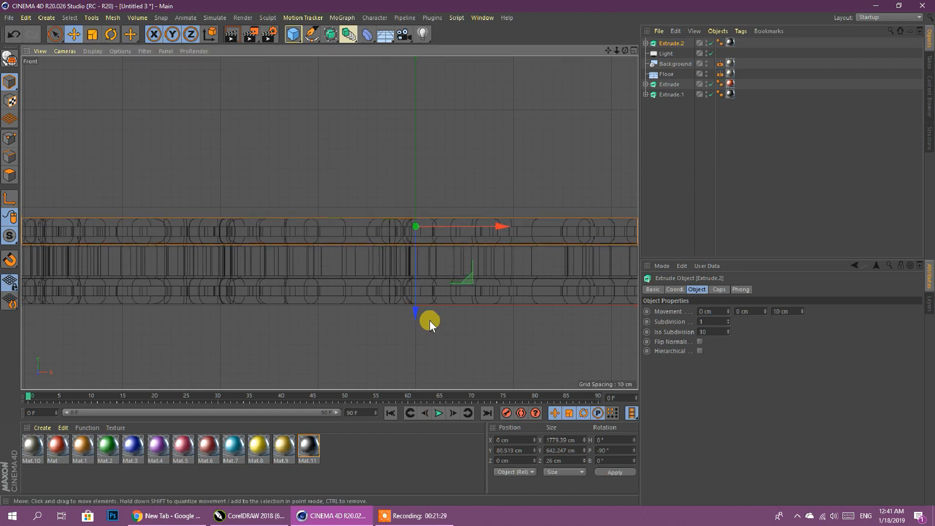
middle_click(417, 313)
middle_click(308, 205)
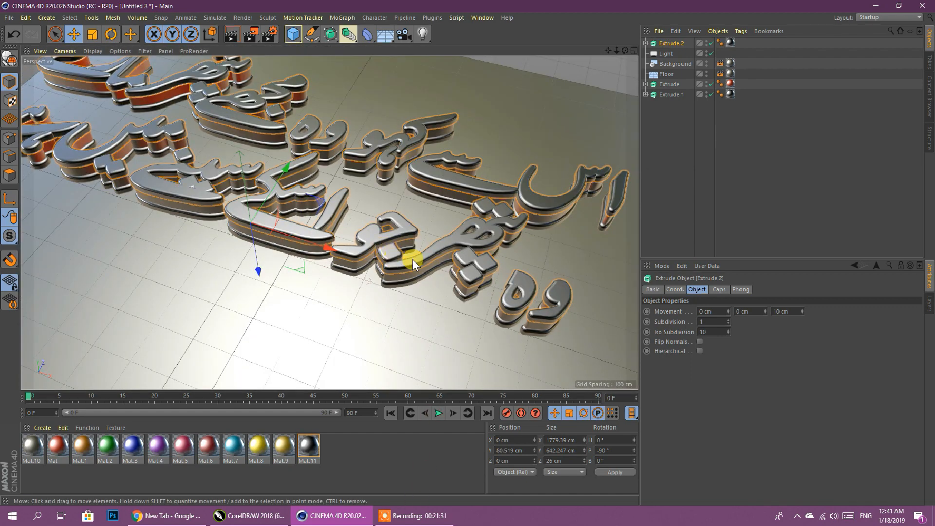
Apply the orange material Mat.1 to the red middle Extrude object
drag(625, 51, 609, 73)
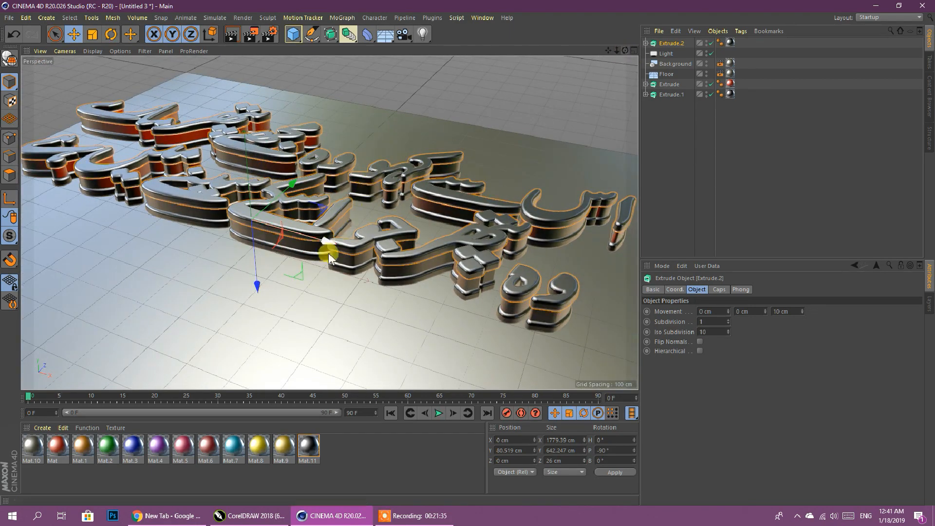
scroll(284, 275, down, 2)
scroll(284, 274, up, 3)
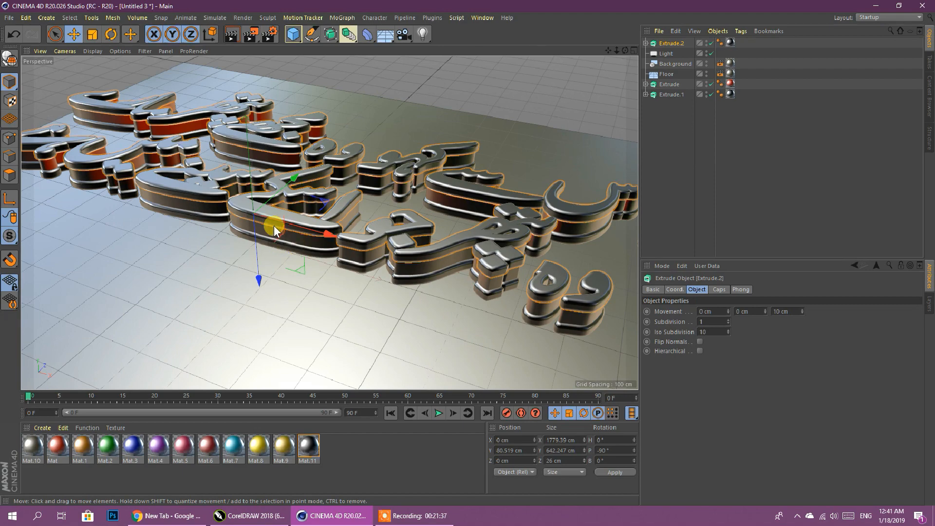
scroll(202, 309, down, 2)
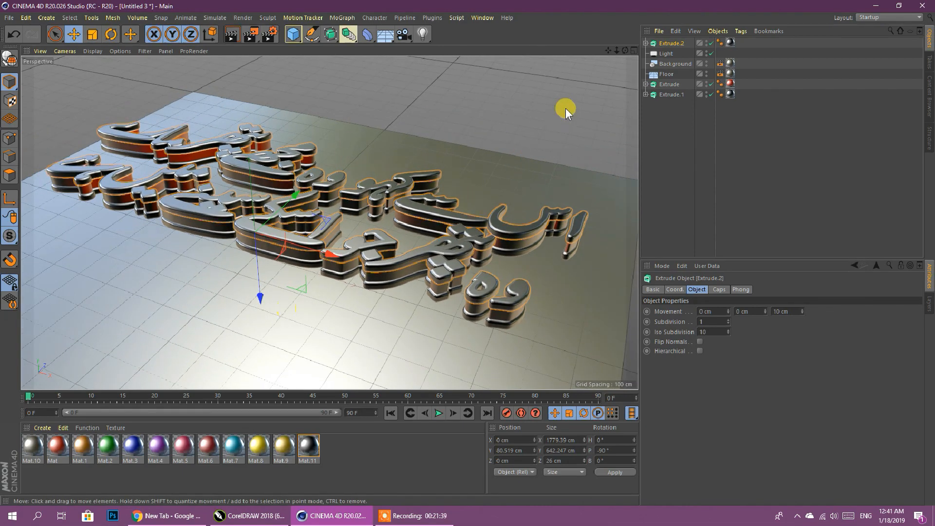
mouse_move(624, 51)
mouse_down()
mouse_move(599, 58)
mouse_move(608, 55)
mouse_up()
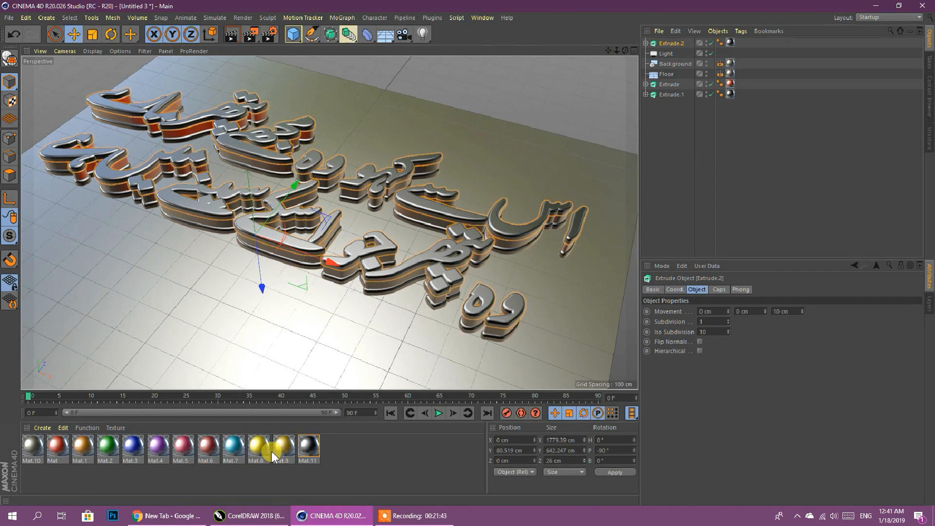
drag(84, 449, 671, 85)
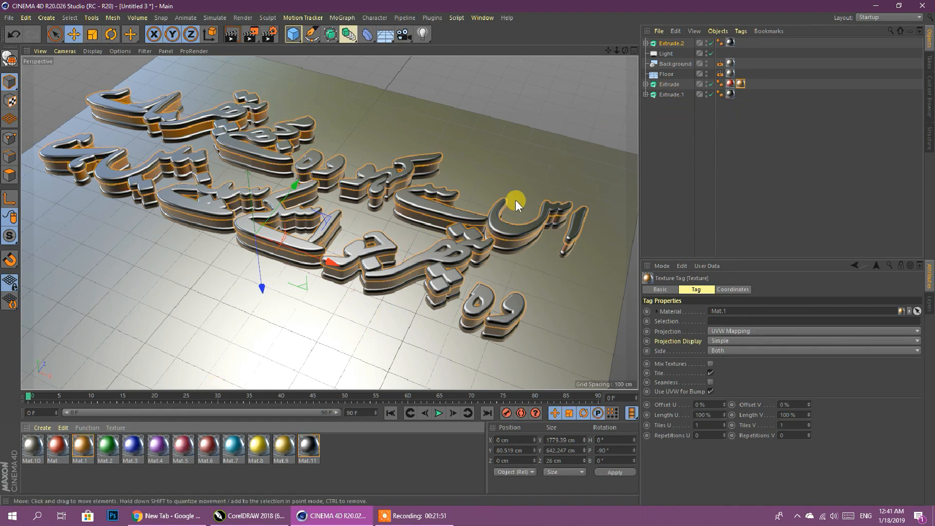
Move Extrude.2 to the end of the object list and rename it as up
drag(671, 43, 680, 104)
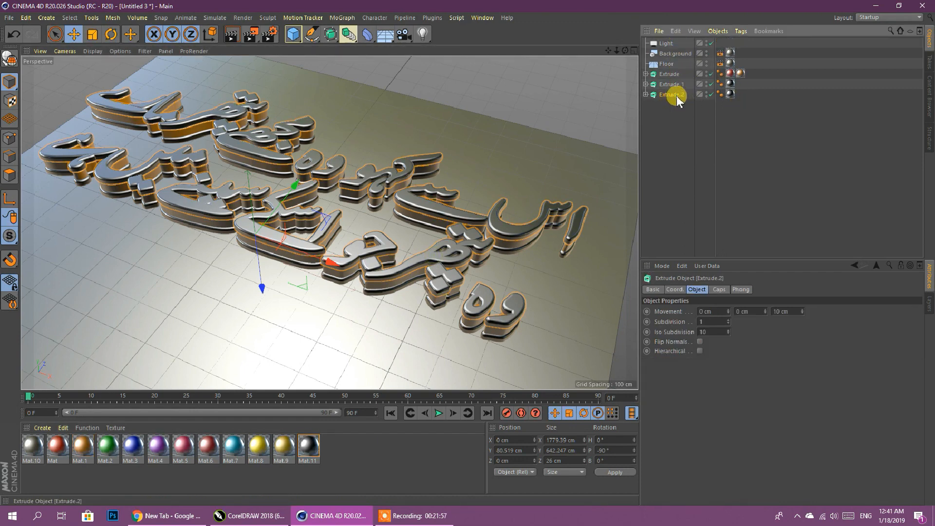
double_click(675, 94)
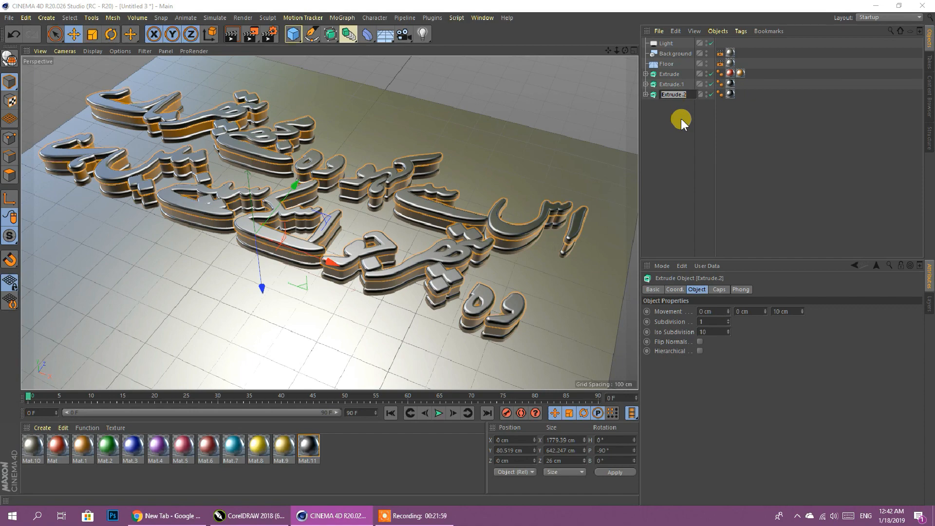
text(up)
key(alt+Tab)
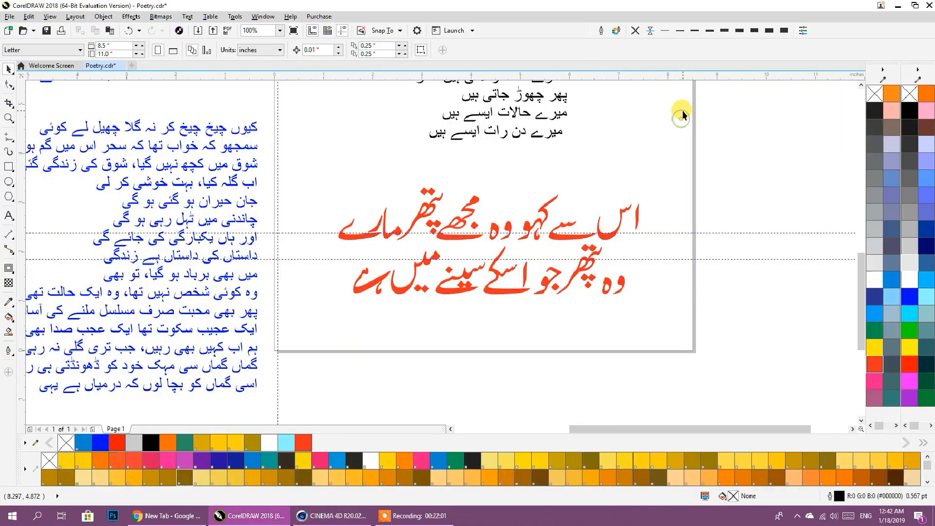
click(900, 7)
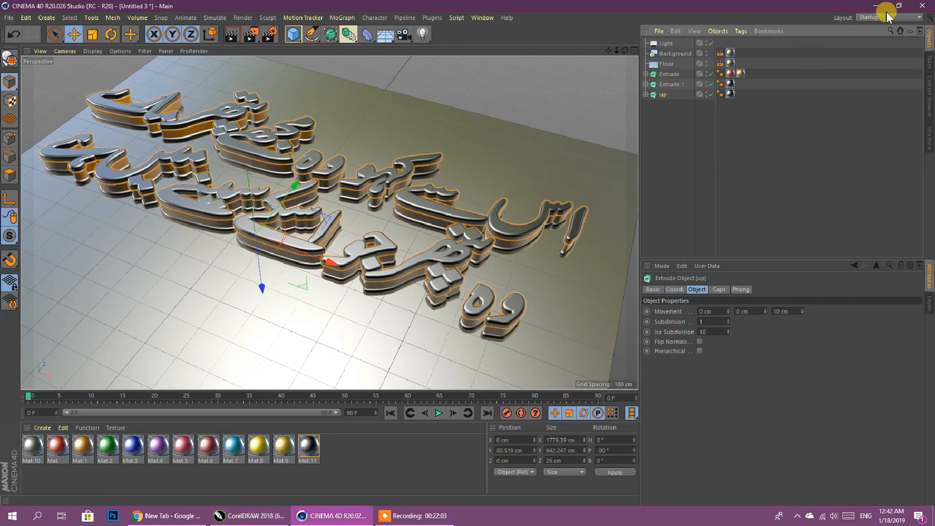
click(668, 221)
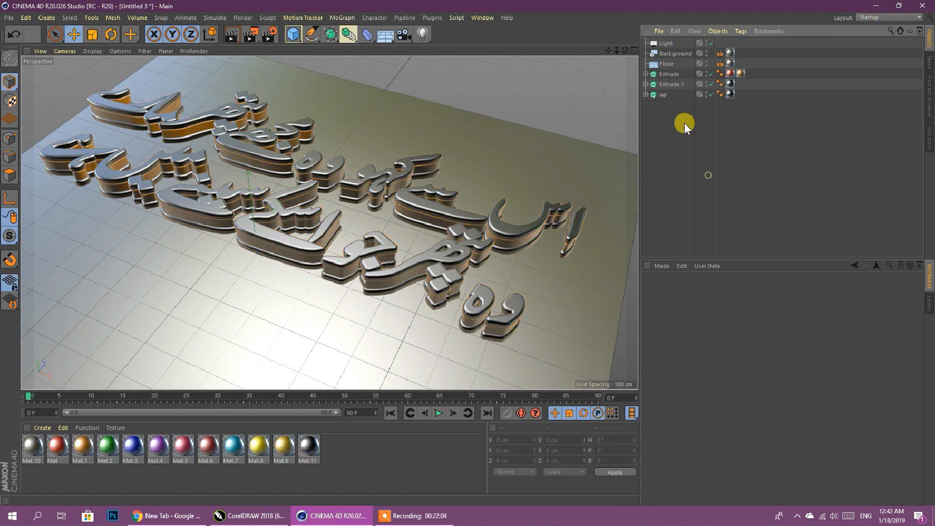
Rename the middle Extrude object as dn
click(666, 76)
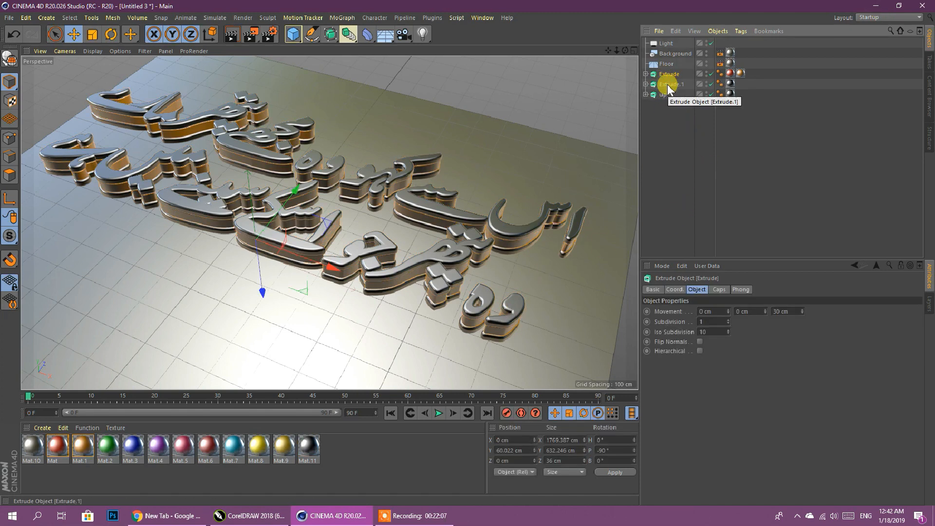
double_click(666, 74)
text(a)
text(n)
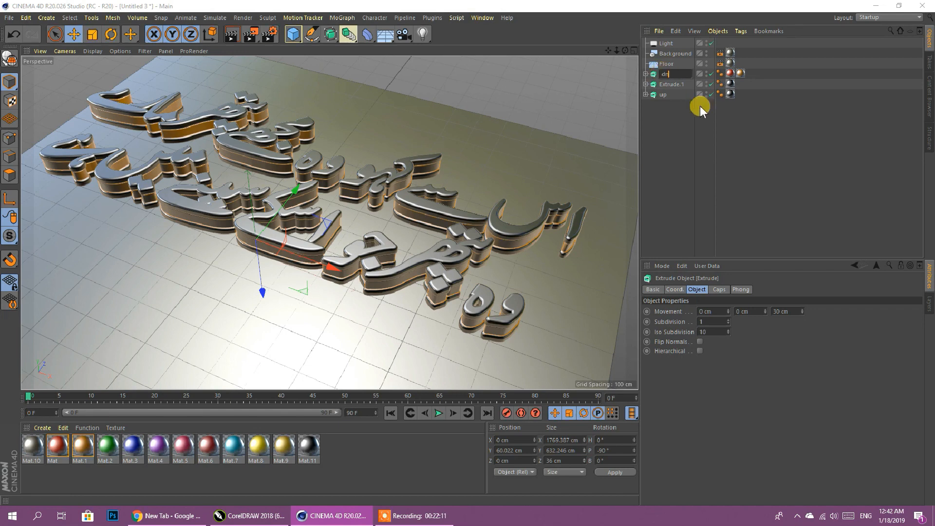
click(673, 86)
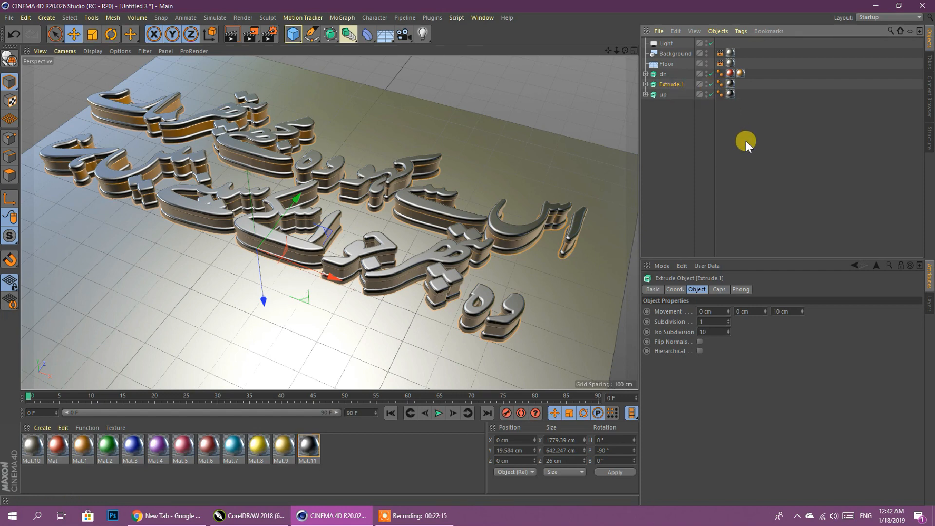
click(673, 75)
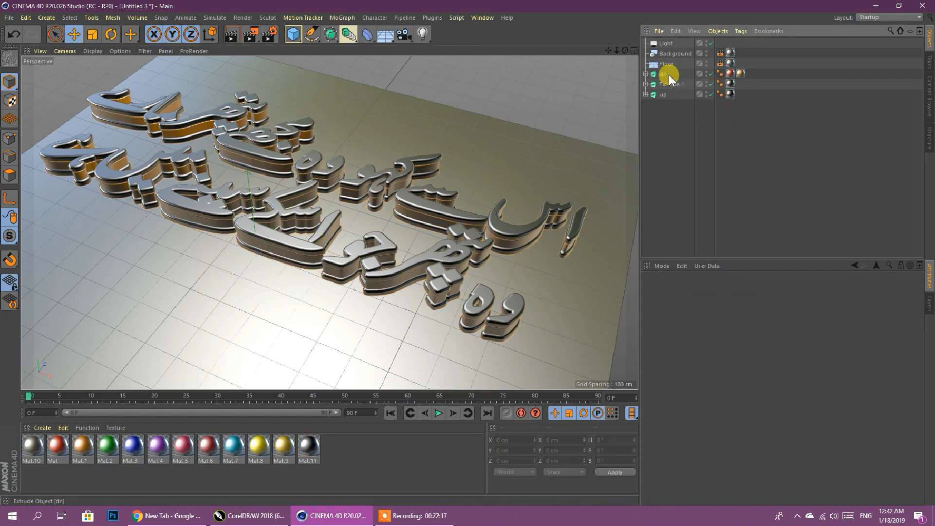
Rename the middle extrusion as cntr and the lower backing Extrude.1 as dn
double_click(666, 74)
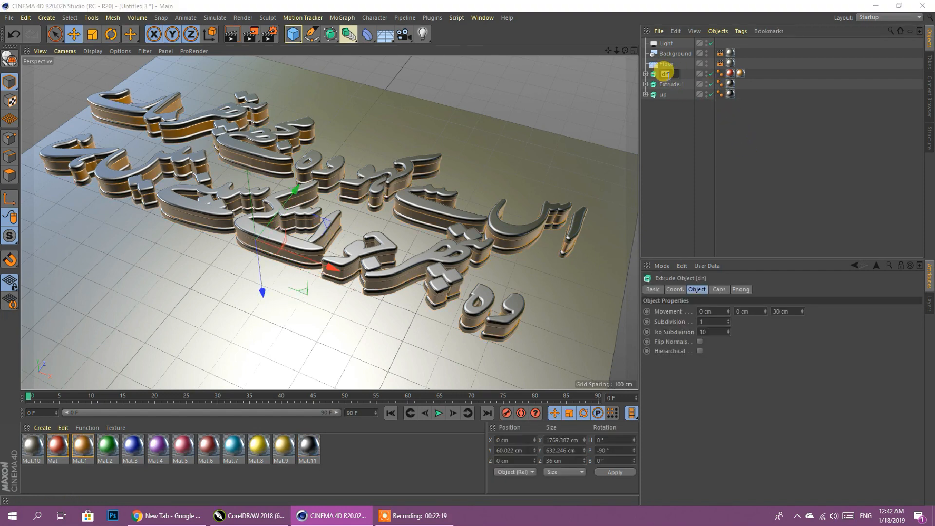
text(cntr)
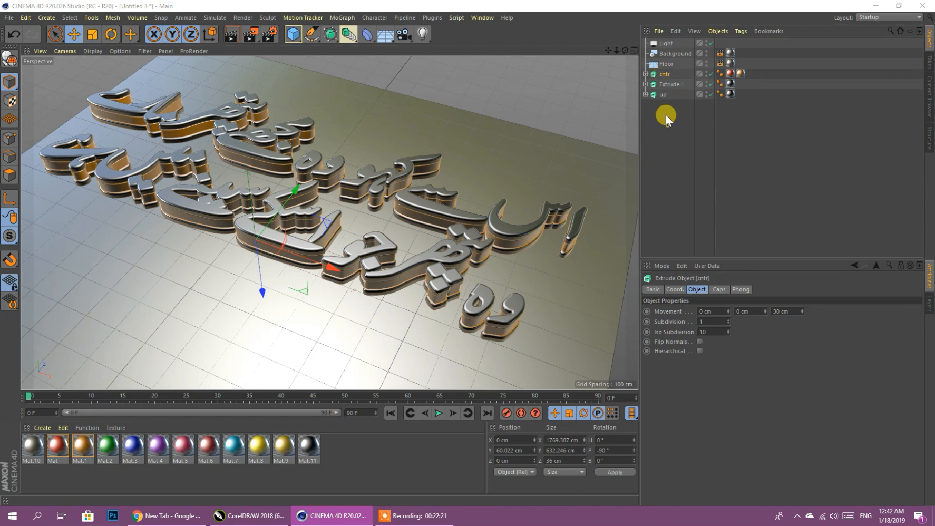
click(662, 87)
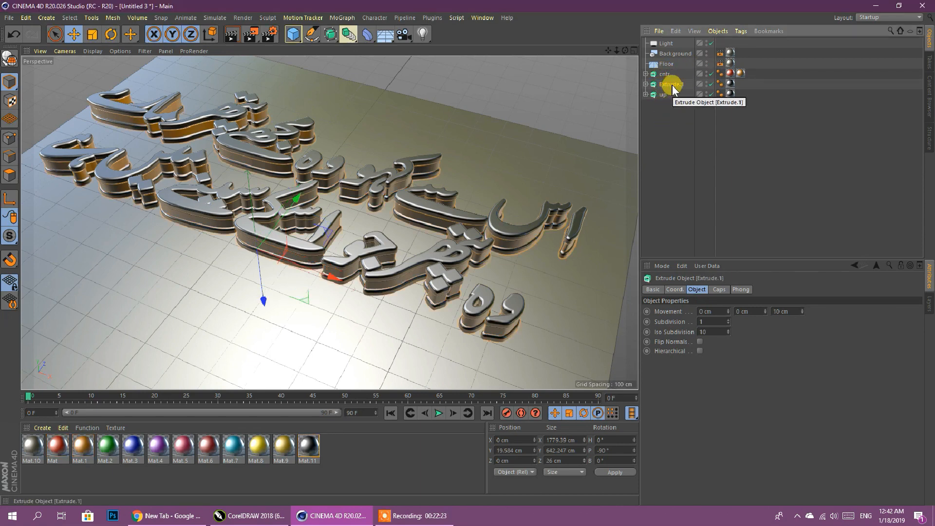
double_click(682, 84)
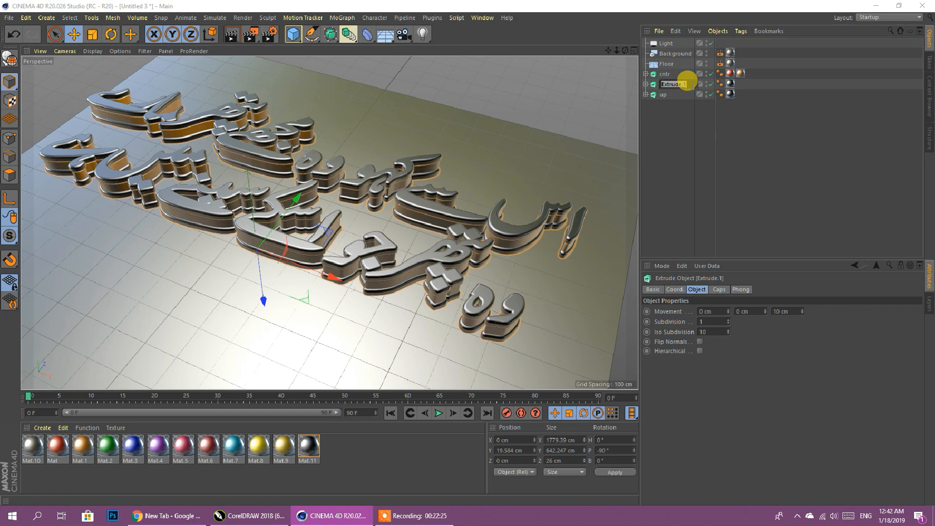
text(dn)
key(Return)
Reorder the three extrusions in the object list as up, cntr, dn
drag(670, 80, 667, 93)
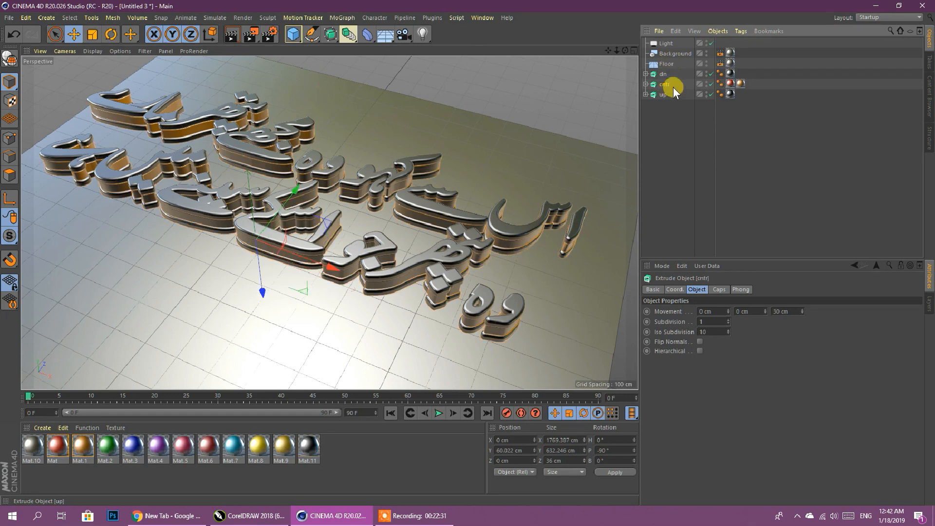
click(671, 118)
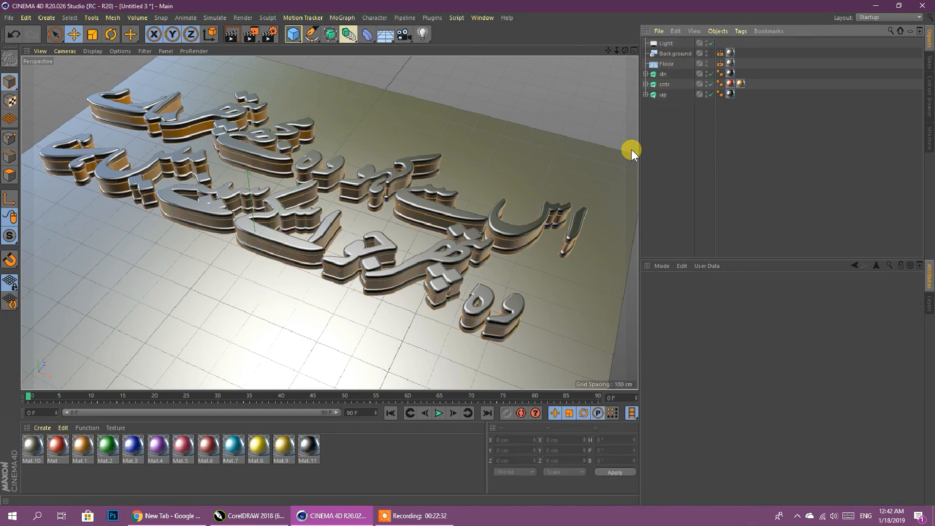
click(534, 220)
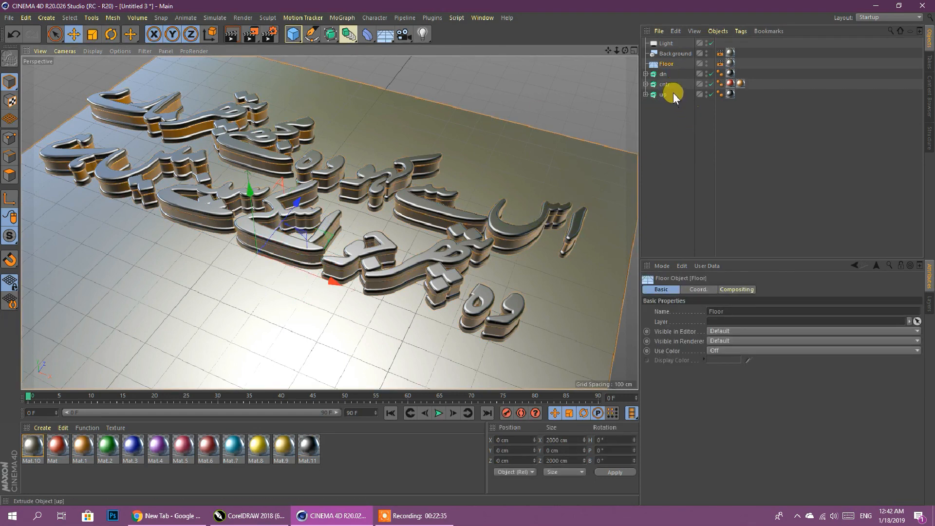
click(548, 204)
mouse_move(665, 95)
mouse_down()
mouse_move(667, 71)
mouse_move(666, 101)
mouse_up()
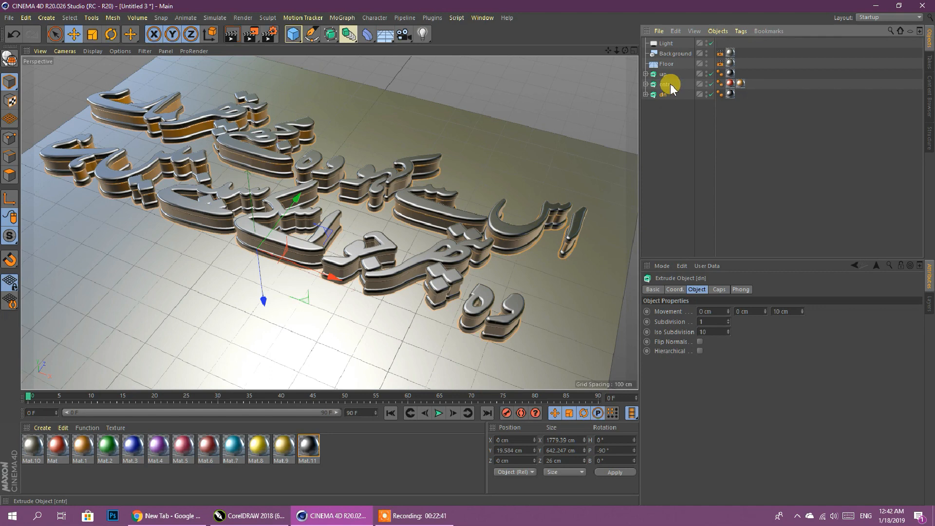
click(667, 121)
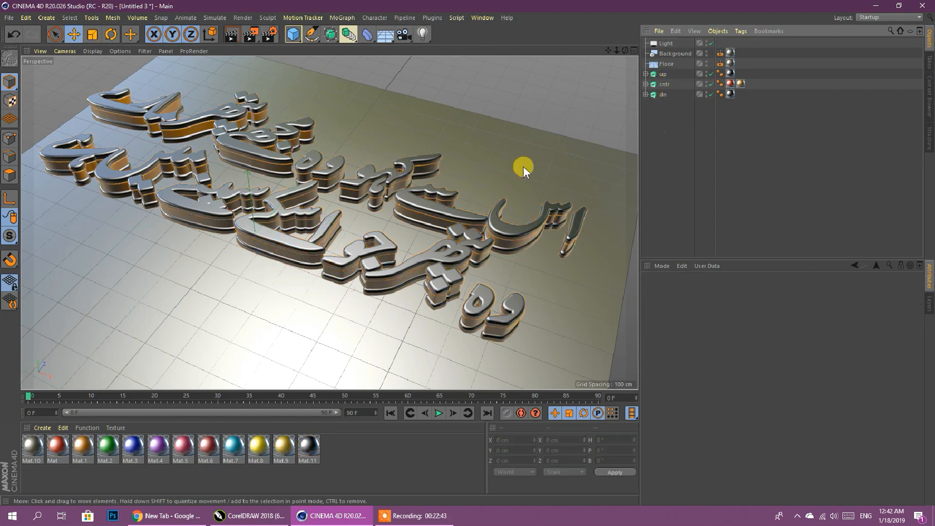
Apply the red material Mat to the up extrusion and restrict it to the R1 selection
click(422, 206)
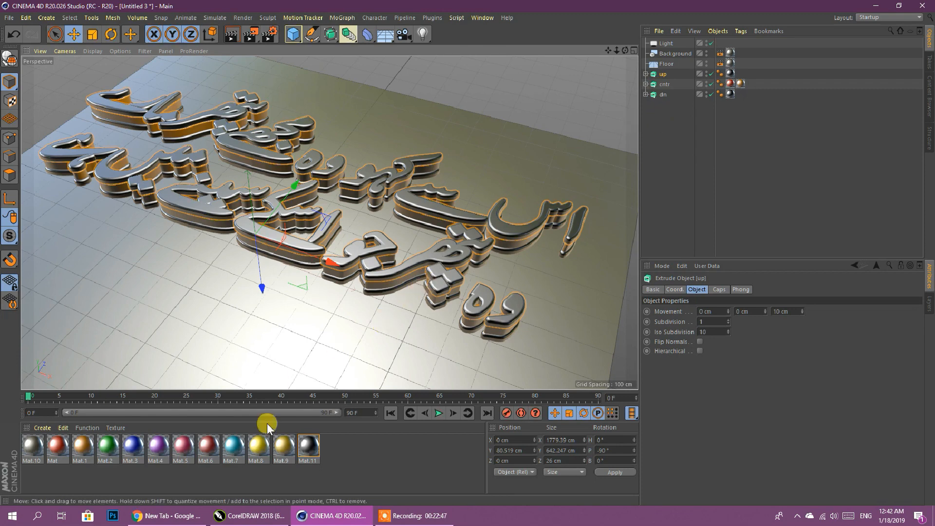
drag(57, 446, 664, 76)
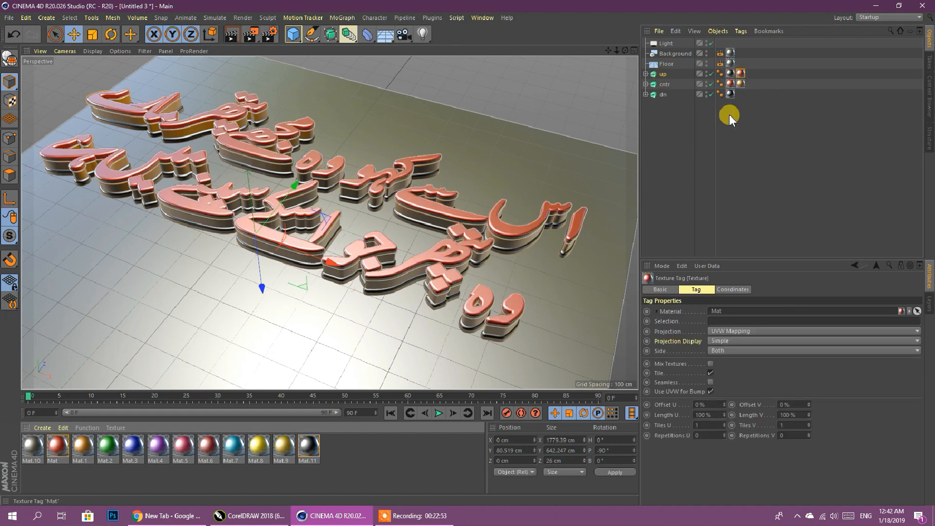
click(714, 312)
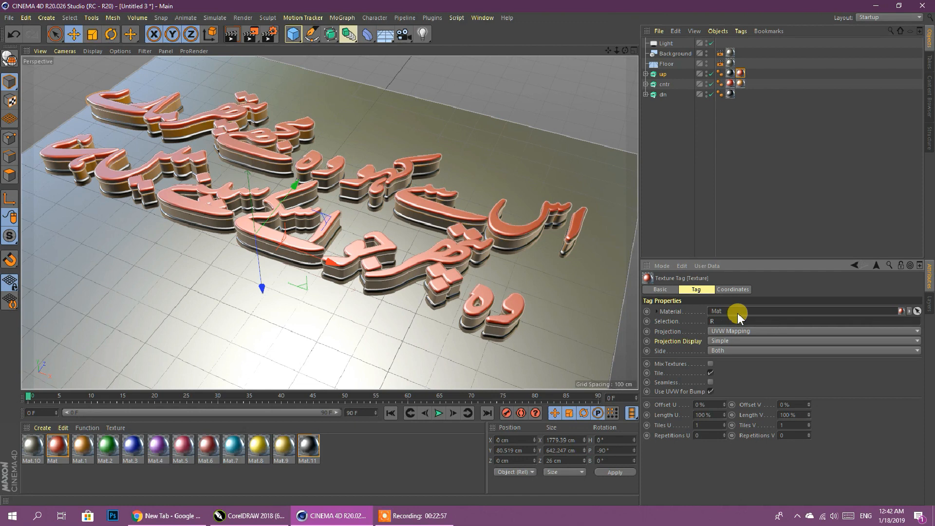
text(R1)
key(Return)
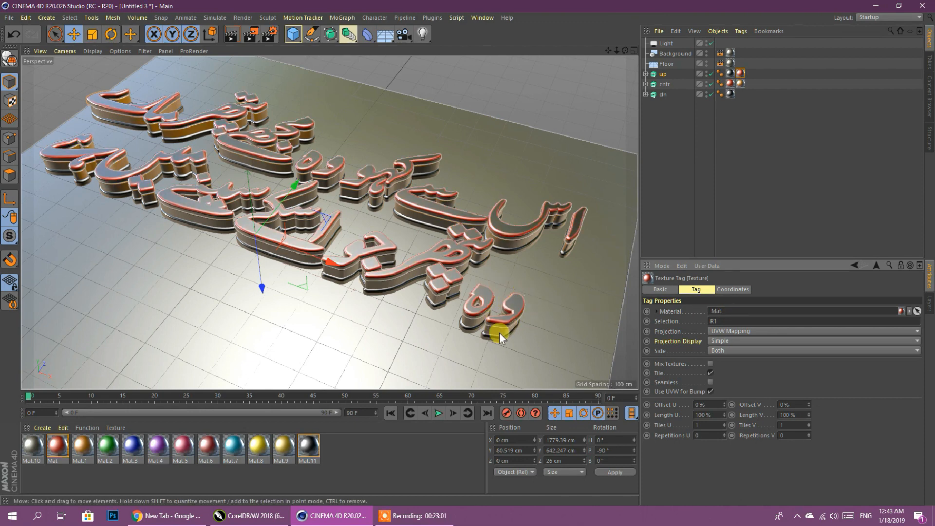
Apply the blue material Mat.3 to the dn extrusion and restrict it to the R1 selection
drag(135, 450, 471, 261)
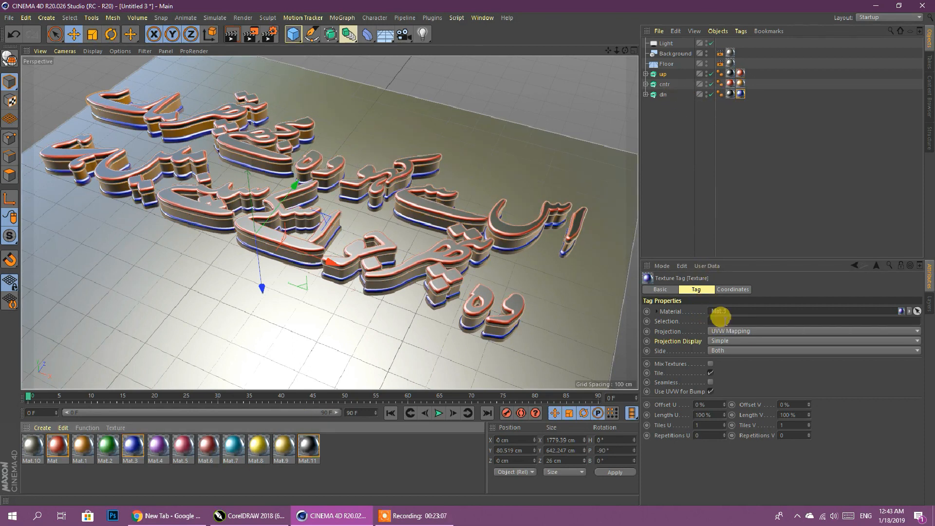
click(719, 321)
text(R1)
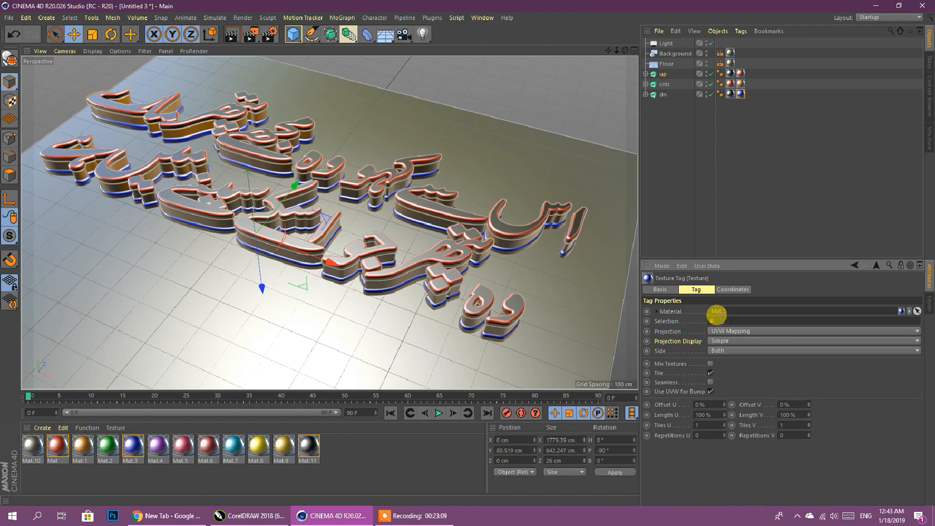
click(735, 205)
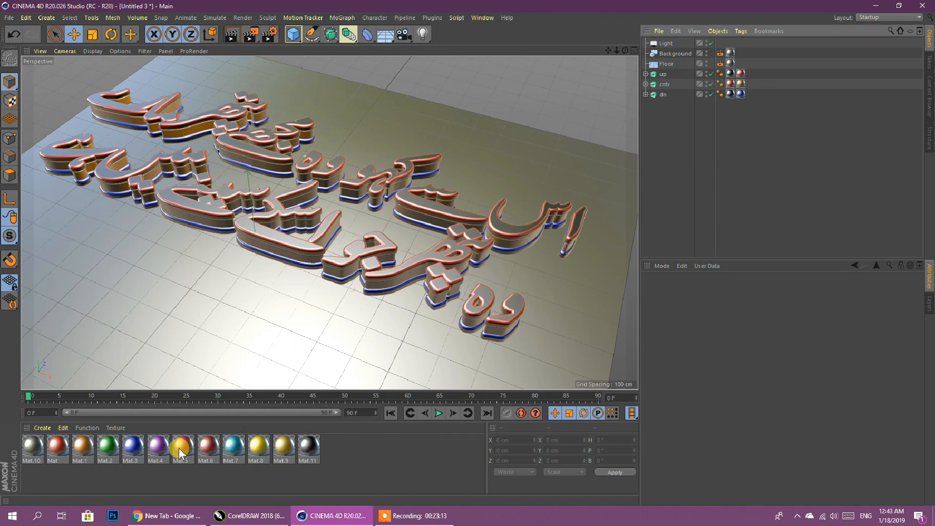
Apply the purple material Mat.4 to the cntr extrusion and render the scene to the Picture Viewer
drag(159, 449, 665, 87)
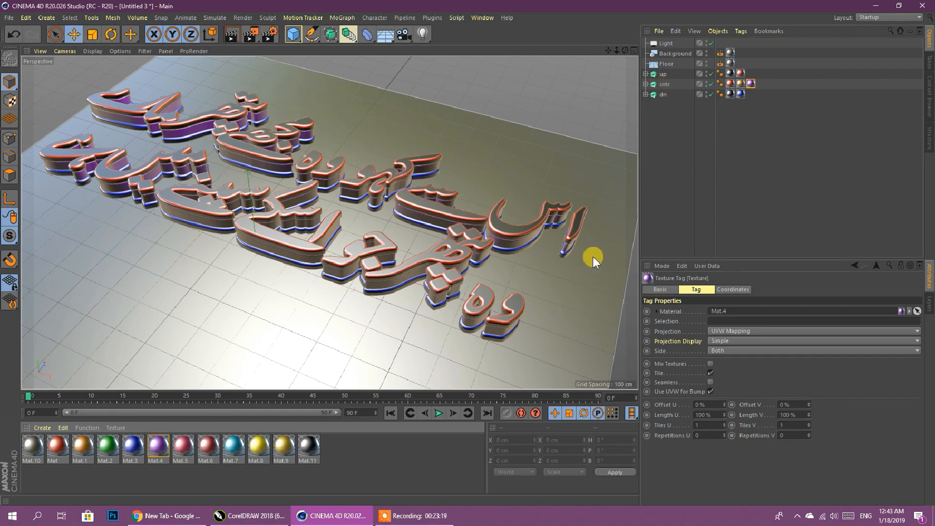
click(249, 35)
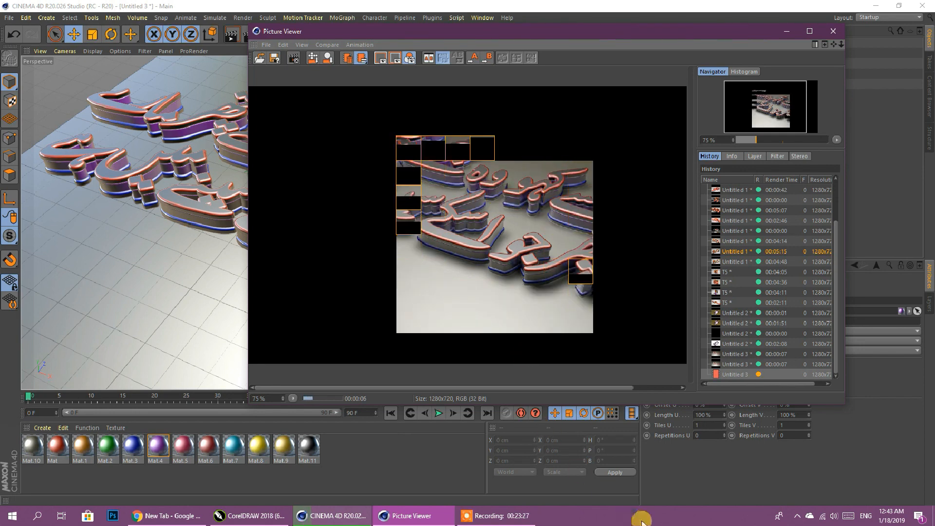
click(523, 517)
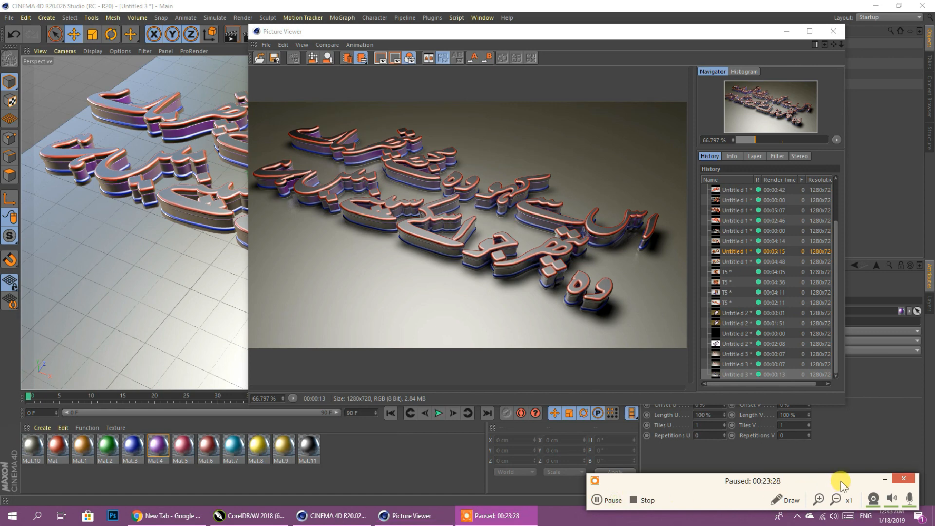
click(884, 481)
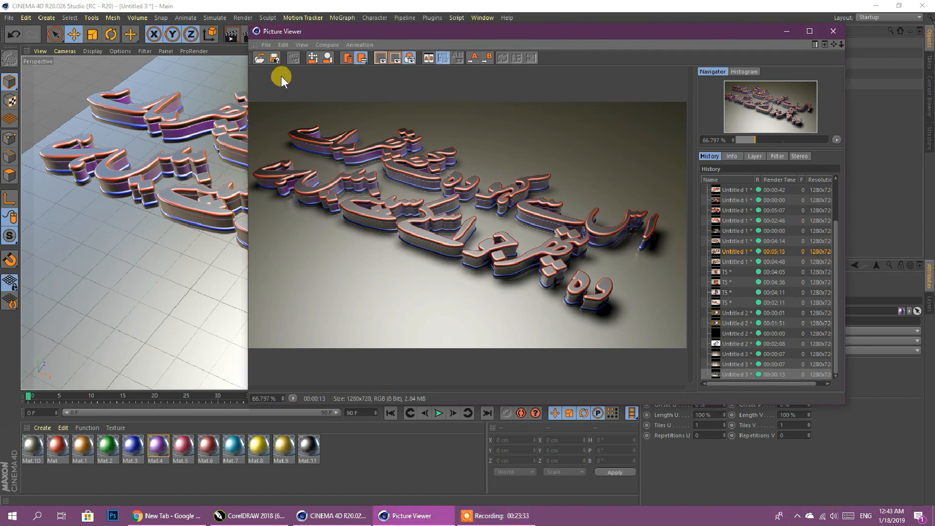
Save the rendered still image as a JPG named 45 and close the Picture Viewer
click(274, 58)
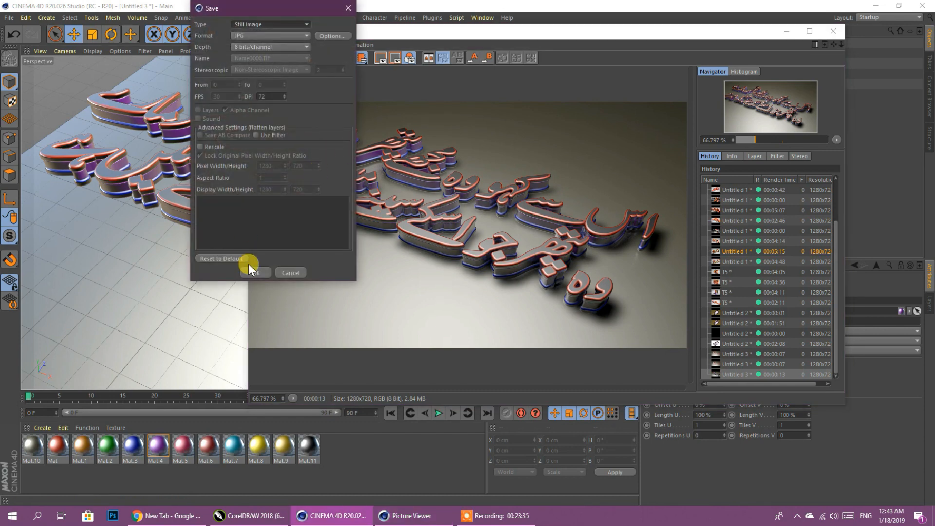
click(242, 36)
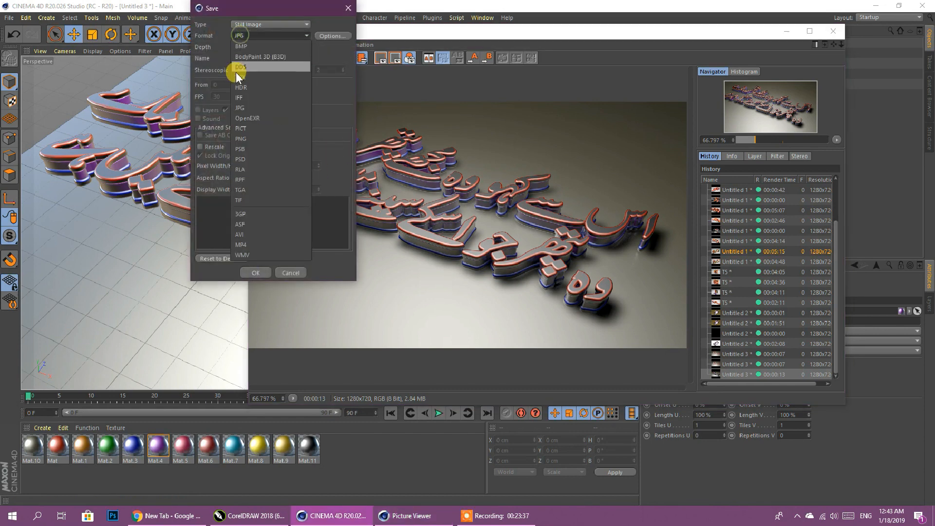
click(247, 102)
click(261, 274)
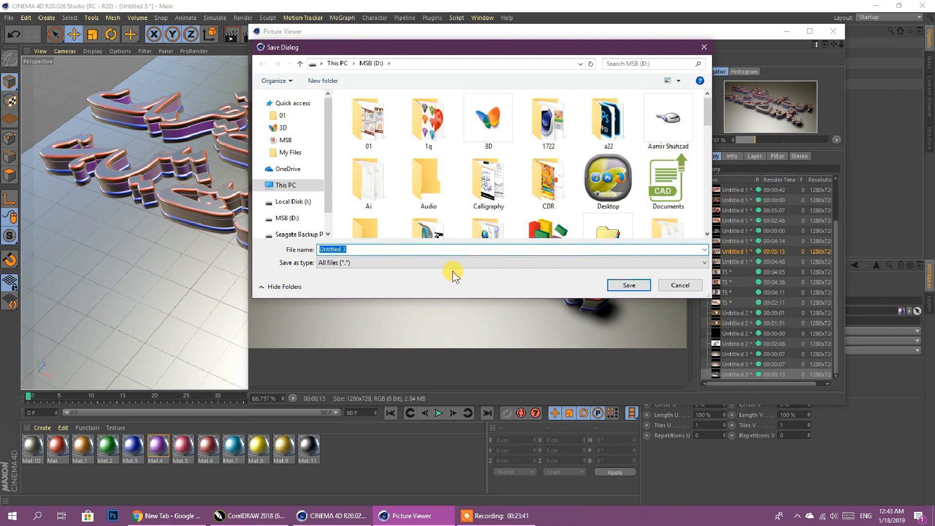
text(45)
key(Return)
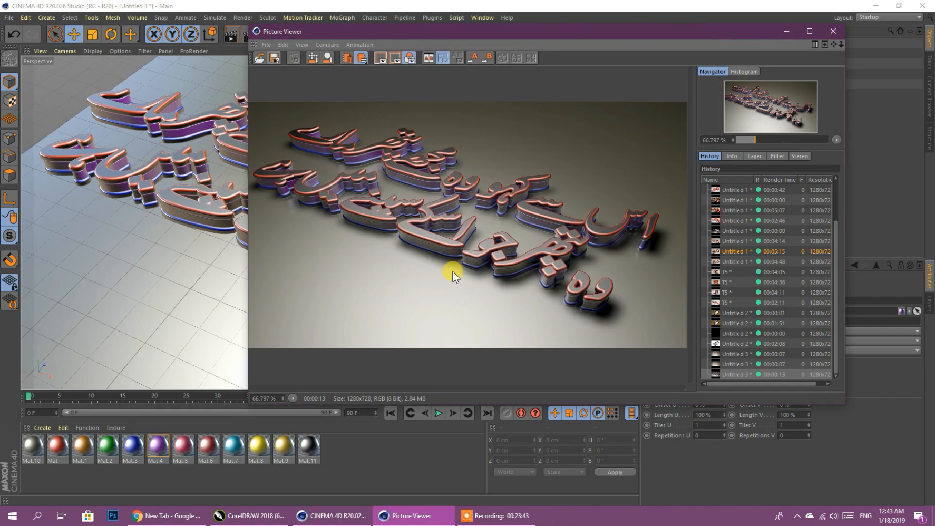
click(834, 31)
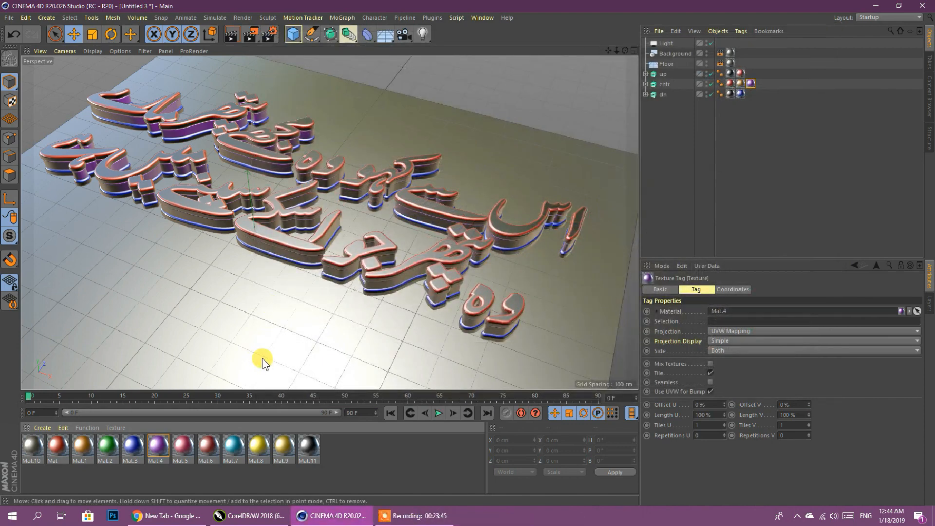
Add a gold material with colour H 53°, S 83% and V 83% to the material list
click(378, 453)
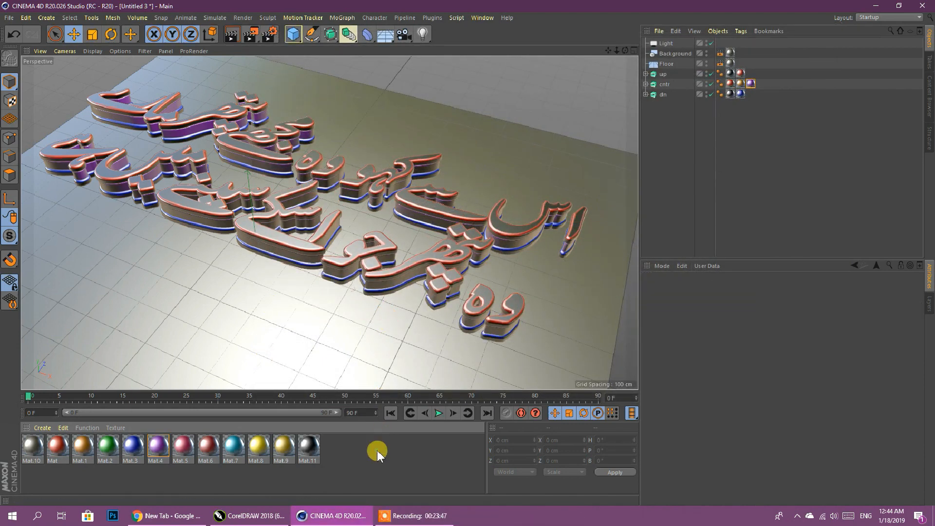
mouse_move(376, 452)
mouse_down()
mouse_move(232, 450)
mouse_move(381, 463)
mouse_up()
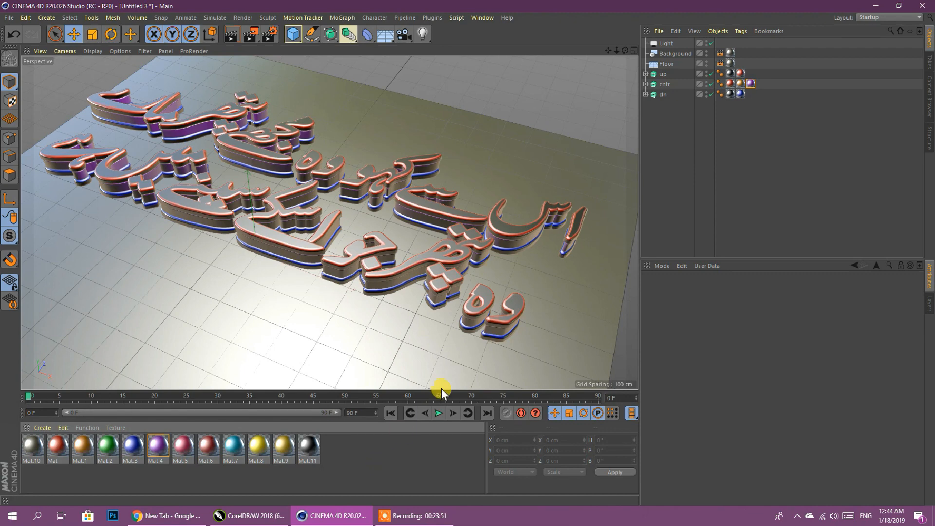
drag(625, 51, 634, 54)
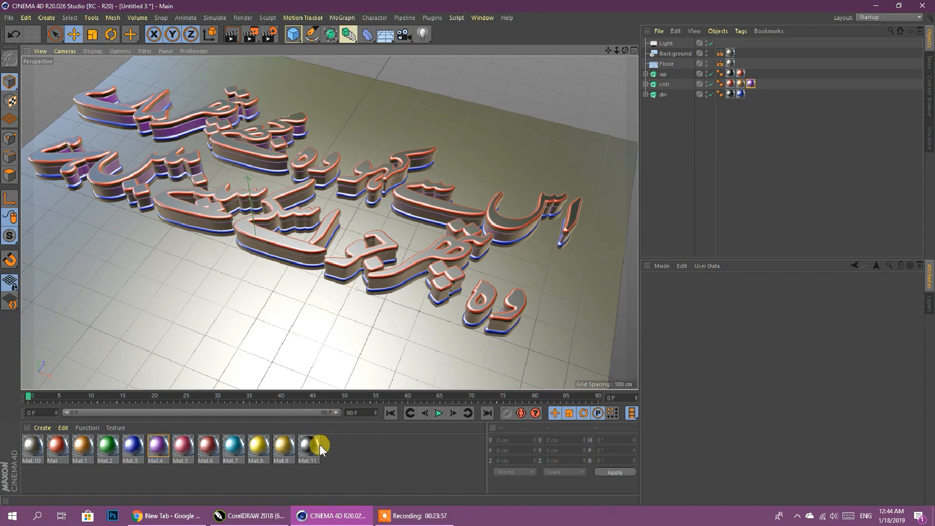
double_click(369, 452)
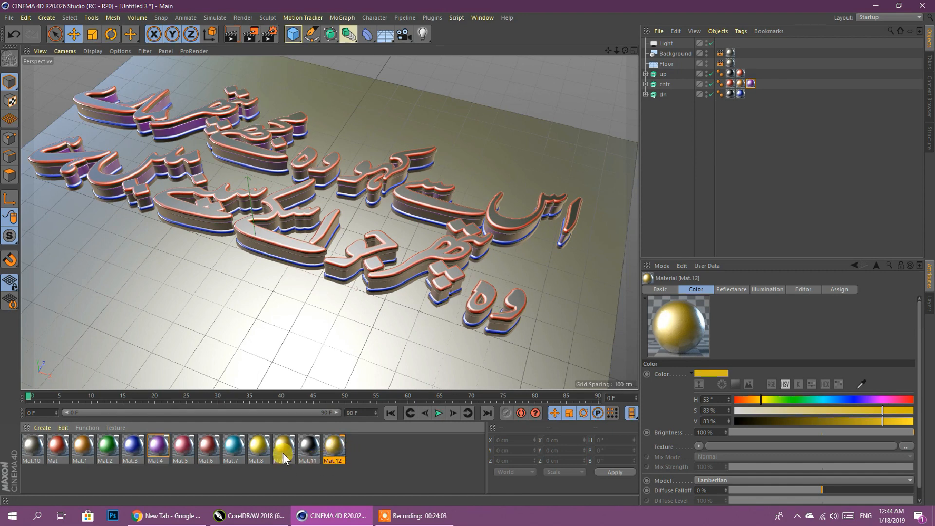
Enable the Bump channel of the gold material Mat.12 and load a Noise shader as its texture
double_click(334, 446)
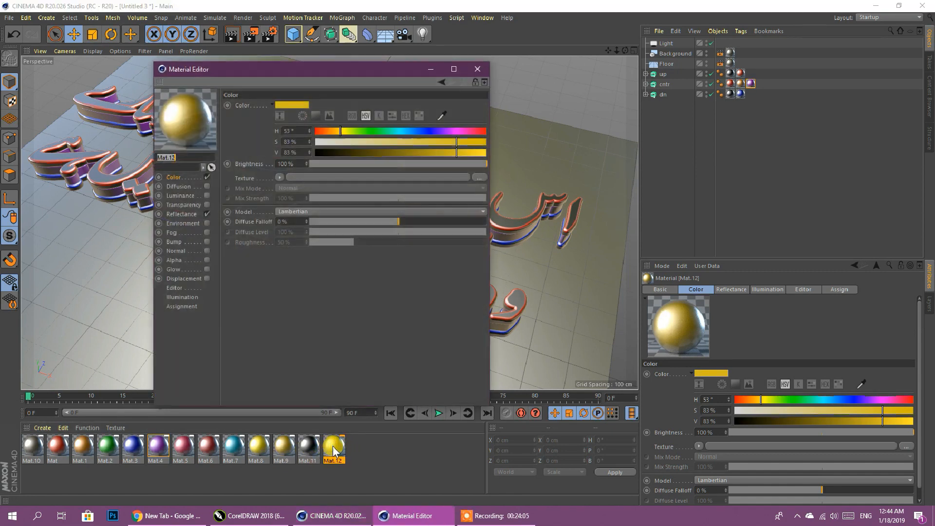
click(174, 242)
click(207, 242)
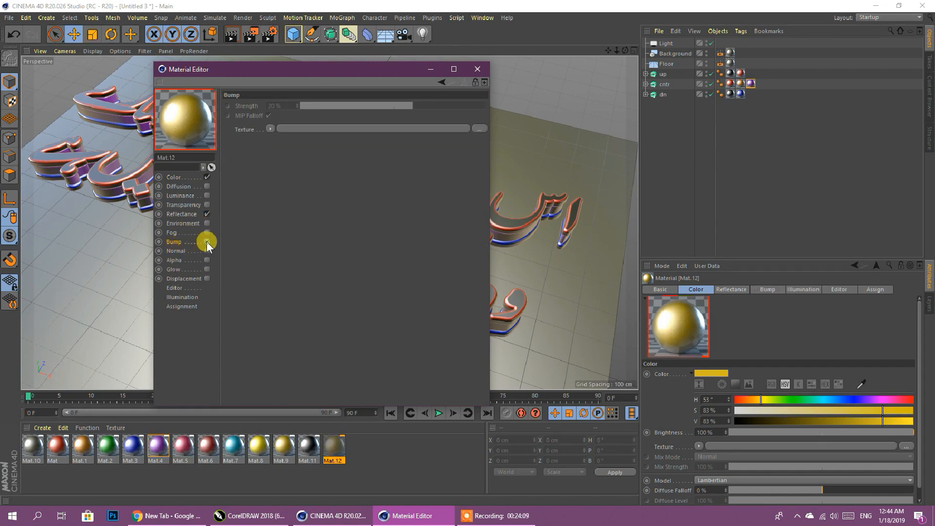
click(269, 129)
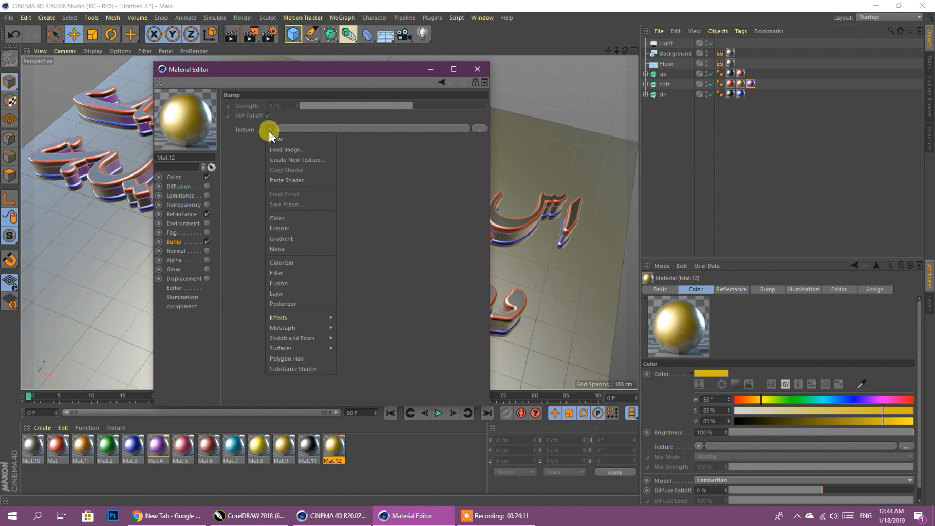
click(283, 249)
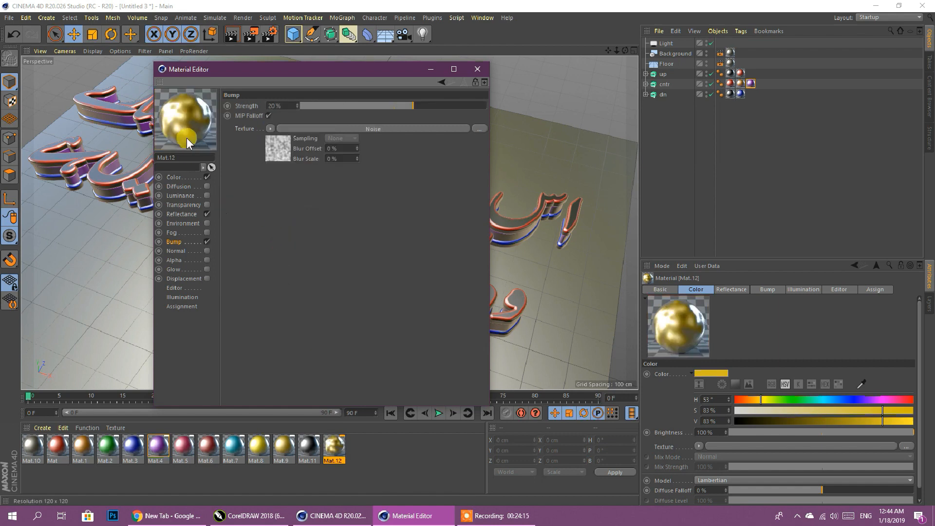
Set the bump noise's Global Scale to 10% and its Movement to .001 cm, and close the Material Editor
click(278, 148)
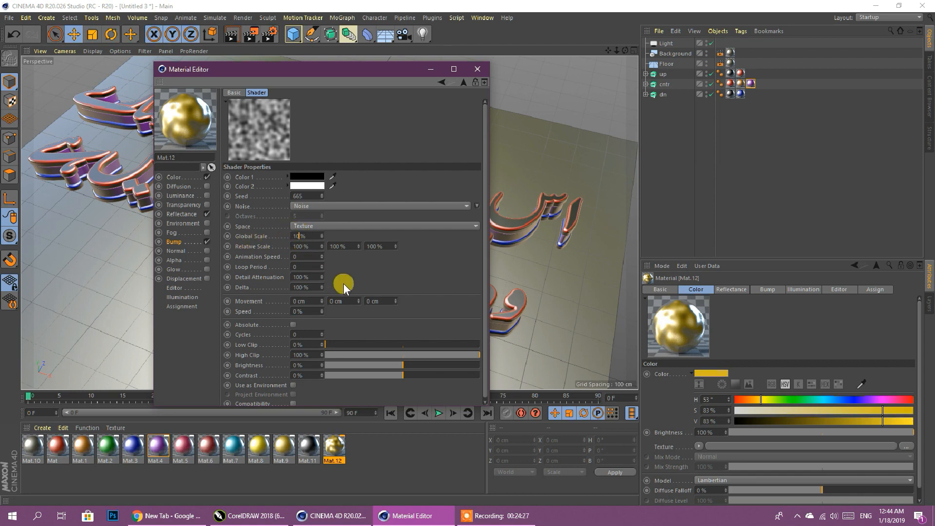
click(305, 301)
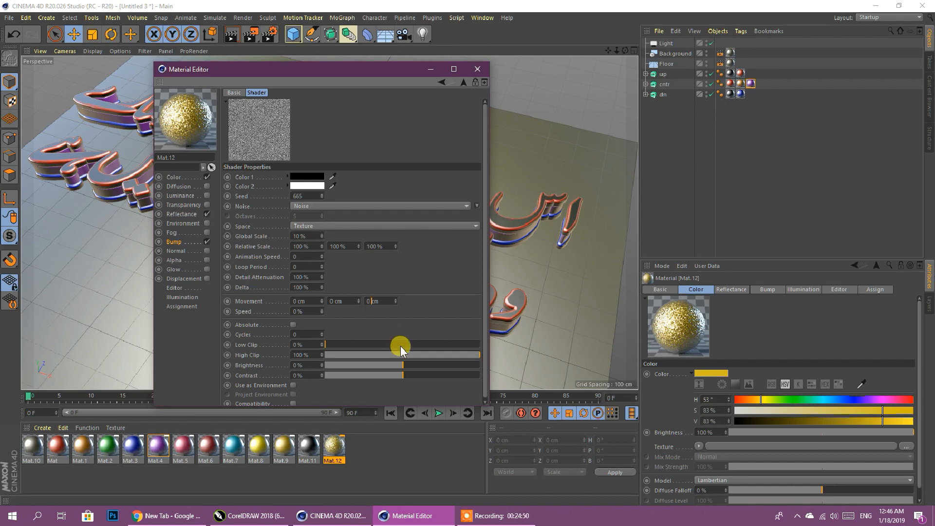
text(.001)
click(423, 275)
click(477, 68)
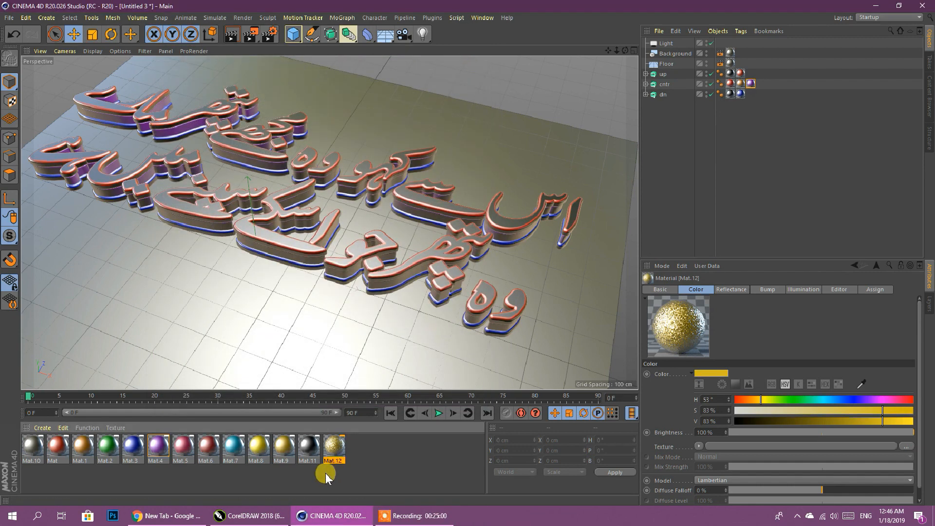
Replace the black material on the up extrusion with the textured gold Mat.12 and inspect the lettering
drag(332, 448, 730, 75)
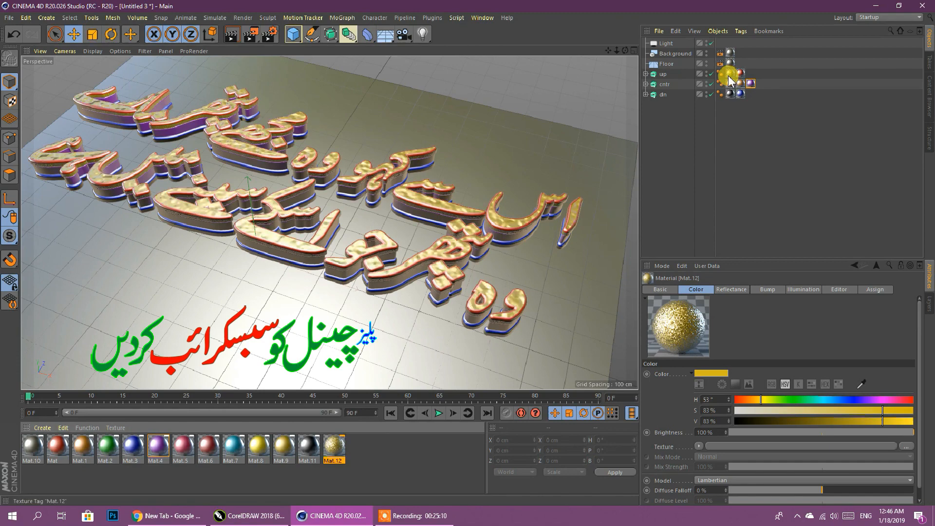
scroll(464, 256, up, 6)
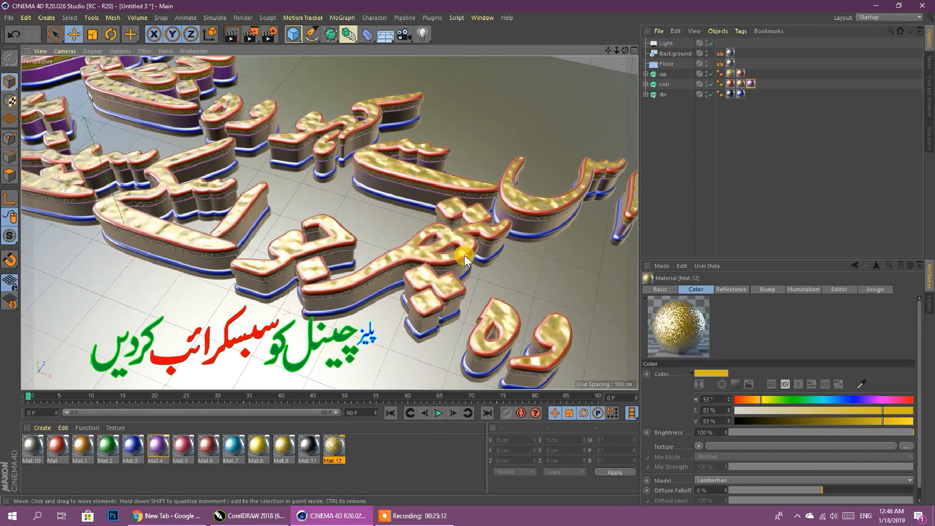
scroll(464, 255, down, 2)
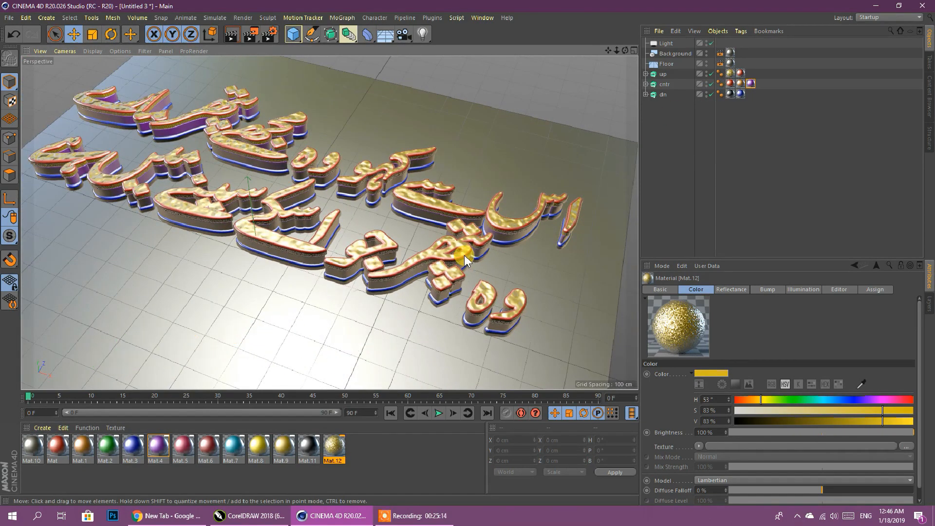
Add the Ambient Occlusion and Global Illumination effects to the render settings
click(270, 36)
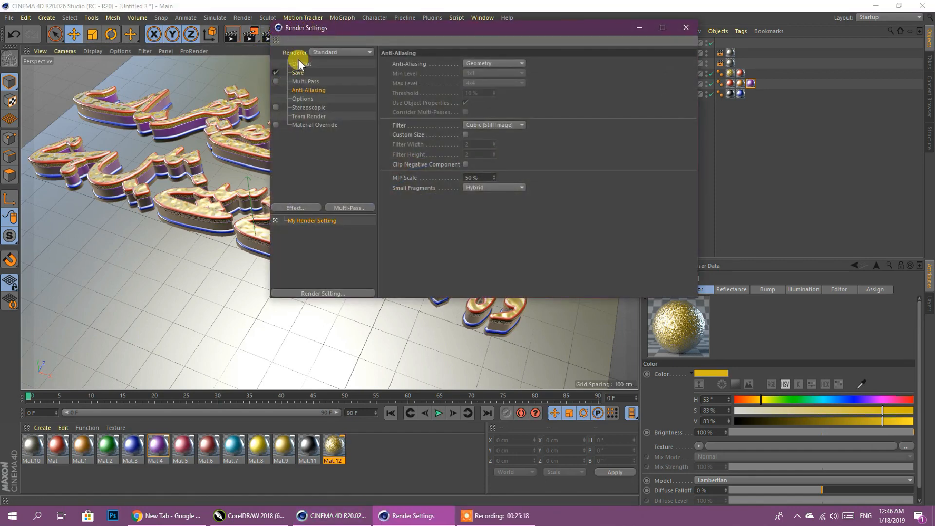
right_click(311, 147)
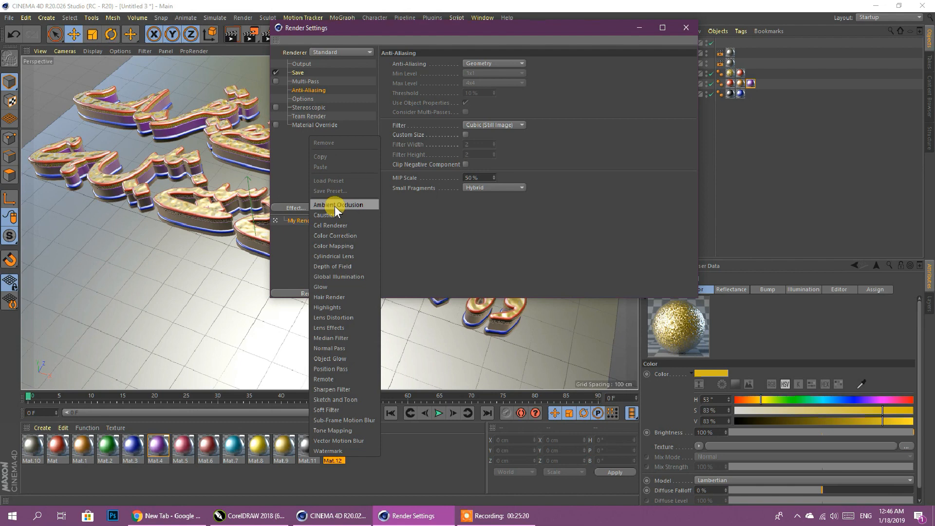
click(335, 206)
right_click(317, 145)
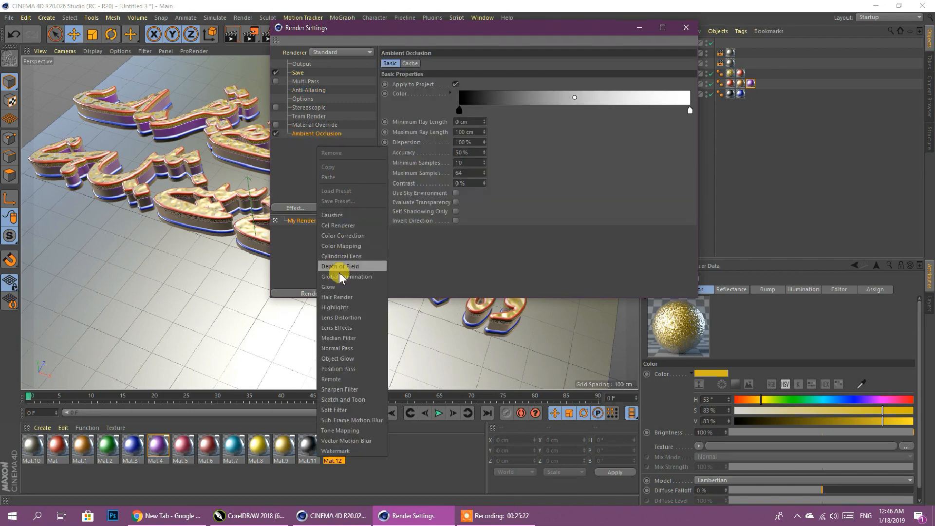
click(340, 278)
click(320, 160)
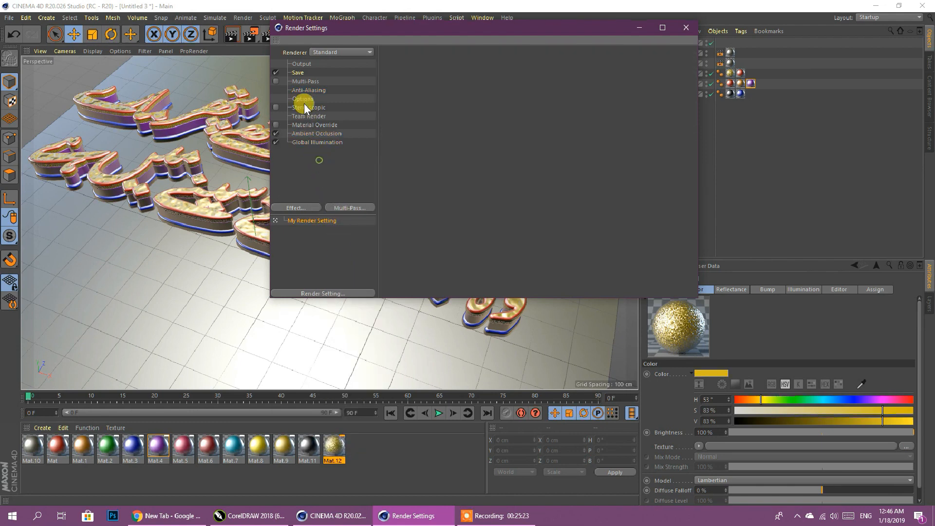
Apply the Film/Video preset HDV/HDTV 720 29.97 to the render output
click(300, 64)
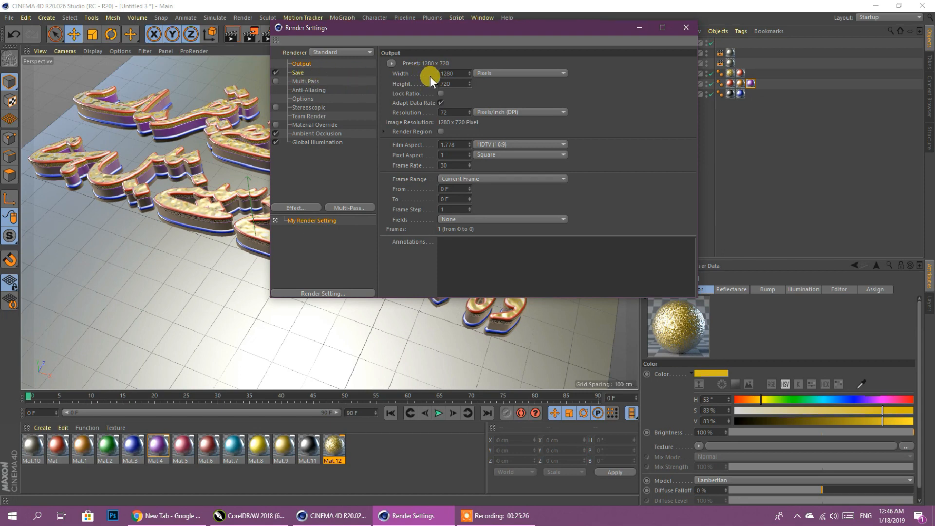
click(391, 63)
mouse_move(421, 95)
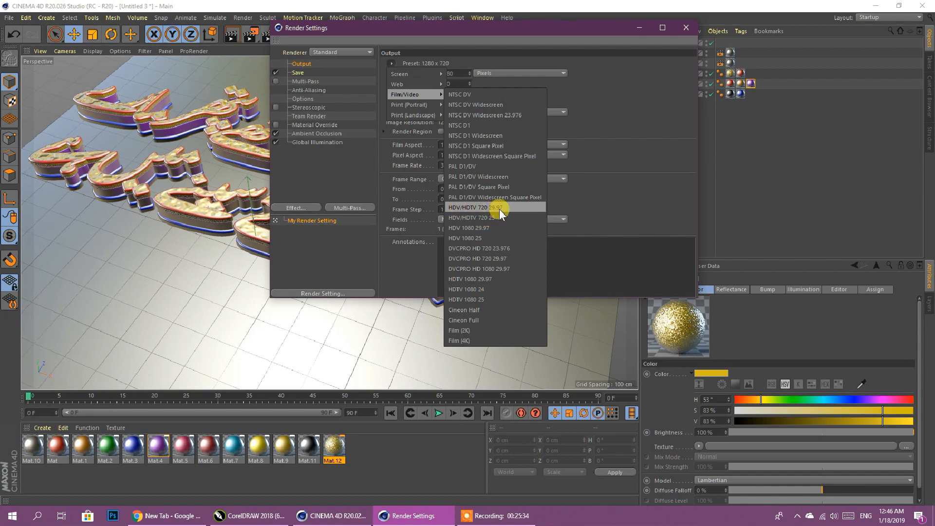
click(500, 209)
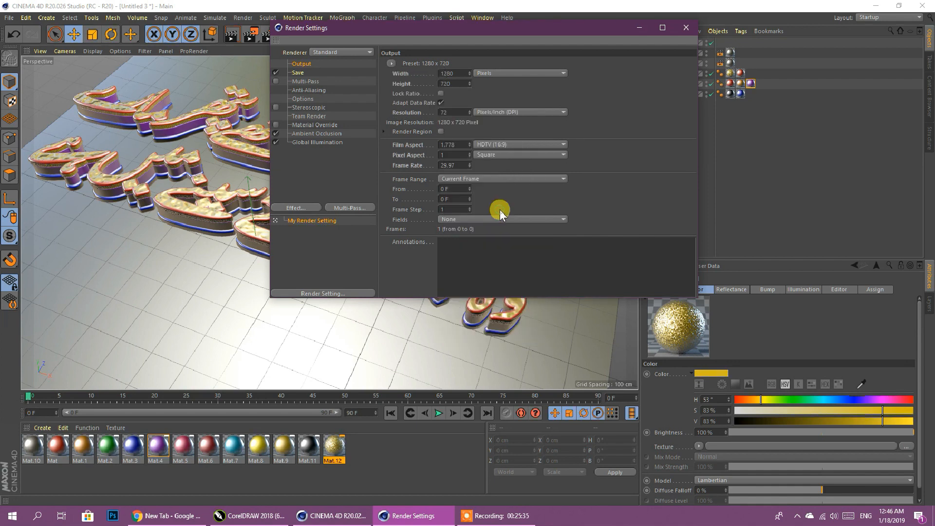
Set the render's anti-aliasing to Best and render the scene to the Picture Viewer
click(300, 81)
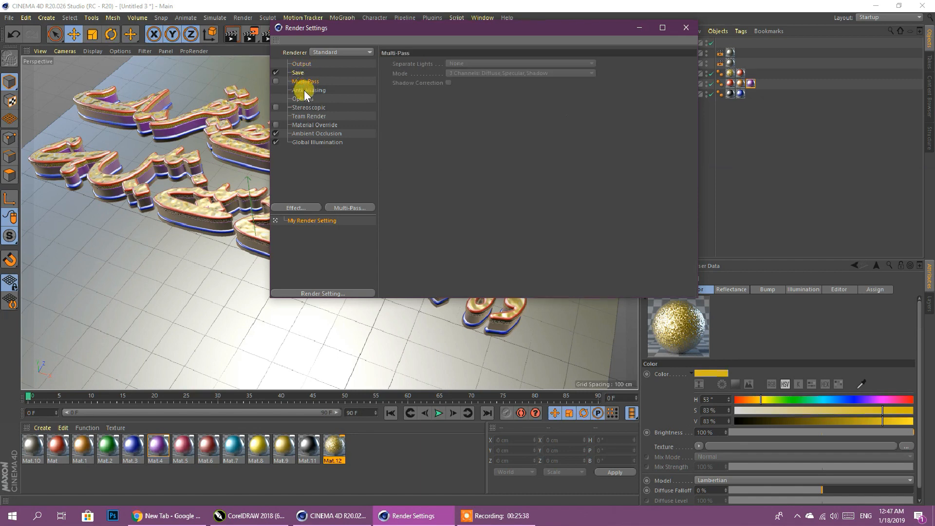
click(304, 89)
click(480, 66)
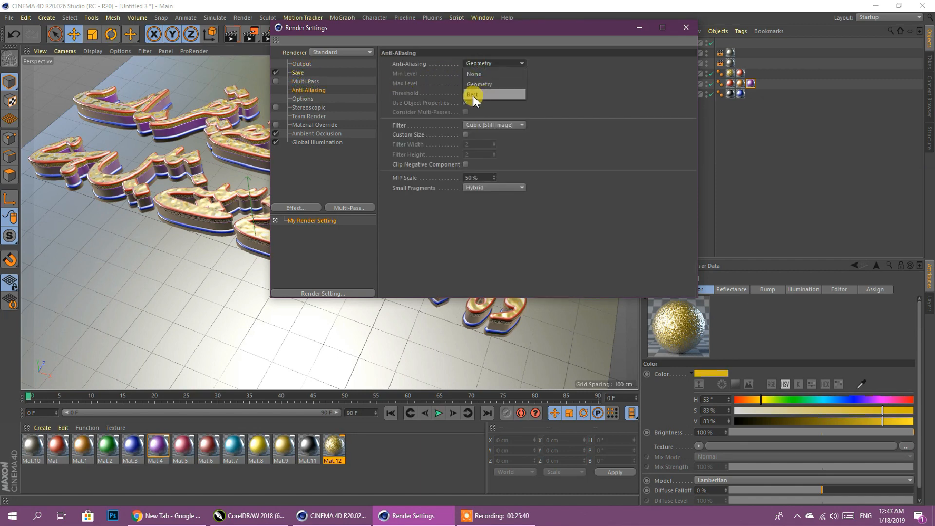
click(472, 96)
click(686, 30)
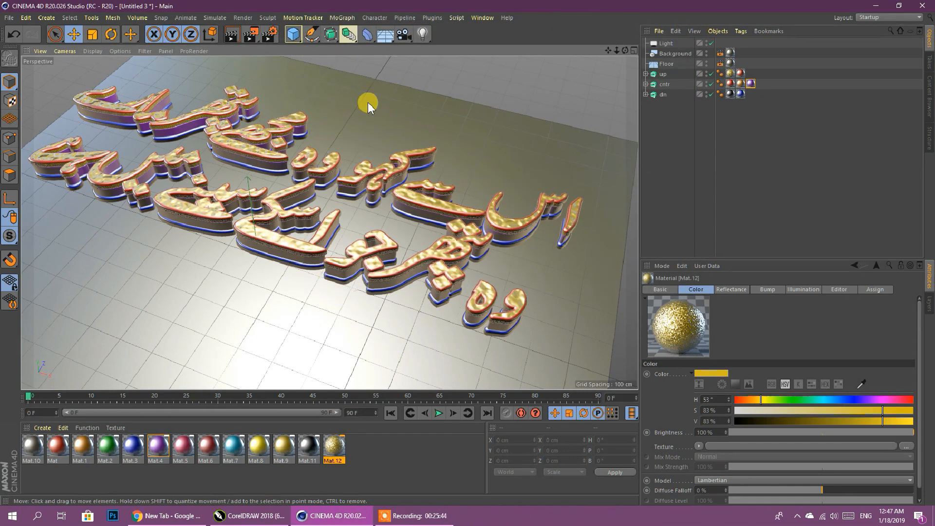
click(250, 35)
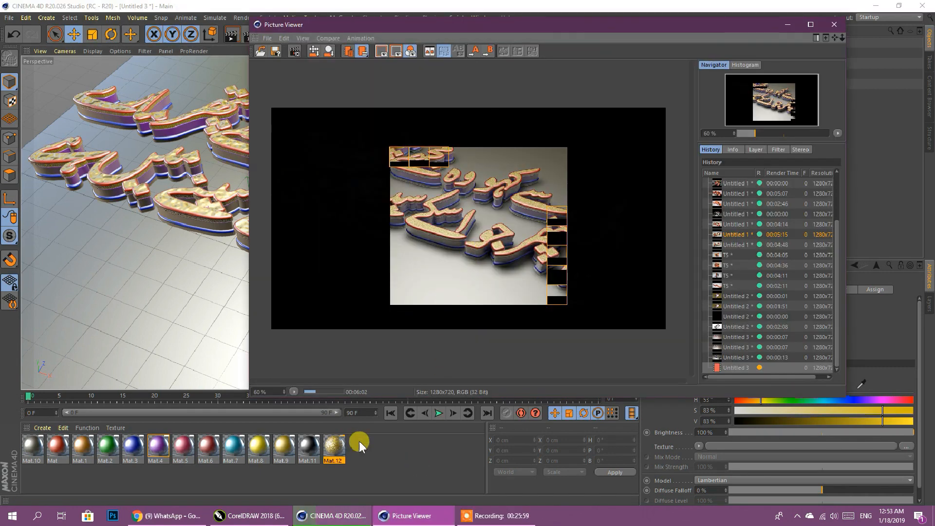
Switch to CorelDRAW and examine the file password text in the Poetry.cdr document
click(256, 515)
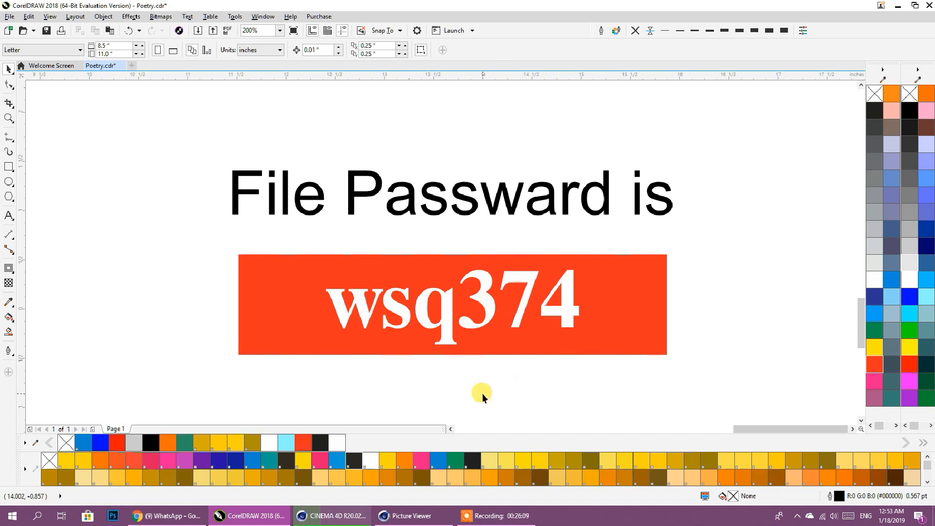
click(444, 336)
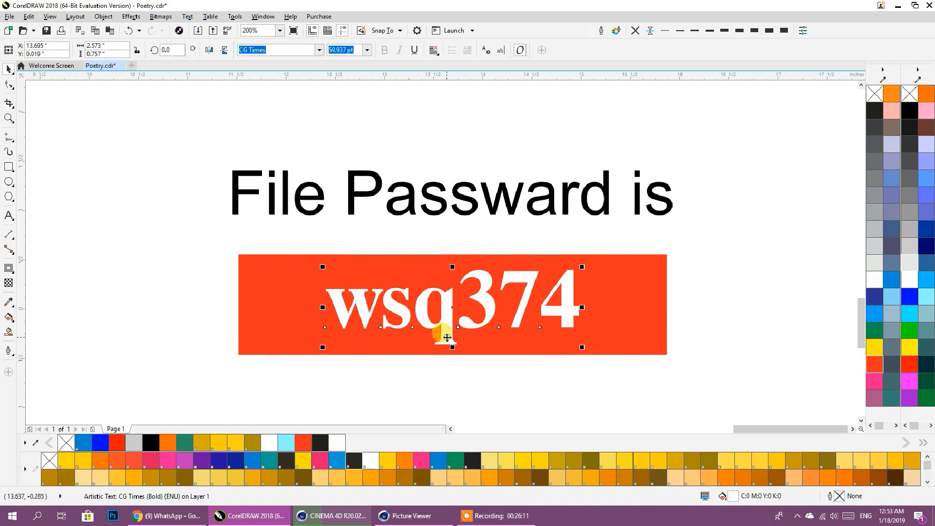
click(439, 373)
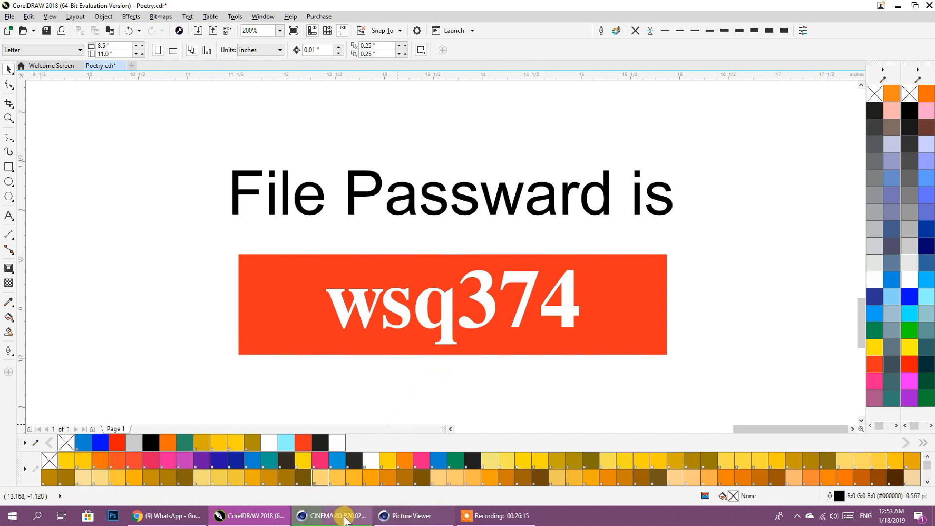
Return to the Cinema 4D Picture Viewer and widen the render history list beside the running render
click(338, 506)
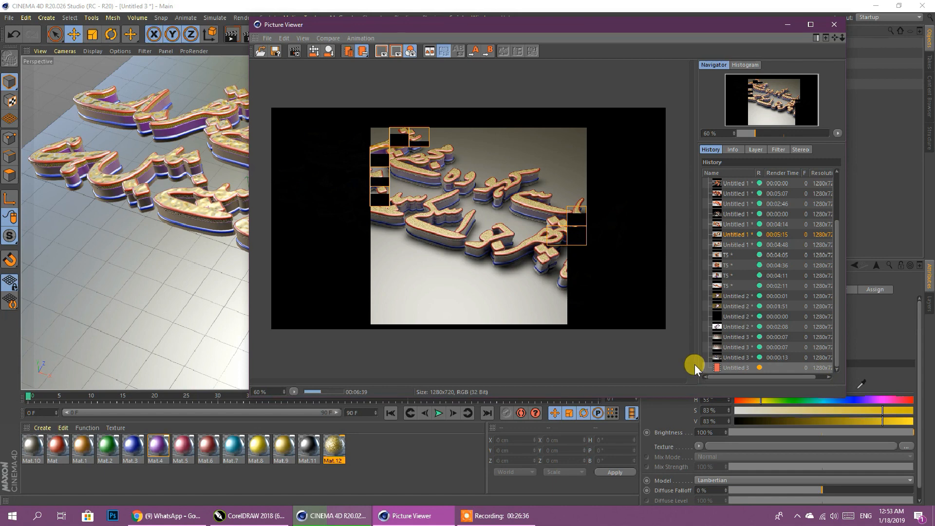
drag(692, 364, 681, 364)
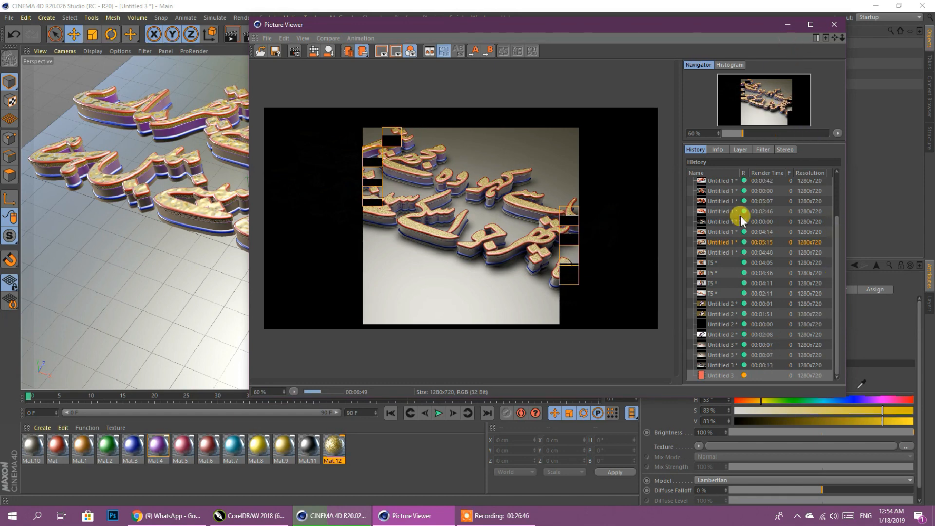
Examine the earlier calligraphy renders in the render history, from the Untitled 1 entries through the T5 and Untitled 2 entries
click(710, 241)
click(710, 232)
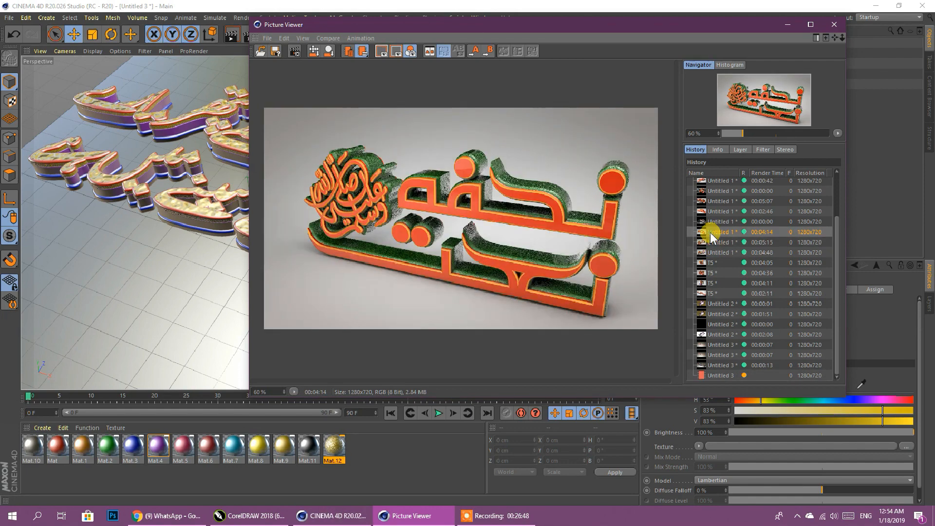
click(712, 253)
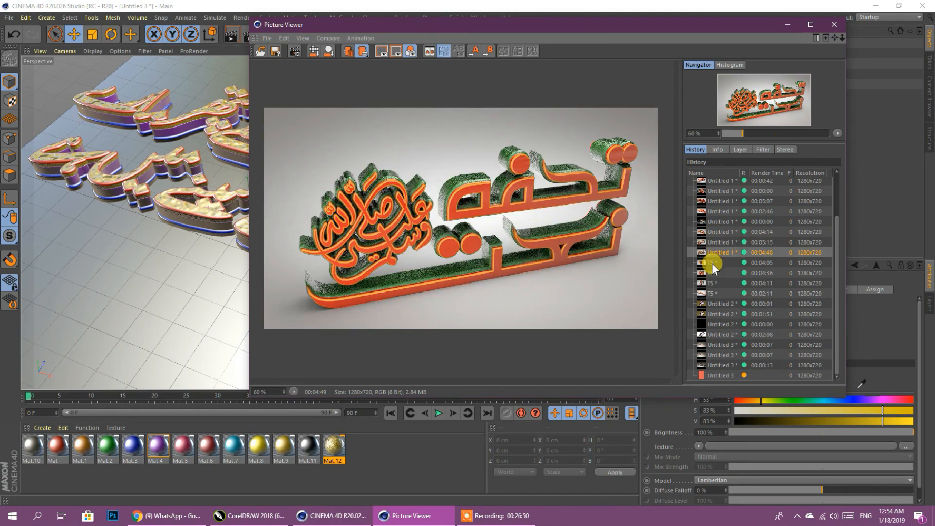
click(712, 264)
click(715, 276)
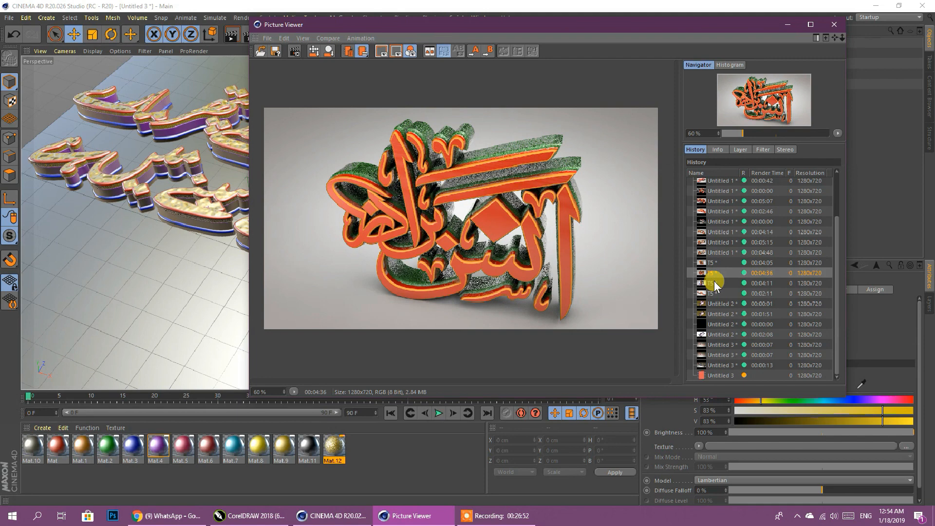
click(714, 281)
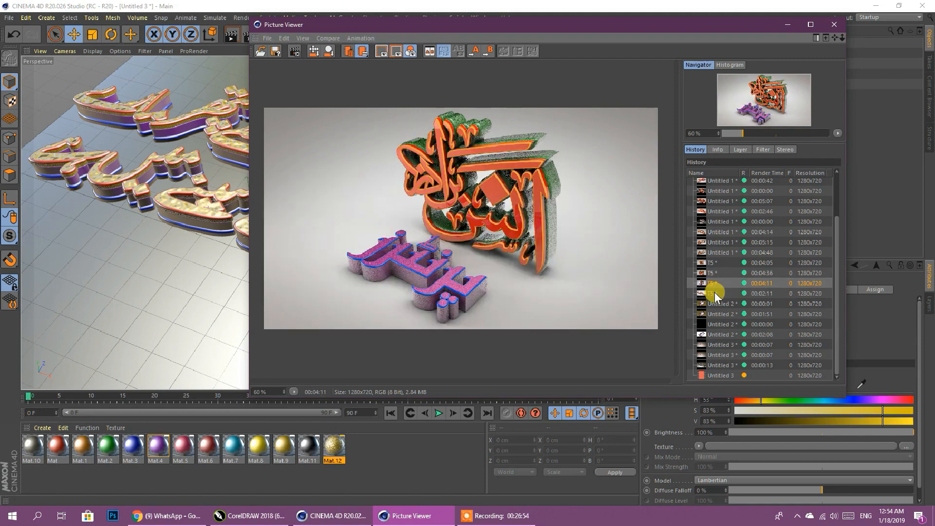
click(714, 293)
click(714, 304)
click(715, 314)
Review the render history again from the HAMZA GRAPHICS render through the Untitled 1 and T5 calligraphy renders
click(710, 181)
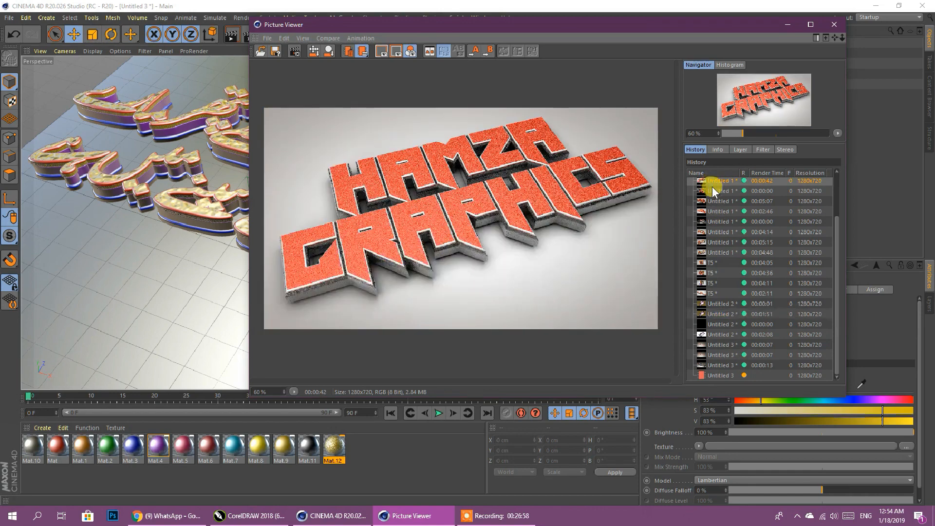
click(714, 192)
click(716, 202)
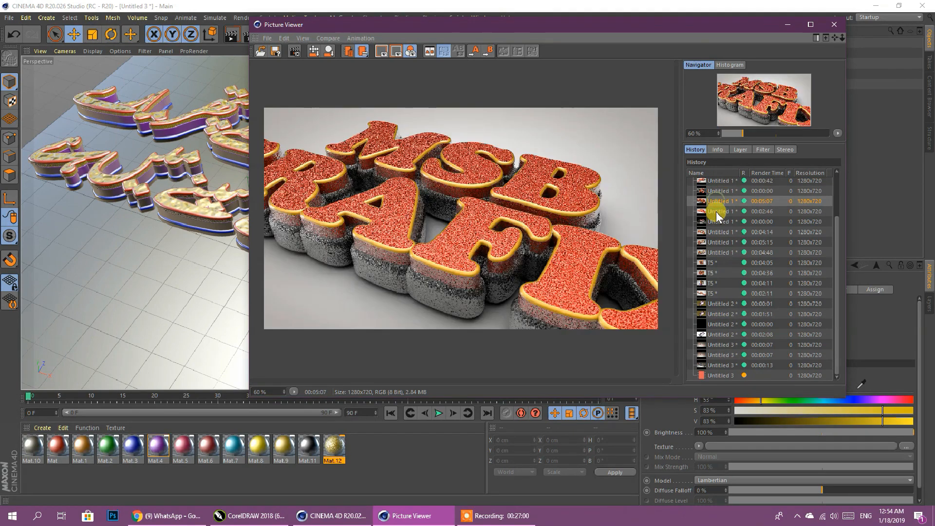
click(714, 212)
click(711, 221)
click(716, 240)
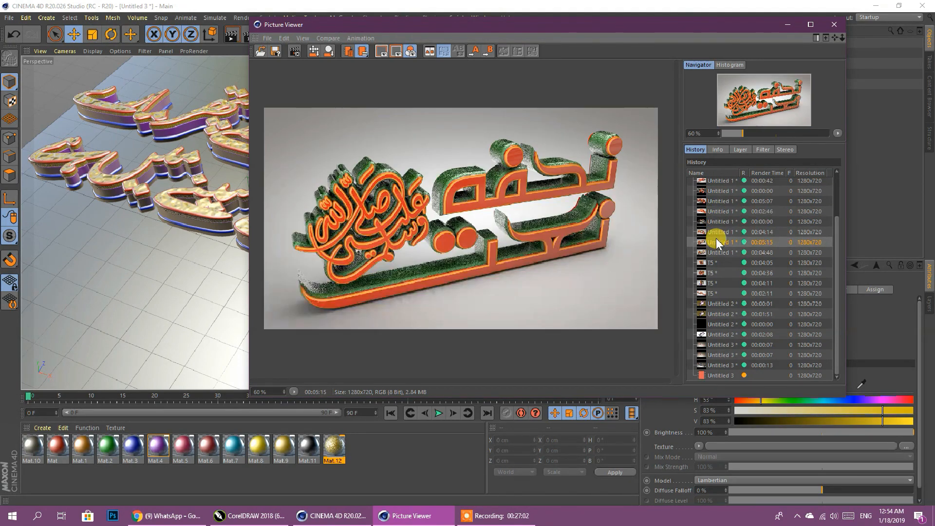
click(719, 251)
click(721, 263)
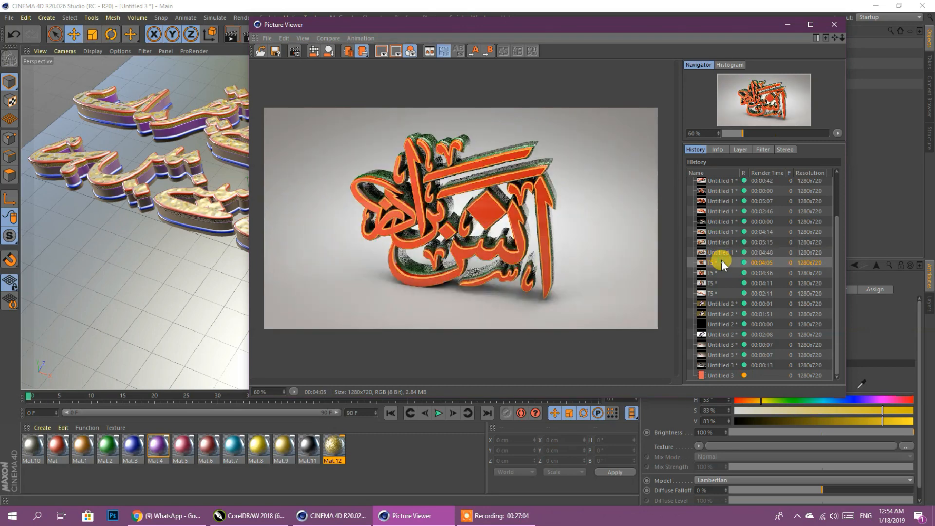
click(720, 273)
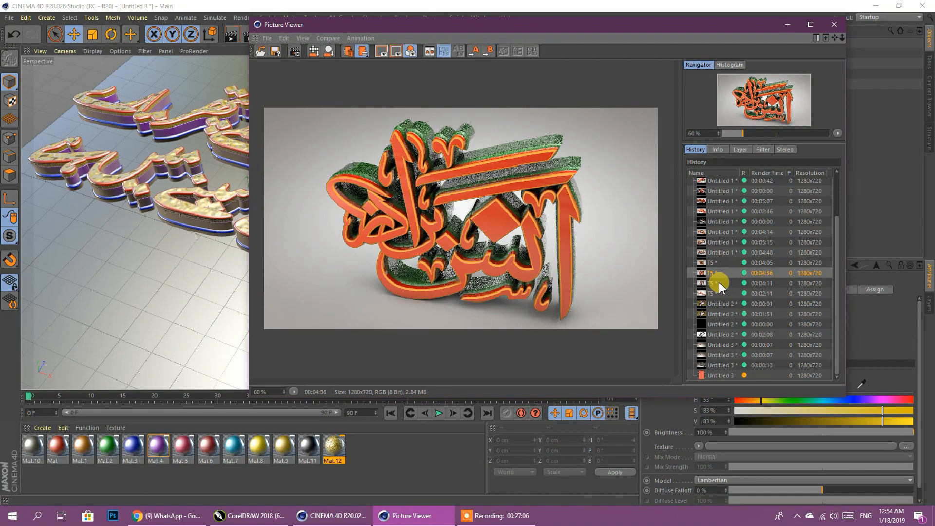
click(719, 282)
click(721, 293)
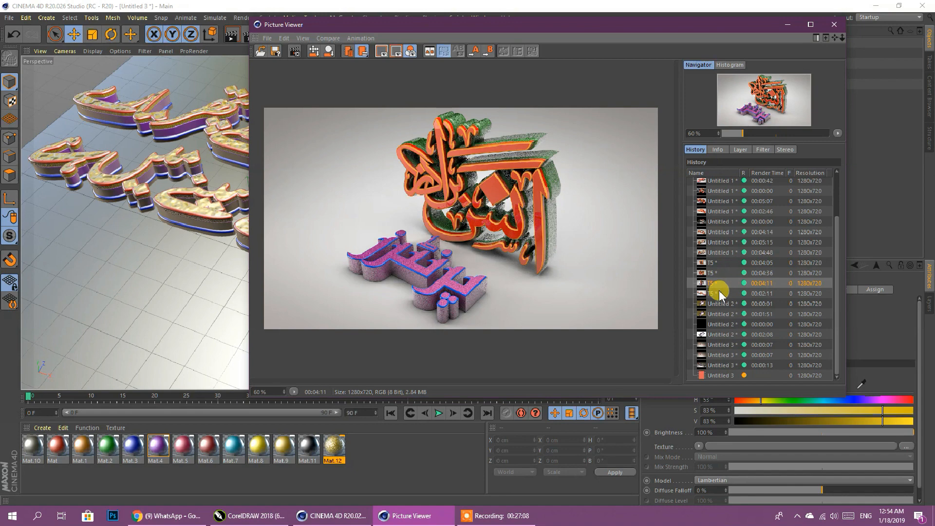
click(709, 263)
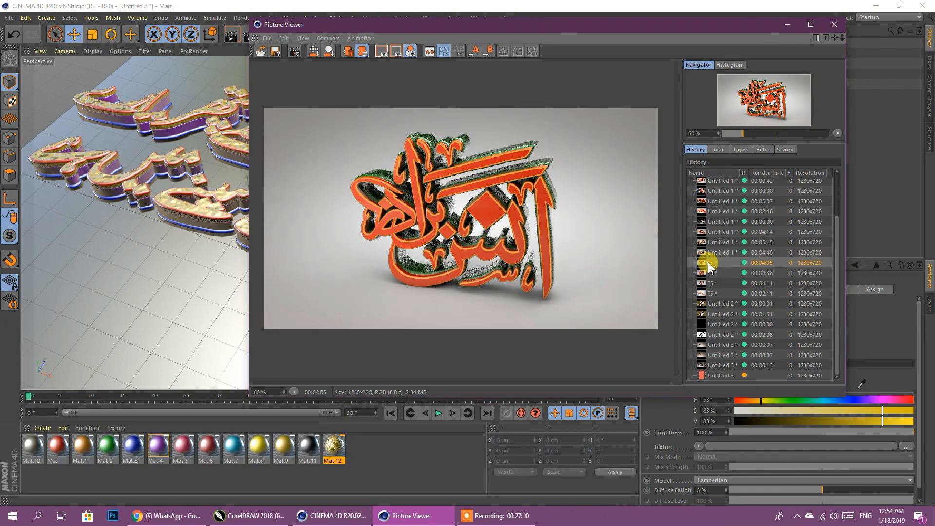
click(709, 273)
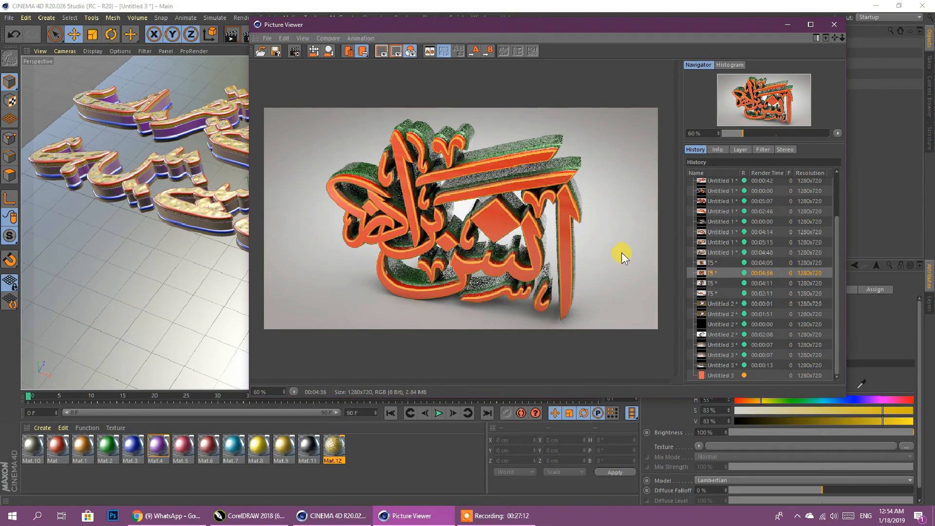
Fit the image to the viewer and compare the earlier Untitled 3 renders with the one still running
click(837, 133)
click(839, 142)
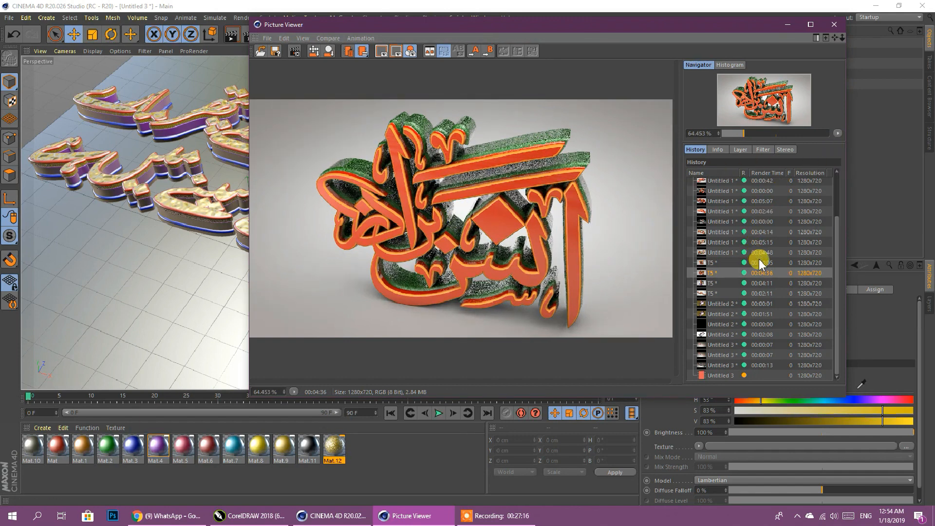
click(714, 344)
click(715, 354)
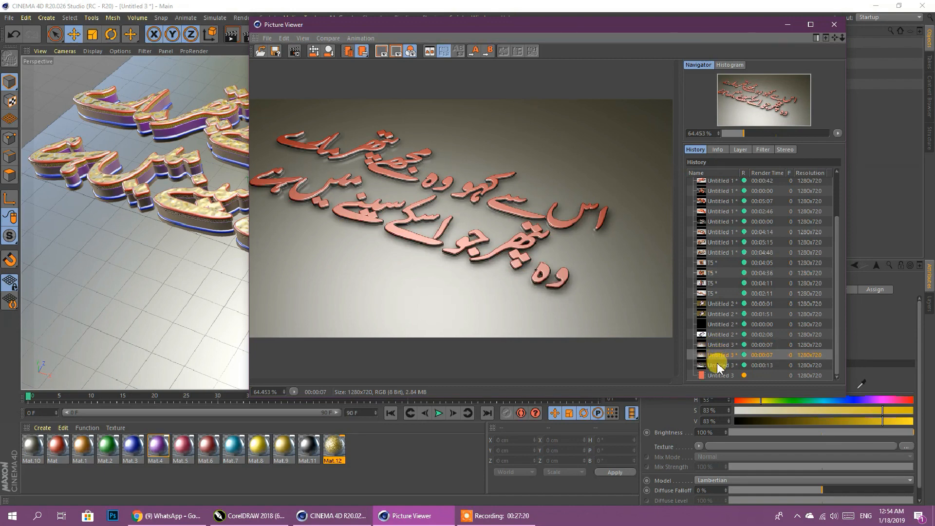
click(717, 375)
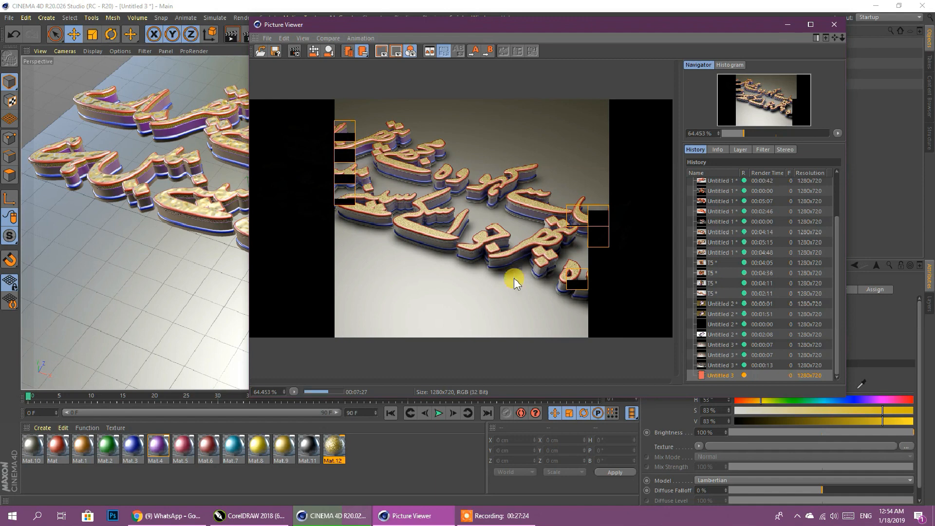
click(497, 515)
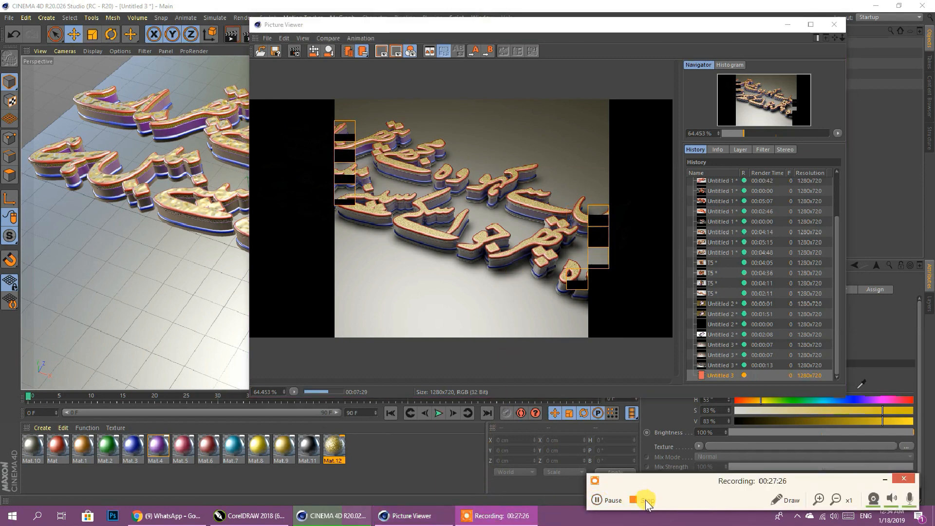
click(598, 500)
click(877, 478)
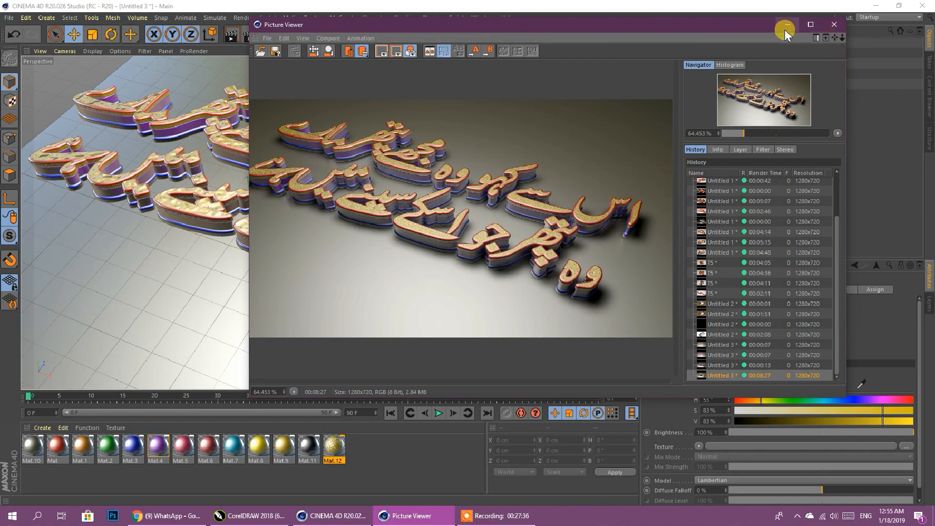
Save the finished Untitled 3 render as fr4 on the MSB (D:) drive and close the Picture Viewer
click(275, 51)
click(269, 266)
text(fr4)
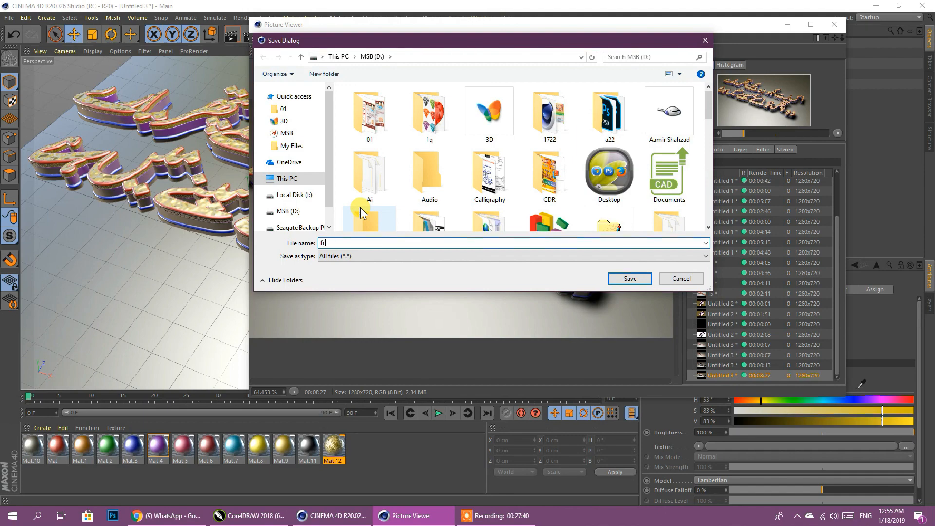
click(640, 280)
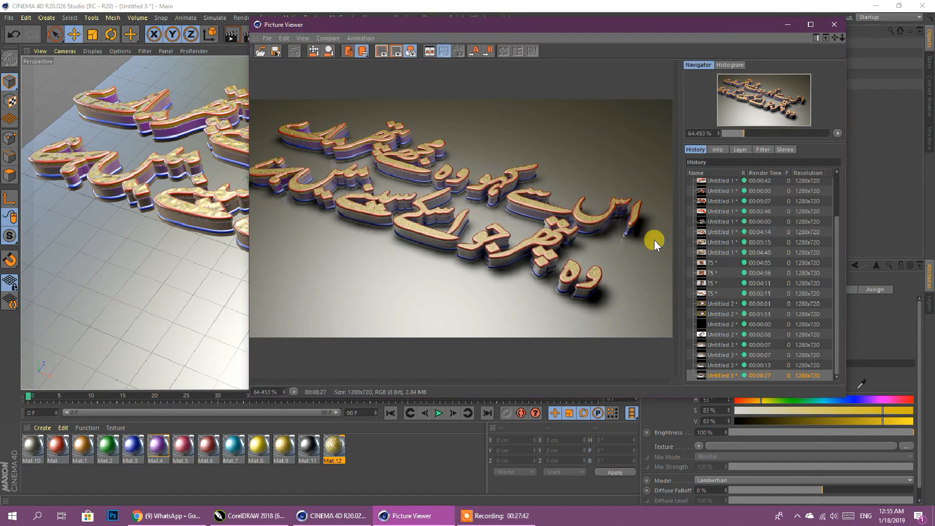
click(834, 25)
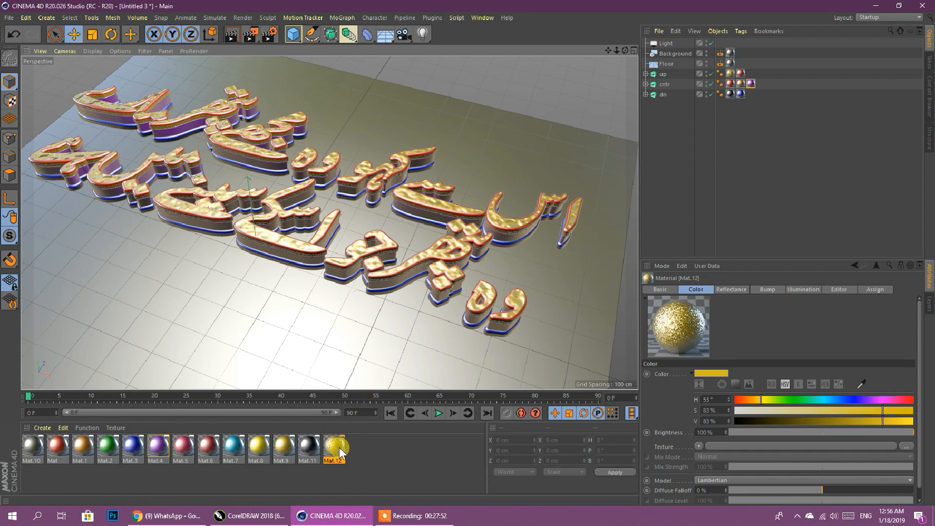
Make several copies of the bumpy gold Mat.12 material and recolour the copy Mat.13 red with a hue of 0°
ctrl+drag(340, 448, 479, 451)
click(363, 444)
drag(743, 402, 731, 400)
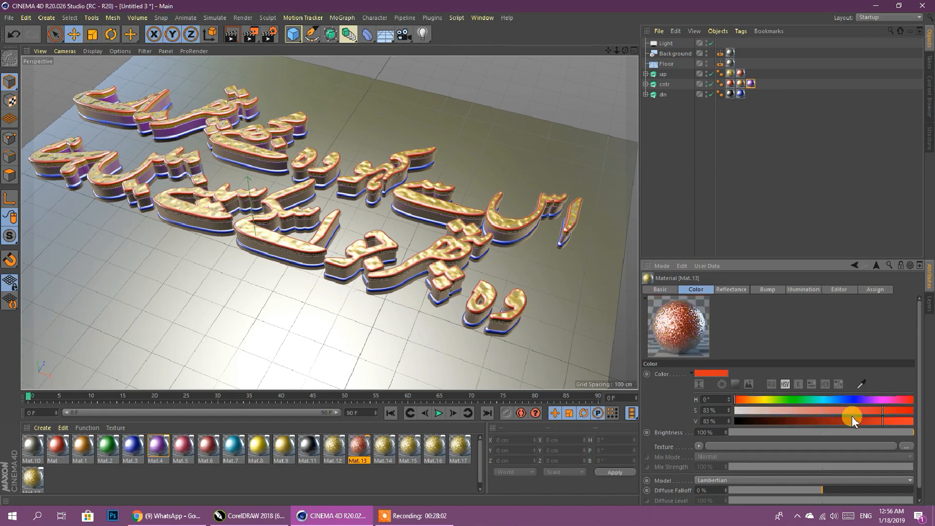
drag(852, 416, 914, 421)
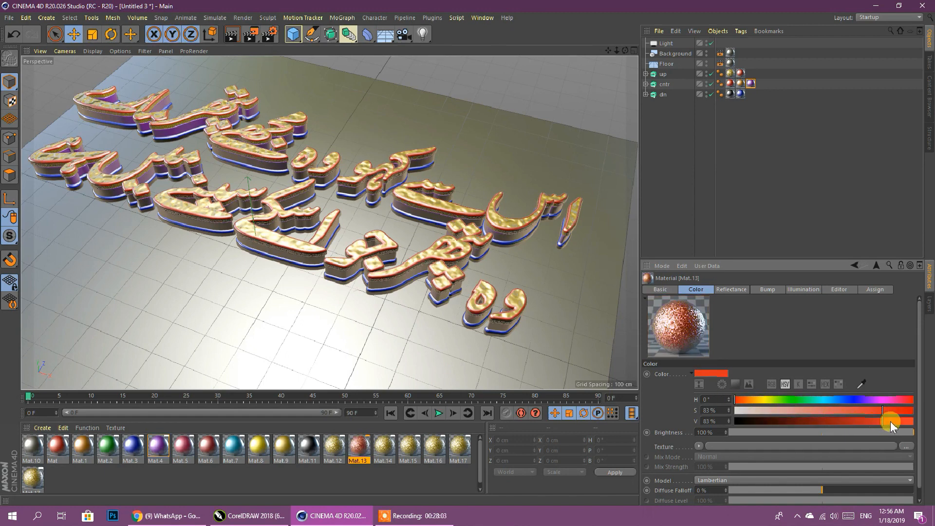
Recolour Mat.14 dark gold with hue 43° and value 60%, and Mat.15 green with hue 109°
click(389, 447)
drag(791, 396, 762, 398)
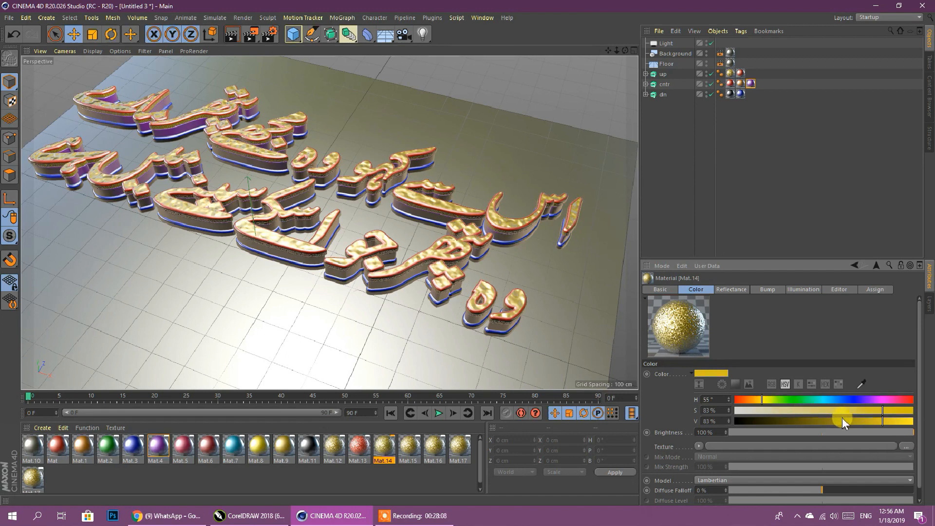
click(841, 421)
click(756, 399)
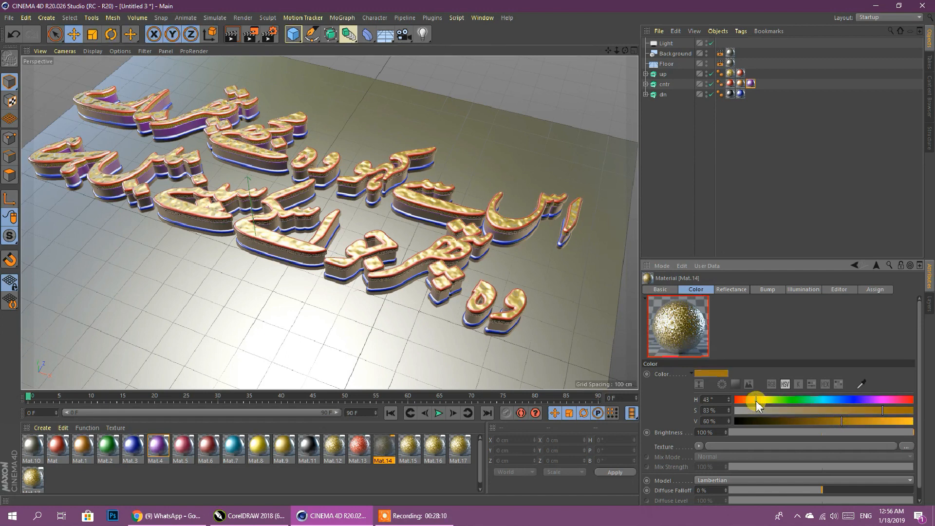
click(410, 446)
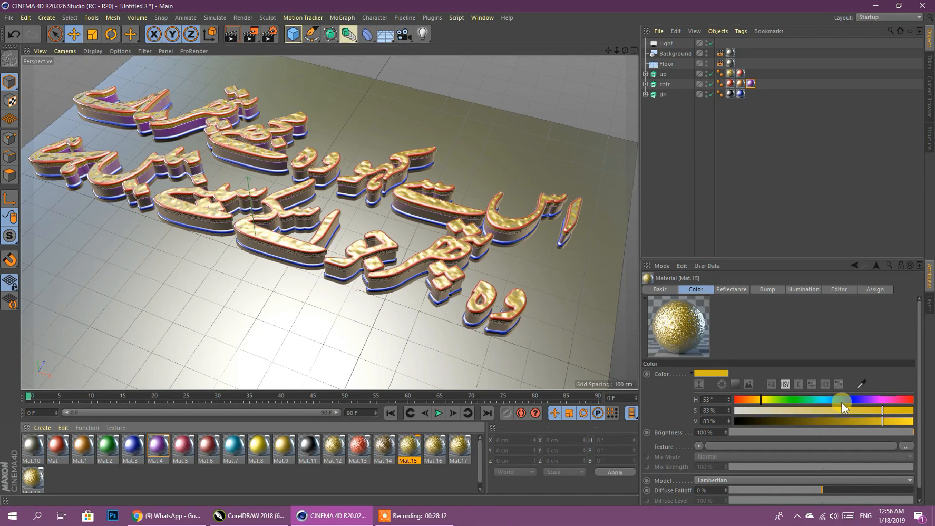
click(788, 400)
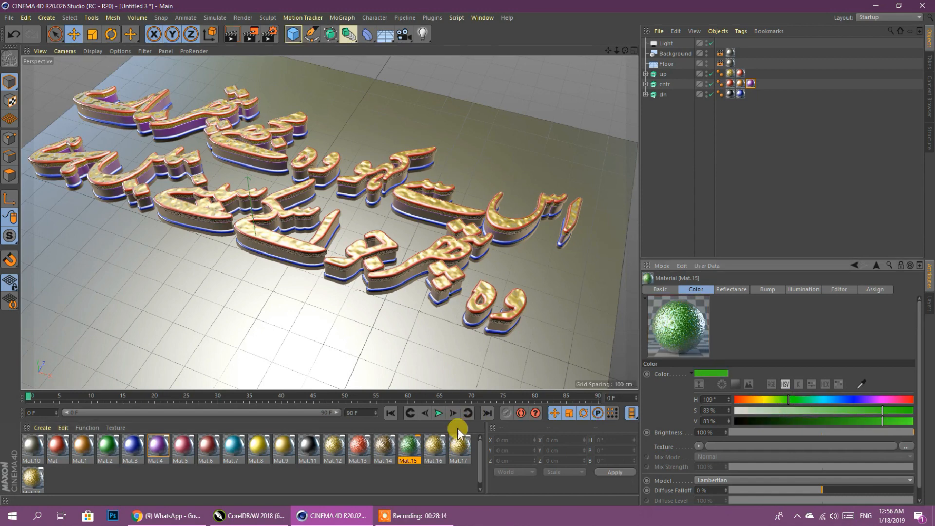
Recolour Mat.16 dark green with hue 122°, saturation 100% and value 52%
click(435, 445)
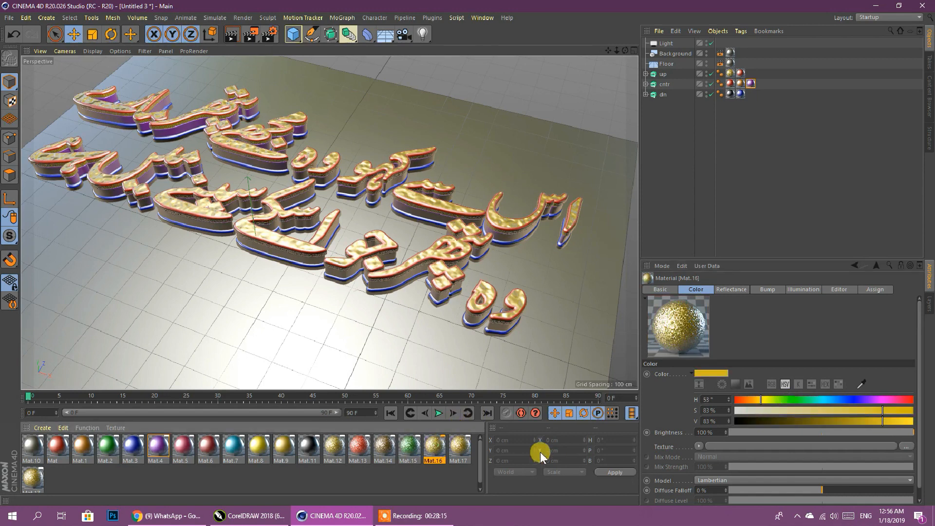
click(795, 399)
click(817, 421)
drag(806, 421, 818, 421)
click(828, 421)
drag(901, 409, 918, 410)
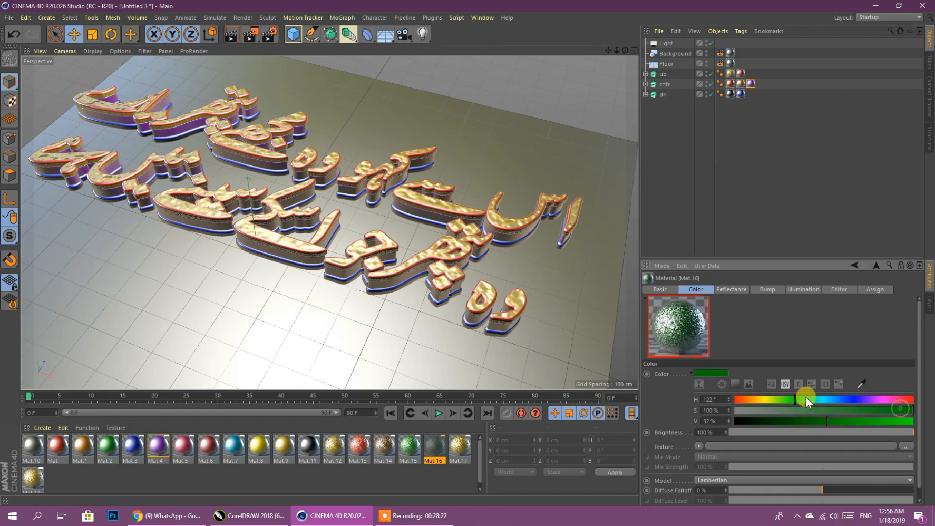
Recolour the gold Mat.17 copy teal with hue 168°, saturation 97% and value 73%
click(468, 451)
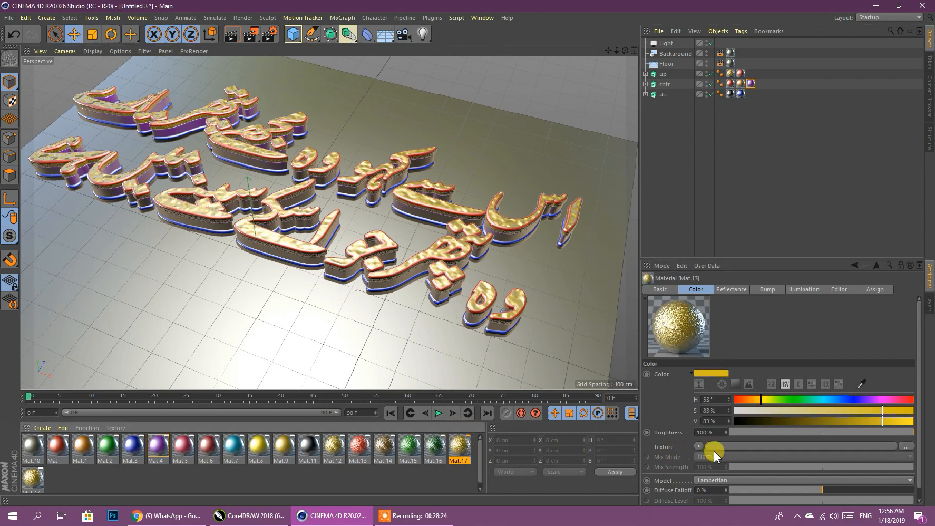
click(818, 399)
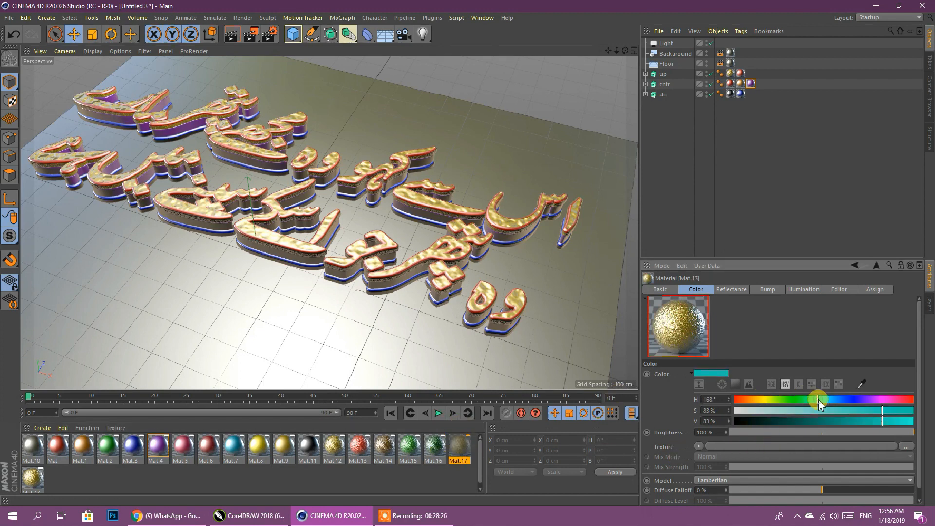
drag(893, 409, 909, 410)
click(864, 421)
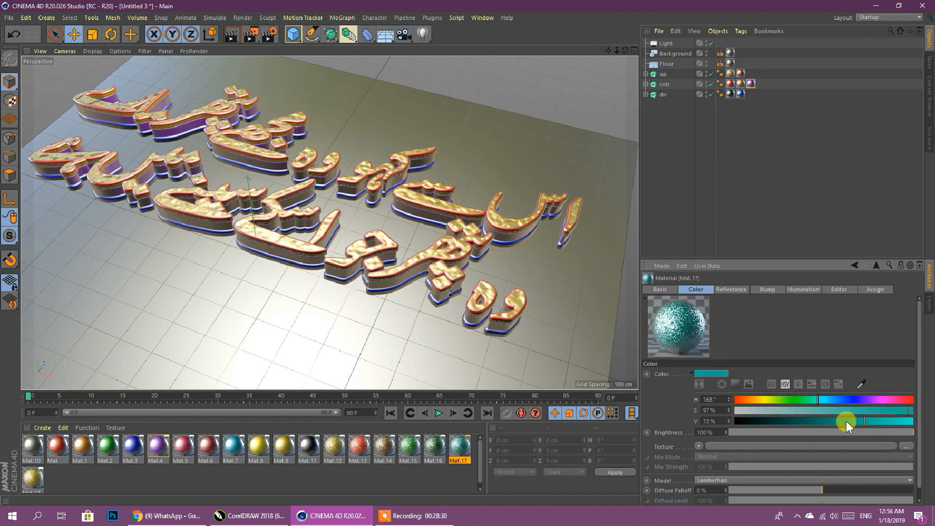
Copy the last remaining gold material twice and recolour the original blue with hue 190°, saturation 100% and value 68%
click(35, 481)
ctrl+drag(35, 480, 90, 481)
click(30, 481)
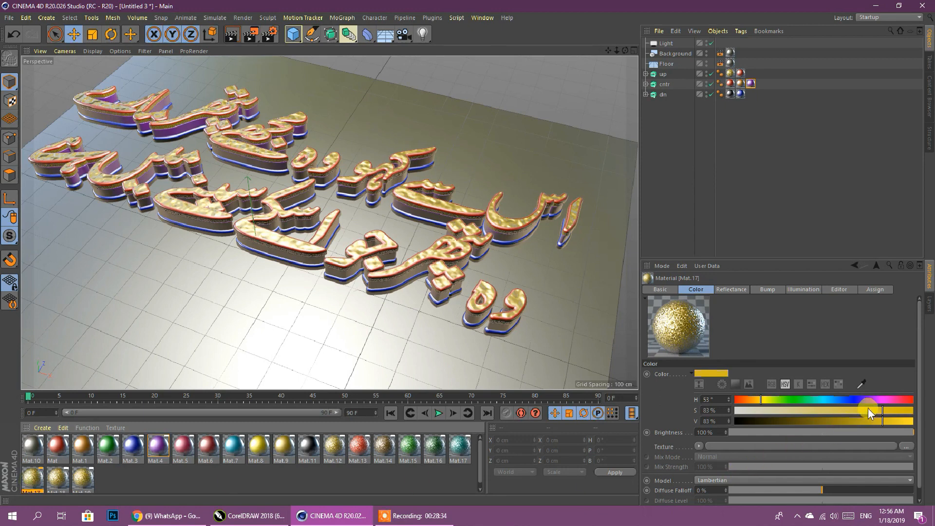
click(829, 400)
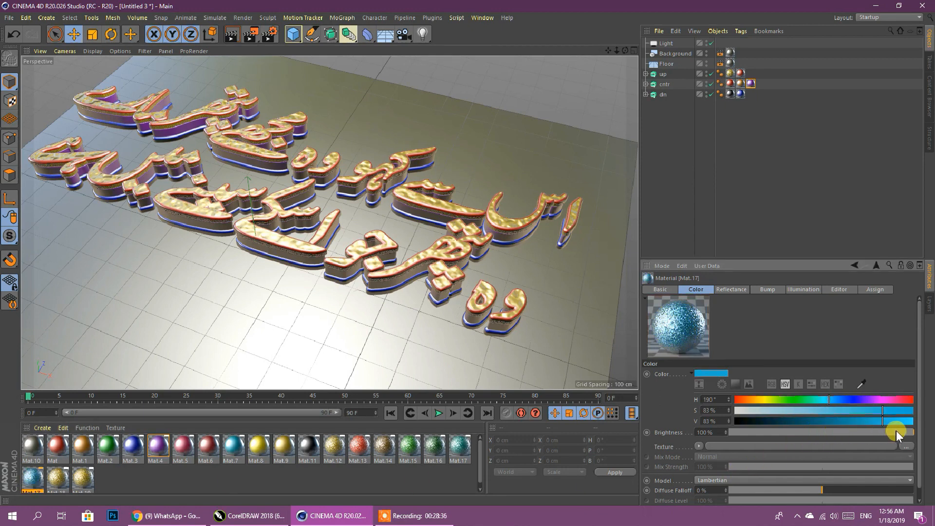
drag(894, 411, 914, 411)
click(856, 422)
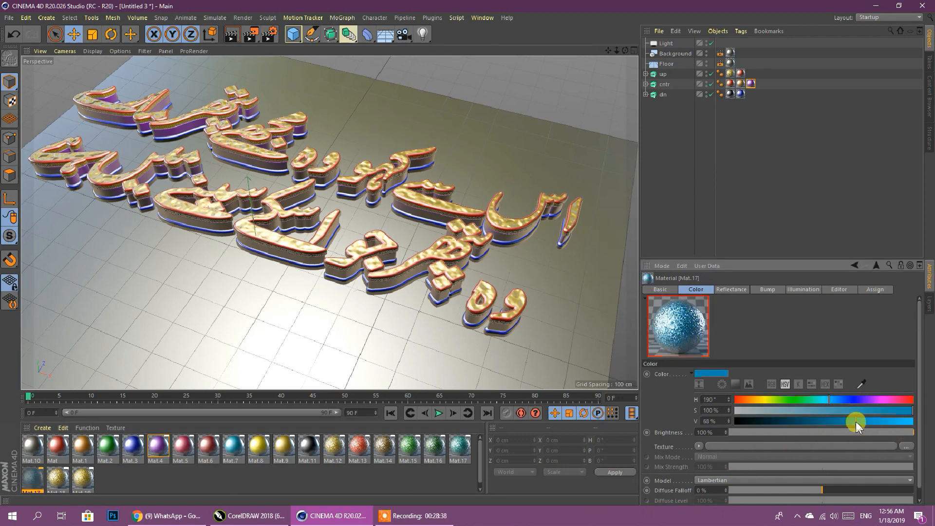
Recolour the gold Mat.18 violet with hue 264° and saturation 60%
click(58, 479)
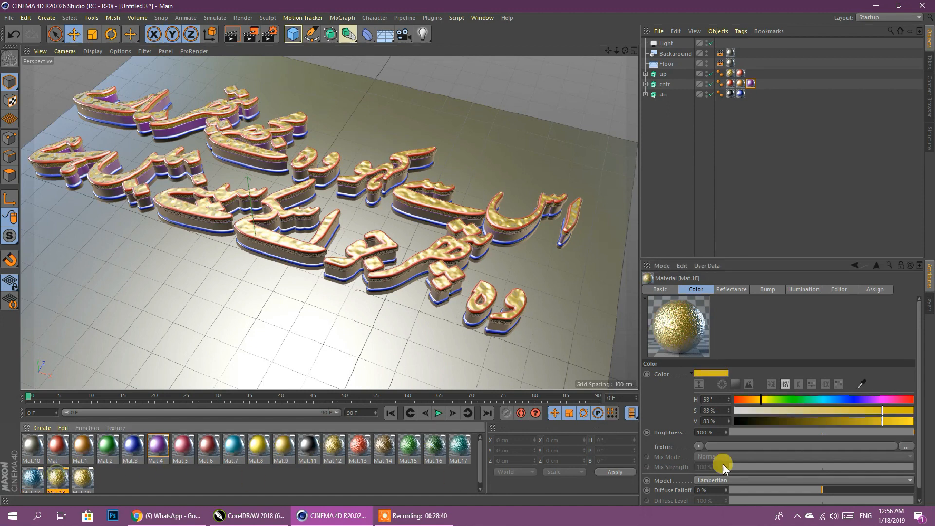
click(852, 399)
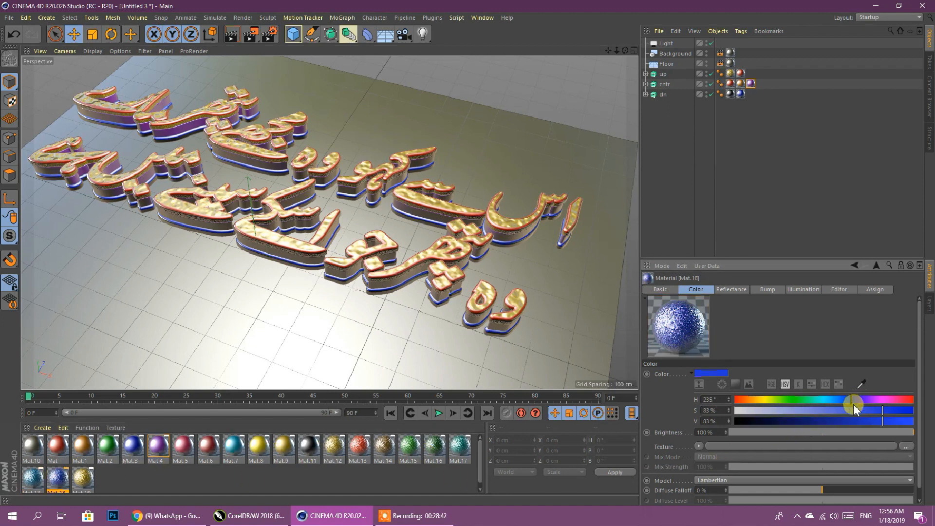
click(842, 410)
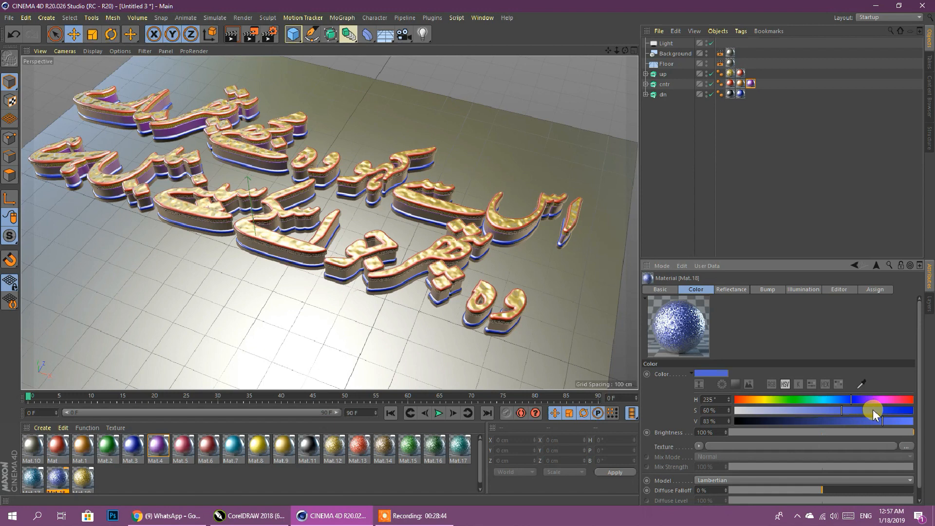
click(859, 399)
drag(859, 399, 866, 399)
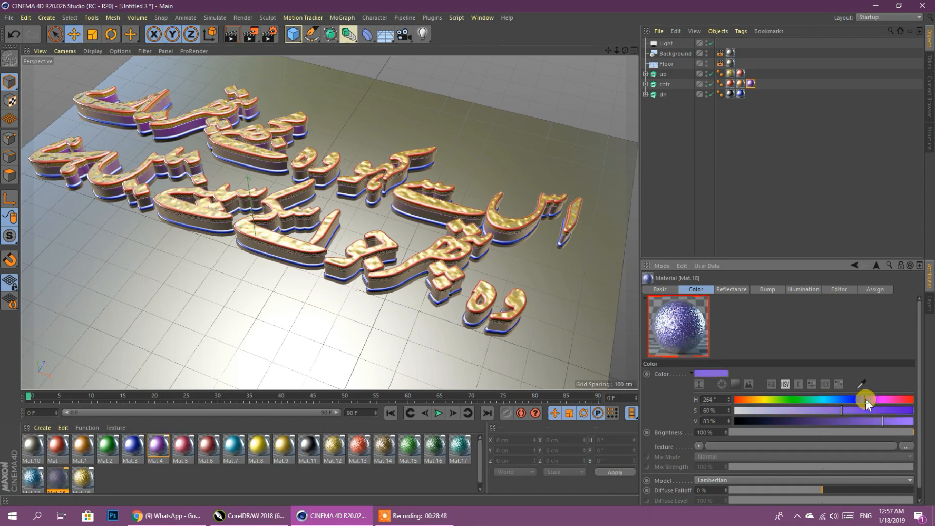
Recolour the gold Mat.19 magenta with hue 297°
click(91, 483)
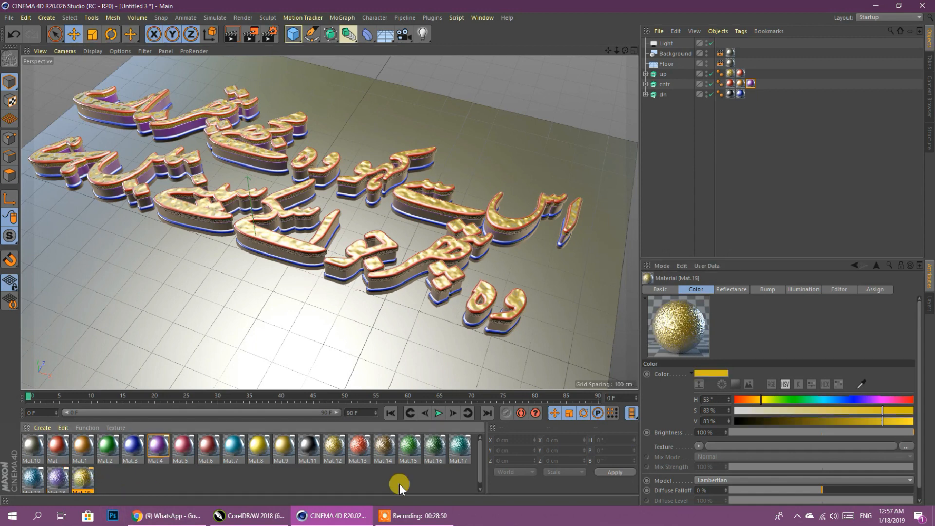
click(872, 399)
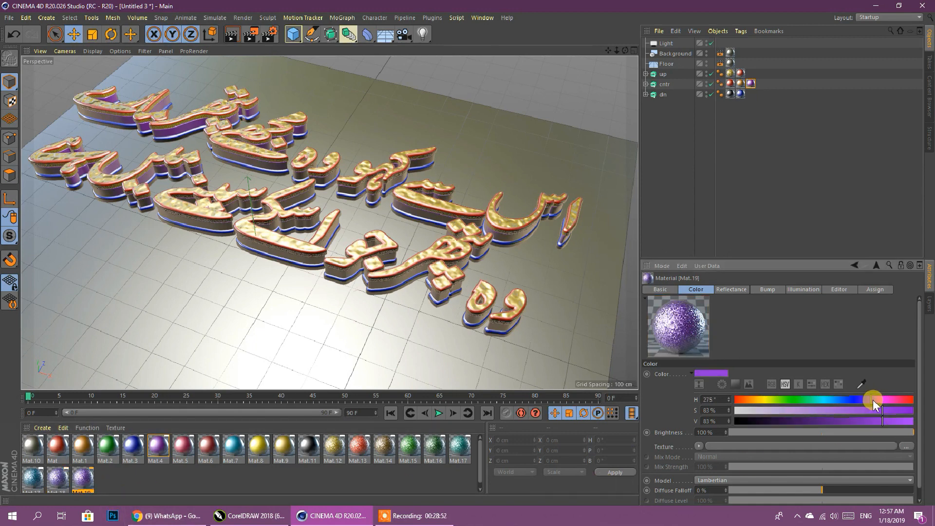
drag(875, 400, 880, 401)
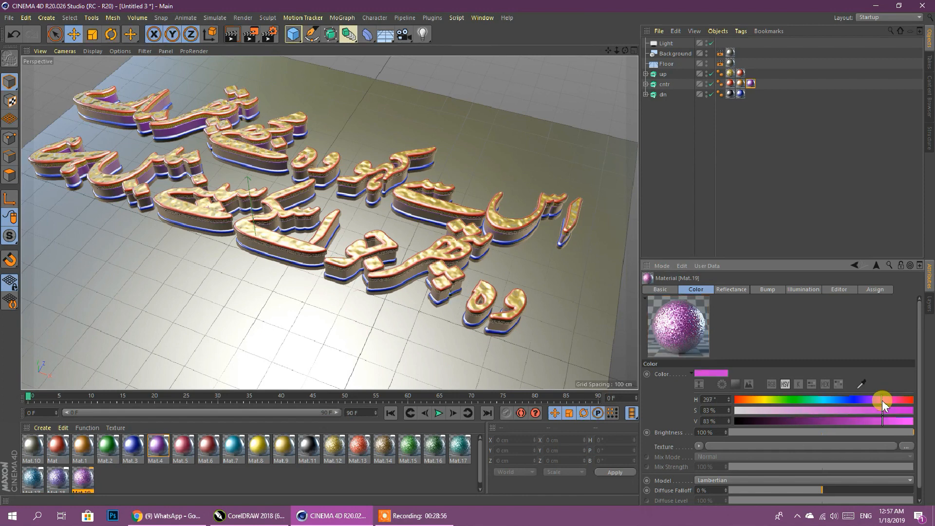
Make three copies of the magenta Mat.19 and turn Mat.20 dark purple with saturation 98% and a reduced value
ctrl+drag(85, 480, 131, 487)
click(105, 482)
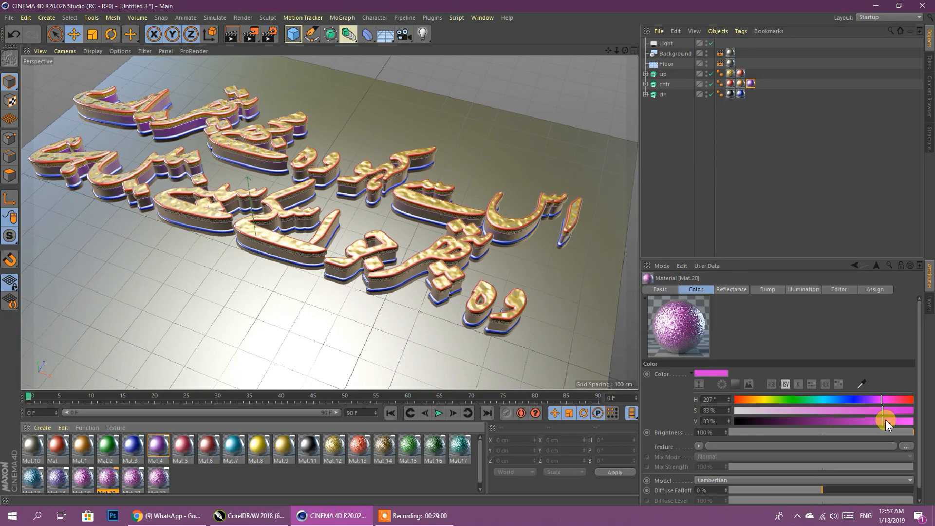
drag(849, 419, 910, 410)
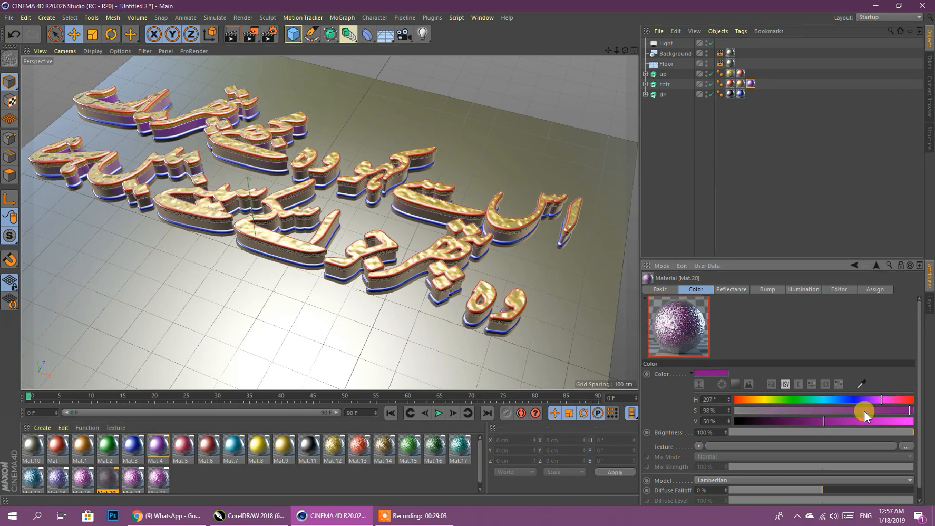
click(840, 420)
Recolour Mat.21 pink with hue 322°, and Mat.22 dark teal with hue 165° and value 43%
click(142, 482)
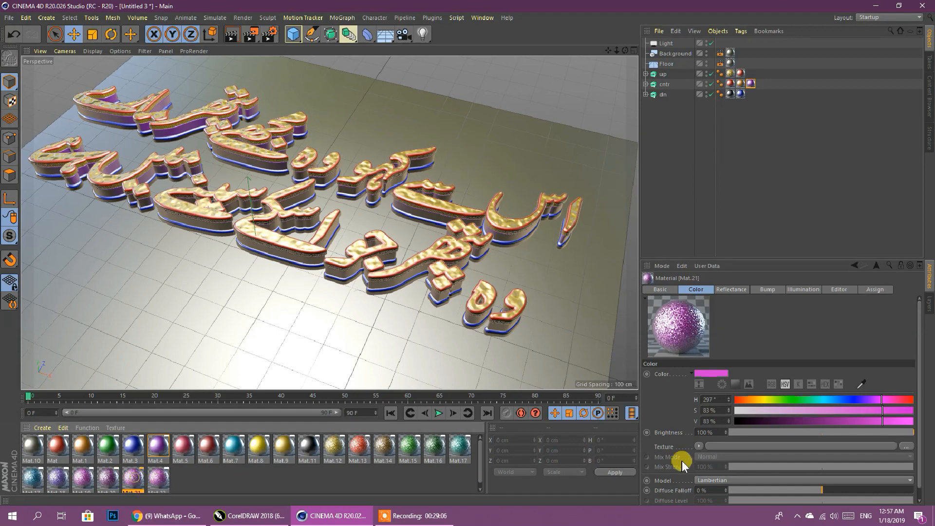
click(894, 399)
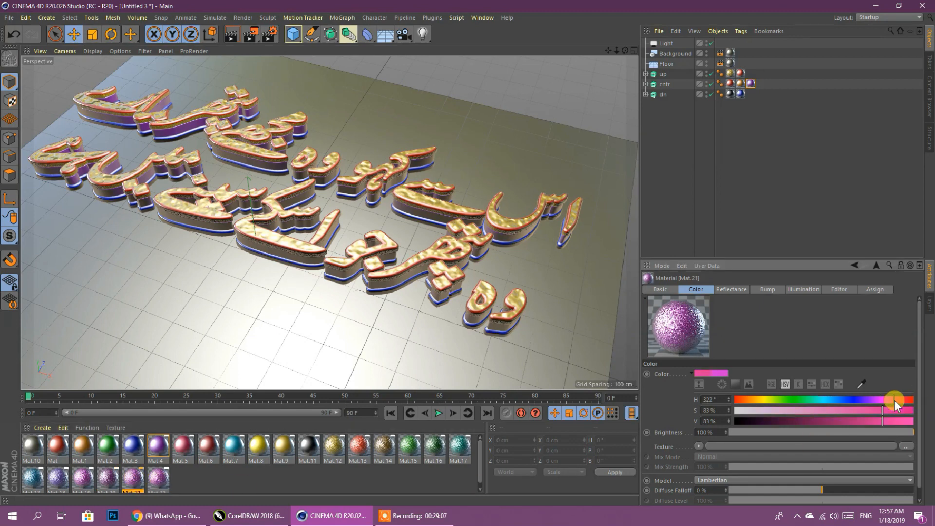
click(161, 478)
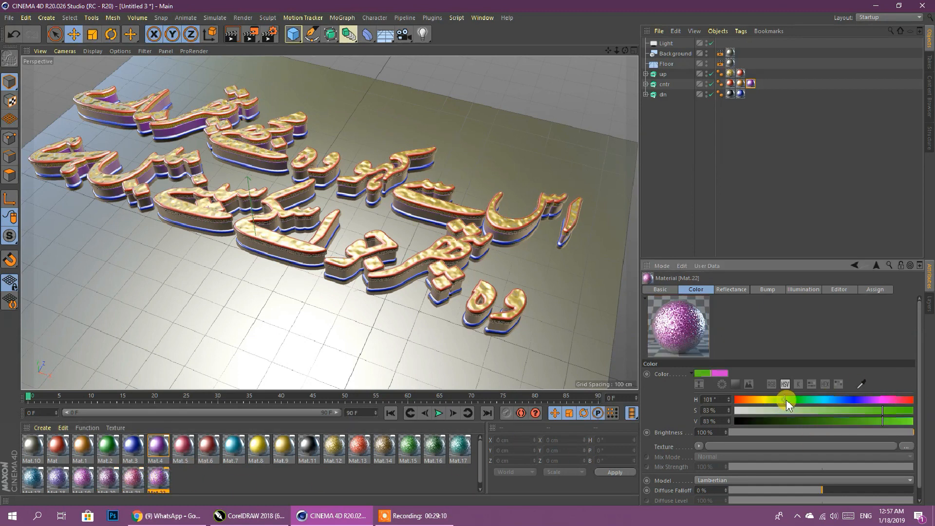
drag(783, 400, 817, 405)
click(811, 421)
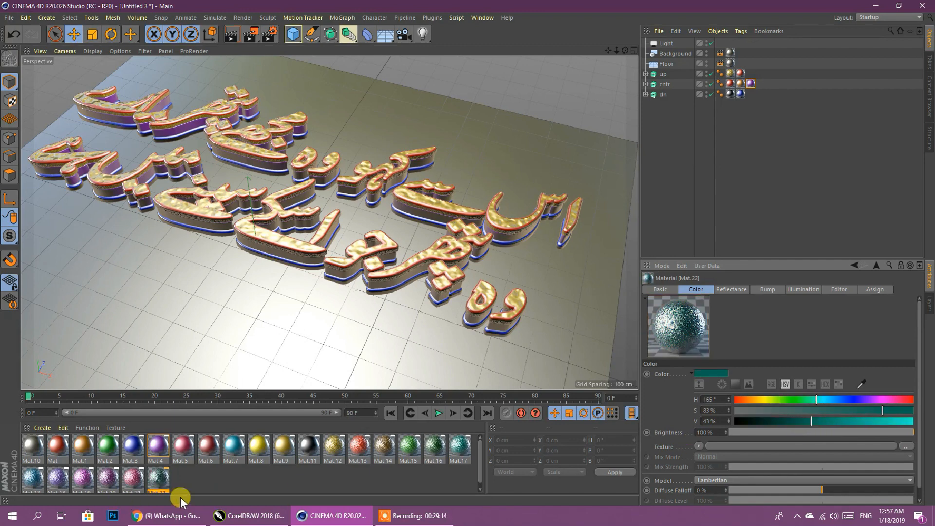
click(194, 489)
Recolour Mat.21 blue with hue 209°, saturation 100% and value 80%, and deselect all materials
click(133, 479)
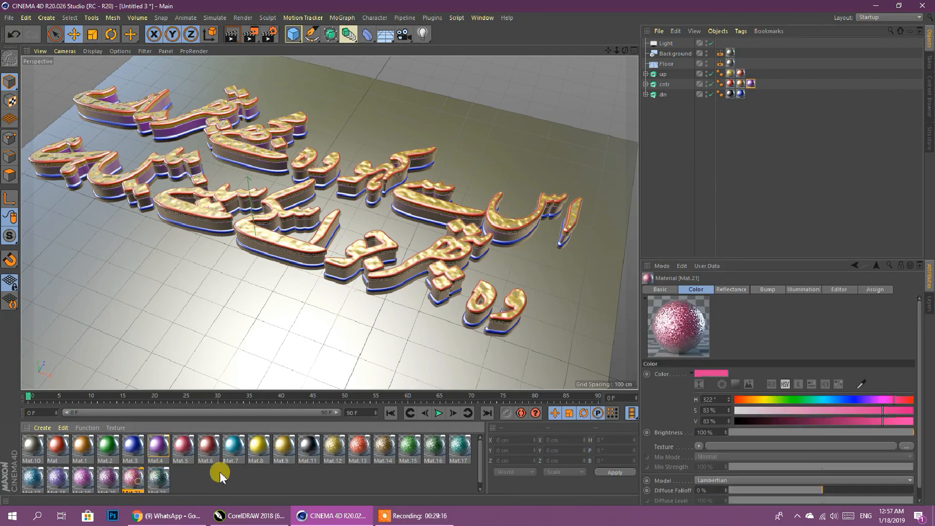
click(858, 420)
drag(890, 422, 924, 420)
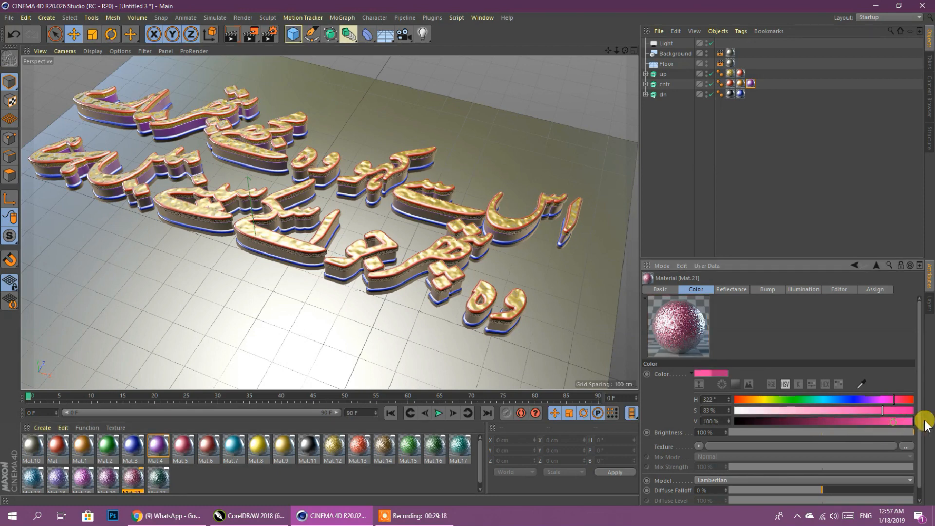
click(838, 400)
click(844, 421)
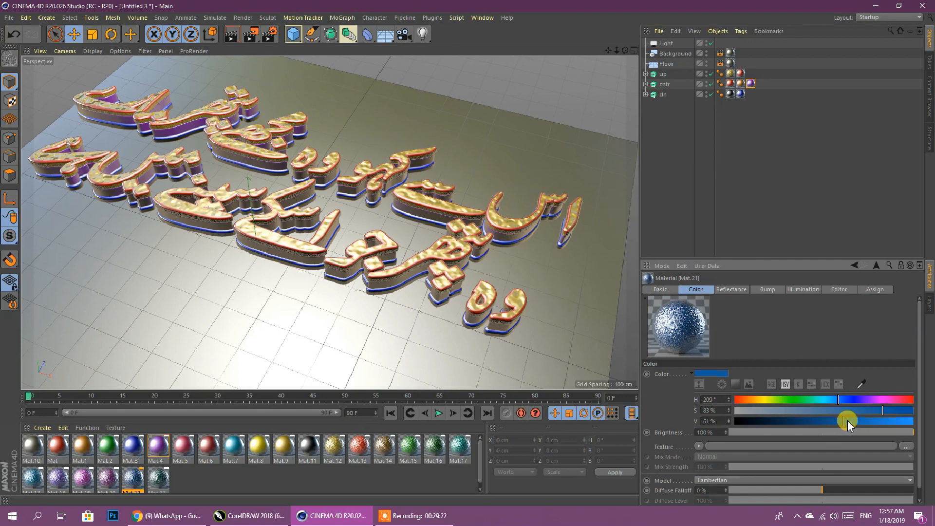
drag(886, 410, 921, 410)
click(878, 421)
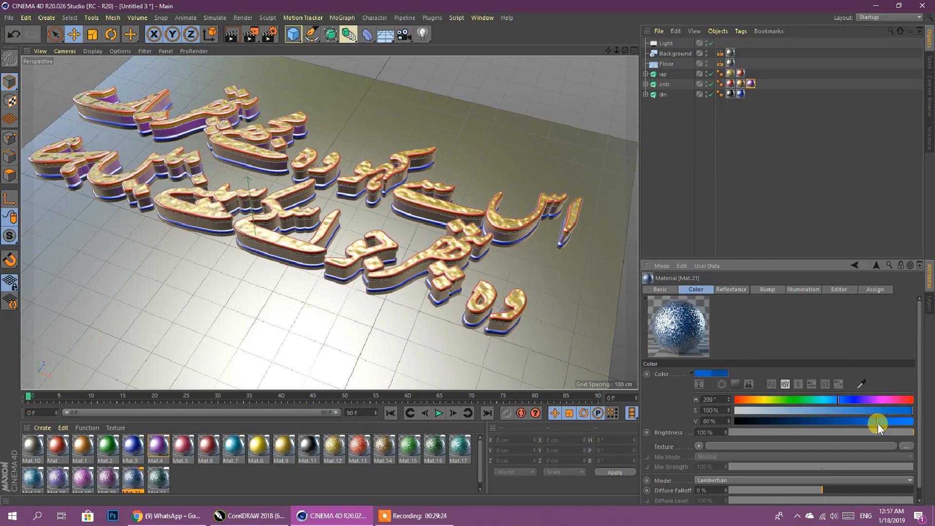
click(352, 480)
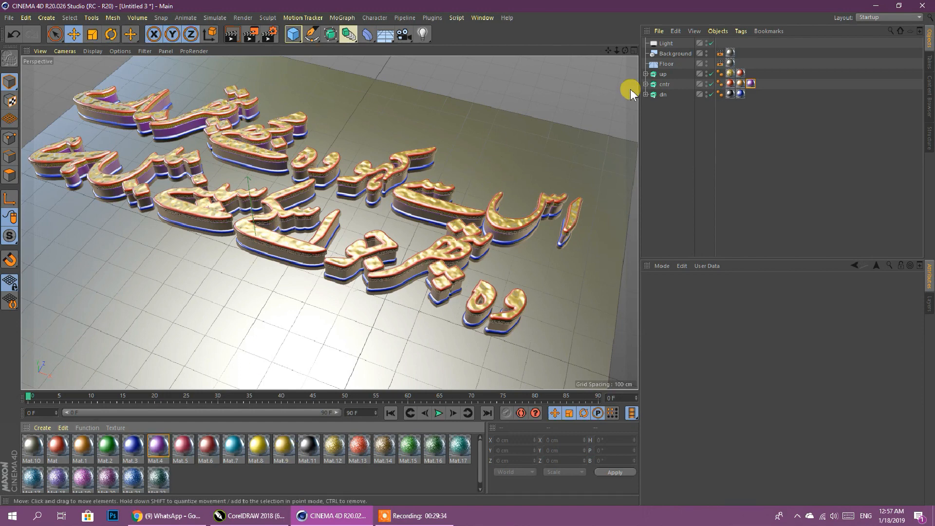
click(424, 516)
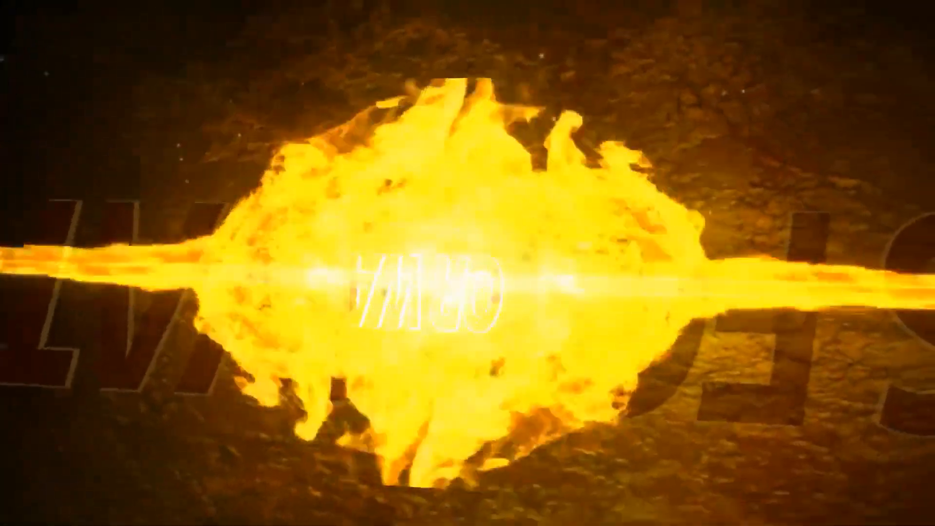